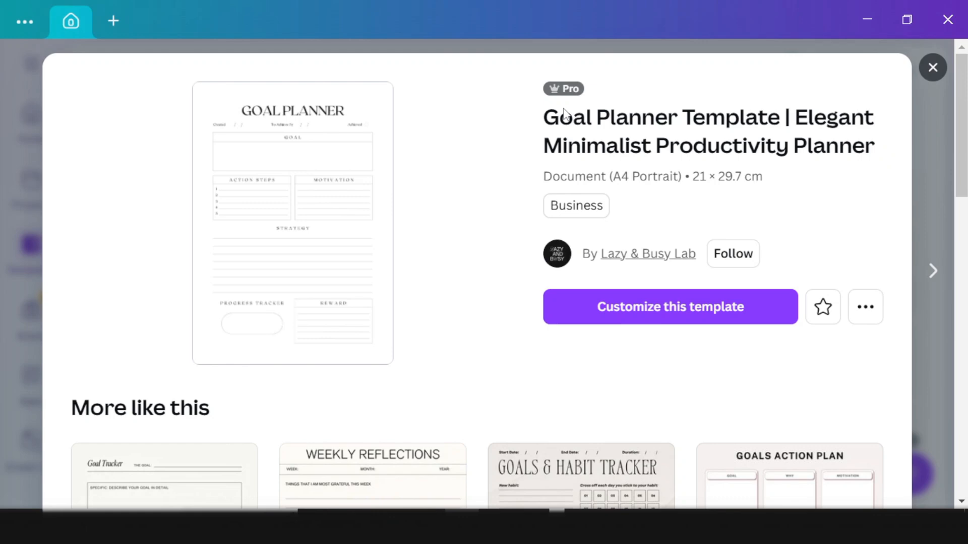
Step: Start customizing the Elegant Minimalist Goal Planner template and scroll through the new editable design
click(686, 314)
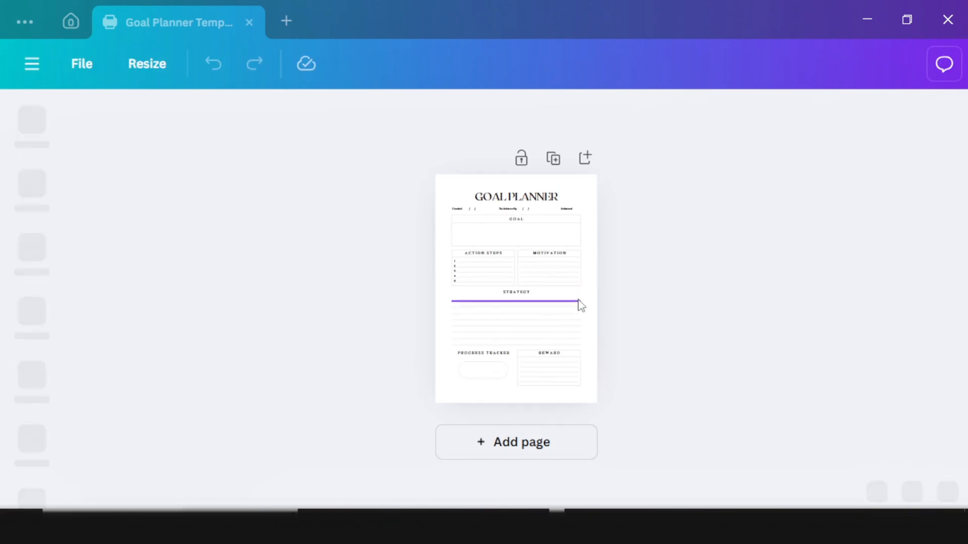
scroll(530, 288, down, 3)
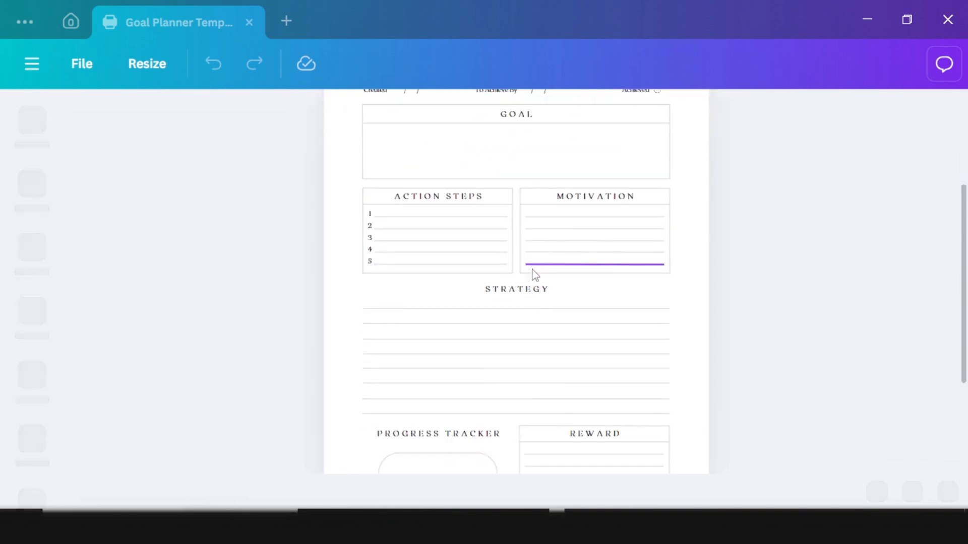
scroll(519, 371, up, 4)
scroll(503, 304, down, 3)
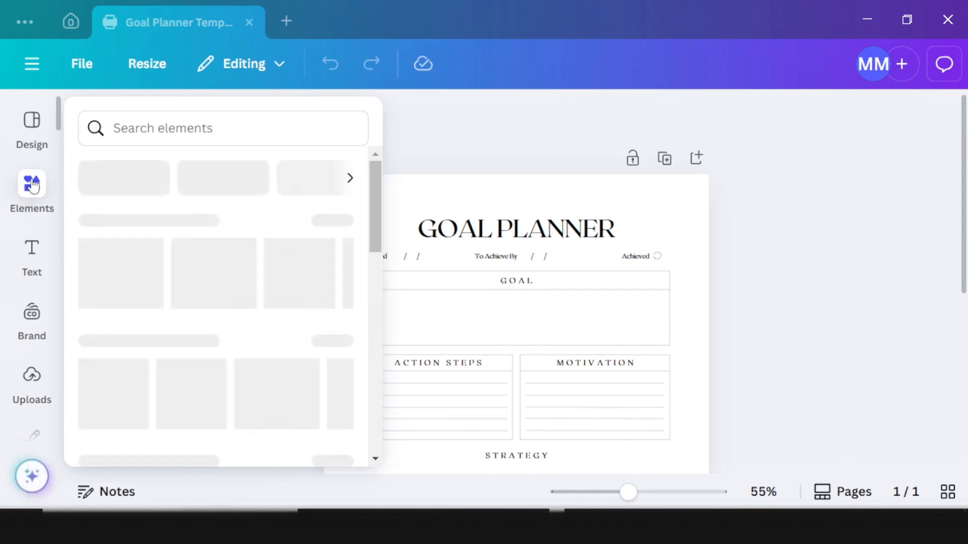
scroll(605, 323, down, 5)
Step: Add page 2 and fill it with the pink Monthly Goals template from a 'monthly goal' search
click(524, 446)
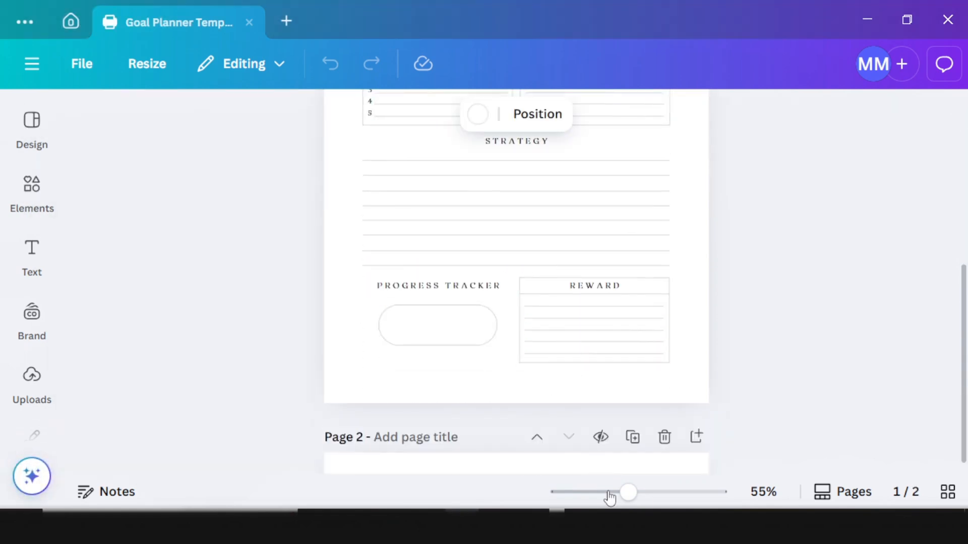
click(31, 126)
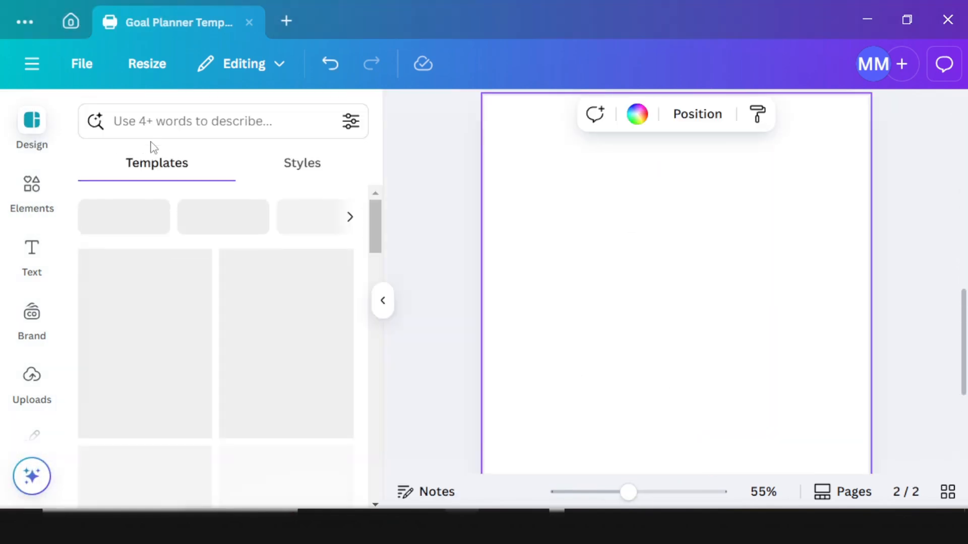
click(200, 132)
text(monthly goal)
click(194, 215)
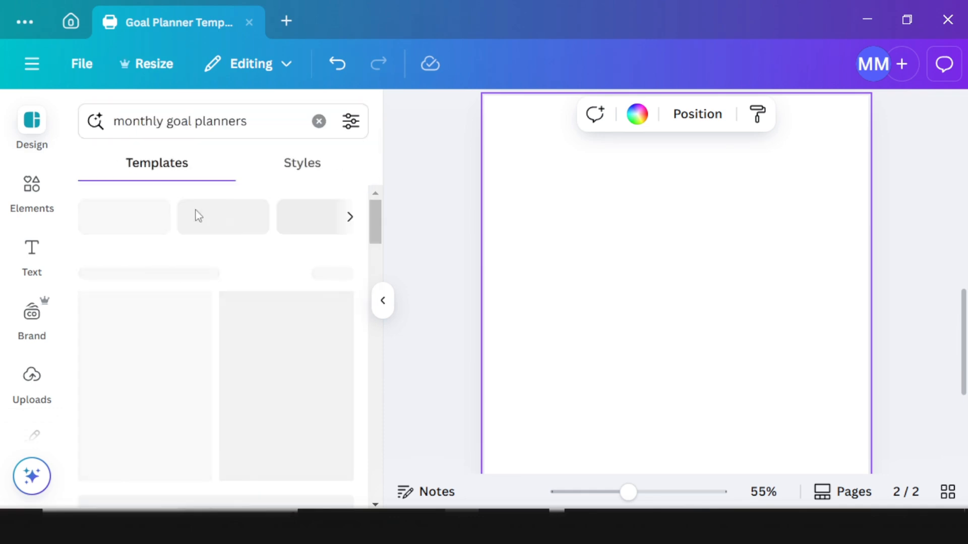
scroll(298, 393, down, 5)
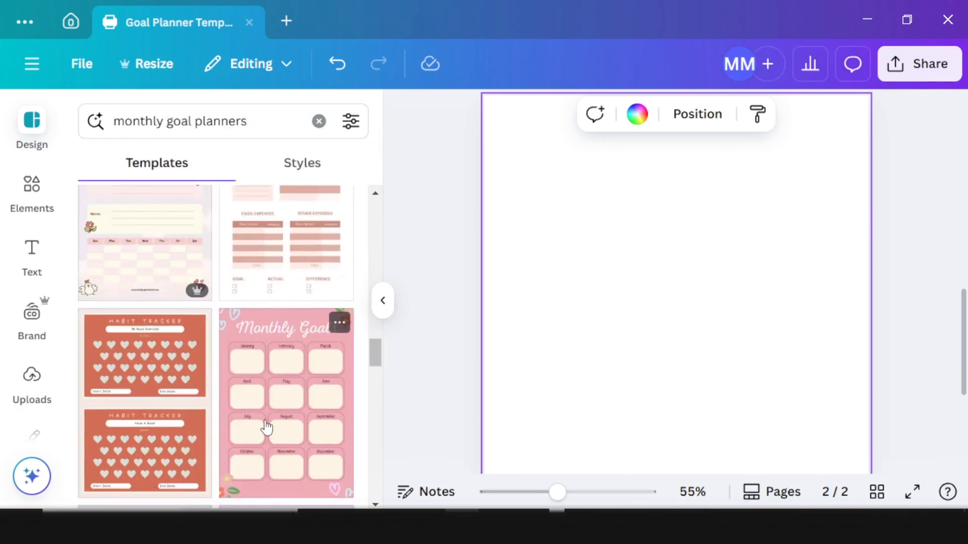
drag(266, 427, 306, 409)
drag(688, 318, 688, 314)
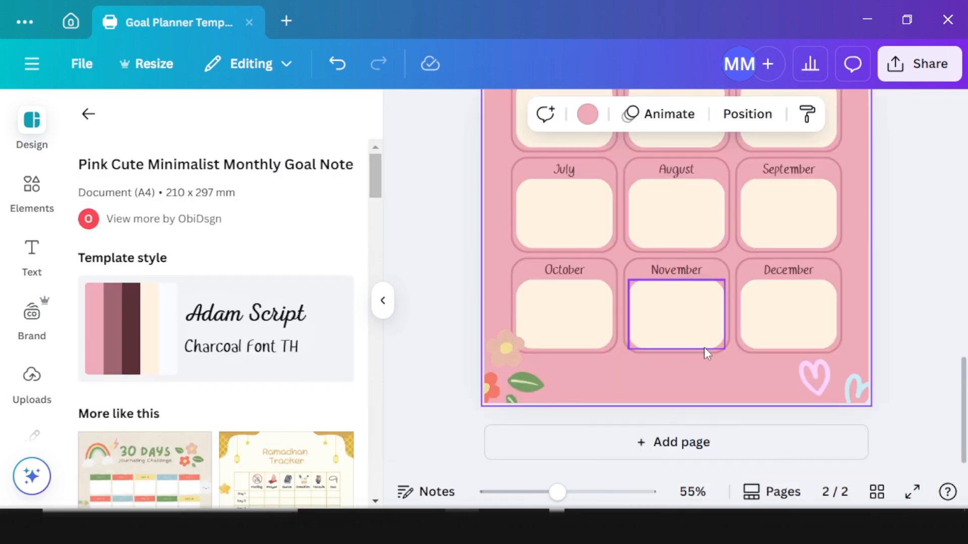
Step: Add a blank page 3 and return to the monthly goal planner results
scroll(680, 361, up, 5)
scroll(687, 393, down, 5)
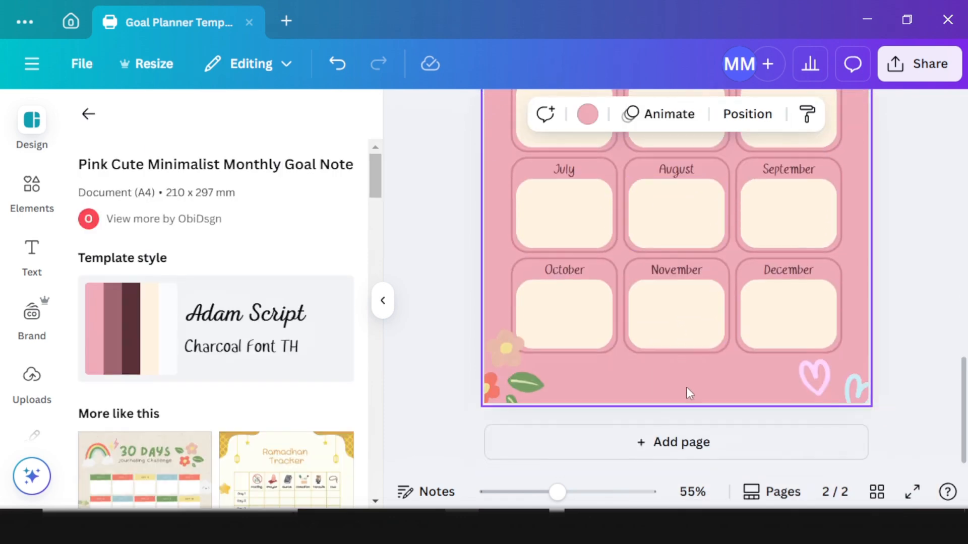
click(696, 443)
scroll(630, 346, up, 2)
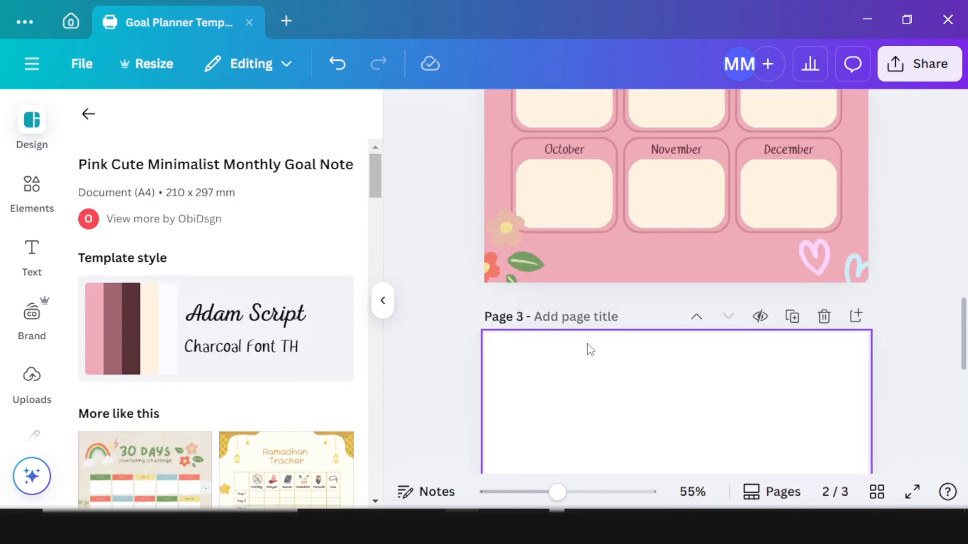
click(89, 114)
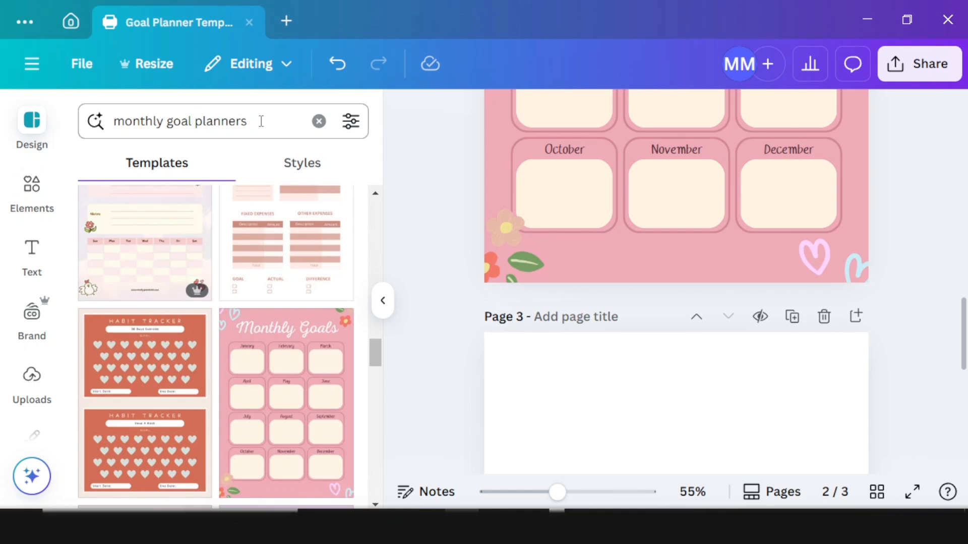
Step: Search for 'weekly schedule planner' and apply a weekly schedule template to page 3
drag(261, 121, 114, 121)
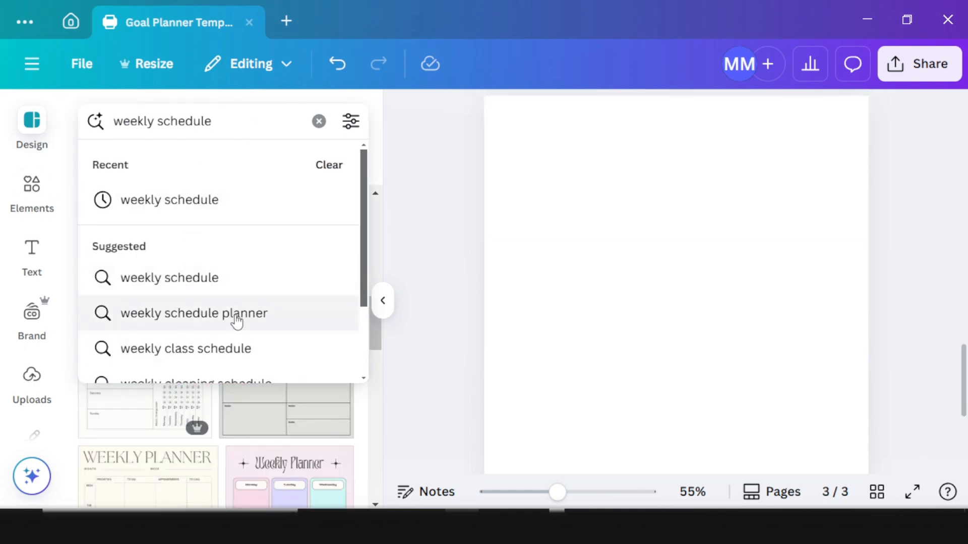
click(236, 313)
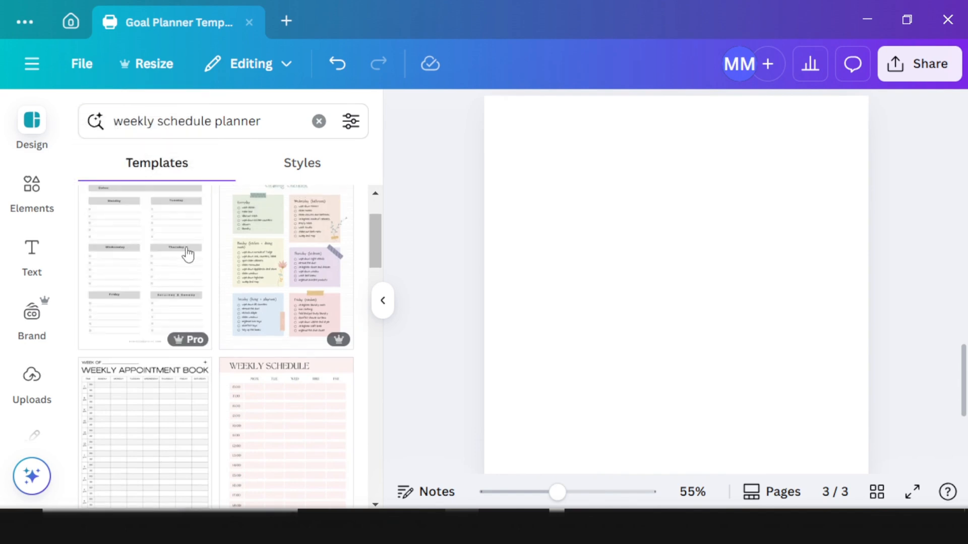
click(147, 276)
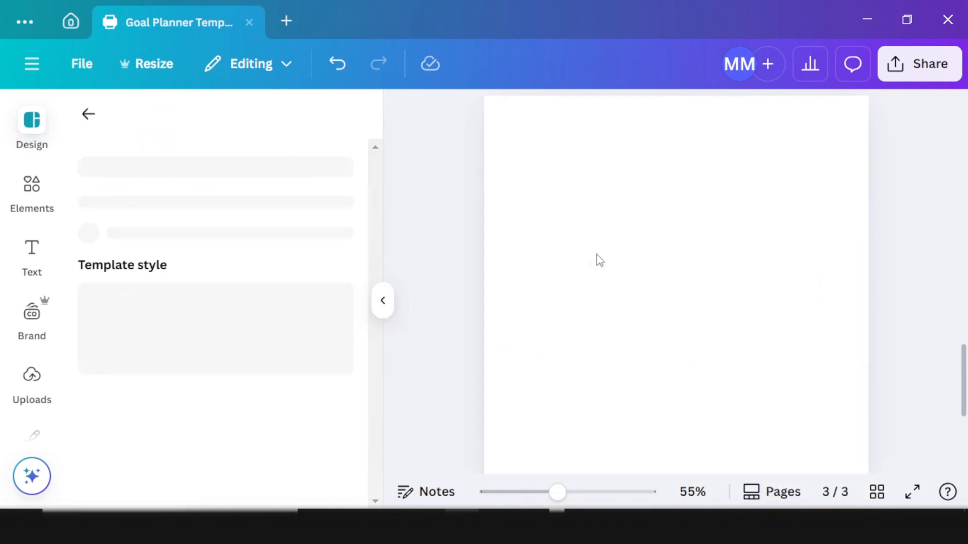
scroll(590, 292, down, 5)
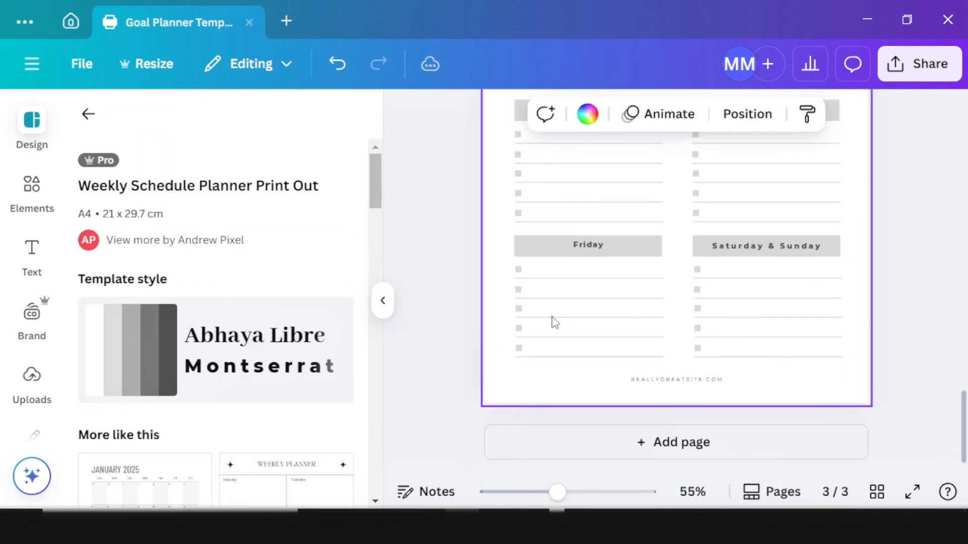
Step: Add page 4 and drop the green 'today's plans' Minimal Daily Planner onto it
click(668, 442)
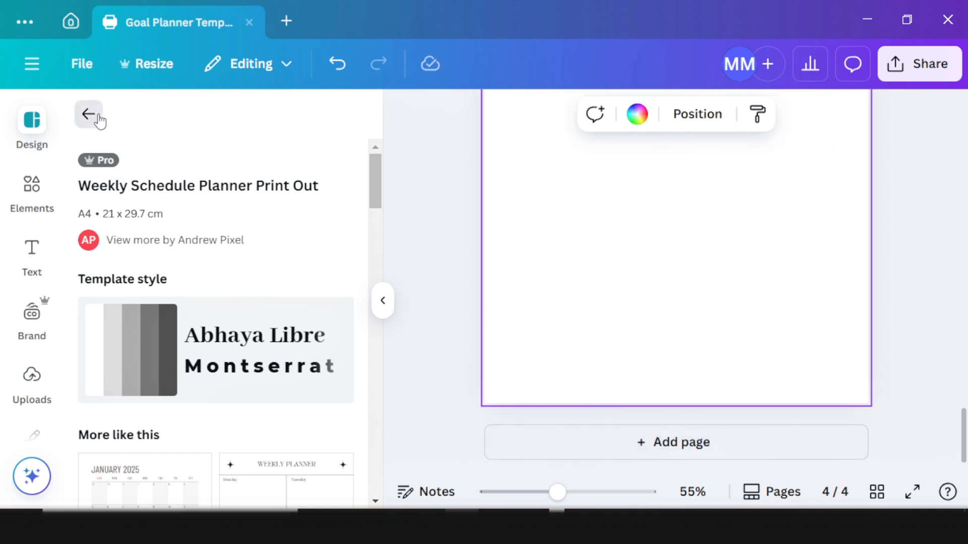
click(88, 113)
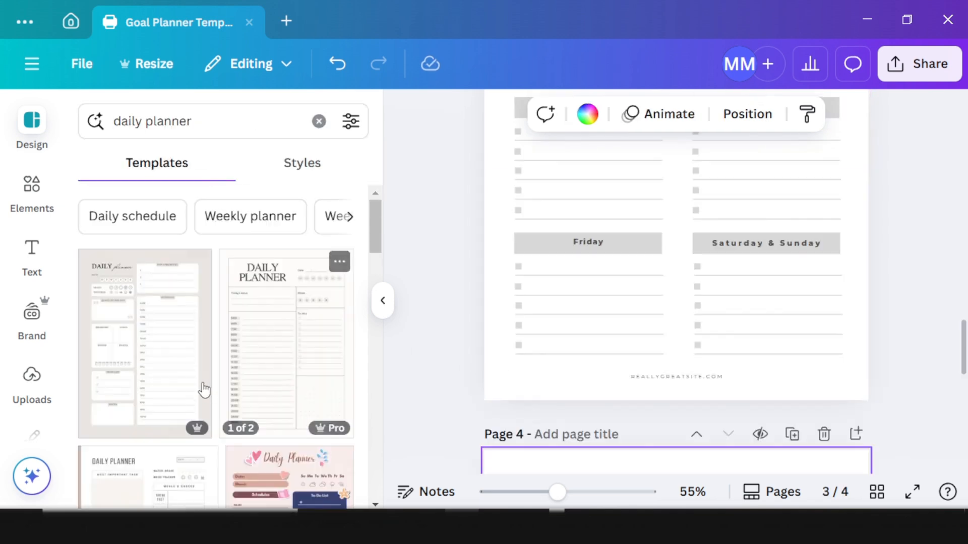
scroll(192, 392, down, 3)
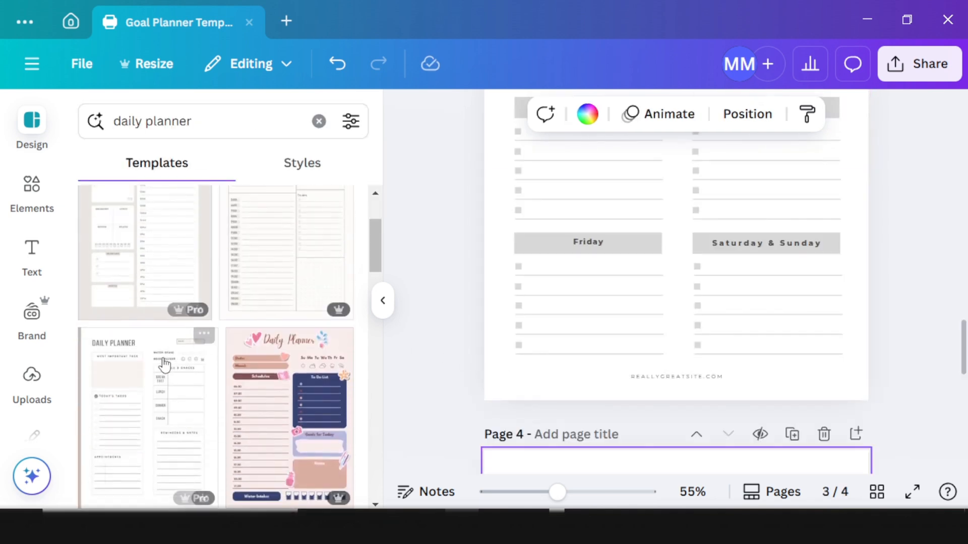
scroll(173, 394, down, 2)
scroll(629, 378, down, 5)
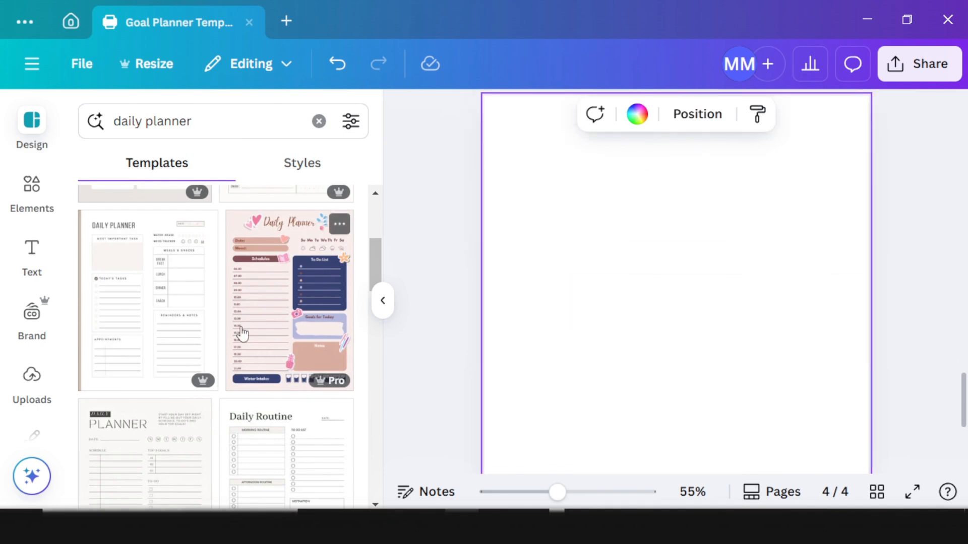
scroll(225, 349, down, 4)
scroll(141, 309, down, 5)
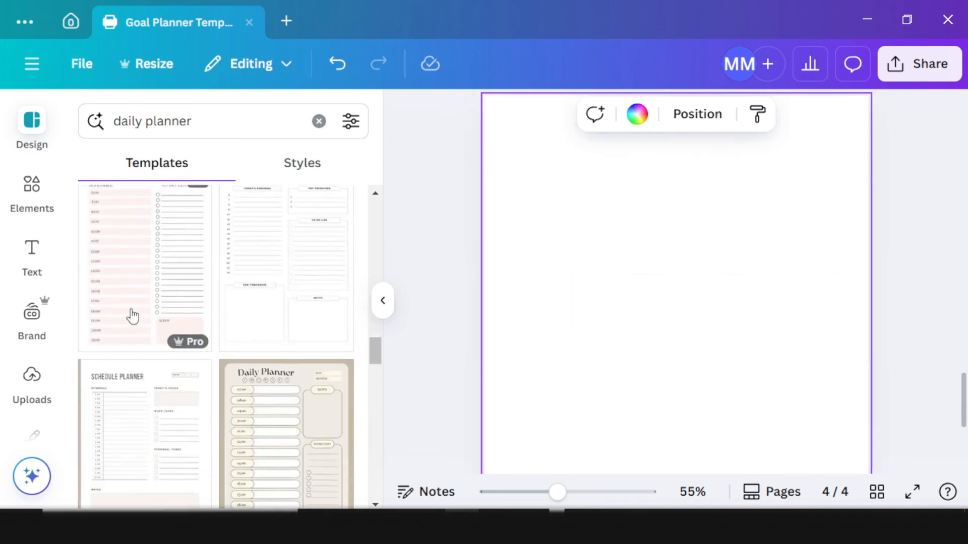
scroll(150, 330, up, 2)
drag(155, 308, 583, 252)
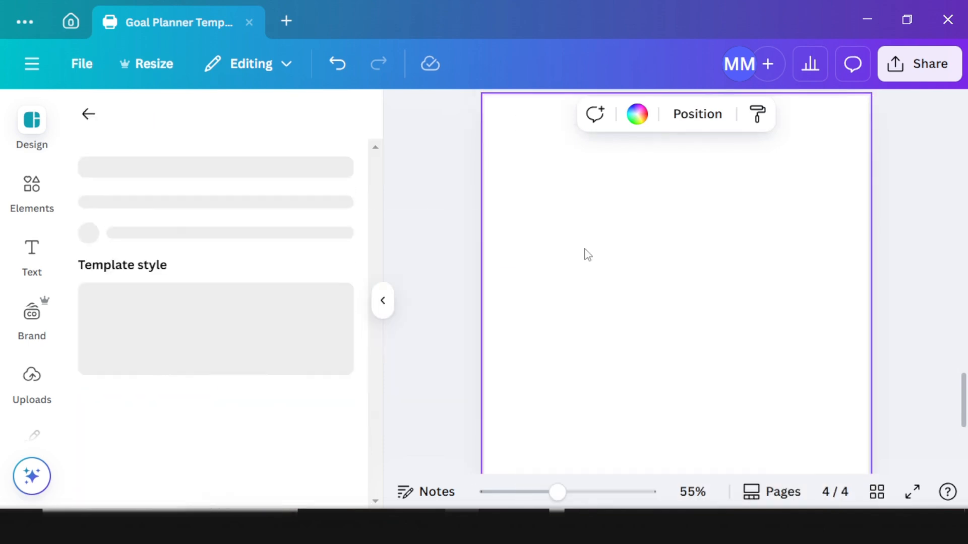
Step: Add a blank page 5 after the daily planner page
scroll(603, 266, up, 5)
scroll(604, 266, down, 8)
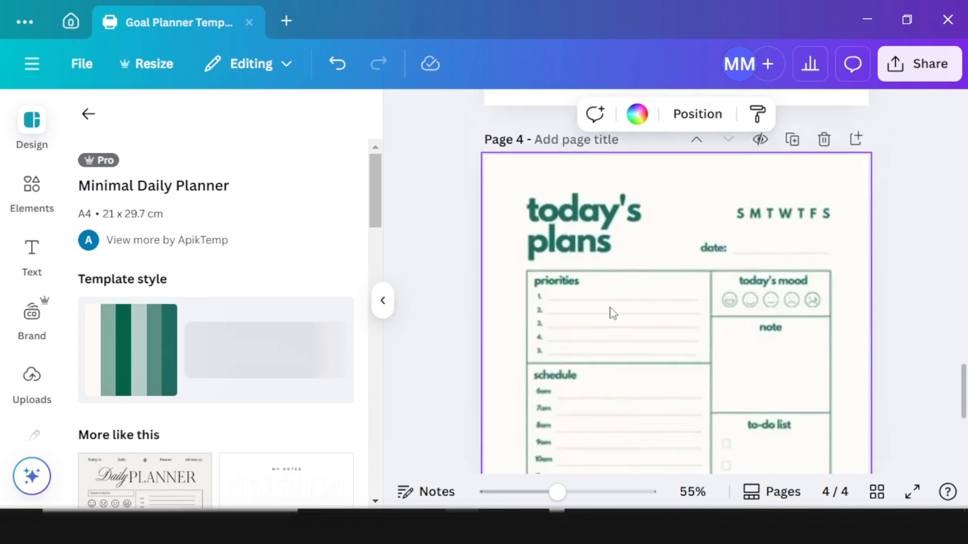
scroll(782, 466, down, 5)
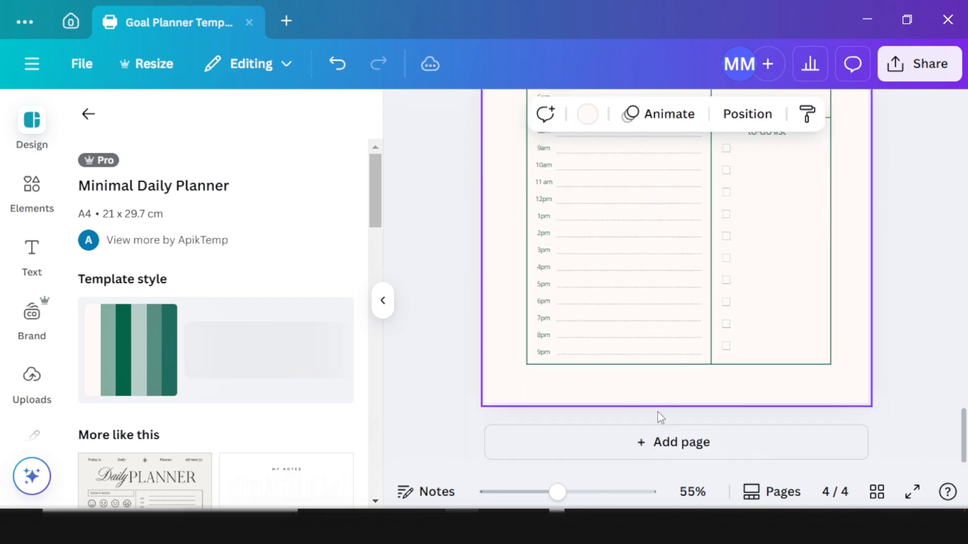
click(668, 444)
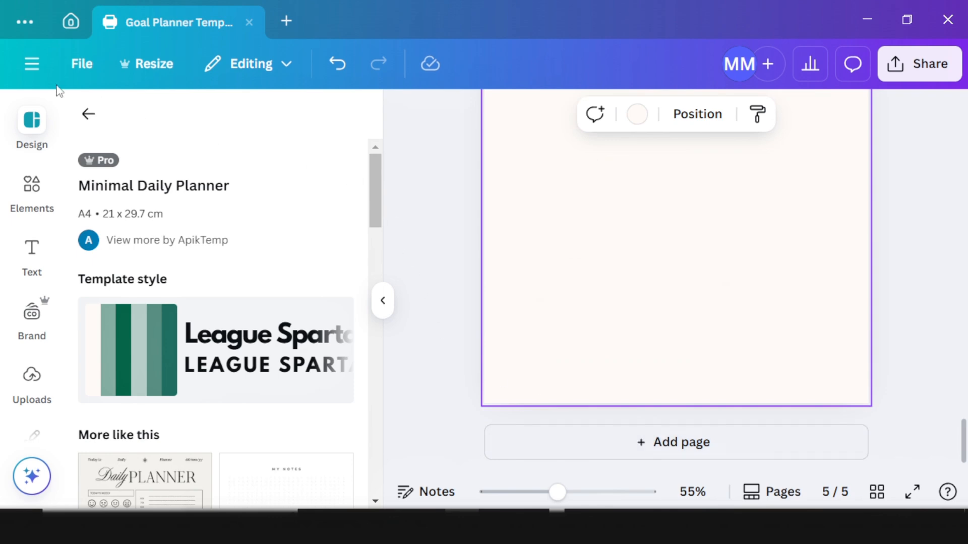
scroll(615, 239, up, 7)
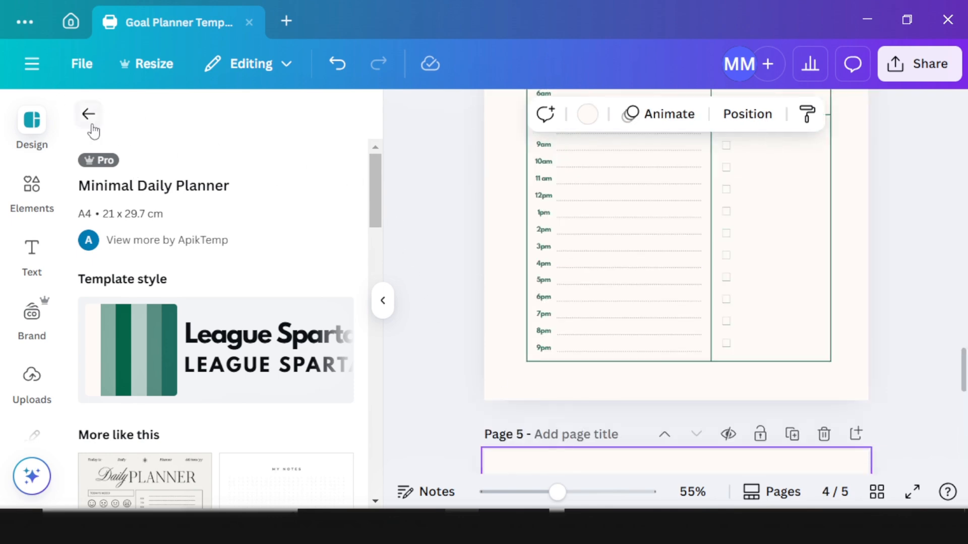
Step: Apply the Weekly Reflections template to page 5
click(91, 123)
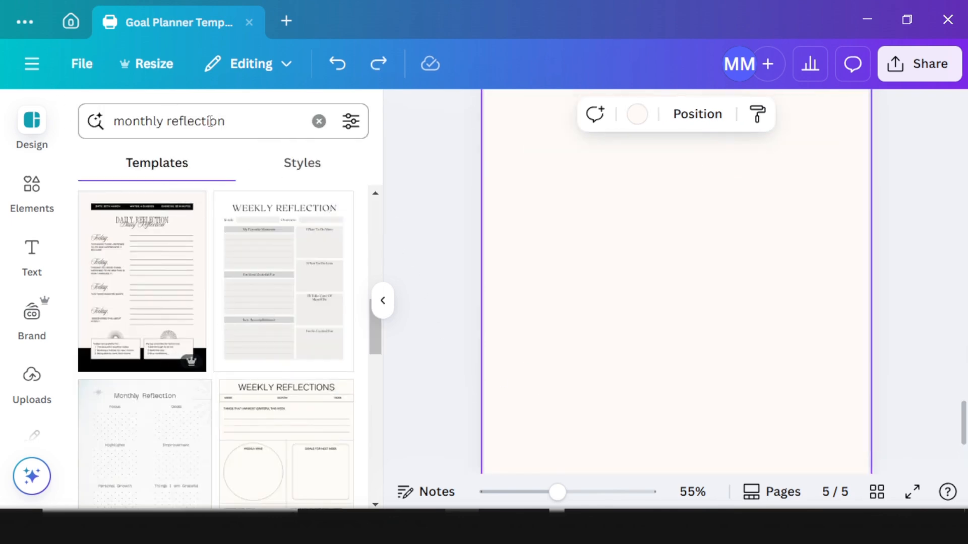
scroll(245, 308, up, 3)
scroll(246, 309, up, 6)
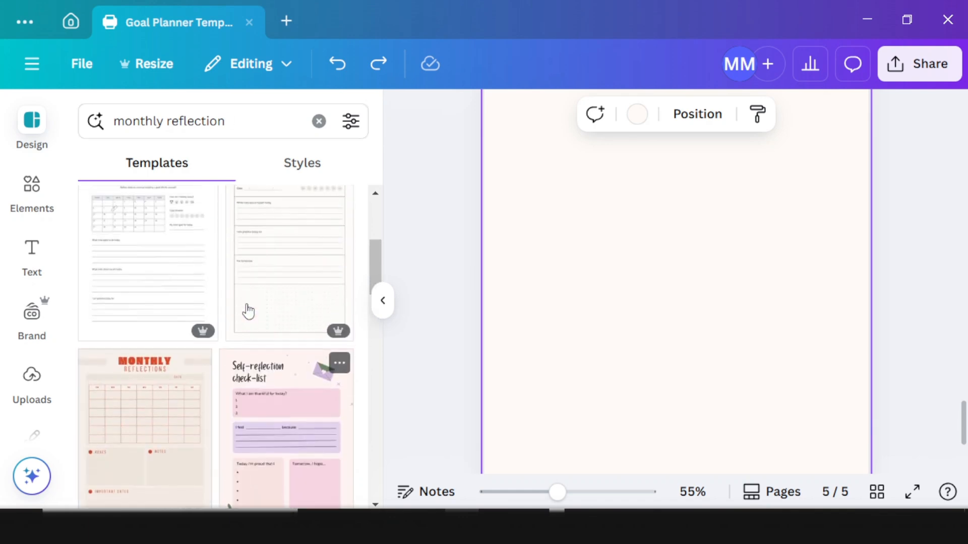
scroll(251, 309, down, 10)
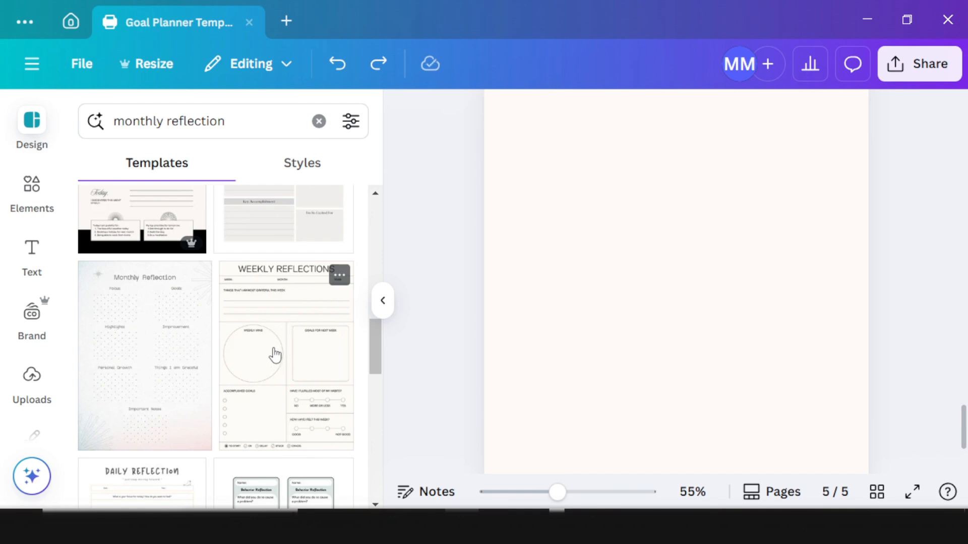
drag(274, 355, 223, 85)
drag(290, 386, 670, 356)
Step: Add page 6 and fill it with the Minimalist Monthly Reflection Journal template
scroll(669, 356, down, 5)
click(684, 460)
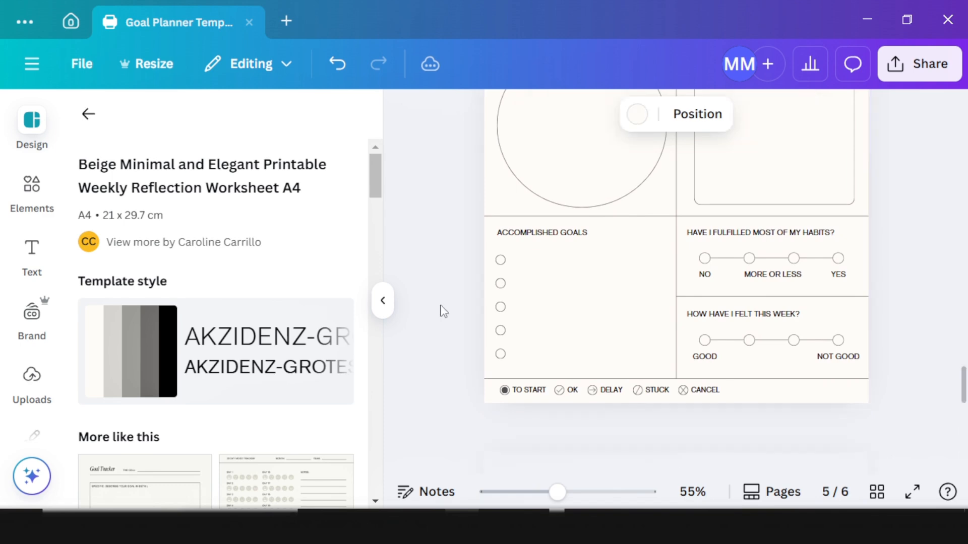
click(89, 114)
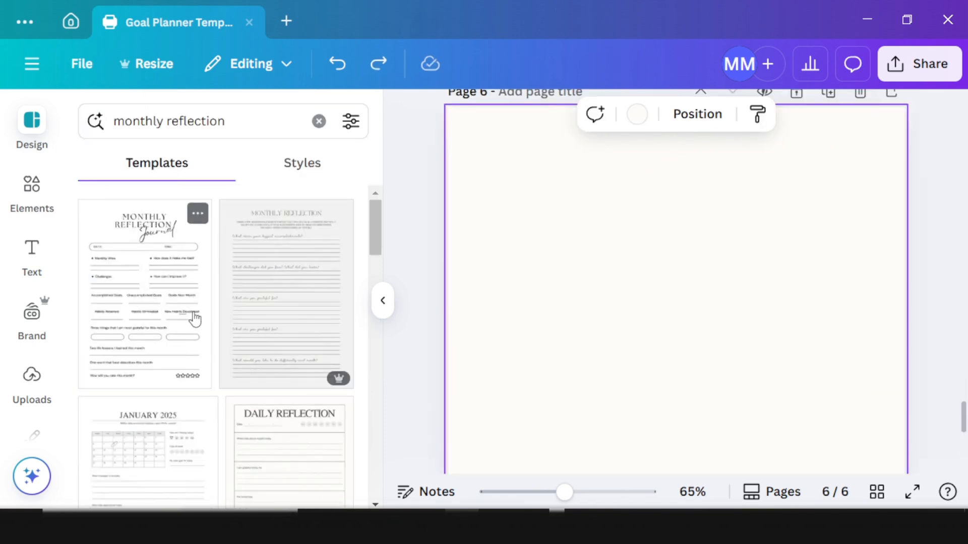
drag(158, 333, 600, 315)
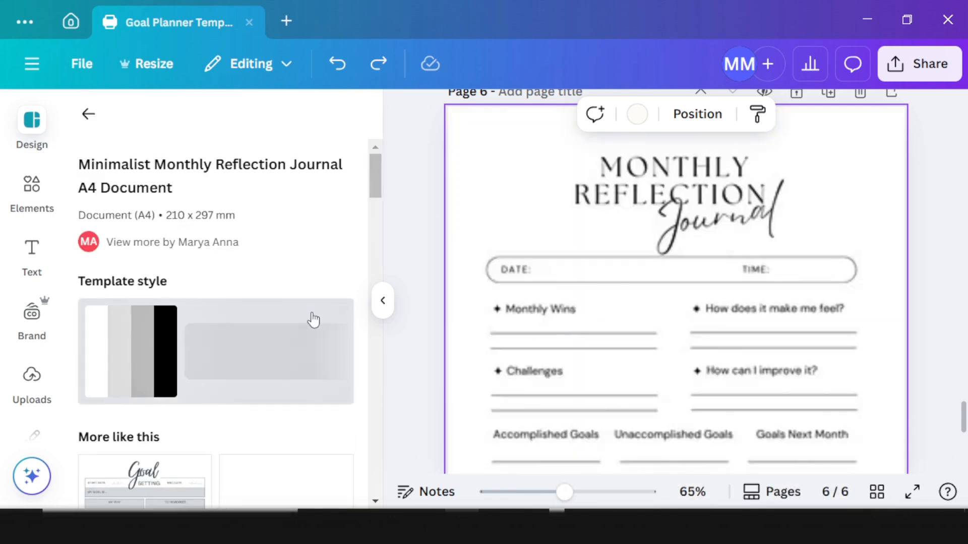
Step: Add a blank seventh page at the end of the design
scroll(161, 308, down, 5)
scroll(214, 348, down, 8)
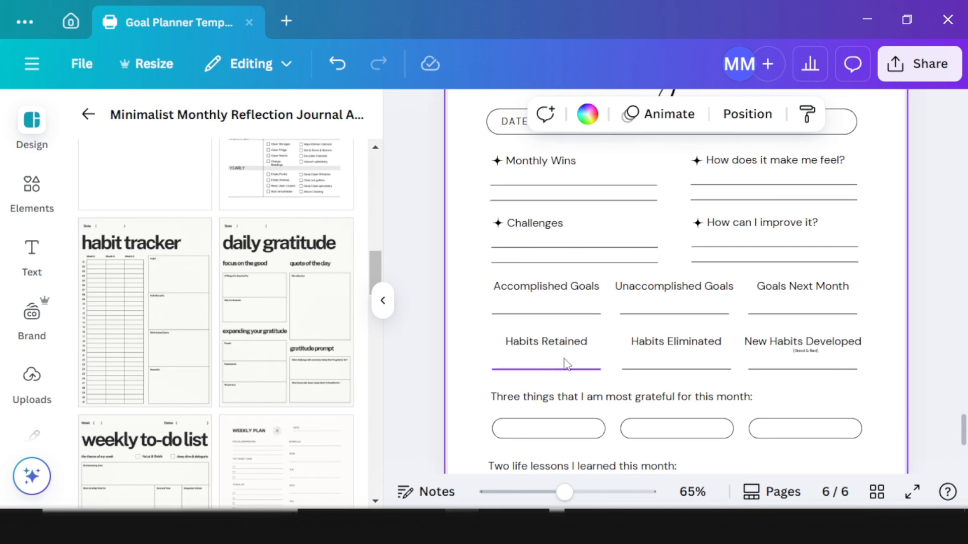
scroll(595, 361, down, 2)
scroll(631, 359, up, 3)
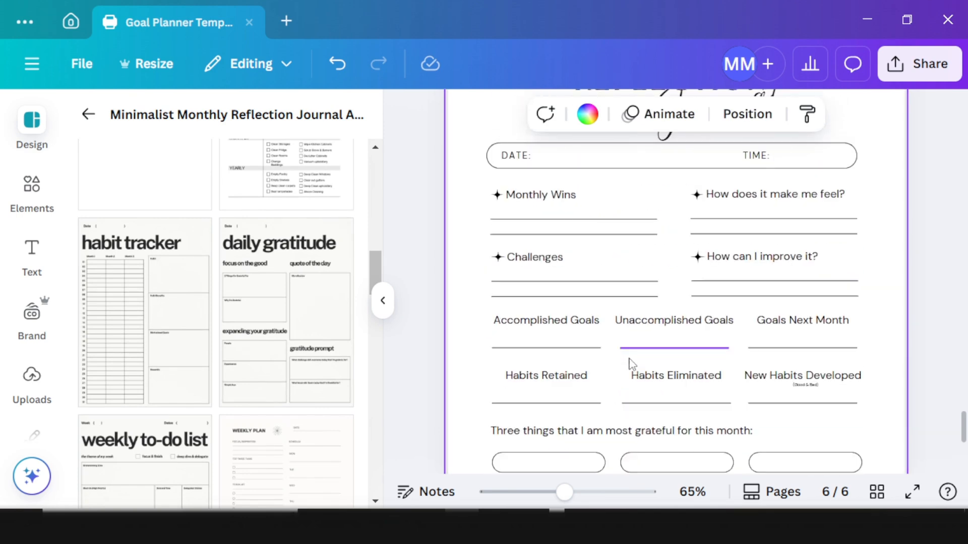
click(88, 115)
scroll(695, 331, down, 5)
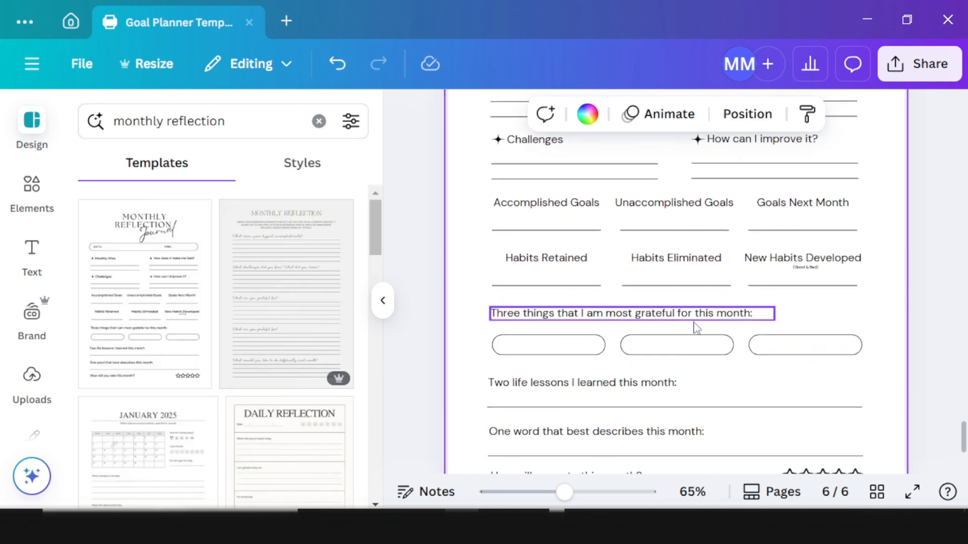
click(668, 447)
Step: Search 'mot' for motivational quotes and place the Inspirational Stickers affirmation template on page 7
text(mot)
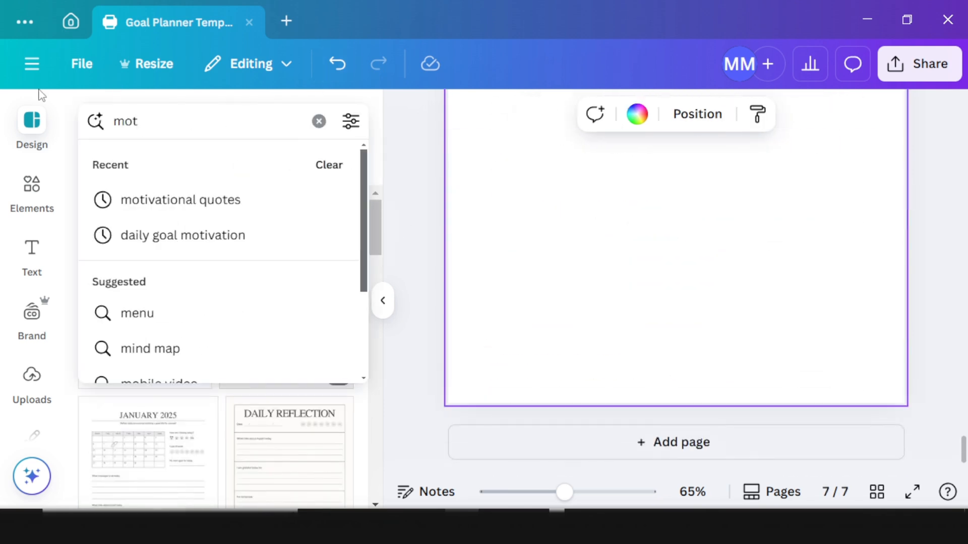
click(194, 211)
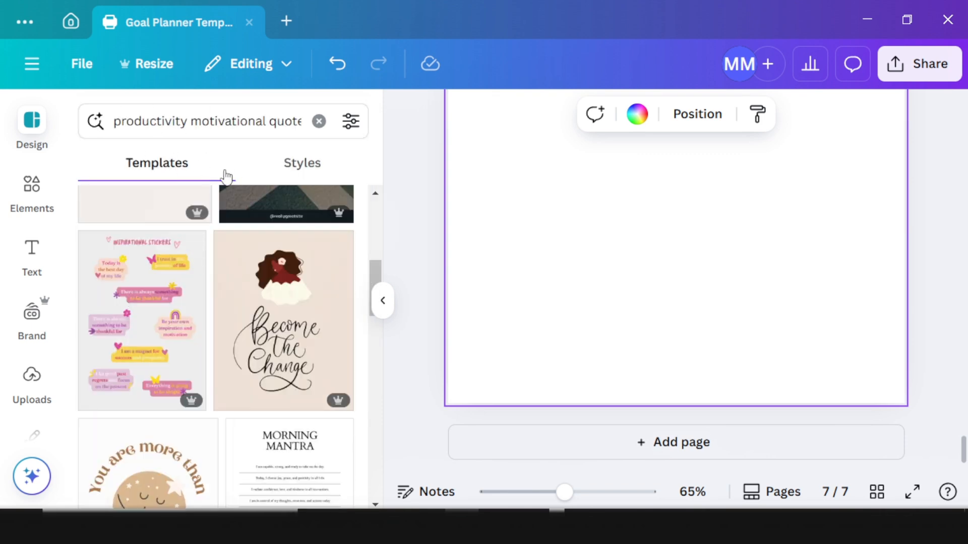
scroll(555, 287, up, 8)
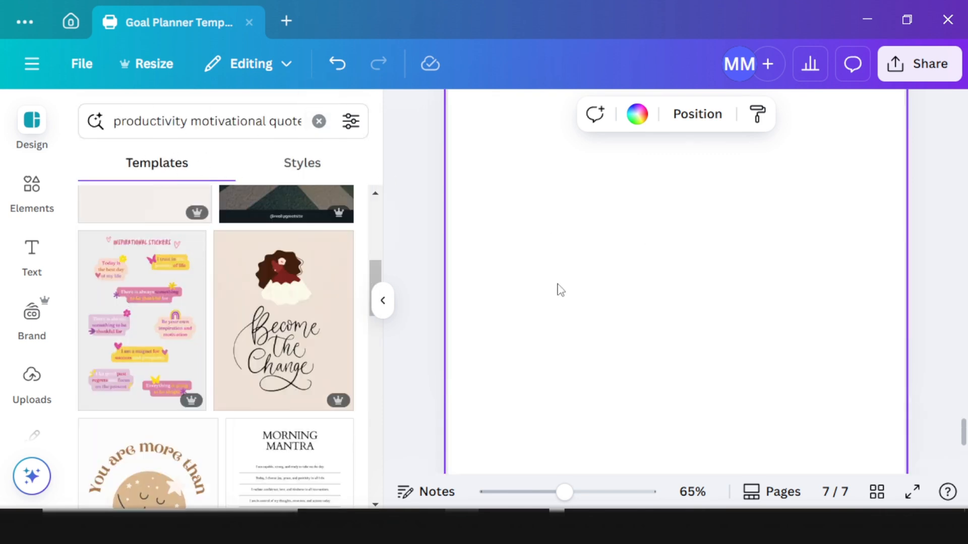
scroll(662, 356, down, 1)
drag(116, 259, 514, 249)
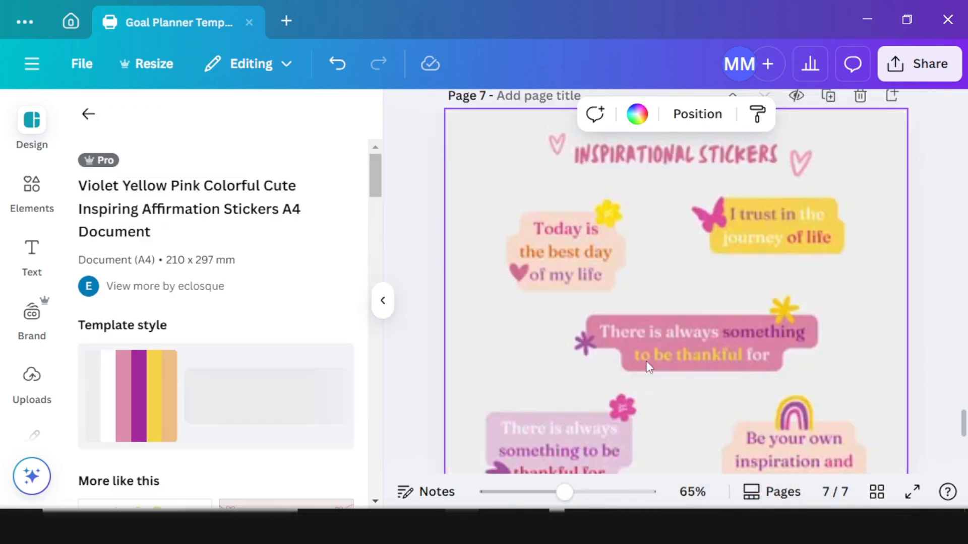
scroll(649, 370, down, 5)
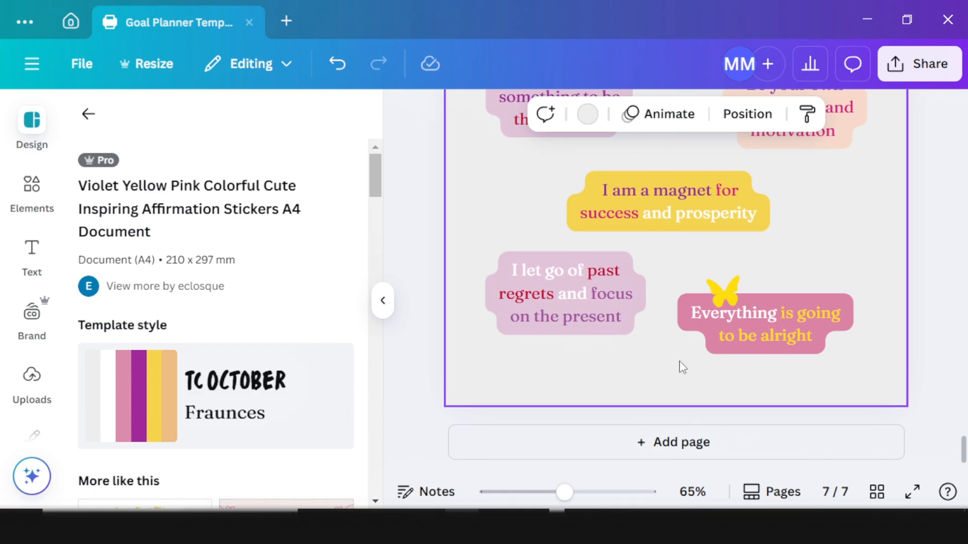
scroll(679, 367, up, 2)
scroll(679, 367, up, 6)
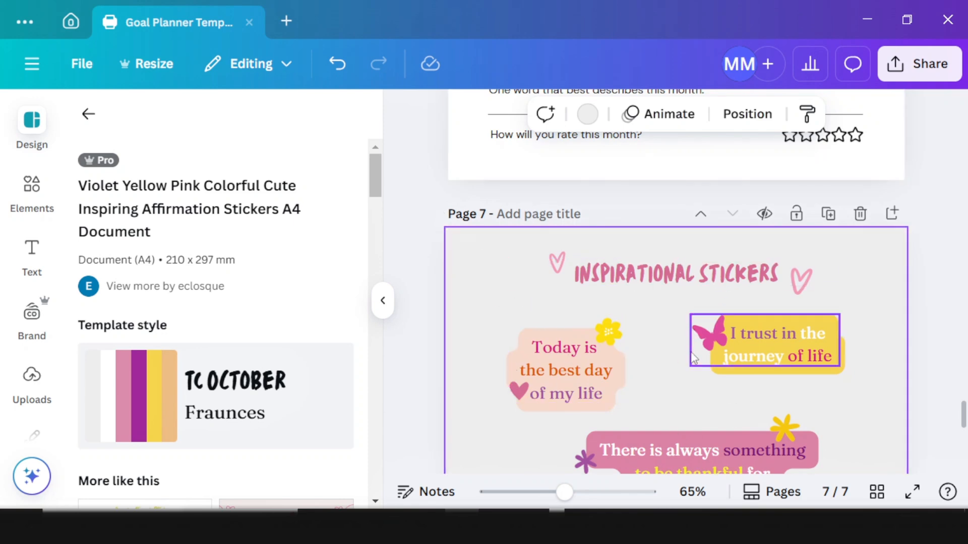
scroll(693, 358, down, 5)
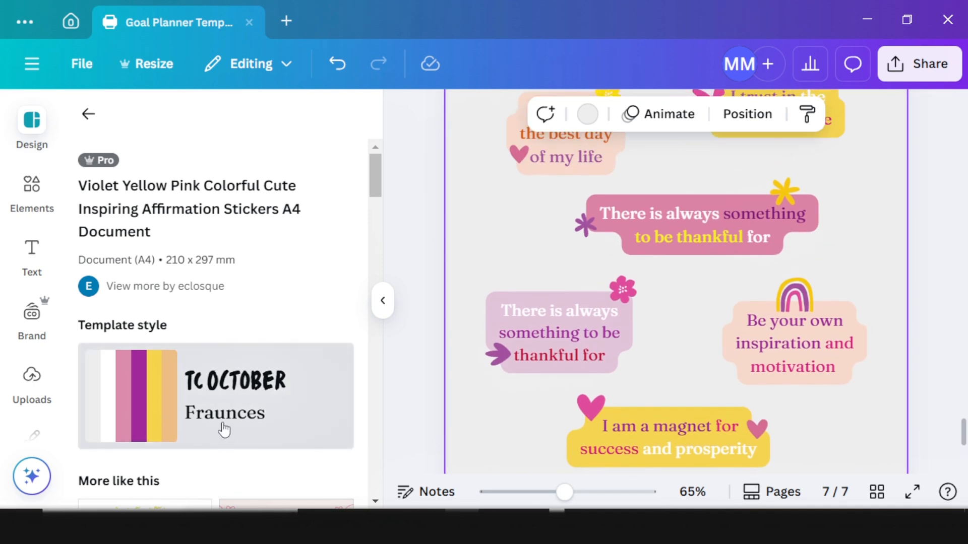
scroll(532, 319, up, 5)
scroll(535, 260, up, 5)
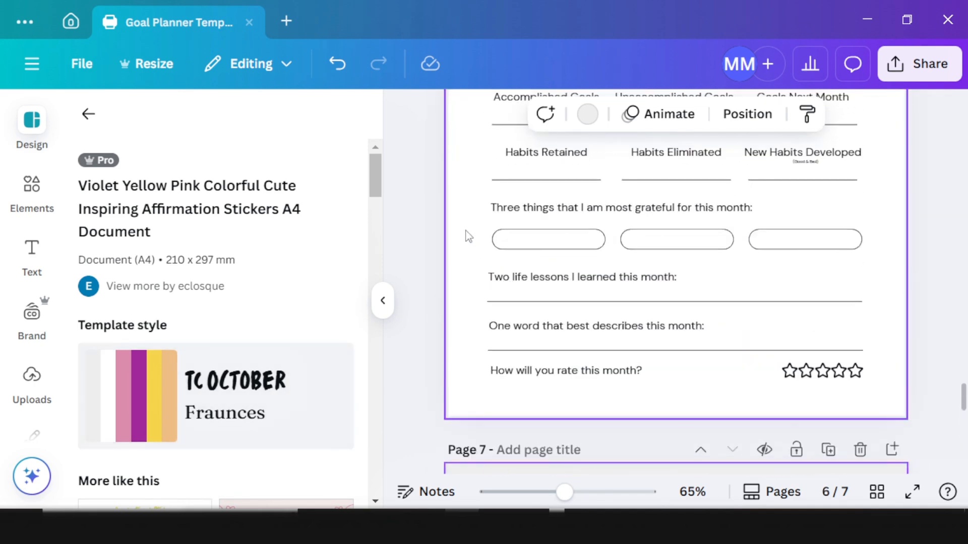
Step: Apply the purple TC October / Fraunces style to page 6 and nudge its JOURNAL title up-left
click(204, 385)
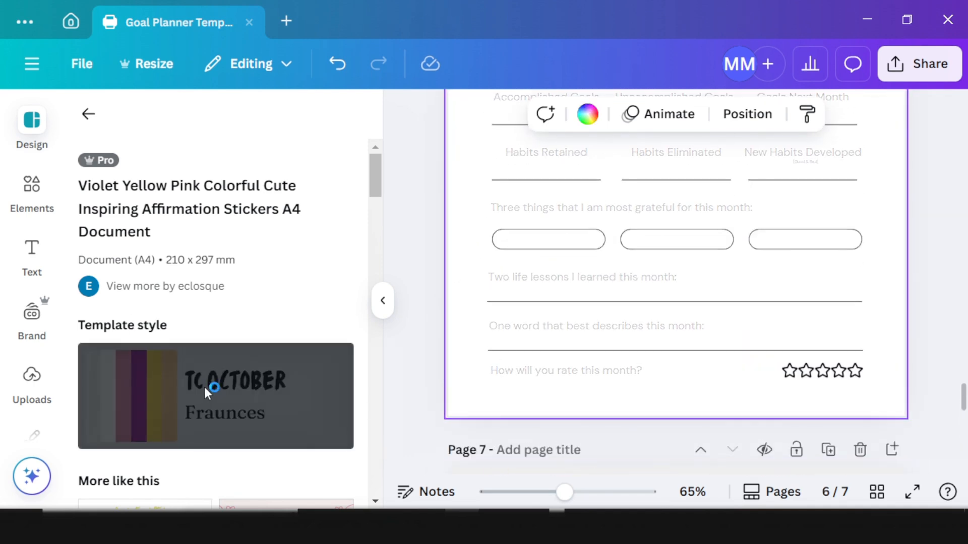
drag(716, 375, 706, 341)
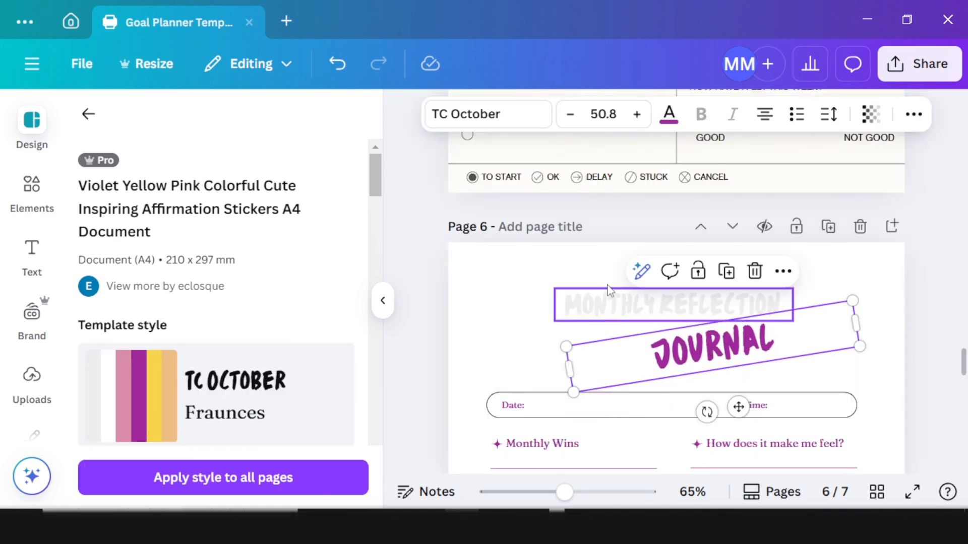
scroll(573, 284, up, 5)
click(555, 306)
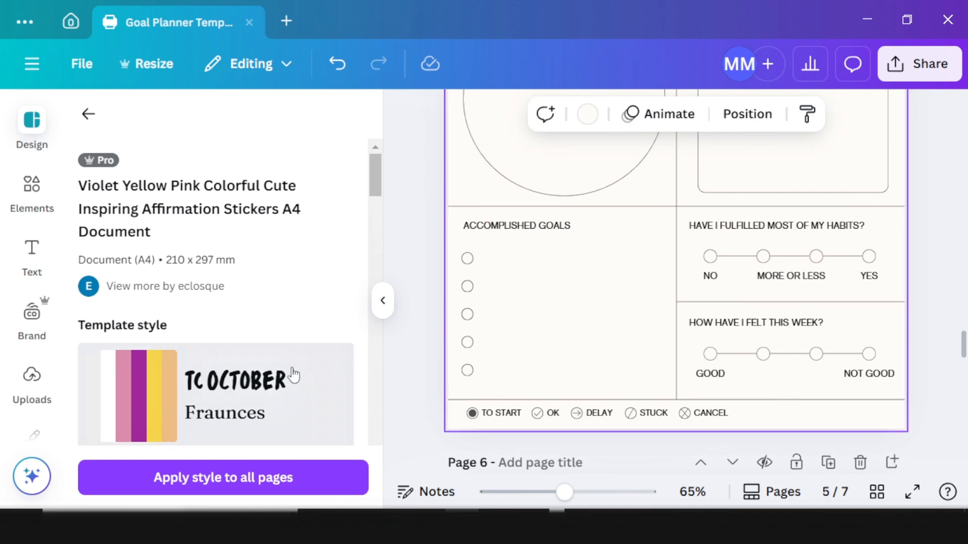
Step: Restyle pages 5, 4 and 3 with the purple TC October / Fraunces template style
click(250, 390)
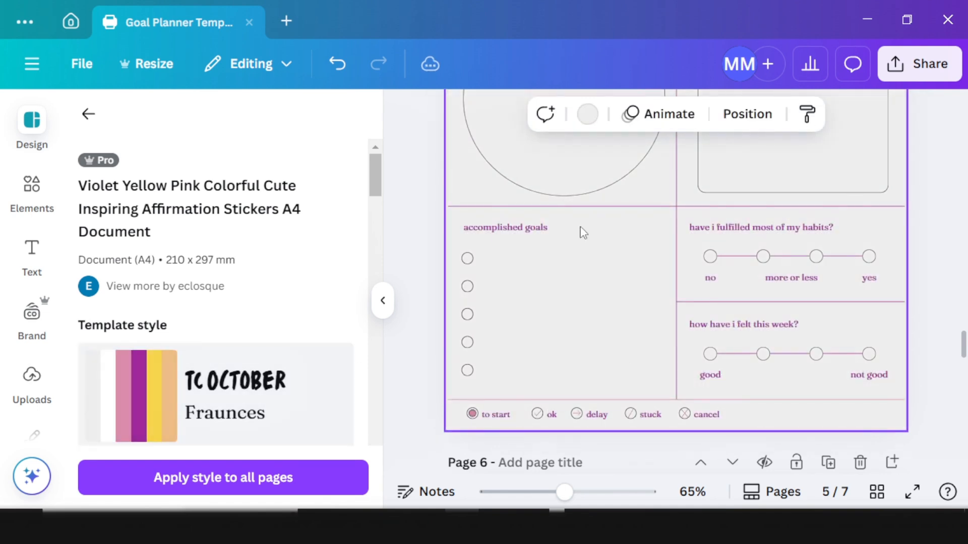
scroll(583, 233, up, 10)
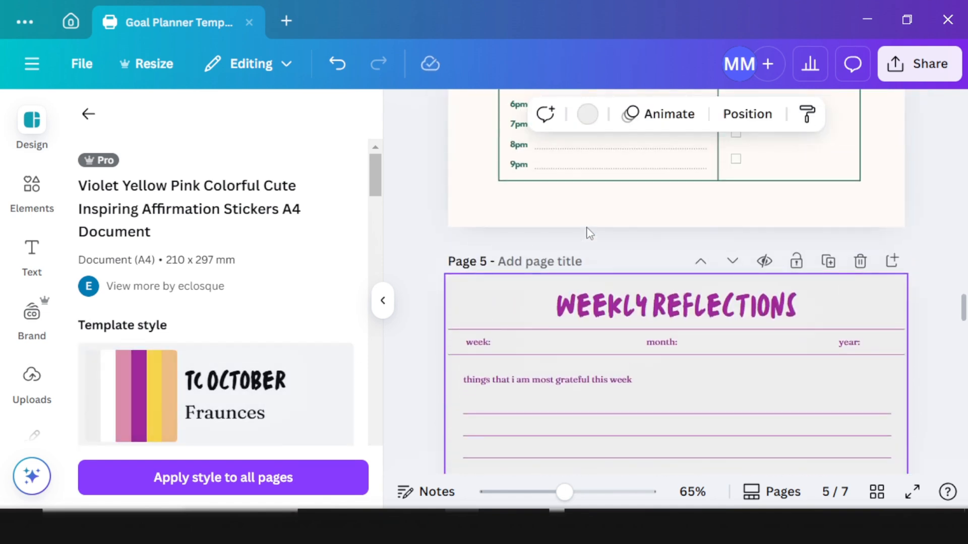
scroll(590, 233, up, 10)
click(258, 404)
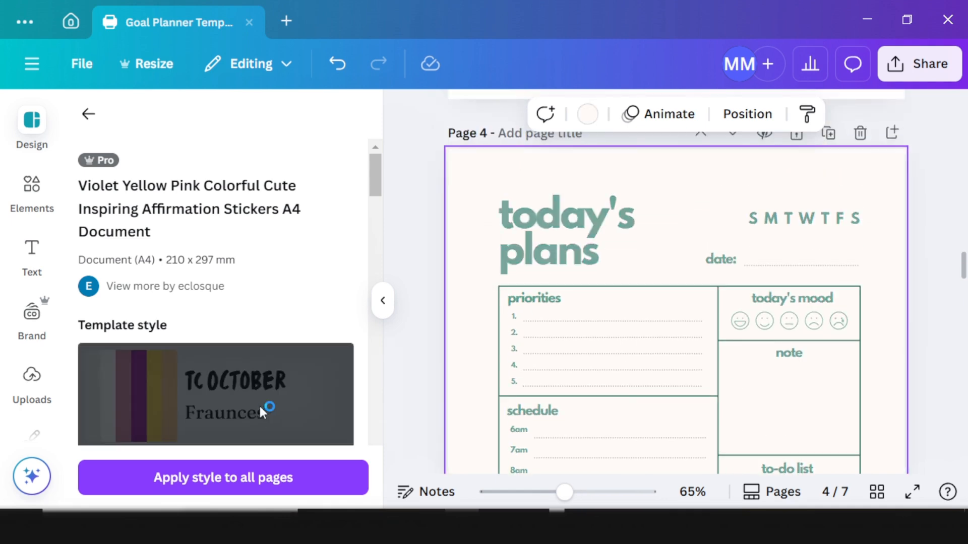
scroll(590, 341, up, 7)
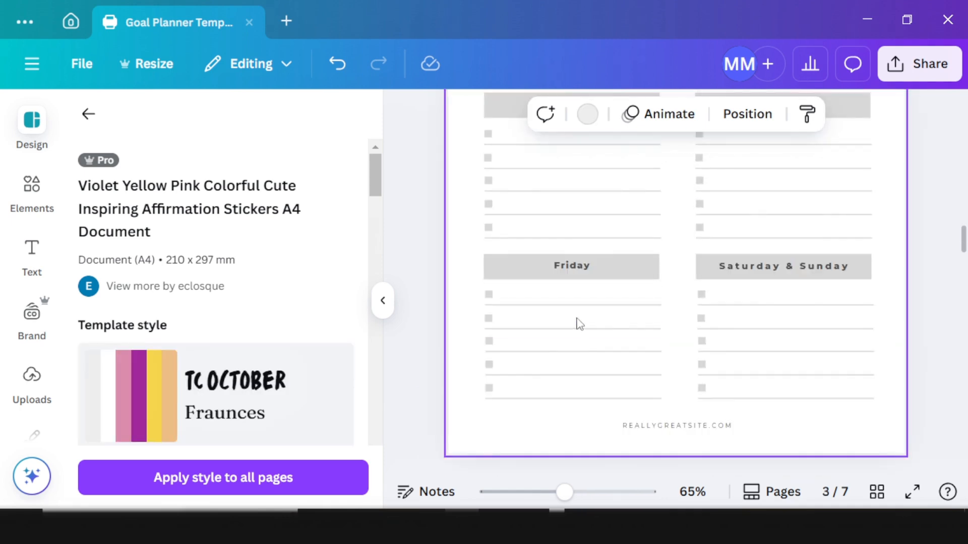
click(472, 206)
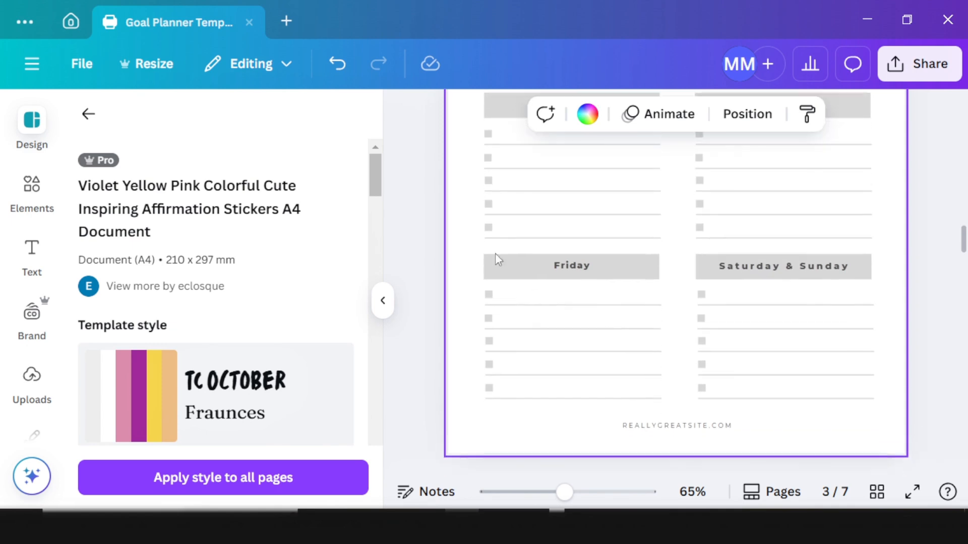
click(239, 419)
scroll(518, 309, up, 2)
scroll(543, 298, up, 6)
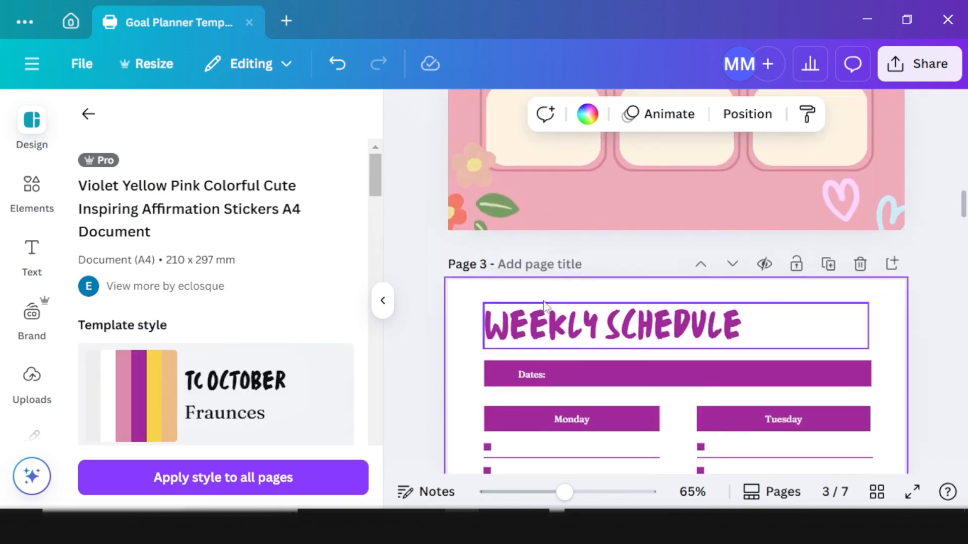
scroll(545, 296, down, 4)
scroll(538, 277, up, 6)
scroll(535, 272, up, 5)
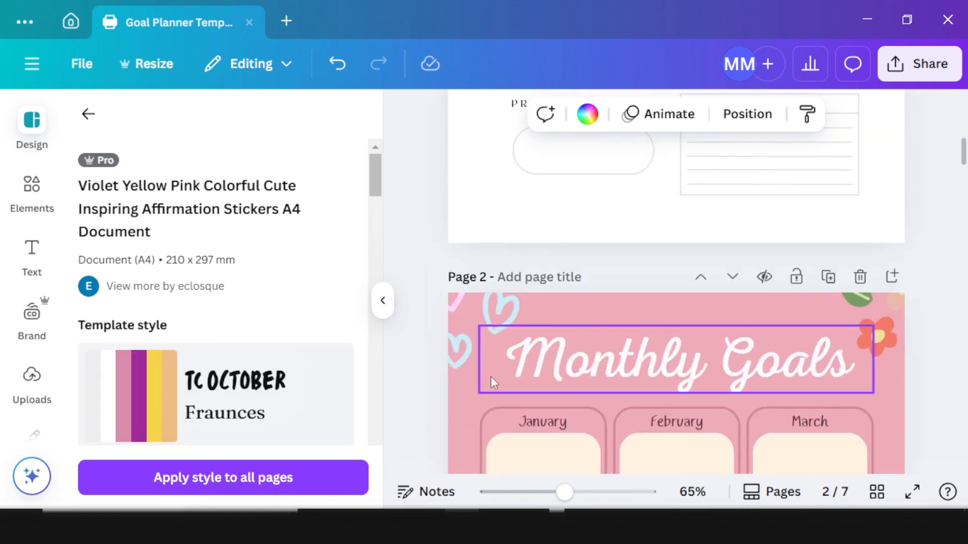
Step: Restyle pages 2 and 1 with the same purple template style
click(540, 314)
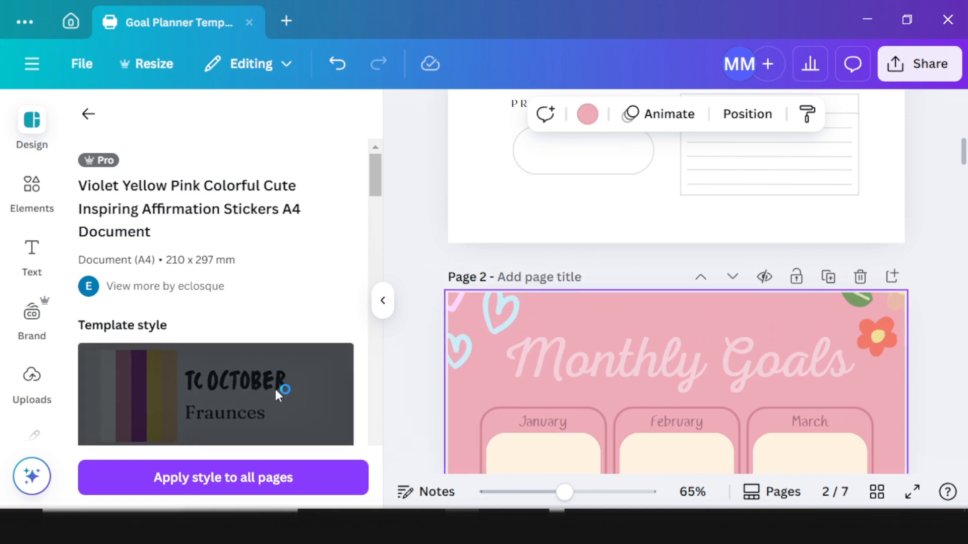
click(277, 395)
scroll(555, 242, down, 4)
scroll(555, 242, down, 2)
scroll(555, 247, up, 15)
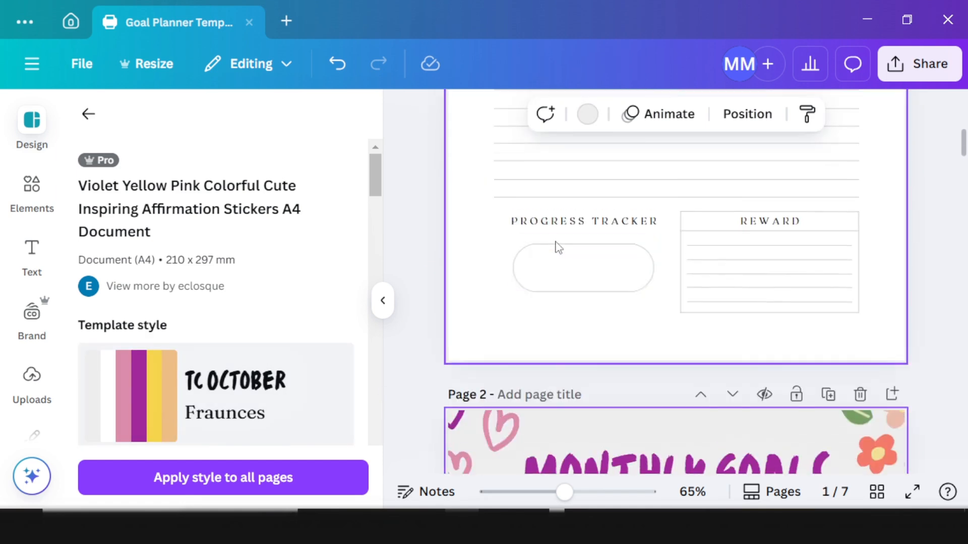
click(485, 234)
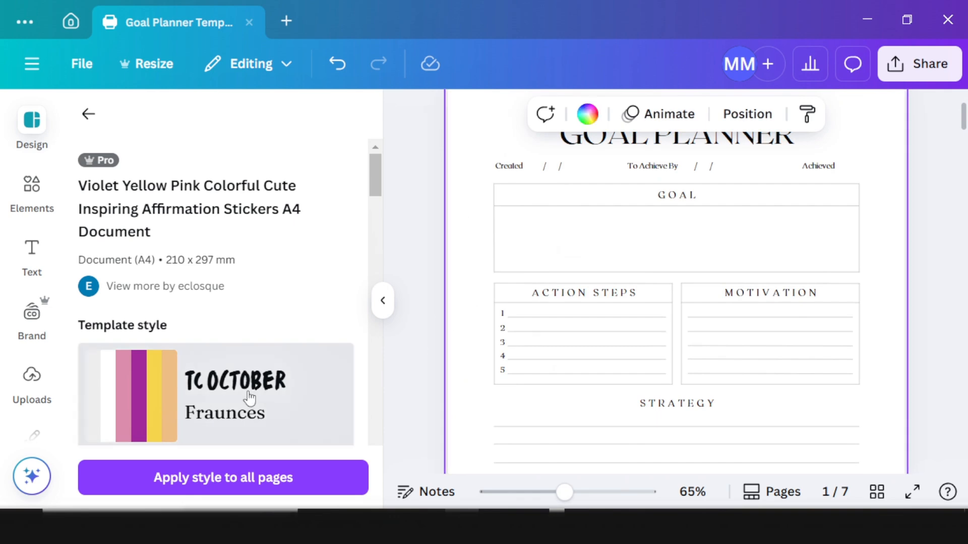
click(225, 401)
scroll(633, 357, up, 2)
scroll(633, 357, down, 2)
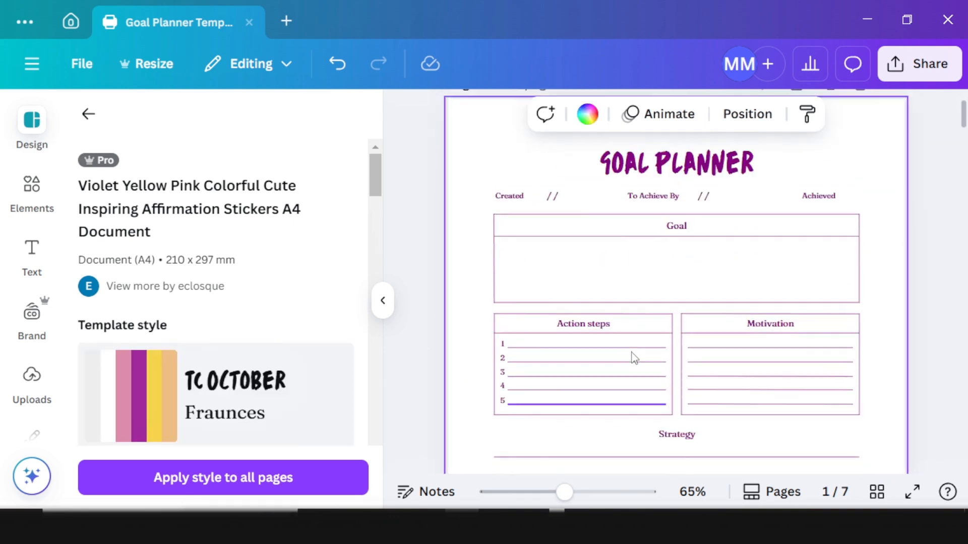
scroll(610, 250, up, 2)
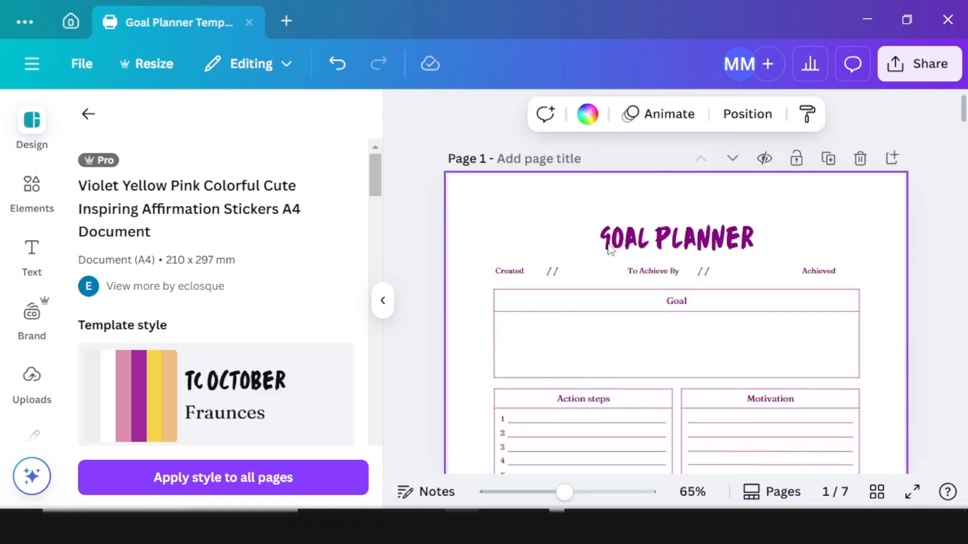
Step: Collapse the side panel to widen the canvas
click(384, 301)
scroll(543, 338, down, 10)
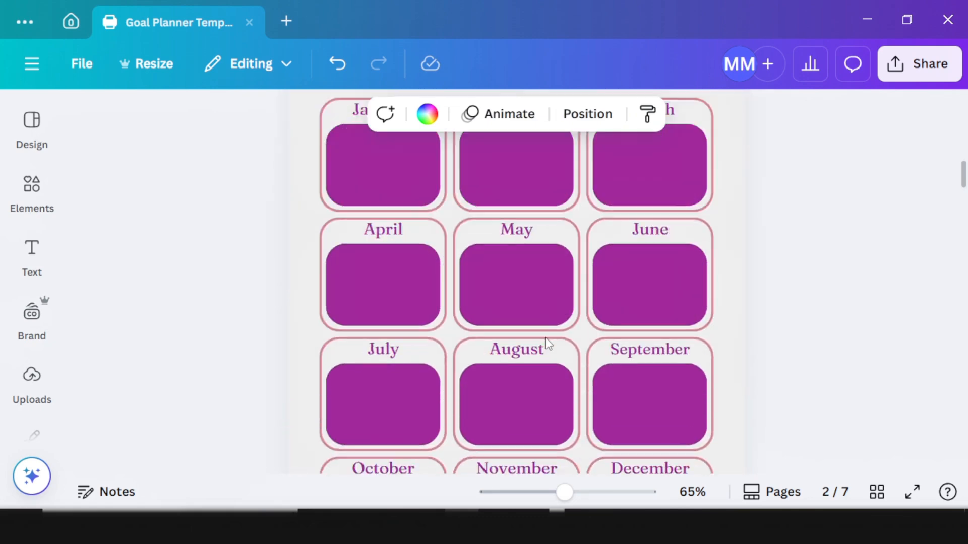
scroll(543, 342, up, 6)
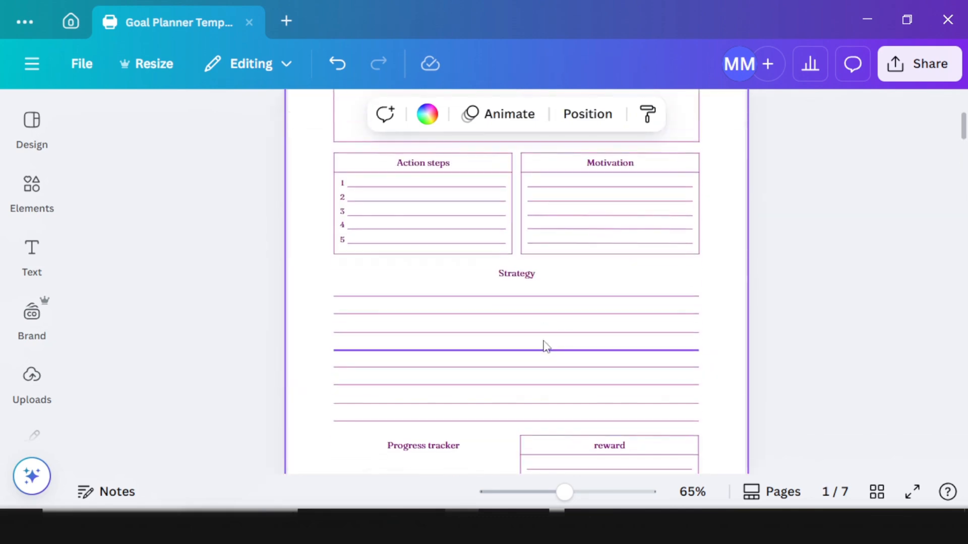
scroll(547, 346, up, 5)
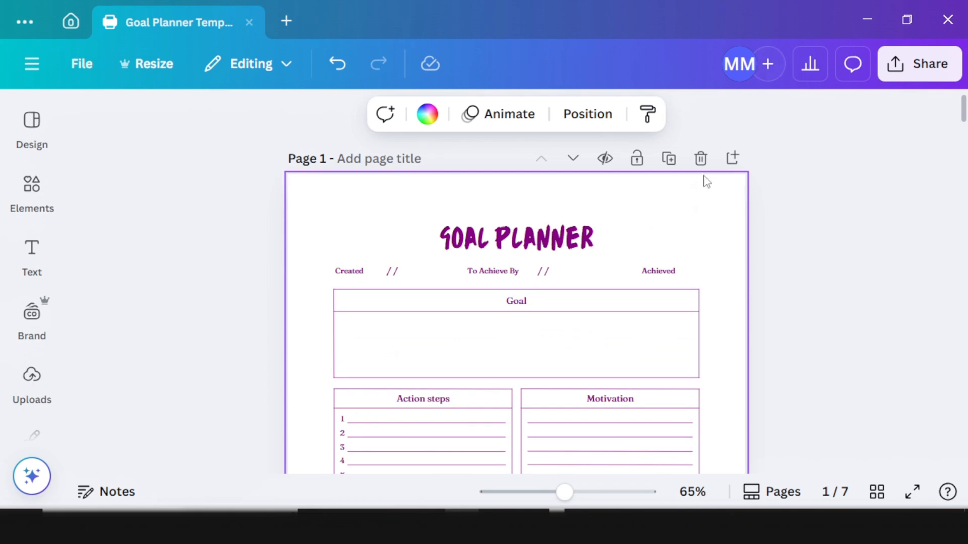
Step: Rename page 1's title to 'GOAL-GETTER TRACKER', then scroll down to page 2
double_click(600, 233)
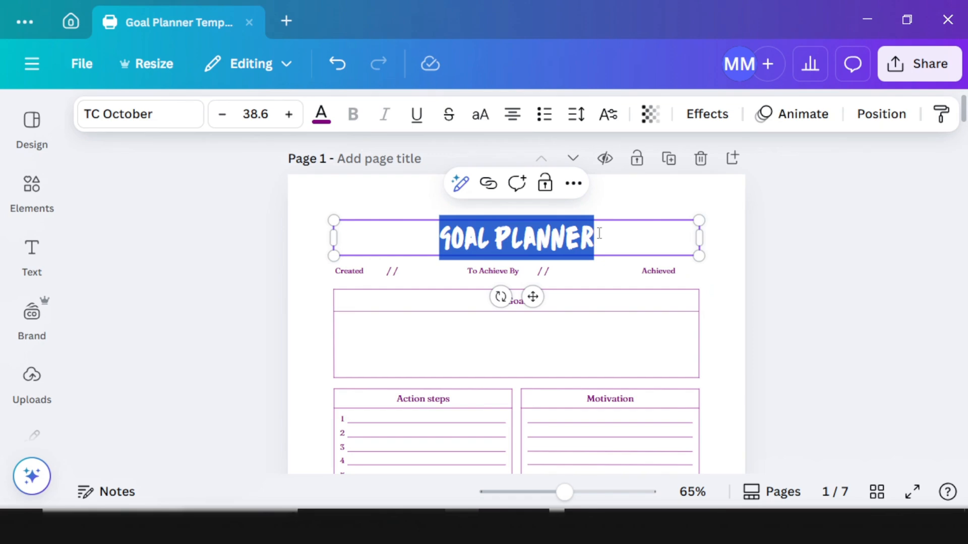
text(GOAL GETTER TRACKER)
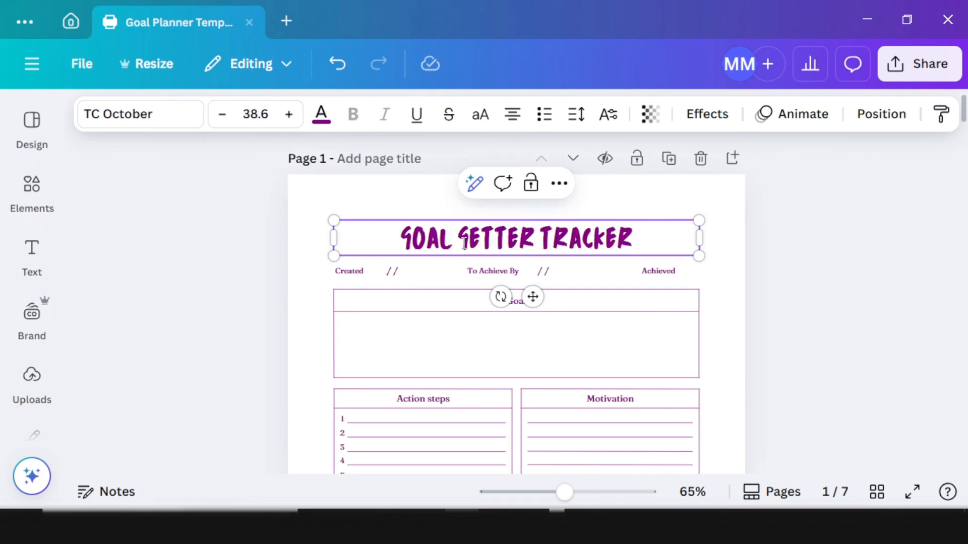
key(BackSpace)
text(-)
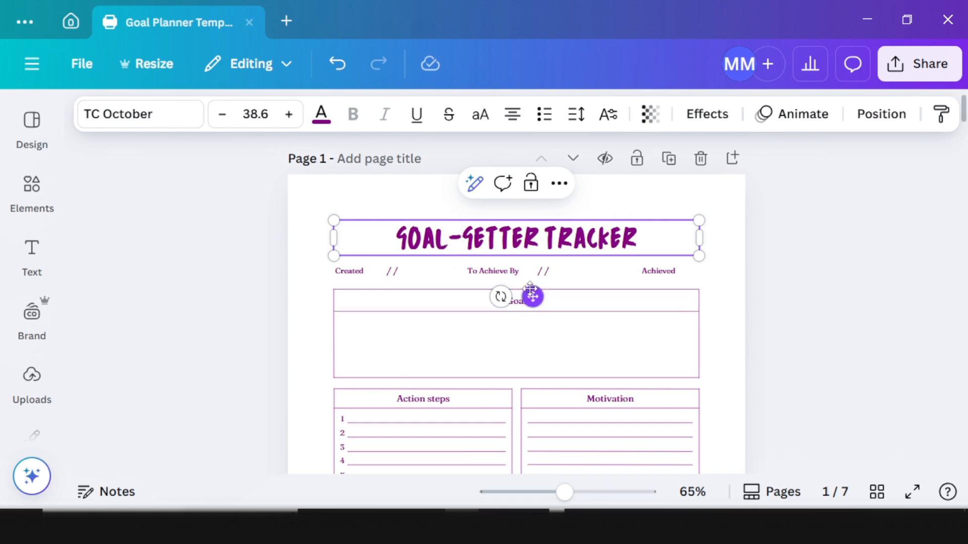
scroll(530, 313, down, 5)
scroll(552, 363, down, 10)
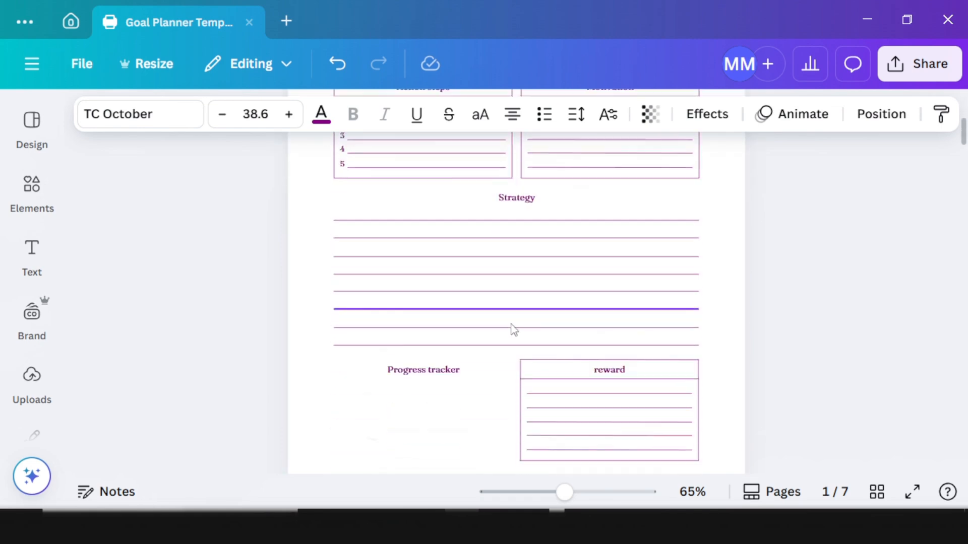
scroll(542, 327, up, 6)
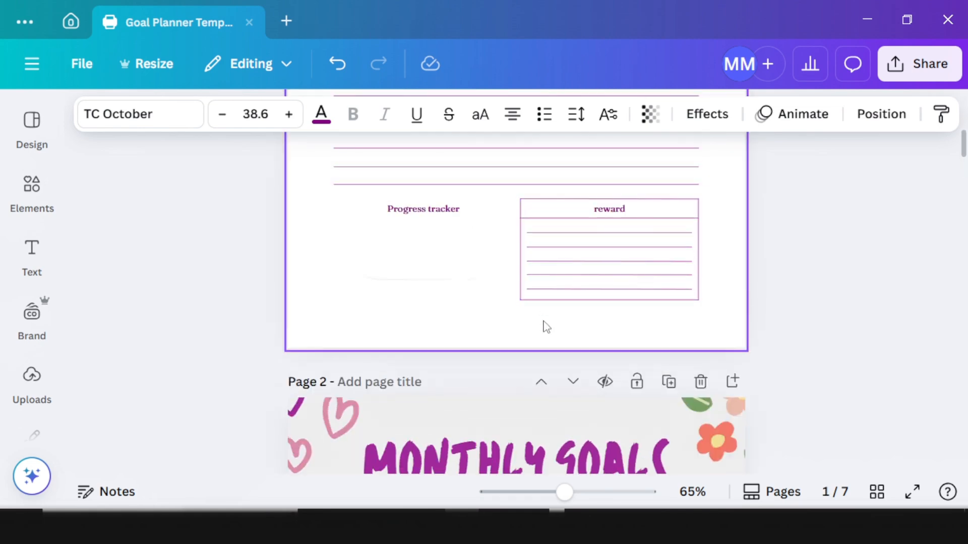
scroll(600, 319, down, 2)
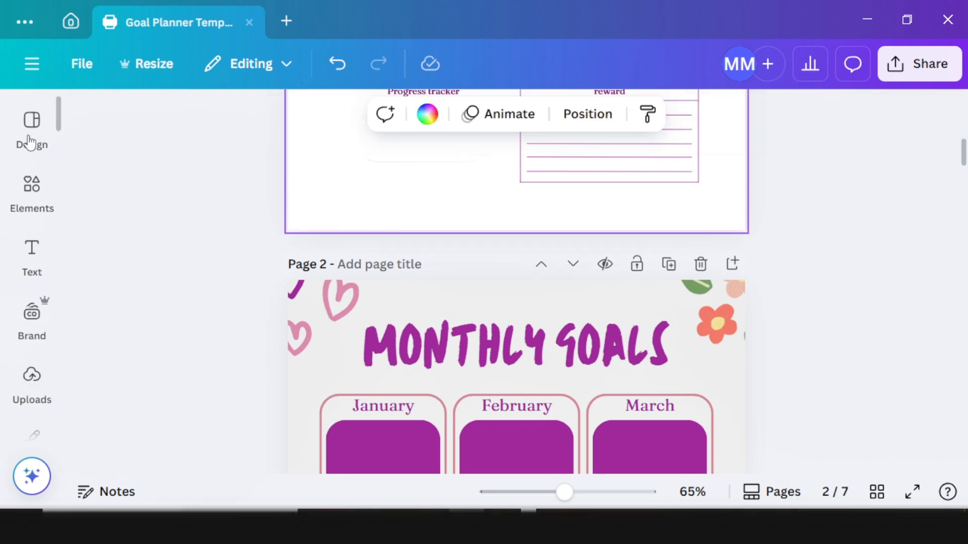
click(448, 393)
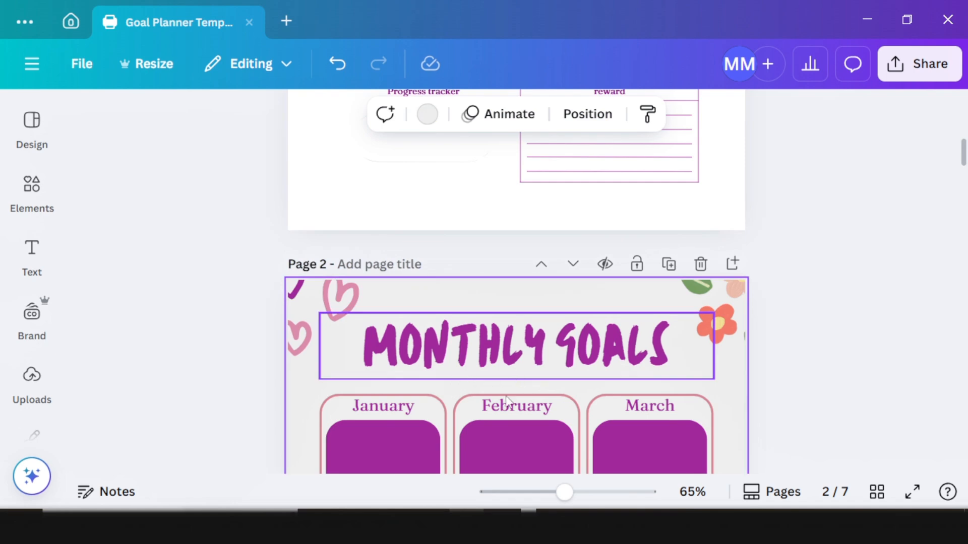
click(31, 132)
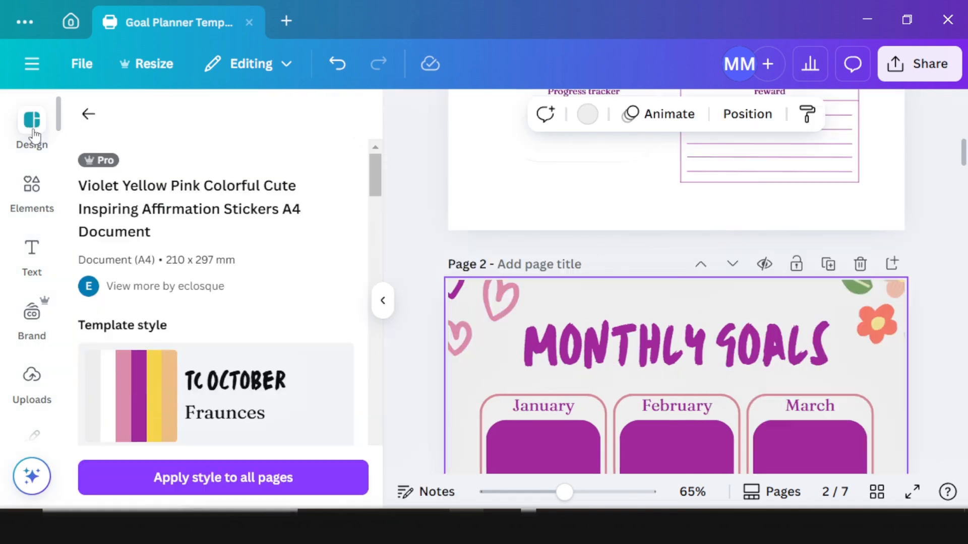
click(262, 413)
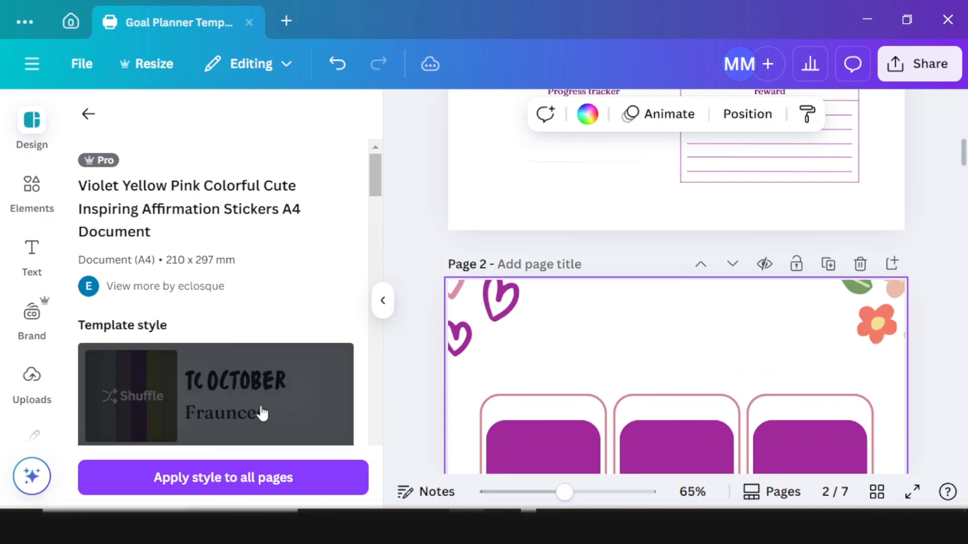
click(262, 407)
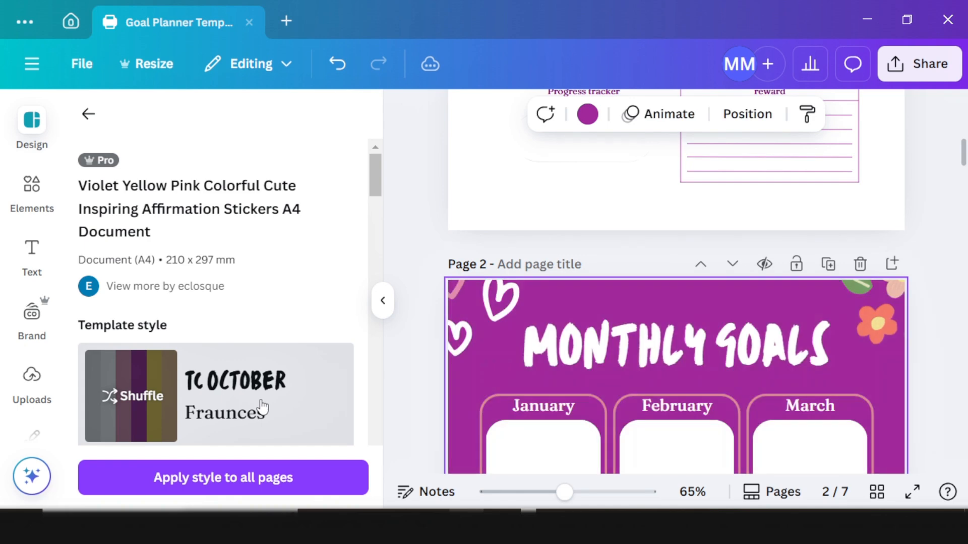
click(282, 410)
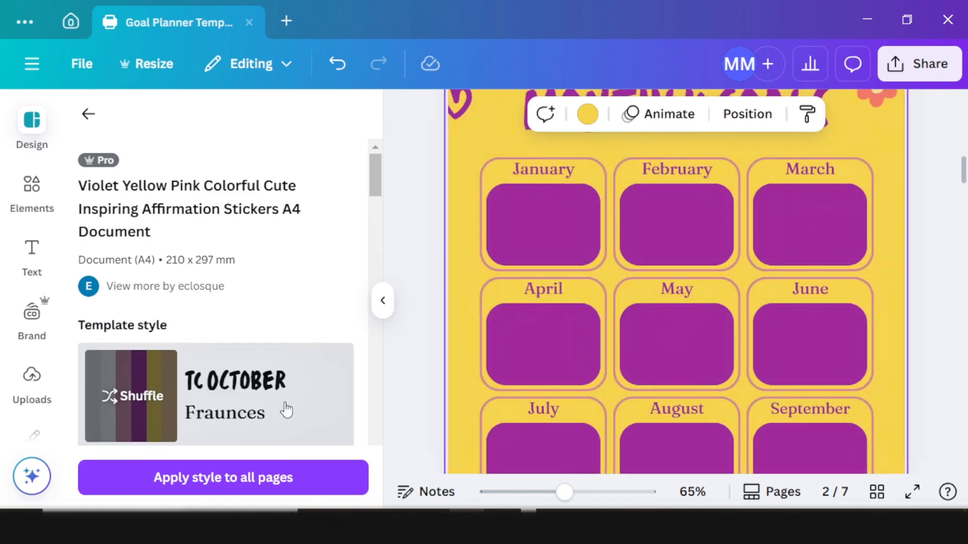
scroll(547, 306, up, 6)
scroll(554, 337, down, 8)
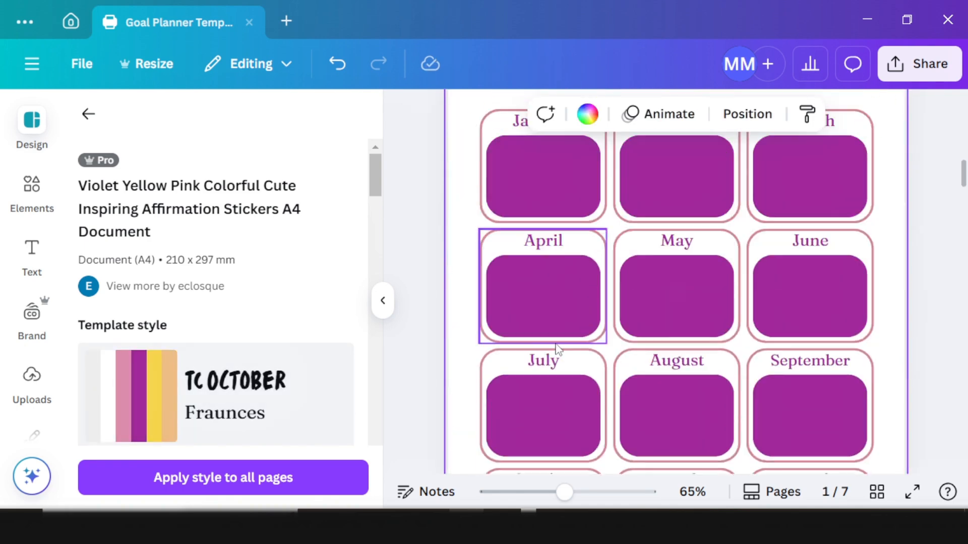
scroll(555, 344, up, 3)
click(383, 301)
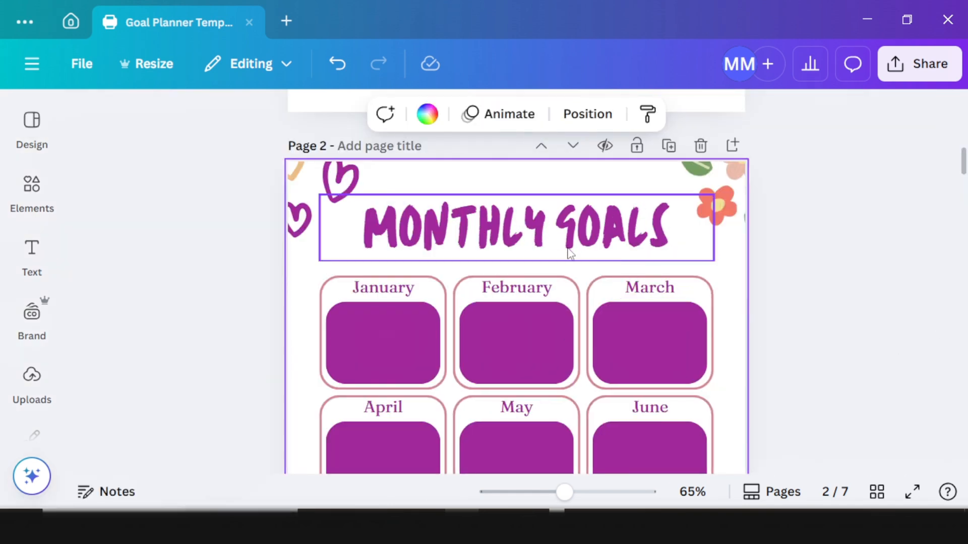
Step: Change page 2's title from 'MONTHLY GOALS' to 'MONTHLY GOAL PLANNER'
double_click(675, 230)
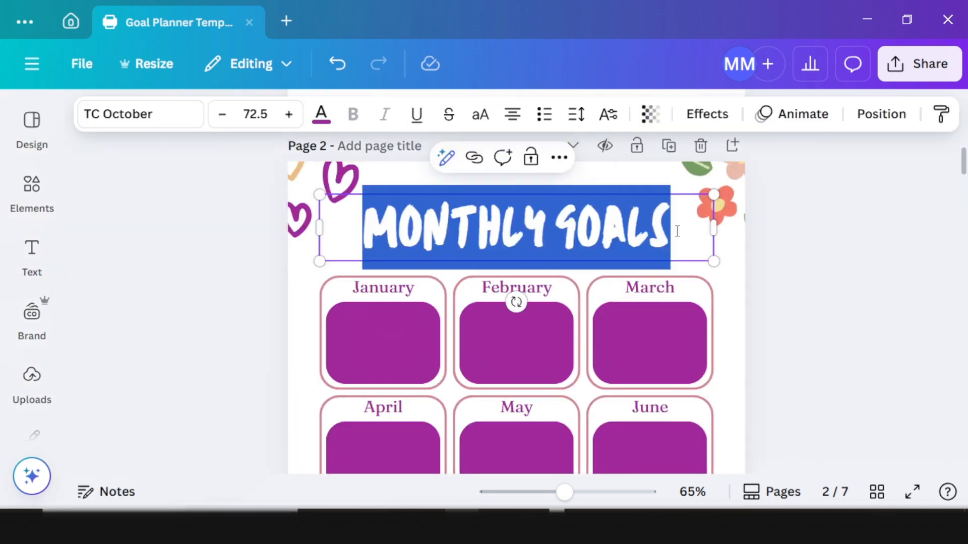
click(674, 227)
key(BackSpace)
text(PLANER)
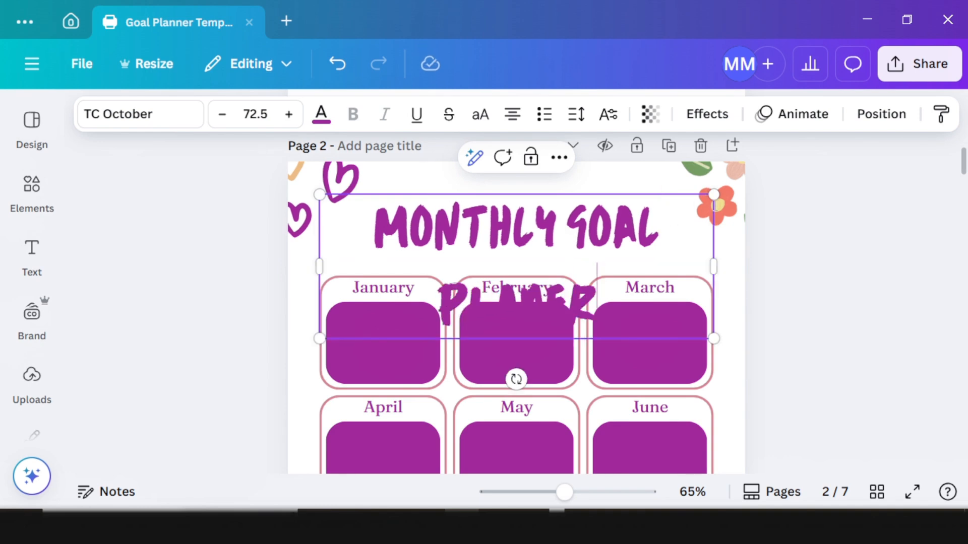
drag(714, 194, 648, 216)
click(799, 242)
Step: Widen the title box to fit one line, then shrink it slightly and raise it
click(620, 254)
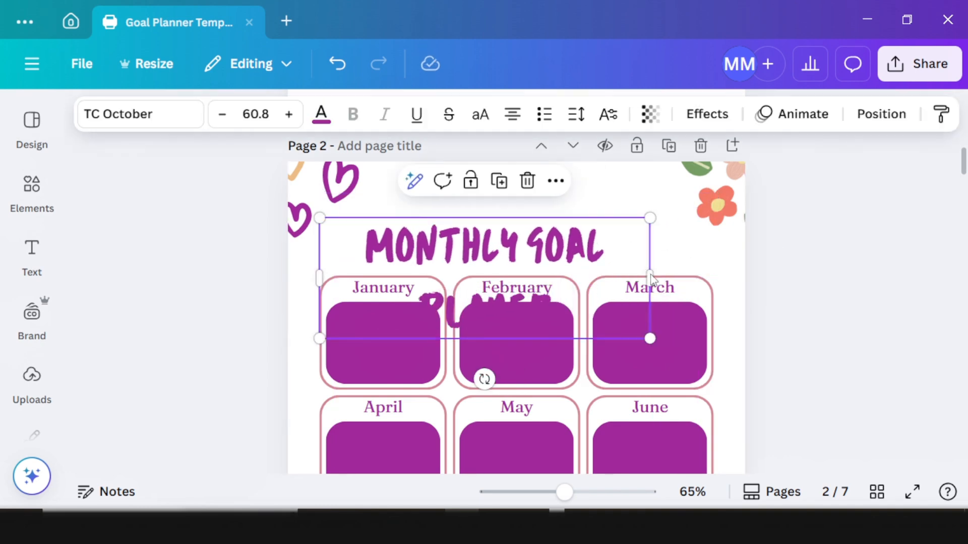
drag(650, 277, 690, 263)
click(810, 284)
click(719, 268)
drag(521, 309, 541, 301)
scroll(778, 272, down, 5)
scroll(559, 283, up, 6)
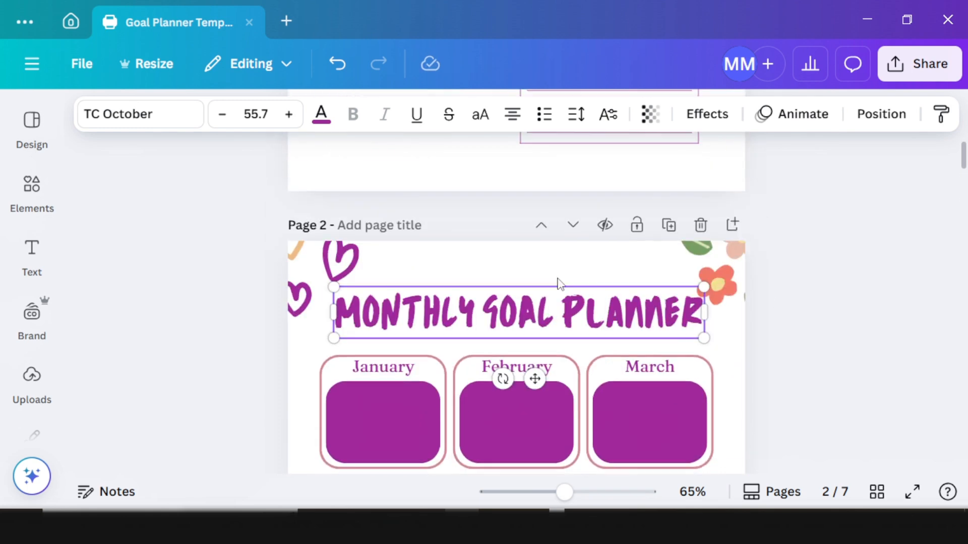
scroll(504, 333, down, 8)
scroll(413, 347, up, 2)
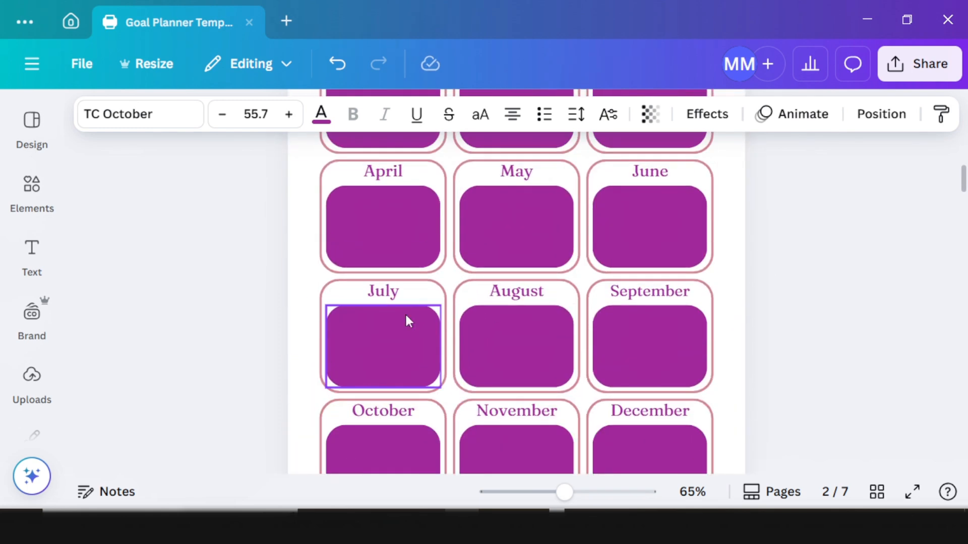
scroll(406, 313, up, 2)
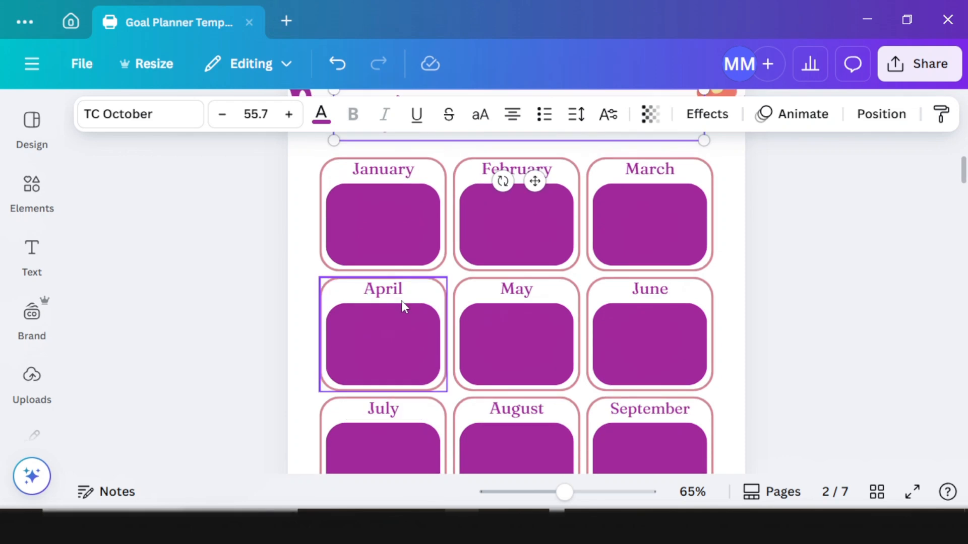
Step: Make January's month box white with a solid purple border
click(388, 227)
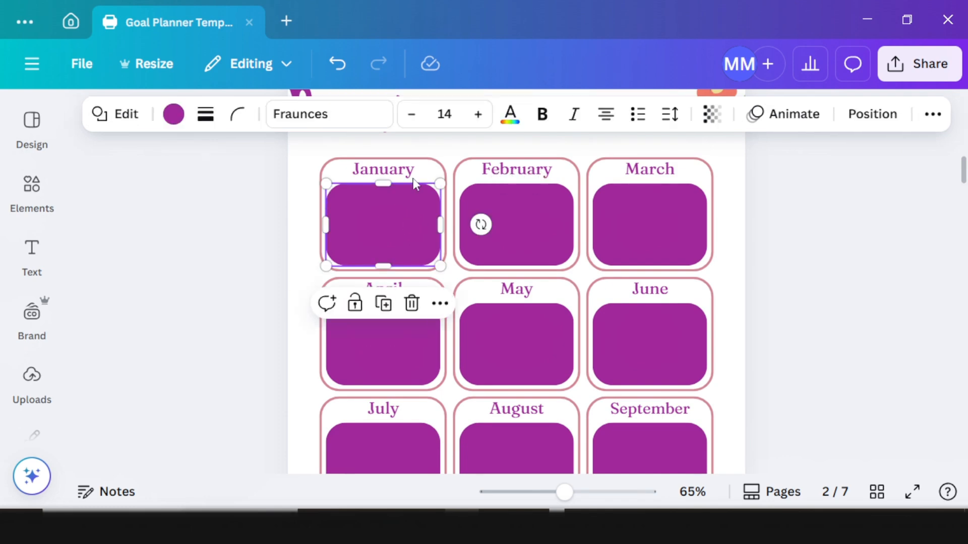
click(240, 367)
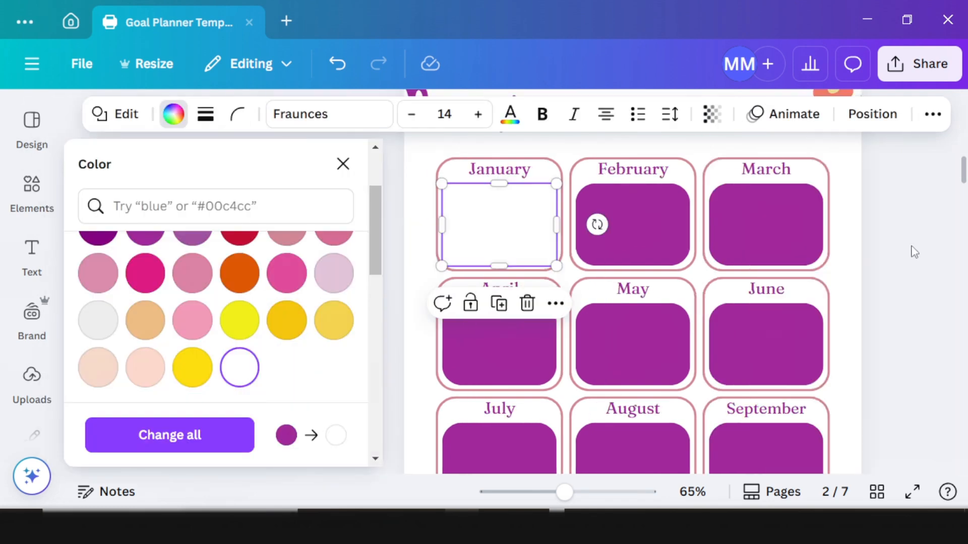
click(912, 253)
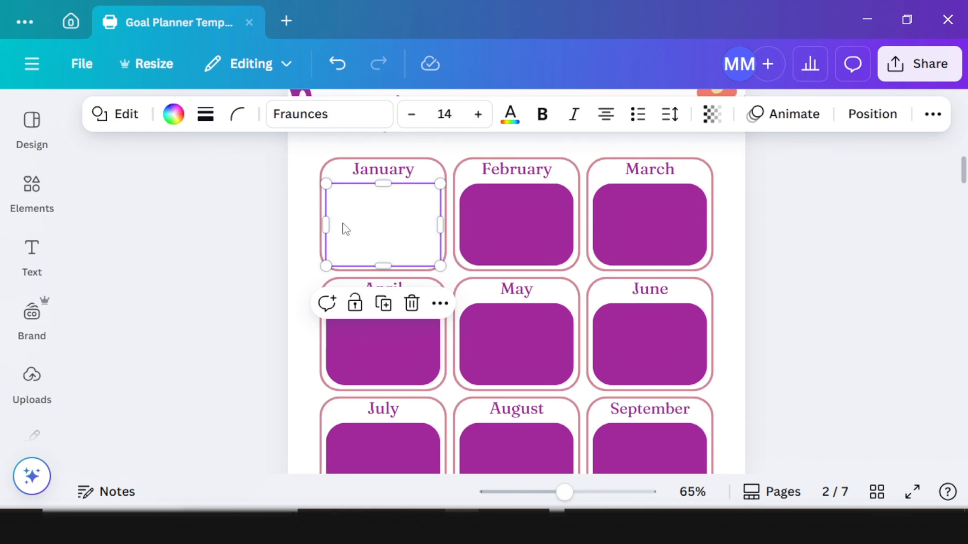
click(226, 205)
click(349, 218)
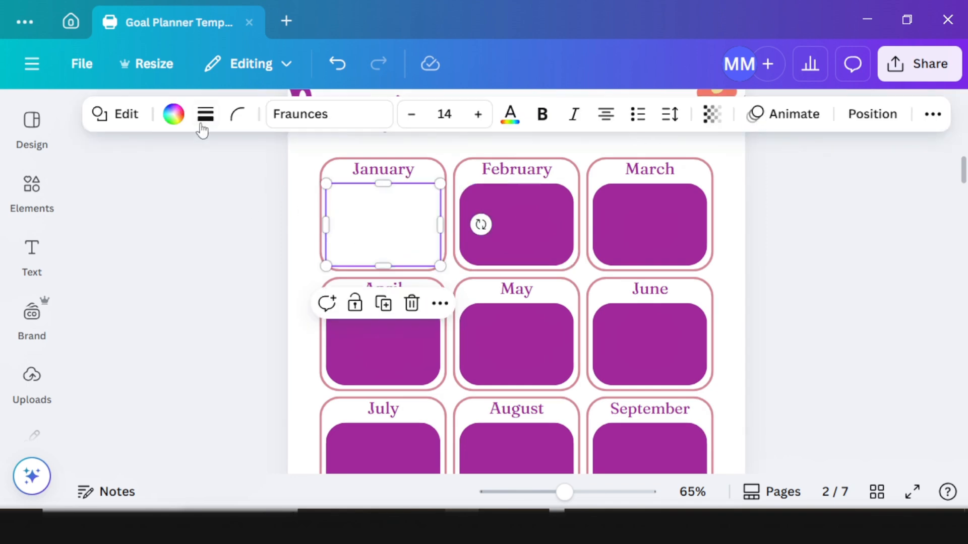
click(204, 113)
click(100, 232)
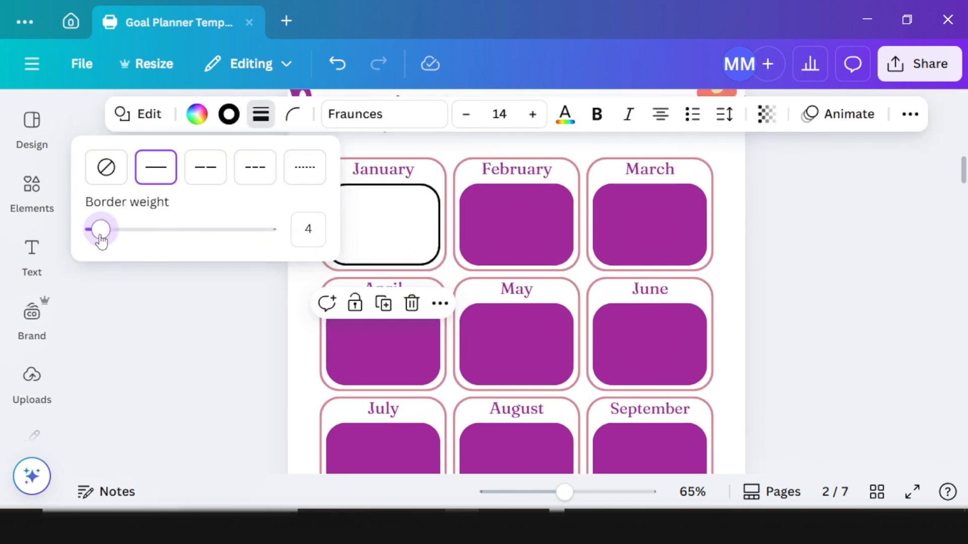
click(229, 115)
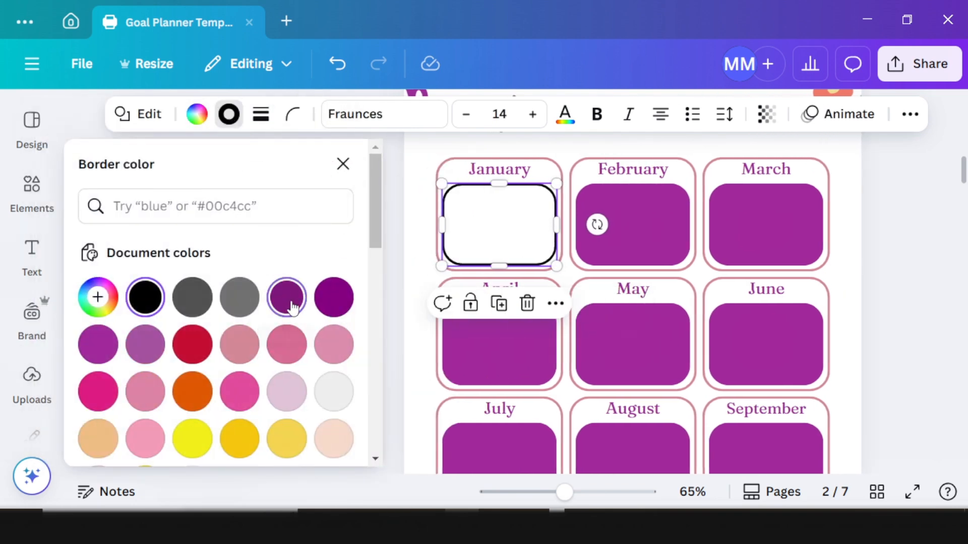
click(291, 303)
click(862, 252)
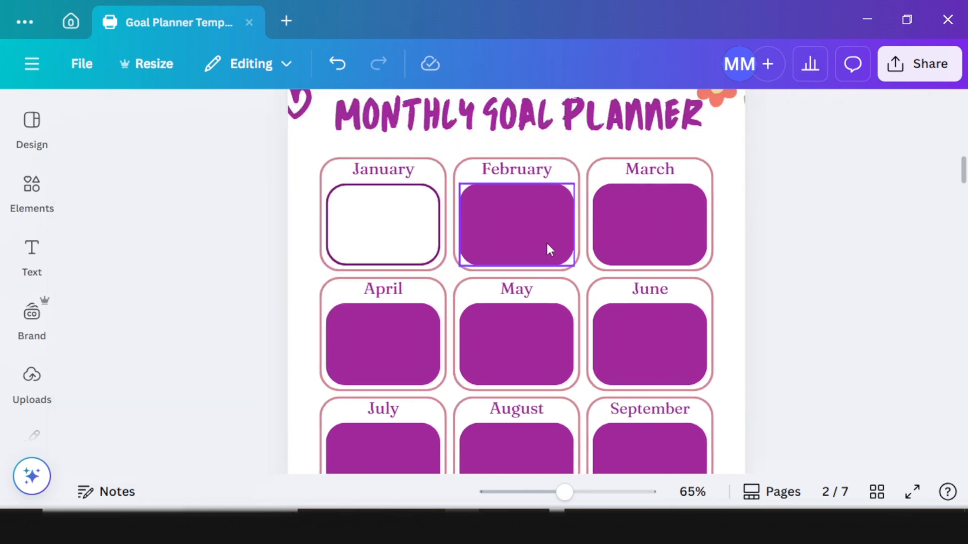
Step: Copy January's box style onto the other month boxes, including February, March and December
click(362, 211)
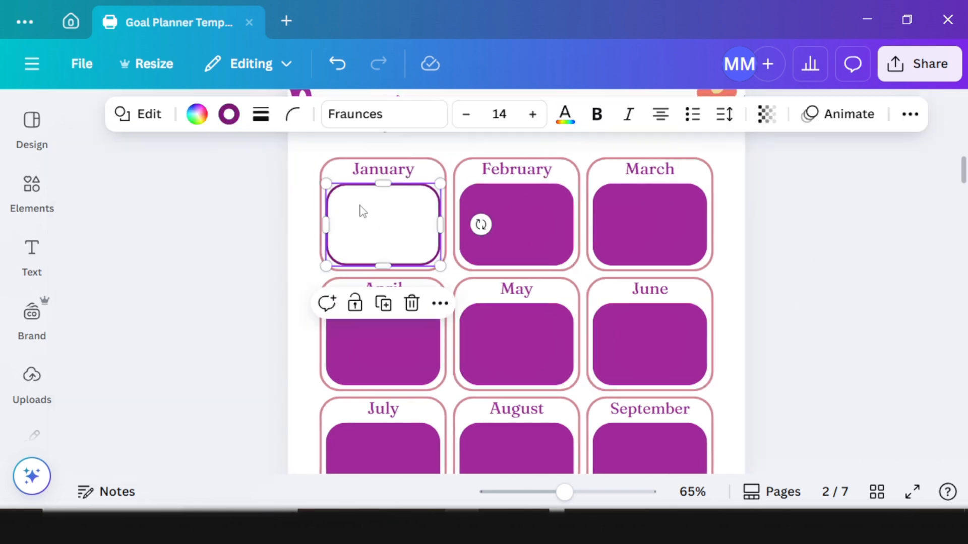
click(910, 115)
click(915, 155)
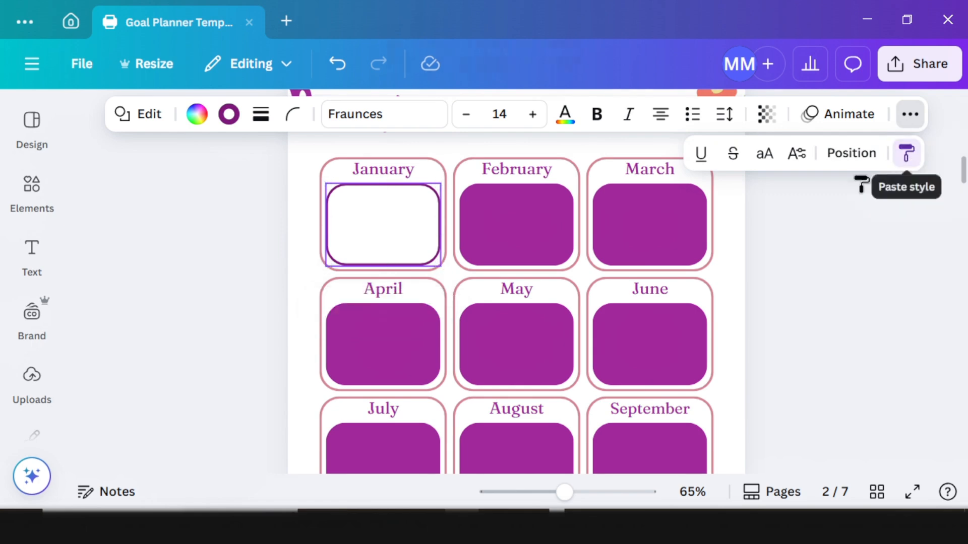
click(551, 222)
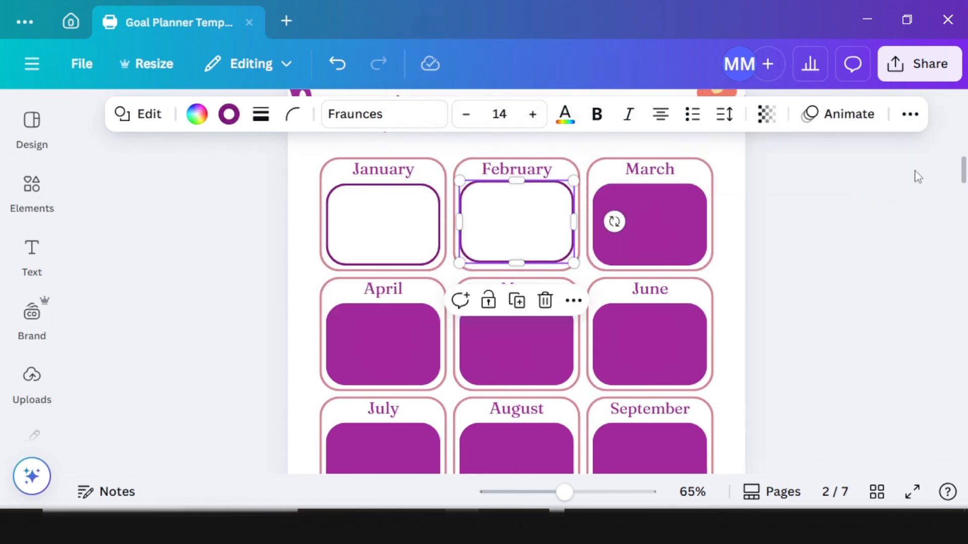
click(910, 116)
click(905, 160)
click(698, 232)
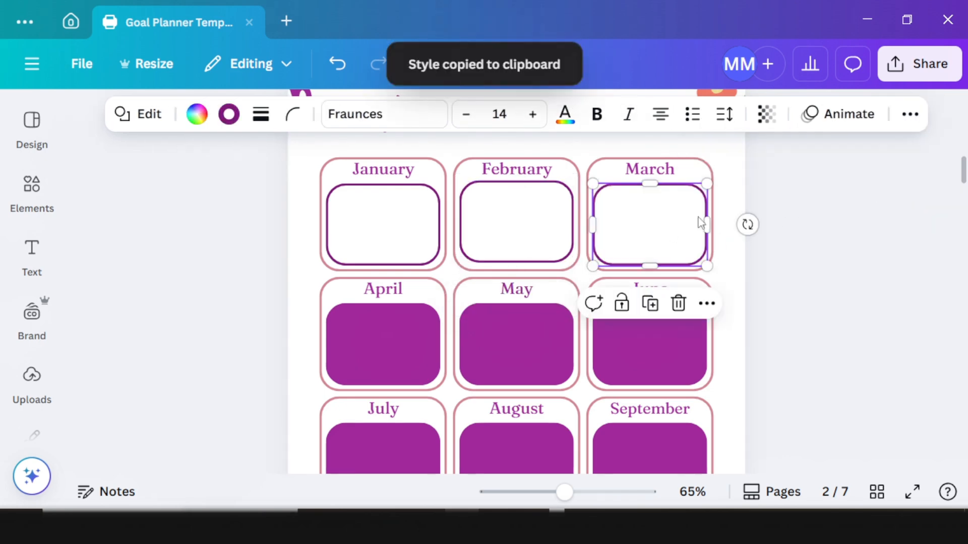
click(910, 115)
click(905, 161)
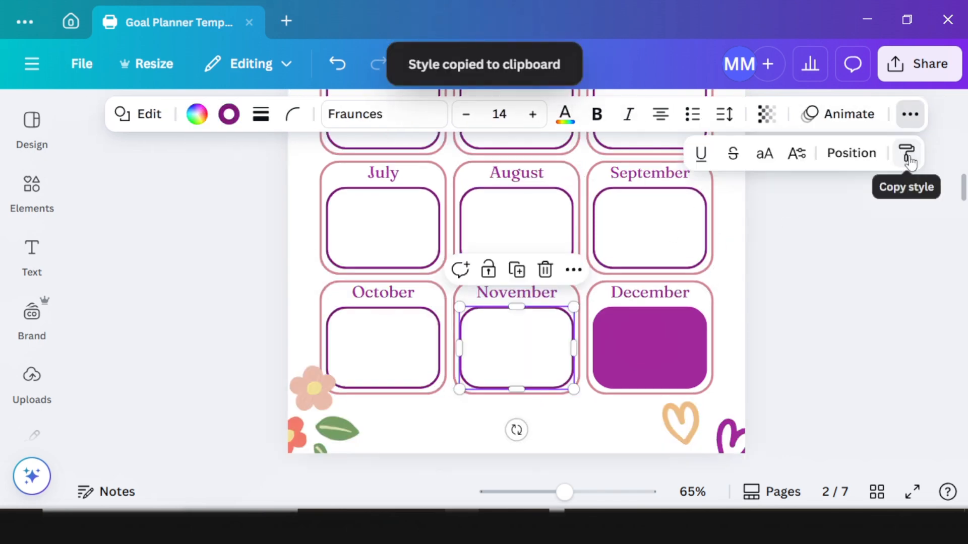
click(906, 153)
click(642, 346)
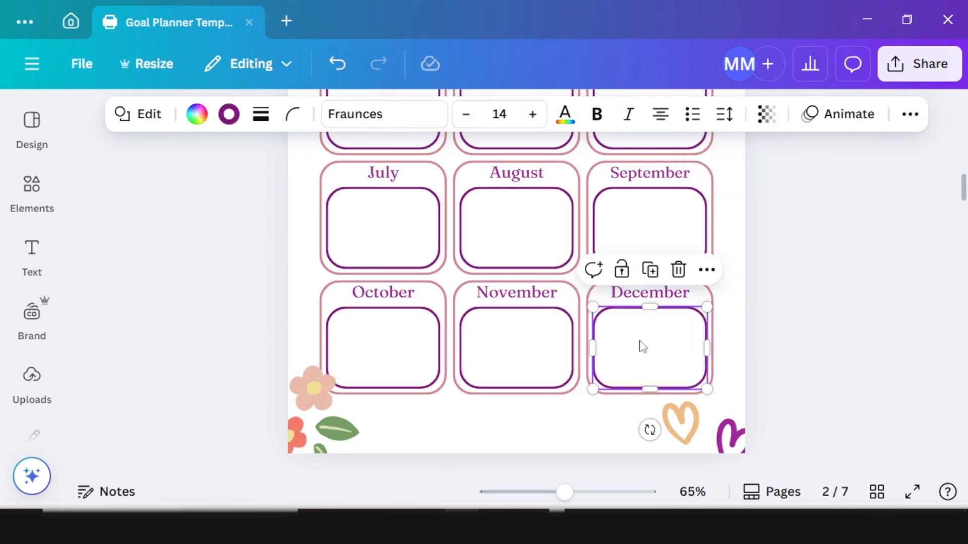
scroll(643, 347, up, 4)
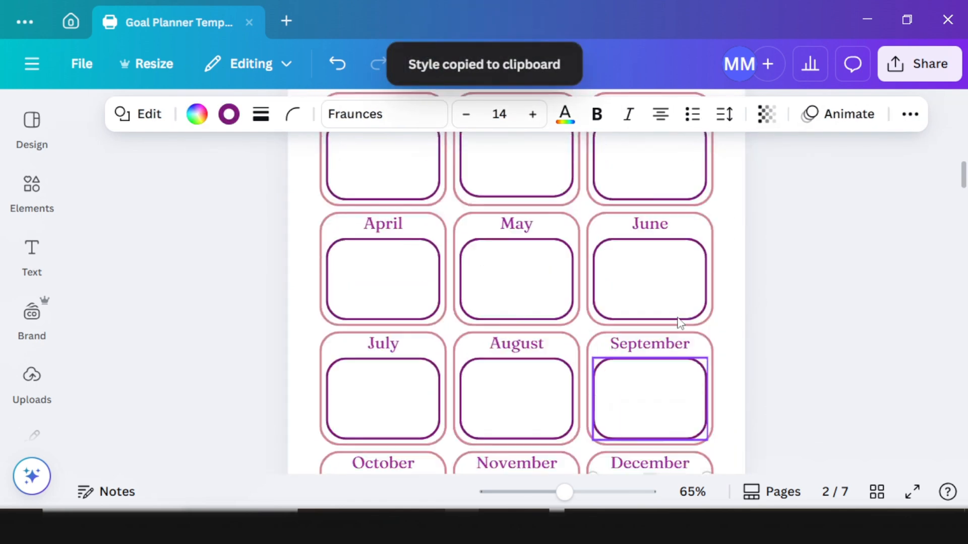
scroll(679, 322, up, 4)
scroll(677, 321, down, 5)
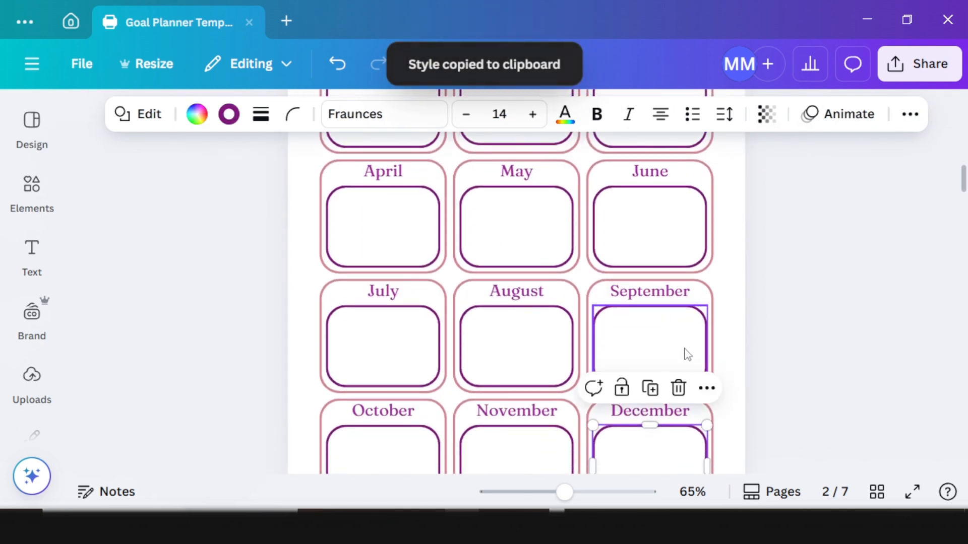
scroll(687, 354, down, 10)
Step: Rename the page 3 heading from WEEKLY SCHEDULE to WEEKLY ACTION STEPS
click(595, 201)
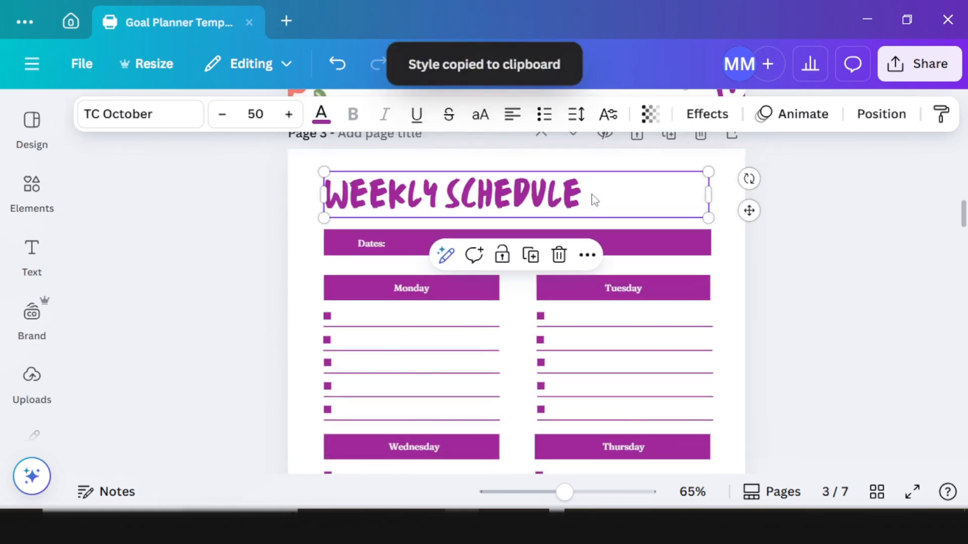
click(594, 200)
click(590, 193)
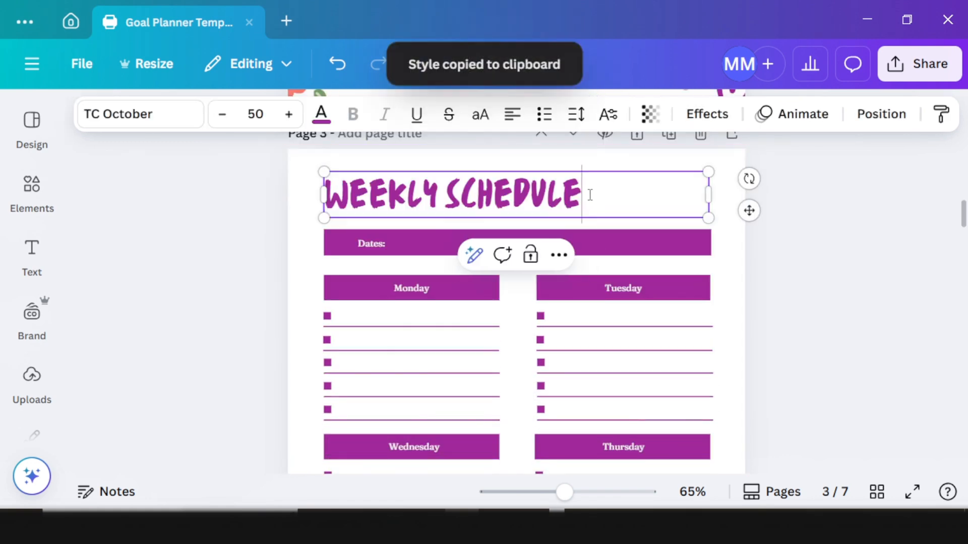
key(ctrl+BackSpace)
text(ACTION STEPS)
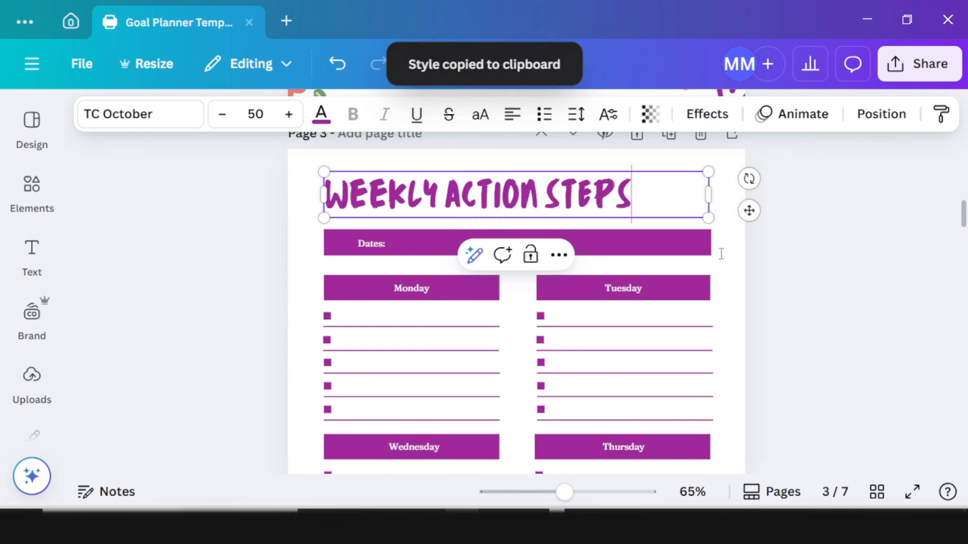
click(833, 306)
Step: Copy the MONTHLY GOAL PLANNER heading's style onto the WEEKLY ACTION STEPS heading
scroll(605, 282, up, 10)
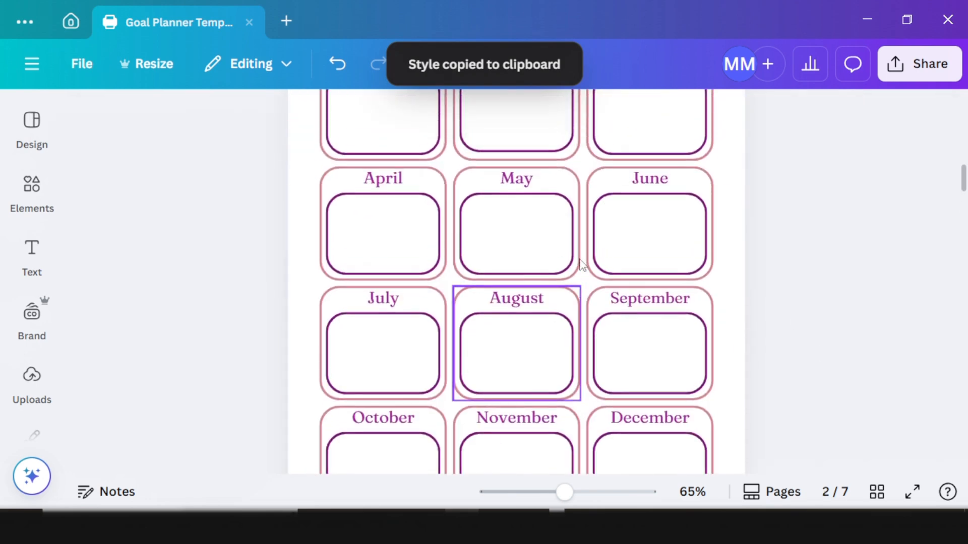
click(572, 127)
scroll(546, 162, up, 5)
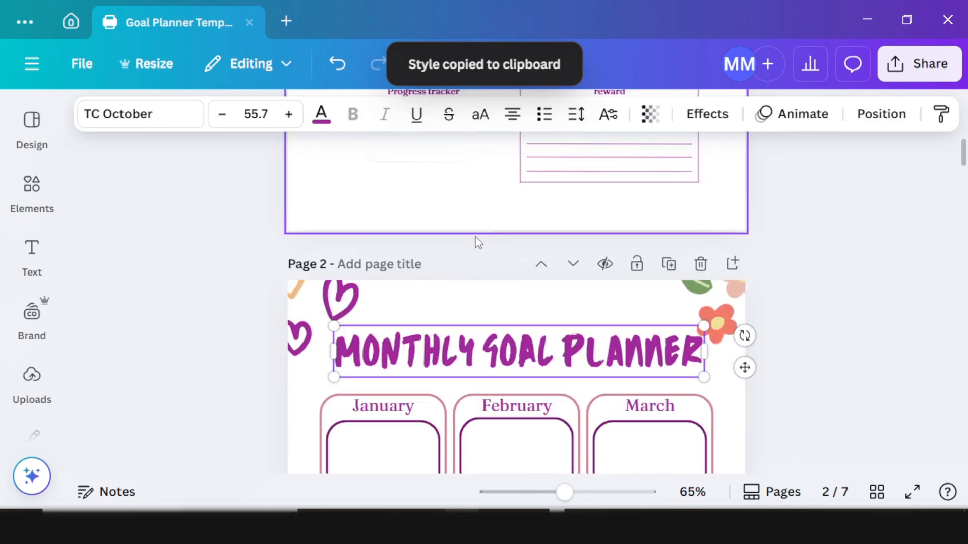
click(941, 115)
scroll(584, 289, down, 12)
click(462, 315)
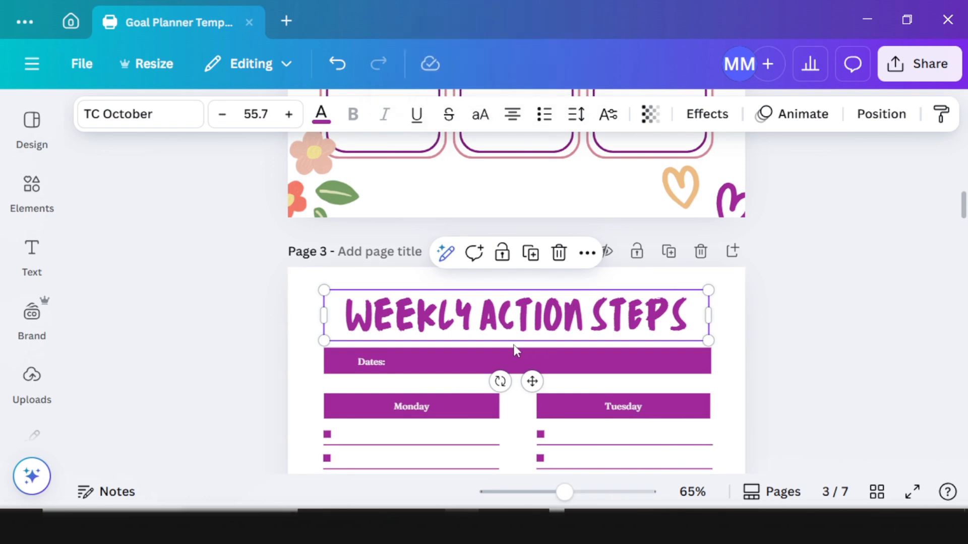
scroll(515, 350, down, 3)
Step: Bold the Dates label and widen its text box
click(371, 244)
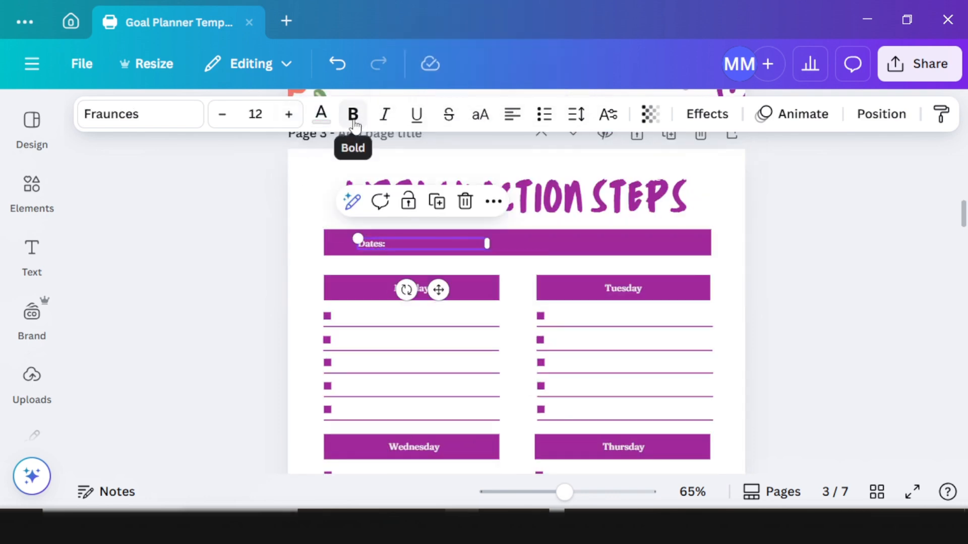
click(354, 121)
drag(356, 238, 340, 234)
Step: Make the Tuesday heading bold at about 15.2, centred in its purple bar
click(414, 289)
click(623, 293)
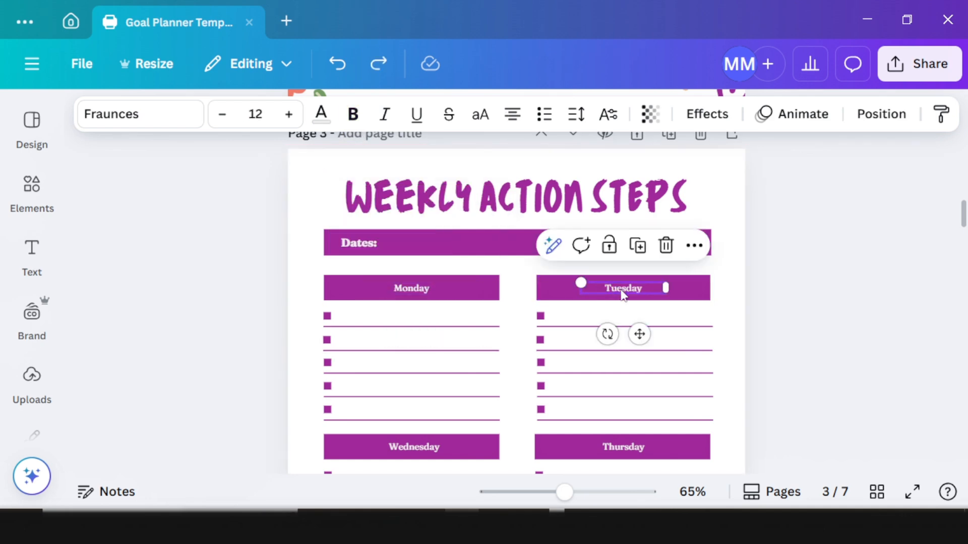
click(353, 114)
drag(575, 281, 553, 277)
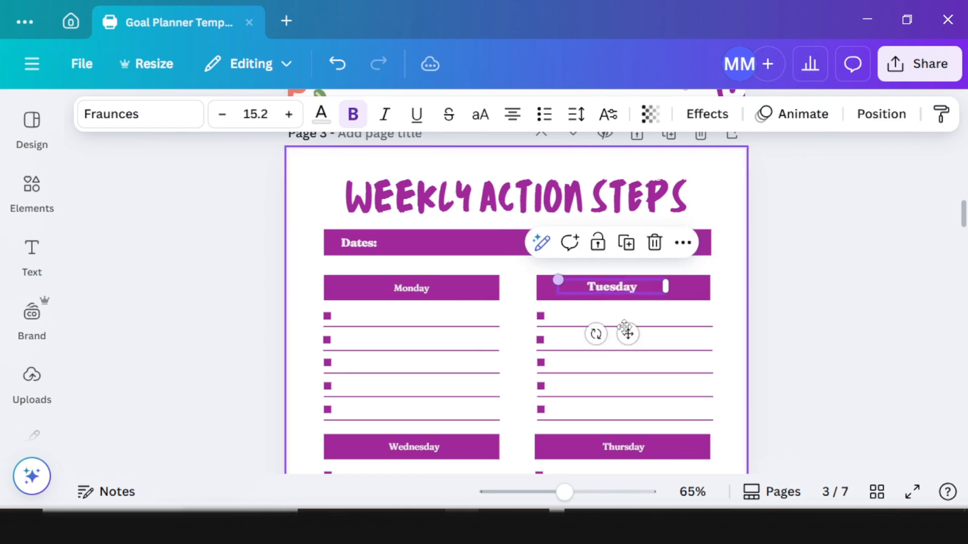
drag(626, 335, 635, 339)
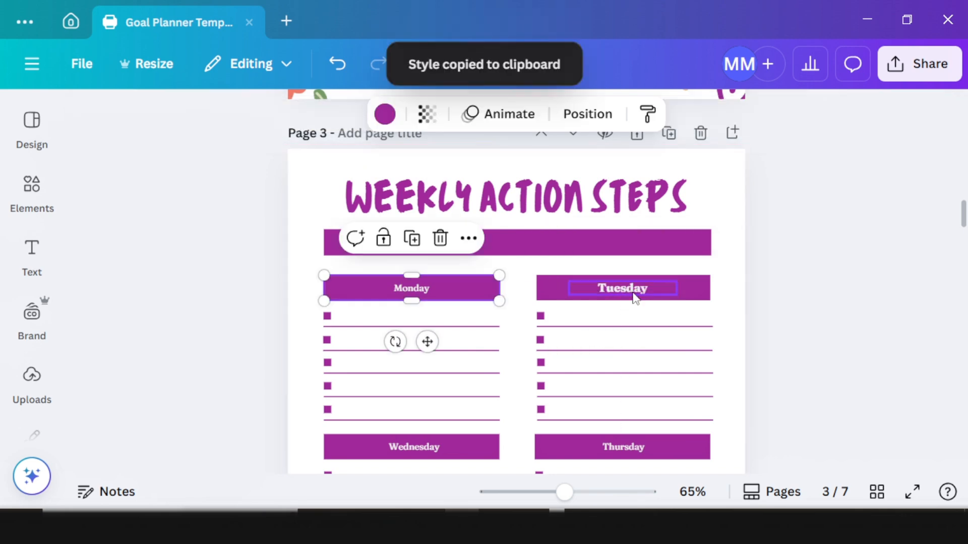
click(635, 298)
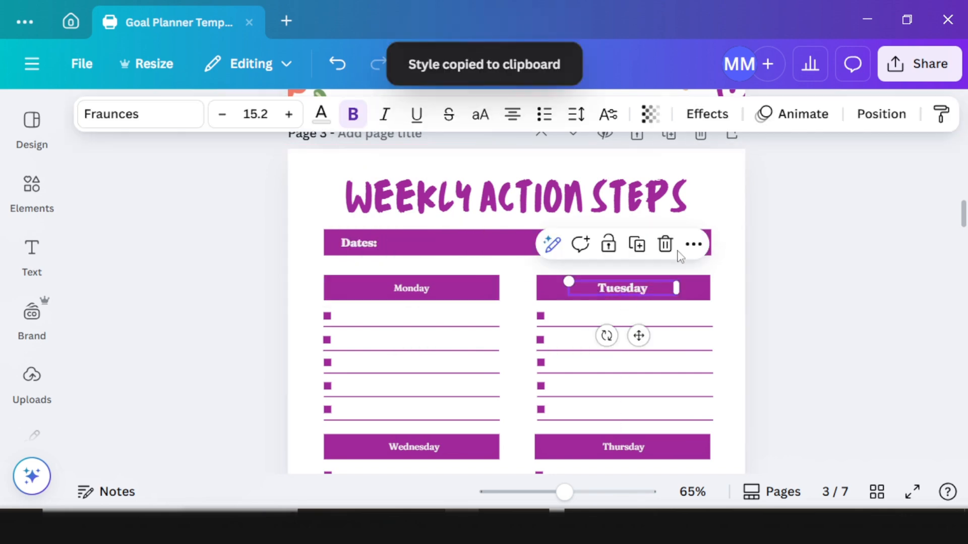
Step: Copy Tuesday's style onto Monday, Wednesday, Thursday, Friday and Saturday & Sunday headings
click(941, 114)
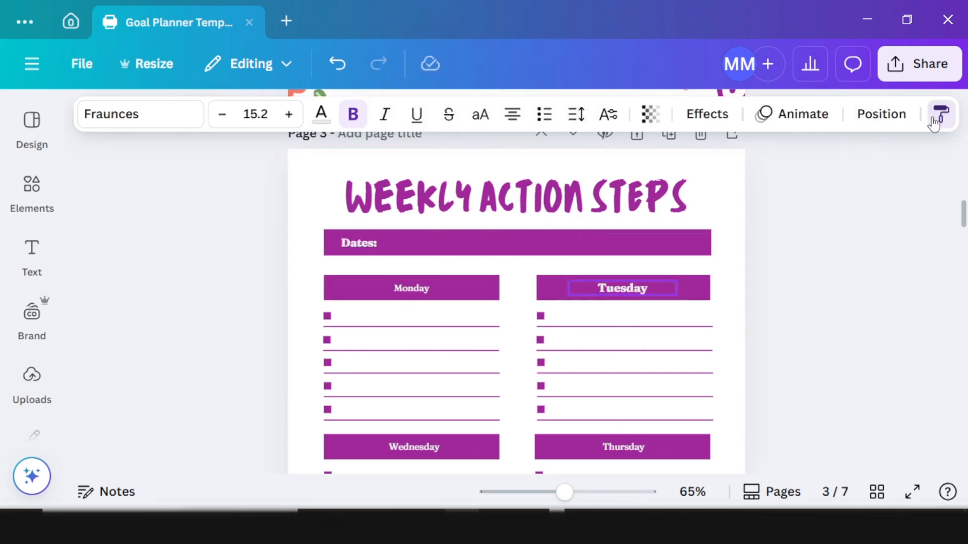
click(417, 288)
scroll(787, 151, down, 3)
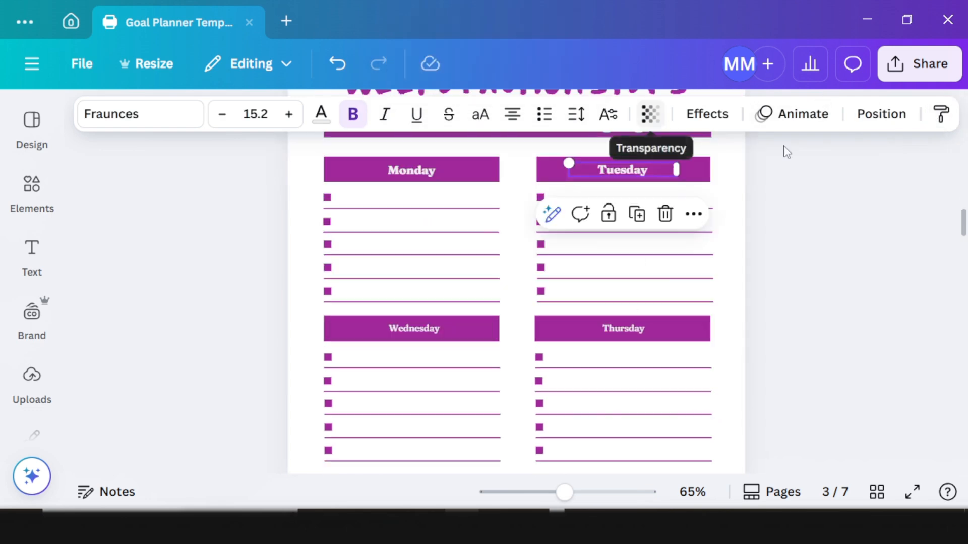
click(941, 114)
click(416, 331)
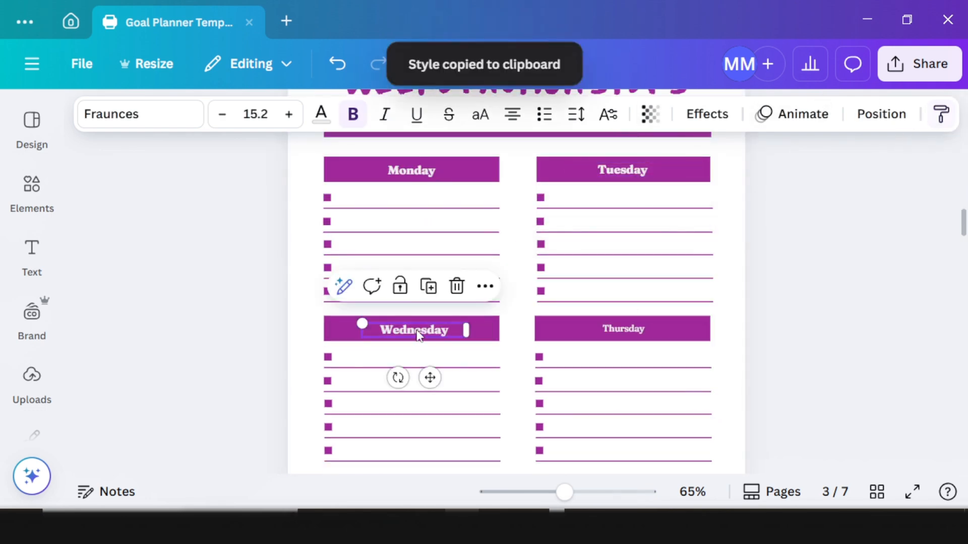
click(941, 114)
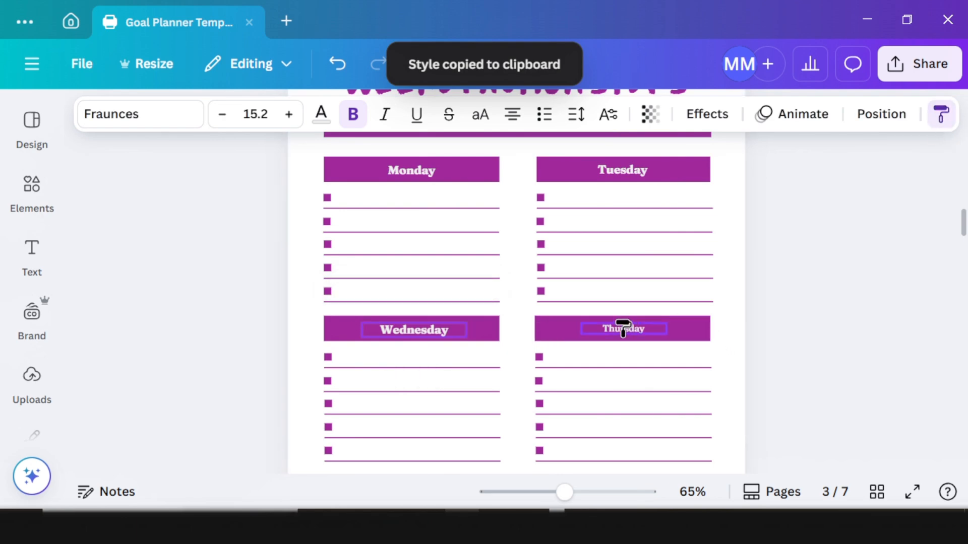
click(619, 330)
scroll(620, 303, down, 5)
click(941, 114)
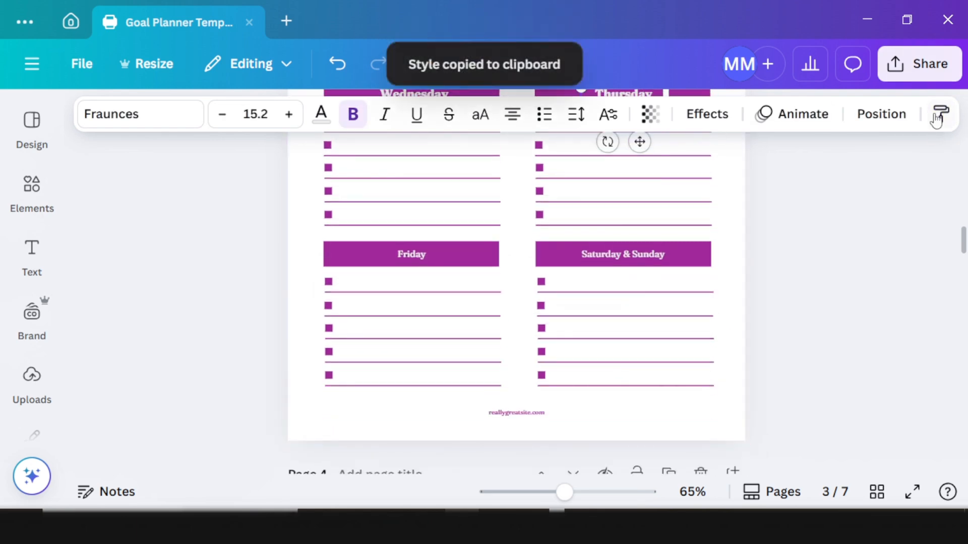
click(401, 254)
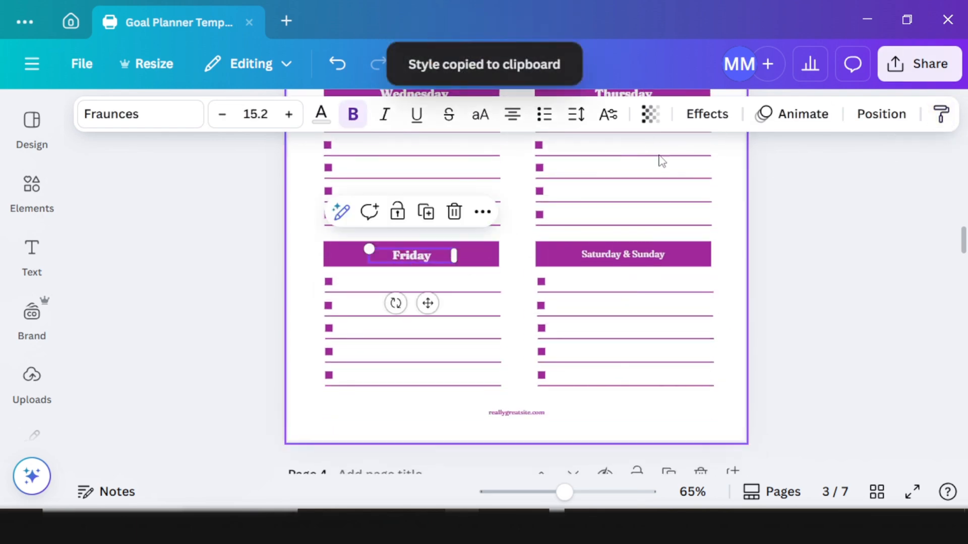
click(636, 255)
scroll(575, 294, down, 10)
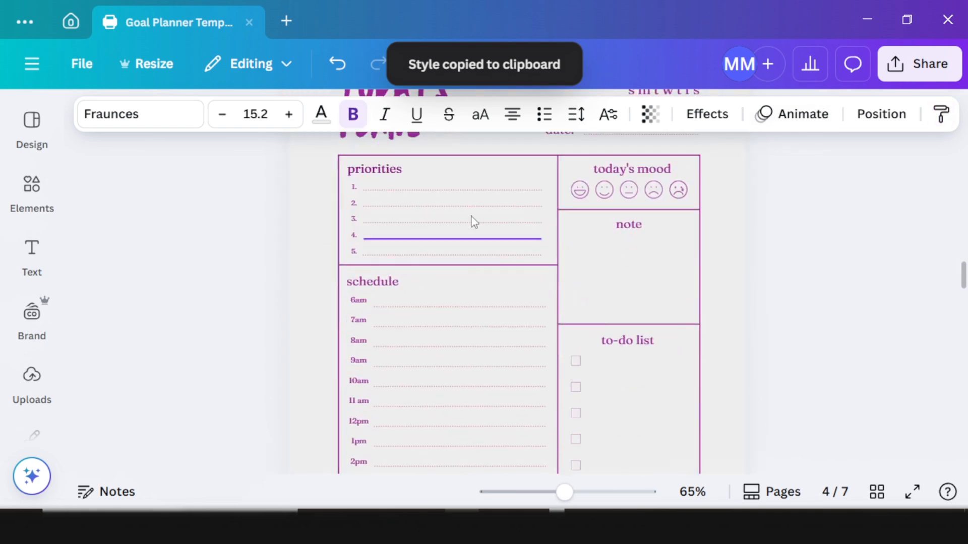
scroll(438, 298, up, 7)
scroll(436, 353, down, 5)
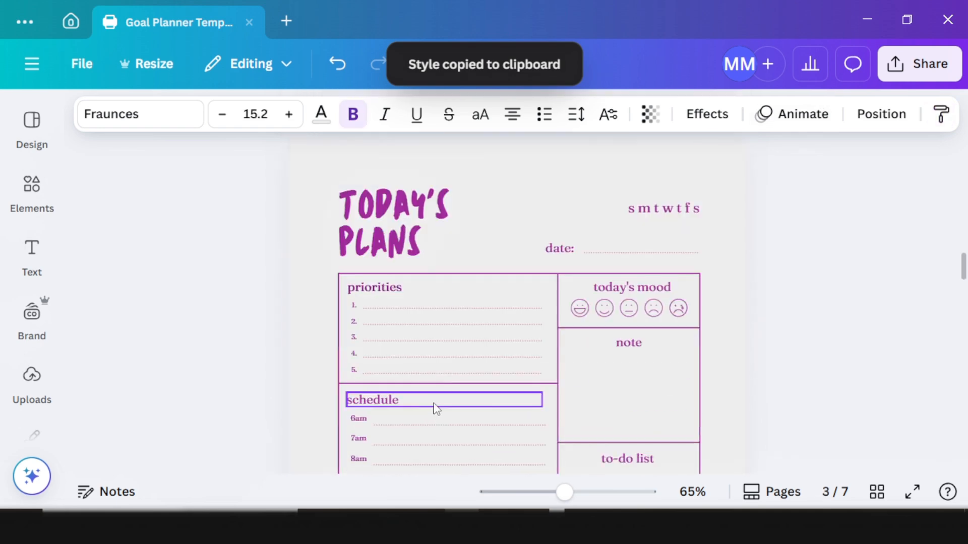
Step: Replace the page 4 title TODAY'S PLANS with DAILY CHECKLIST
double_click(435, 243)
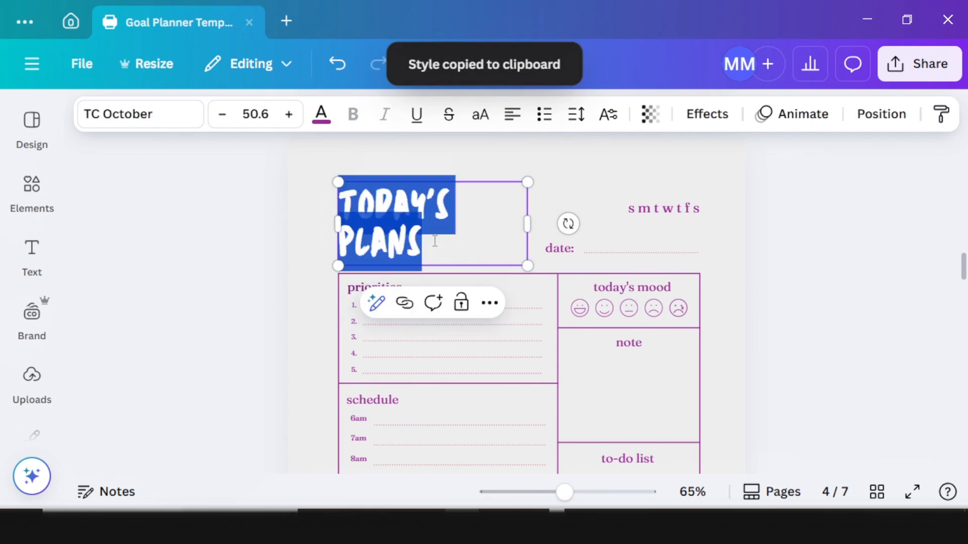
text(DAILY CHECKLIST)
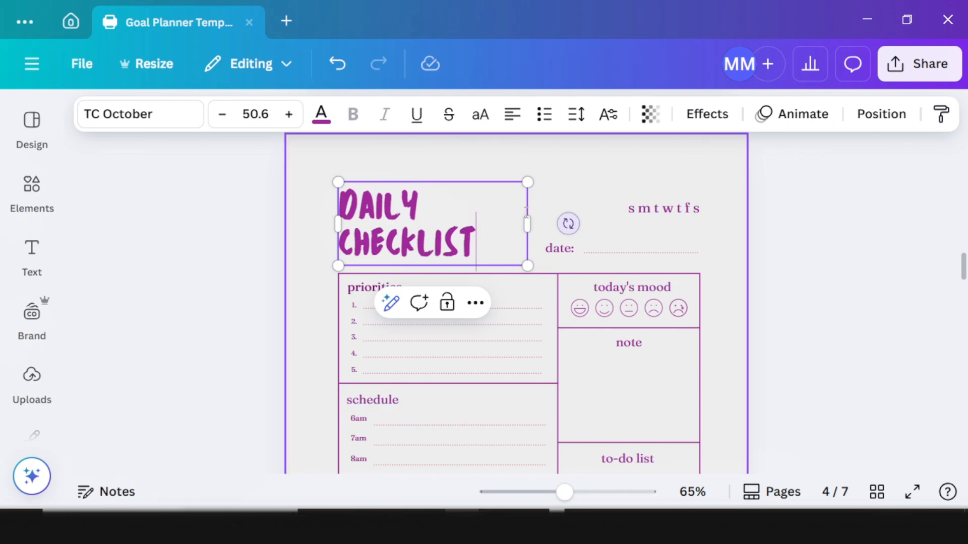
Step: Make the PRIORITIES heading uppercase
click(354, 288)
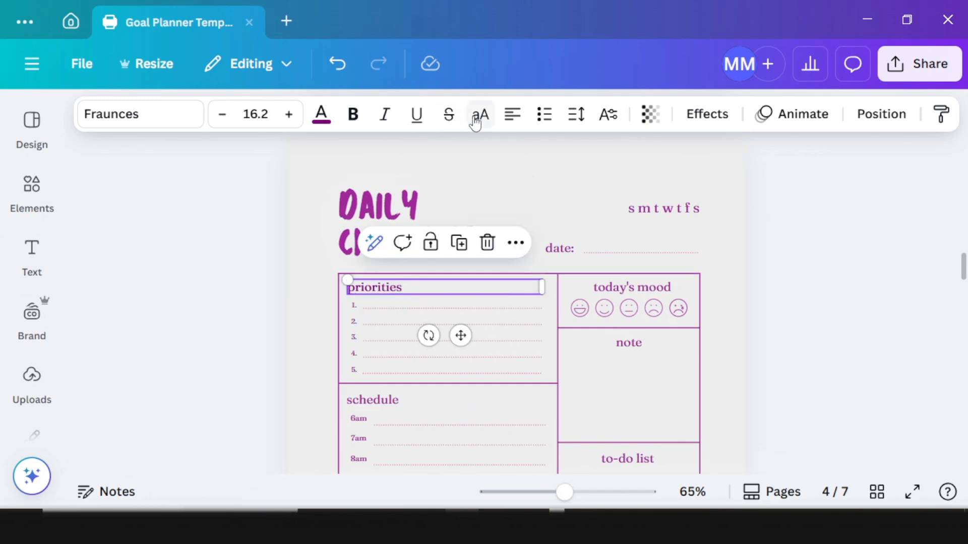
click(476, 118)
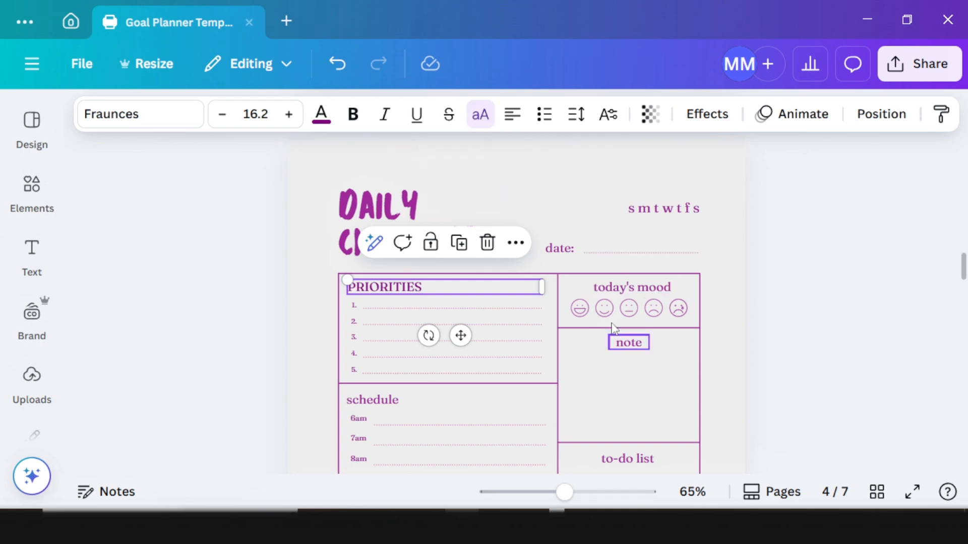
click(627, 293)
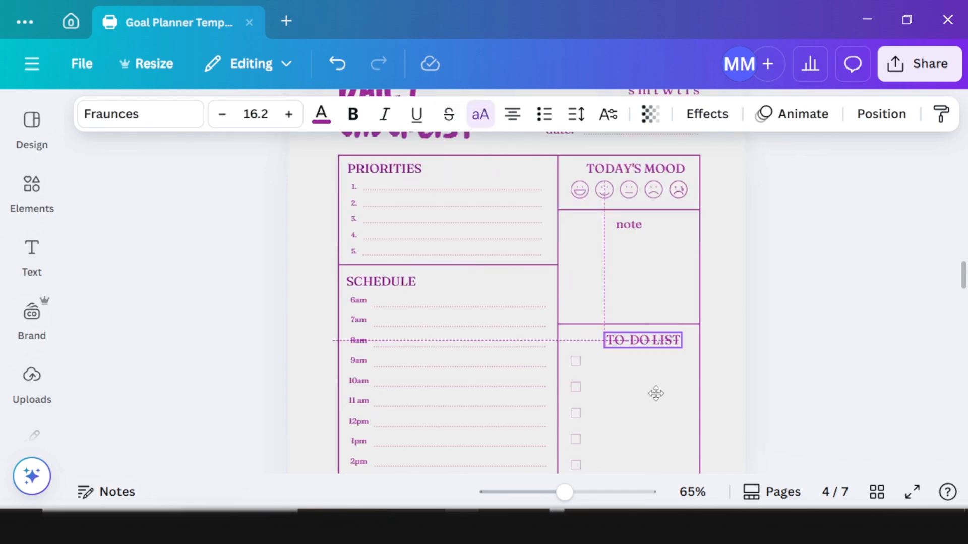
scroll(672, 353, down, 2)
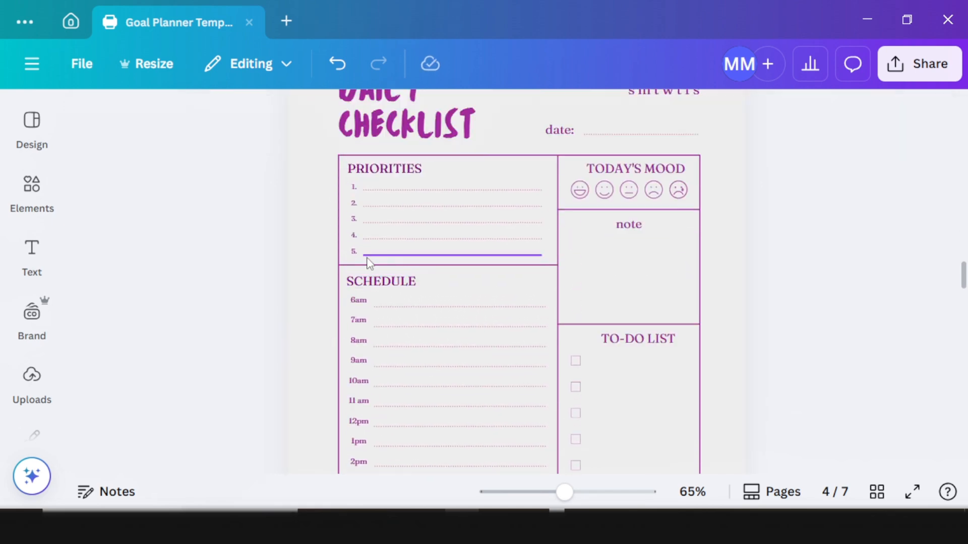
scroll(255, 268, down, 5)
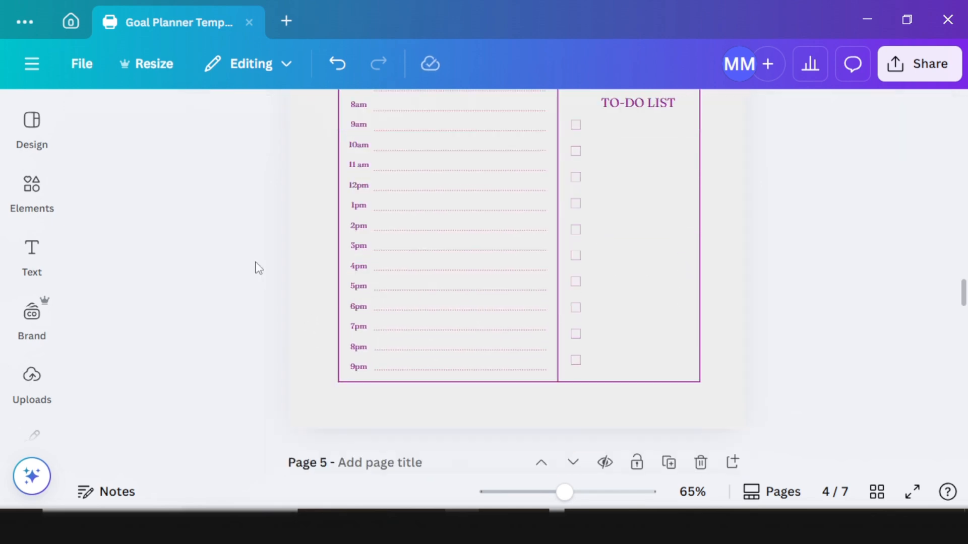
scroll(320, 242, up, 7)
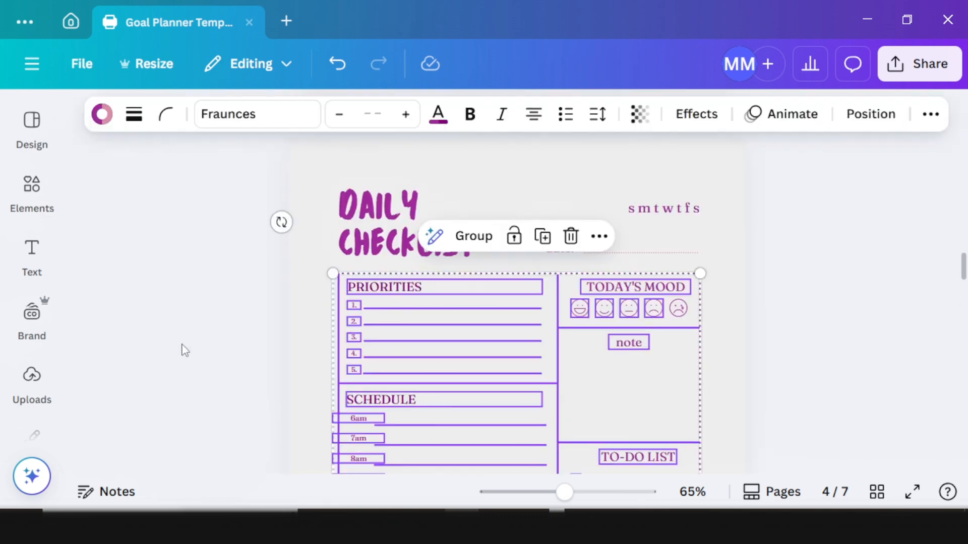
click(184, 345)
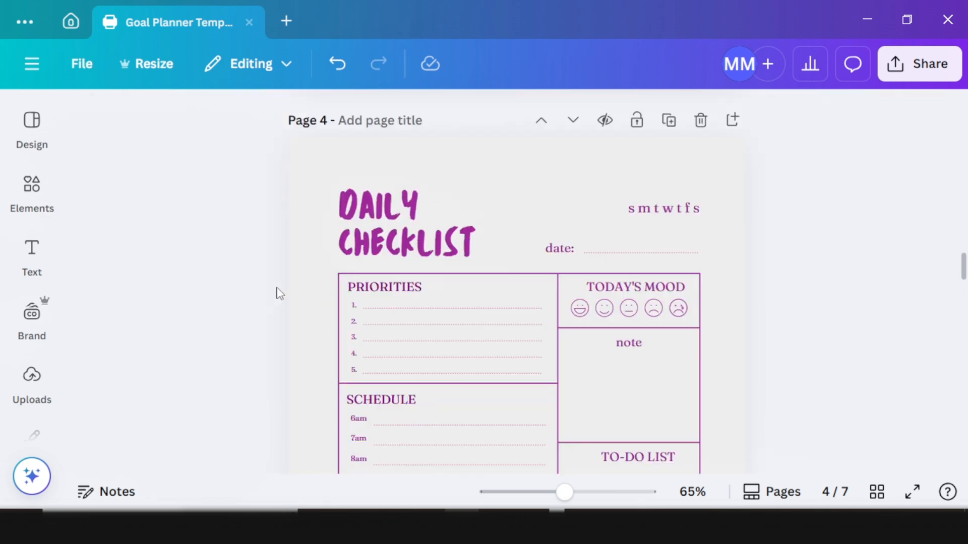
Step: Bold the schedule time labels on the Daily Checklist page
drag(322, 281, 717, 291)
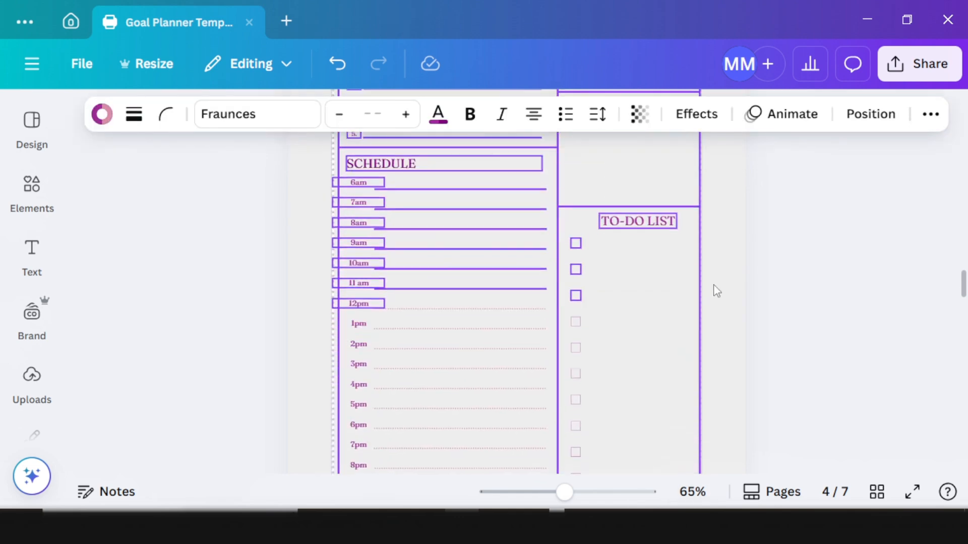
click(795, 283)
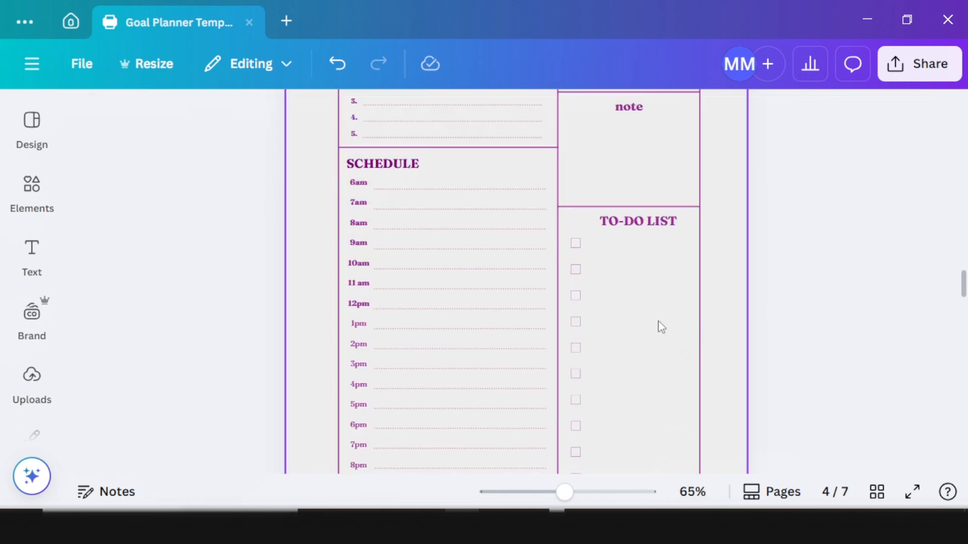
scroll(447, 336, down, 3)
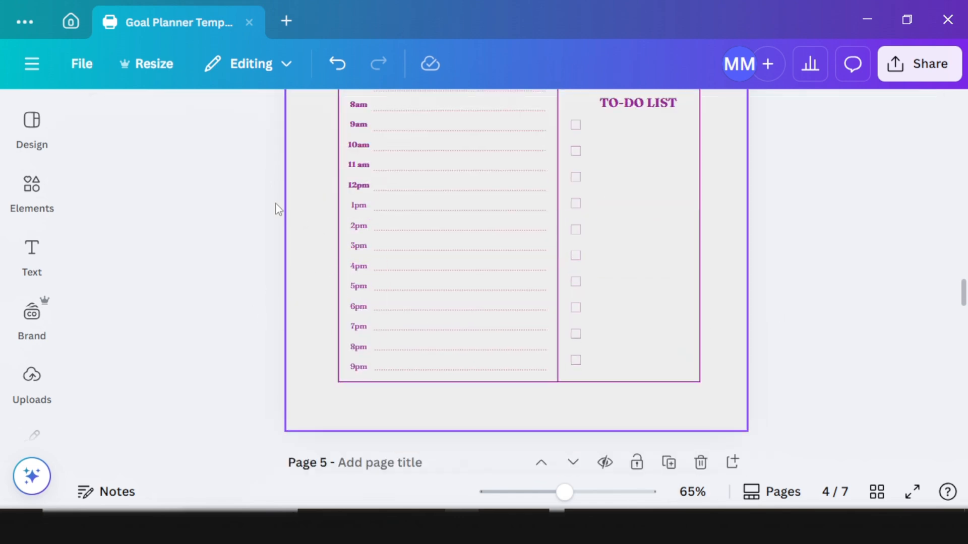
drag(246, 182, 594, 402)
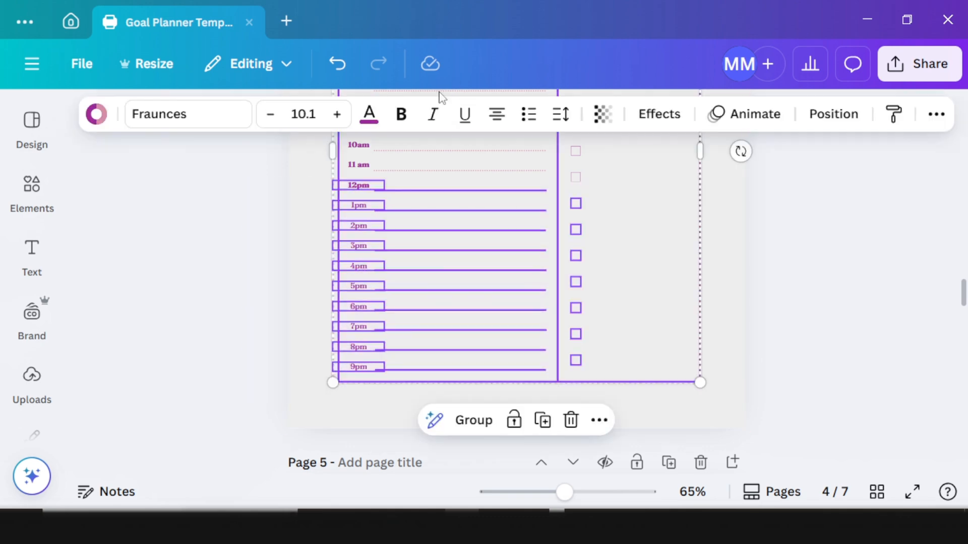
click(406, 125)
click(254, 258)
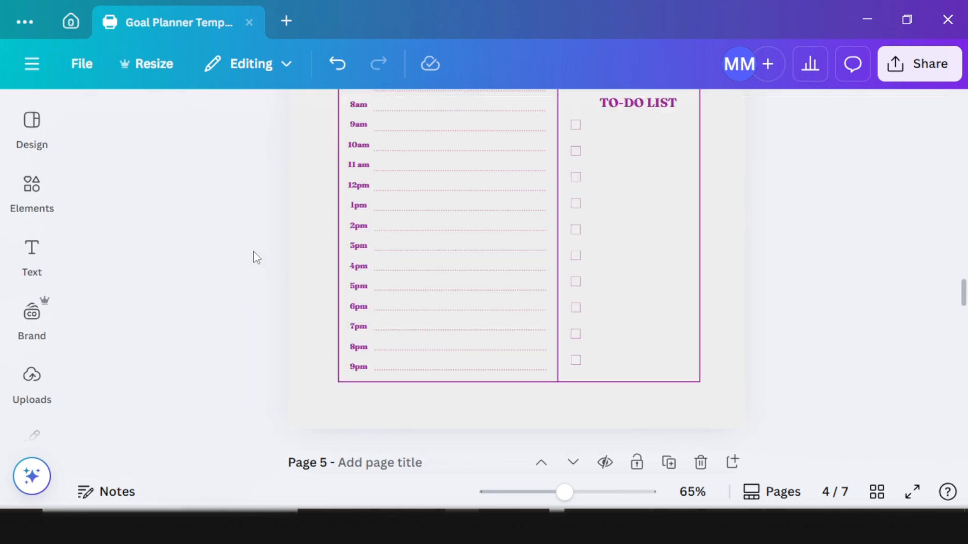
scroll(568, 251, up, 6)
Step: Copy the PRIORITIES style onto the DATE label and widen it to one line
click(565, 250)
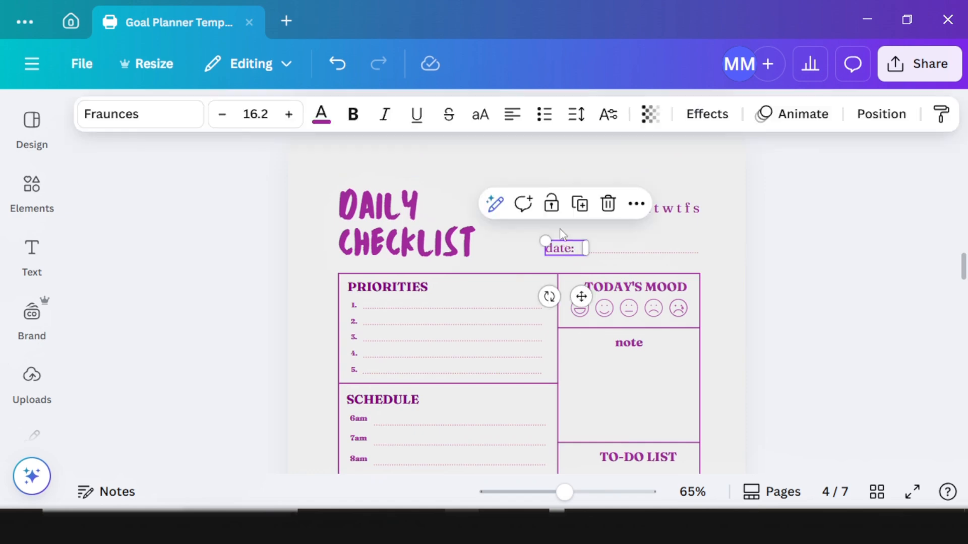
click(404, 288)
click(938, 115)
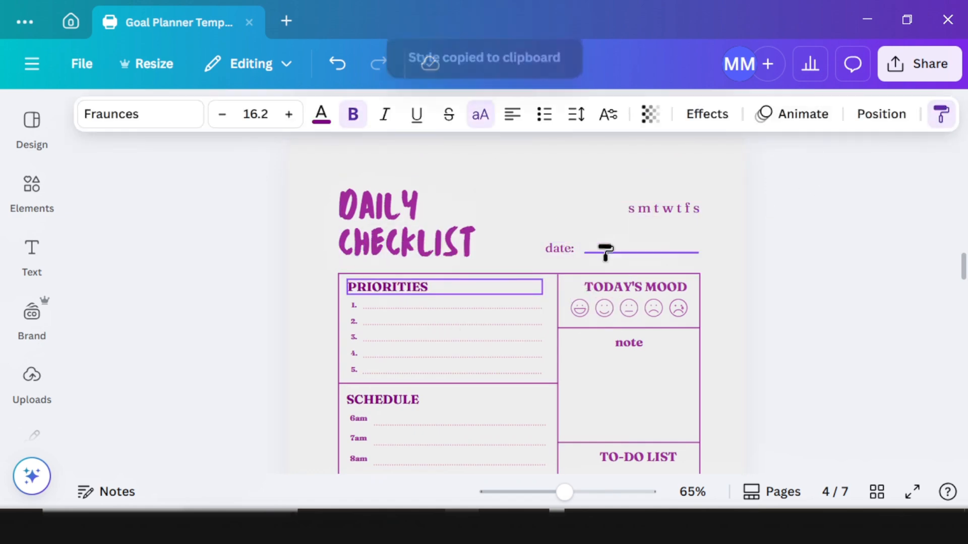
click(555, 249)
mouse_move(585, 248)
mouse_down()
mouse_move(619, 250)
mouse_move(598, 248)
mouse_up()
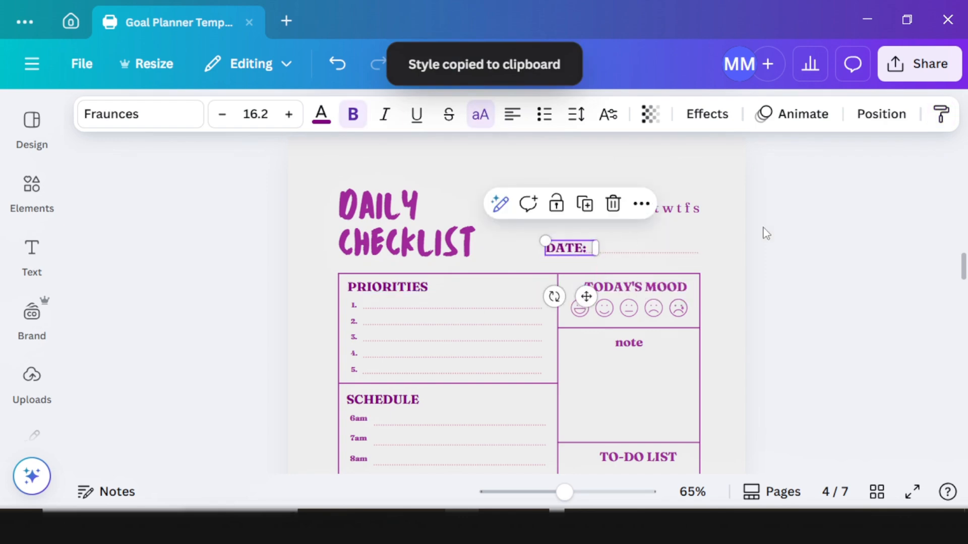
Step: Apply the PRIORITIES style to the S M T W T F S letters and right-align them
click(941, 117)
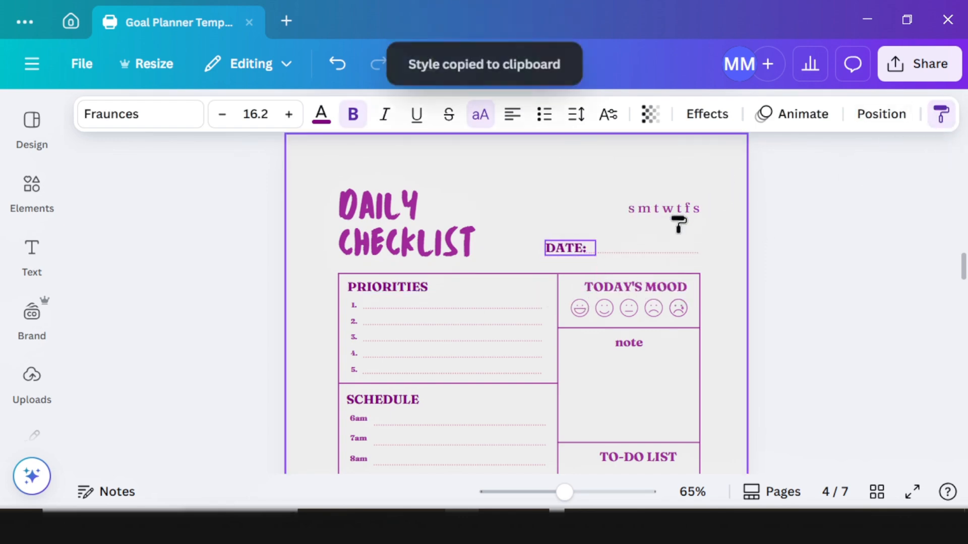
click(678, 209)
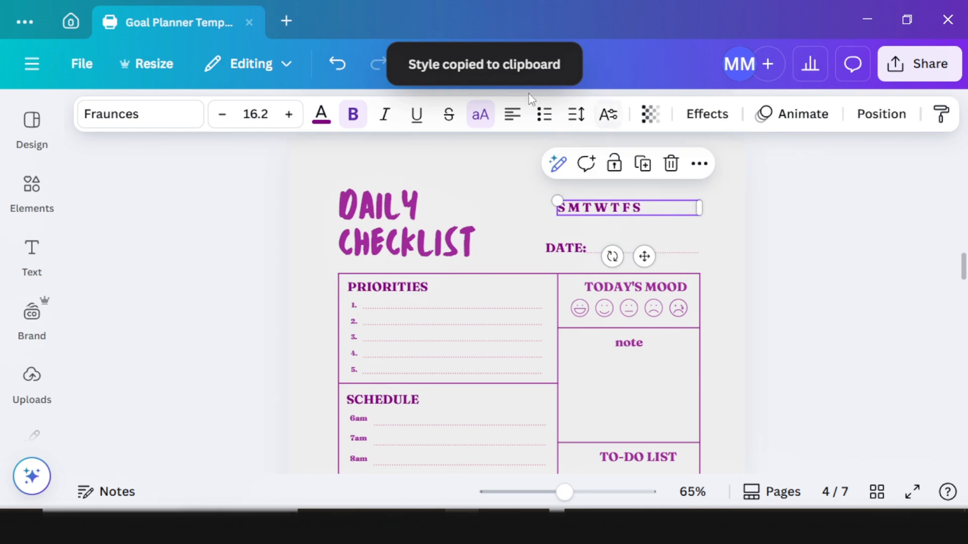
click(516, 121)
click(517, 121)
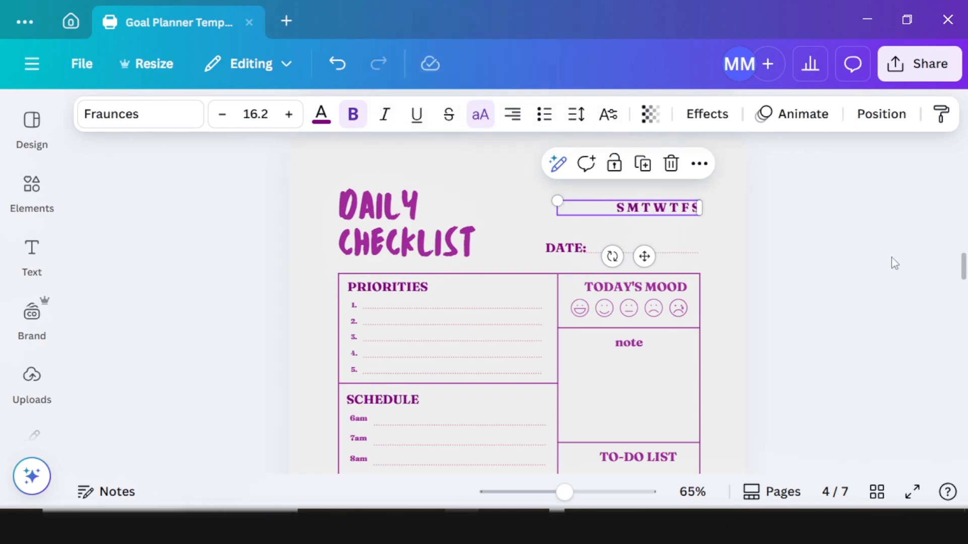
click(890, 261)
scroll(689, 250, up, 2)
scroll(687, 248, down, 2)
Step: Delete the reallygreatsite.com footer from the weekly action page
scroll(614, 224, up, 7)
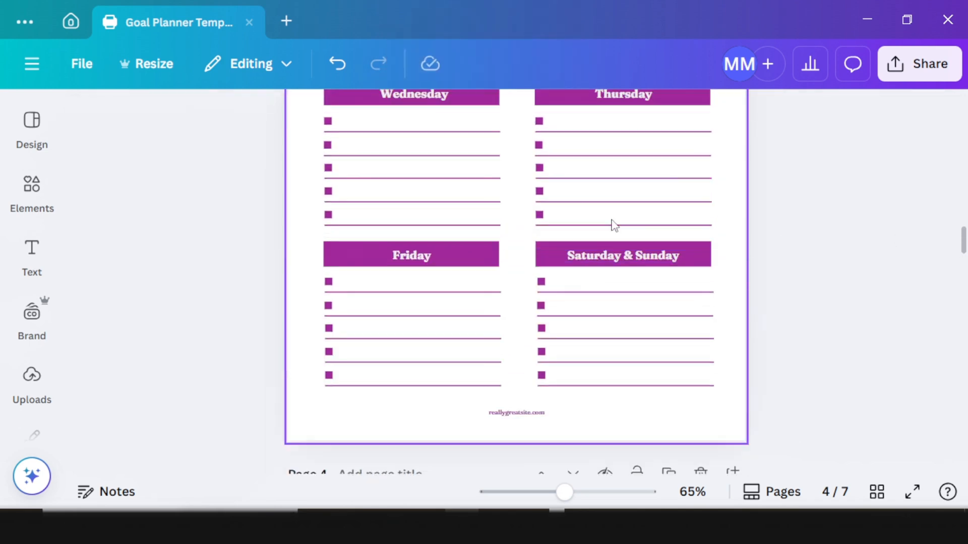
click(503, 412)
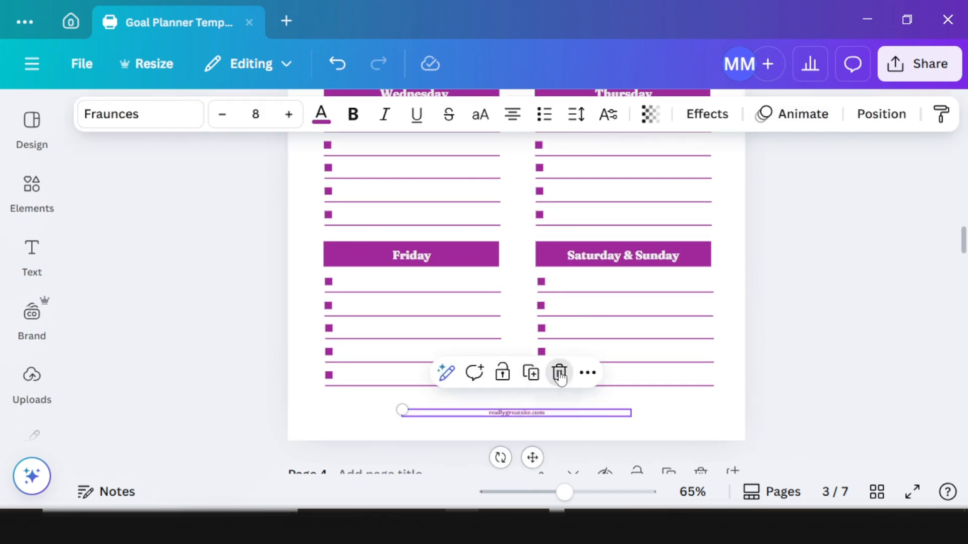
click(559, 375)
scroll(505, 303, up, 8)
scroll(484, 262, up, 2)
scroll(484, 270, down, 6)
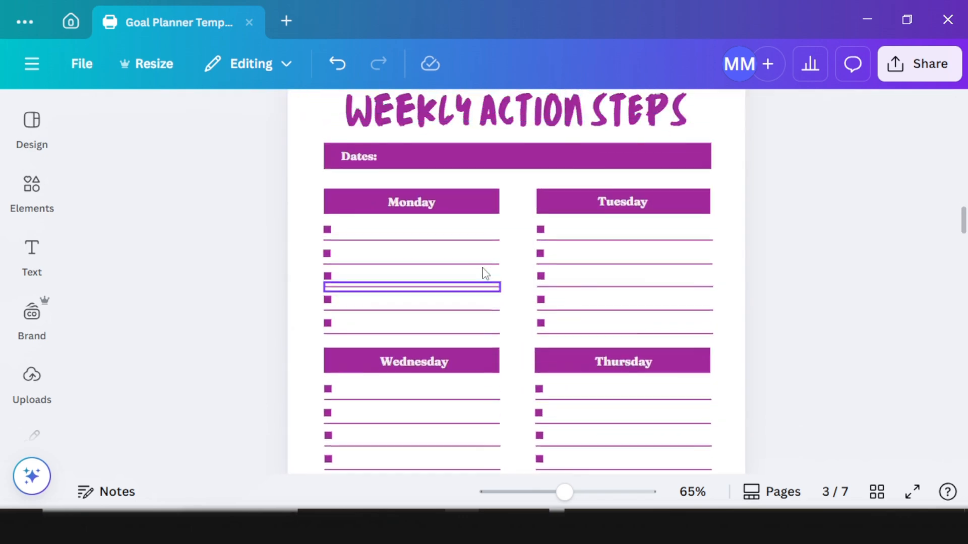
scroll(486, 275, down, 5)
scroll(498, 322, down, 10)
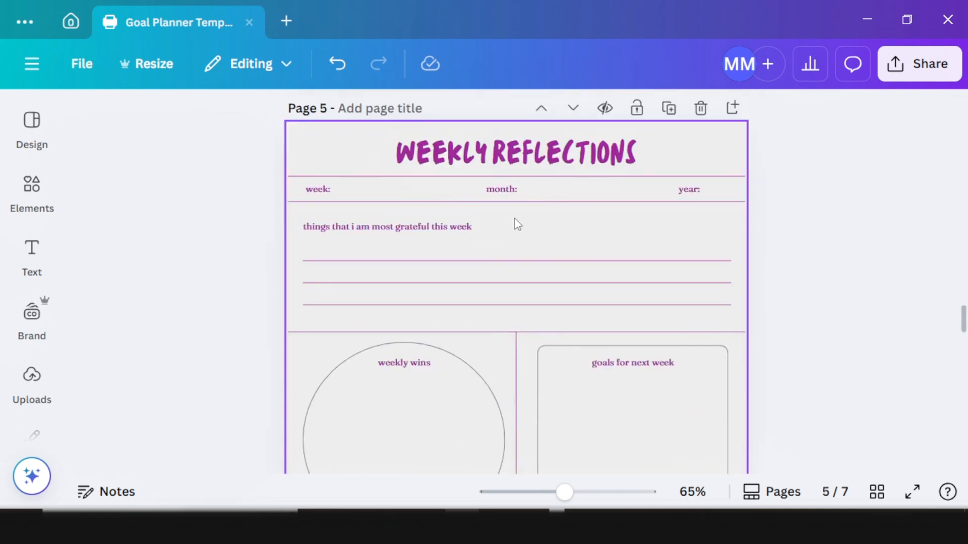
scroll(517, 224, up, 3)
Step: Make the WEEK: label uppercase and copy its style onto the month and year labels
click(323, 308)
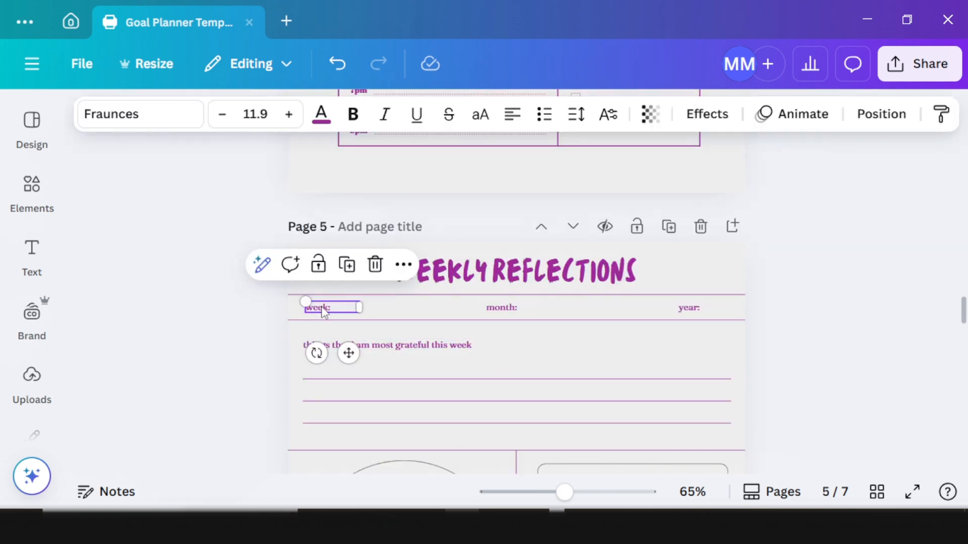
click(481, 114)
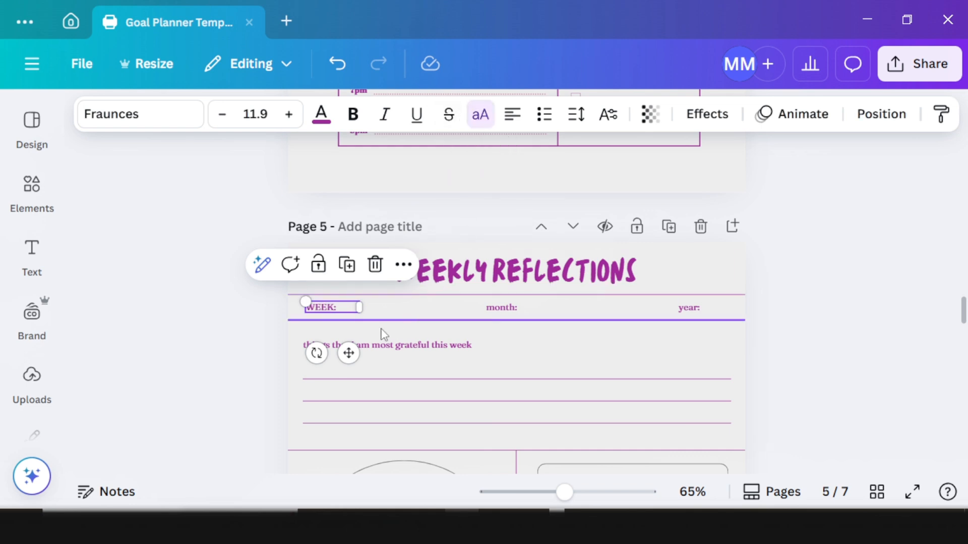
click(940, 114)
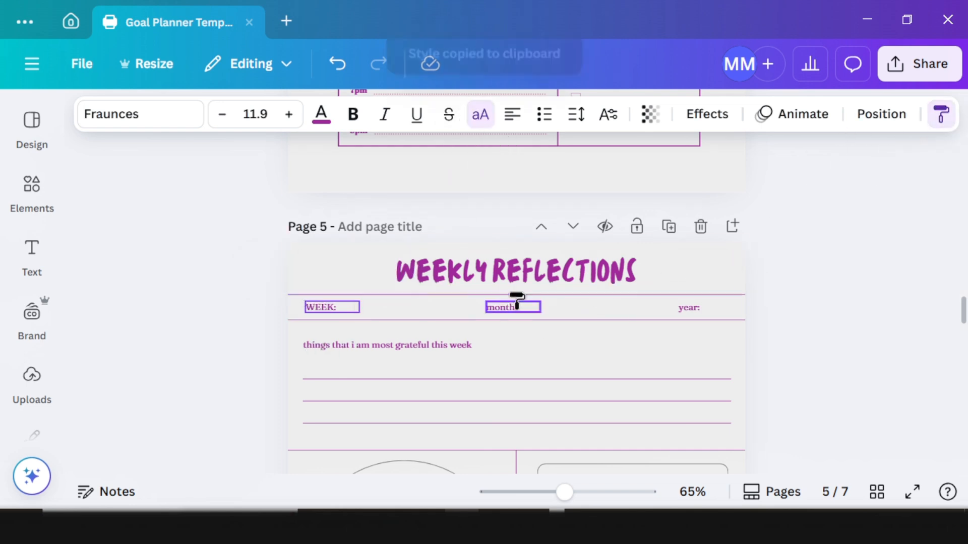
drag(804, 318, 470, 305)
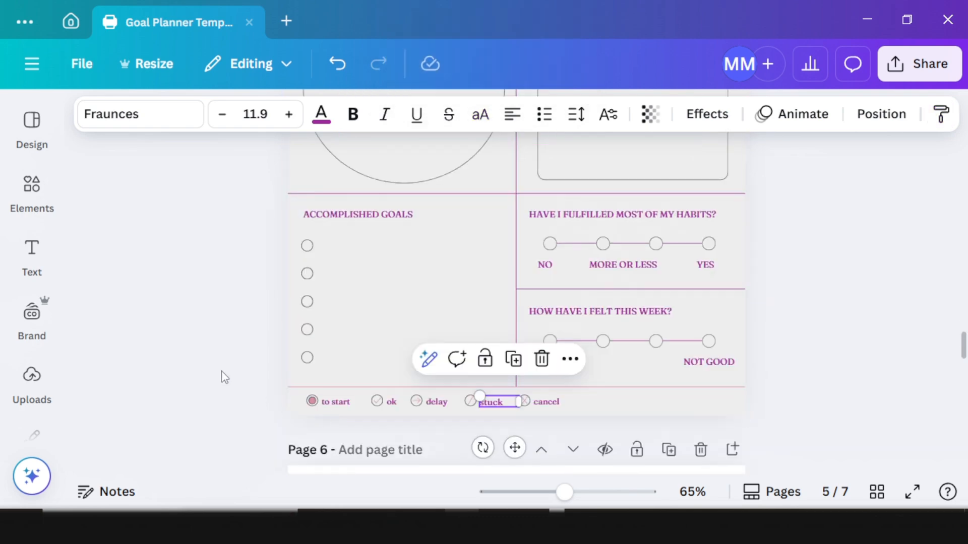
click(222, 372)
scroll(348, 292, down, 2)
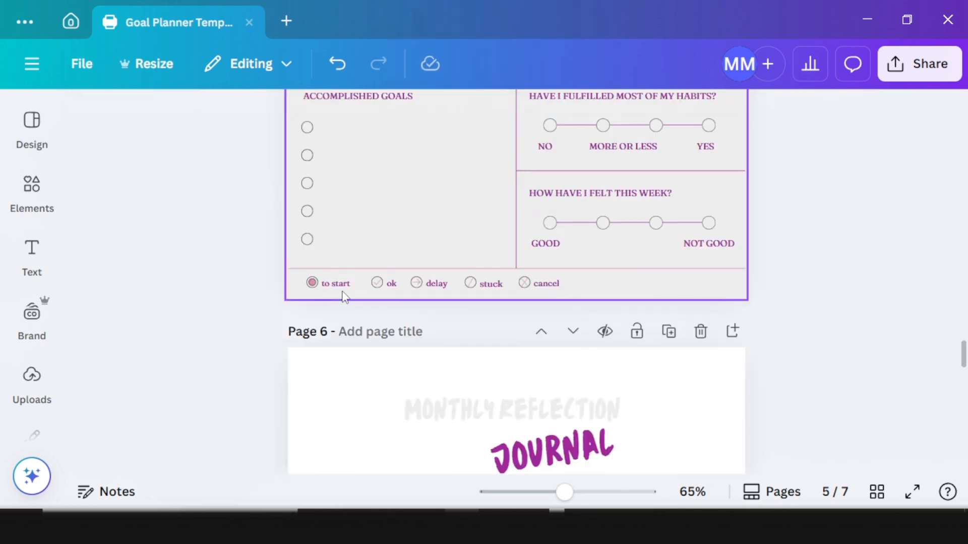
scroll(630, 242, up, 2)
scroll(704, 250, down, 8)
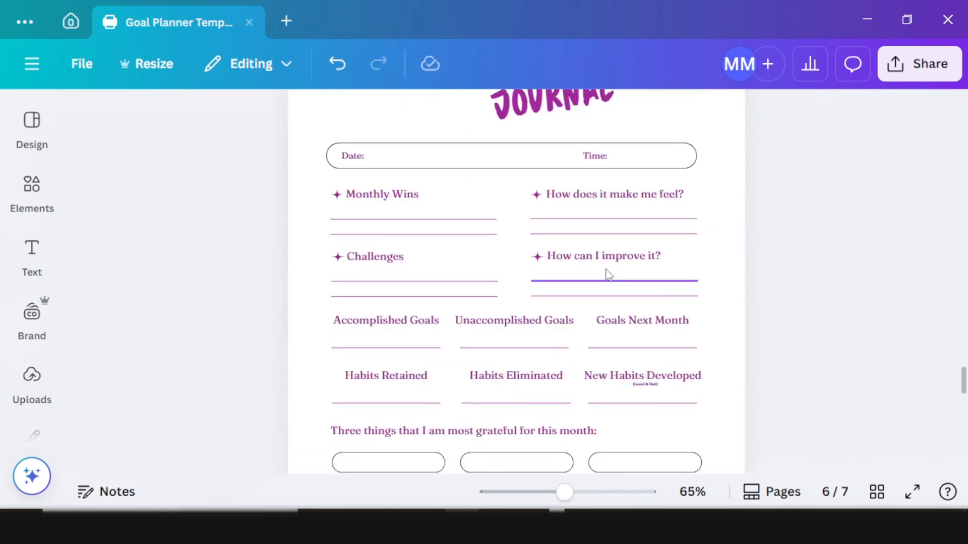
scroll(609, 274, up, 3)
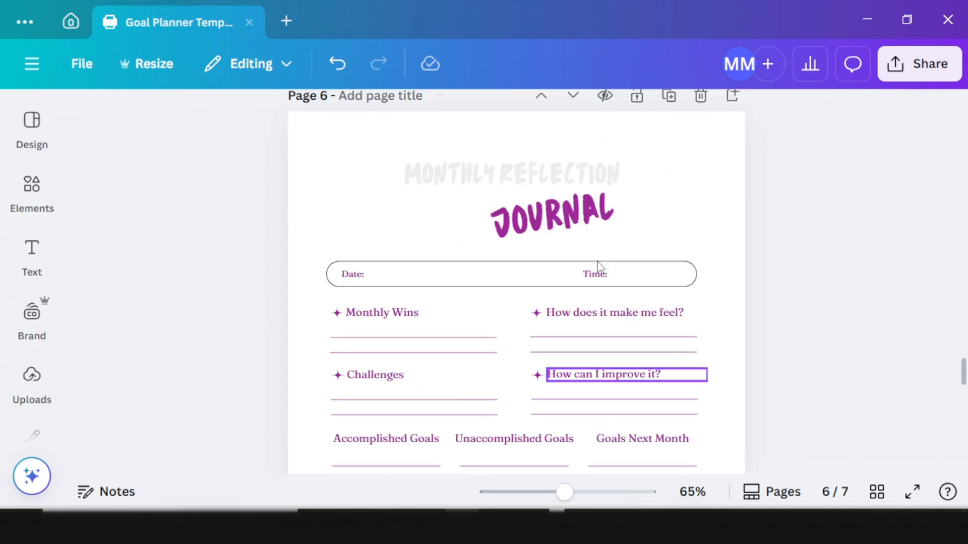
Step: Change the MONTHLY REFLECTION title colour to dark purple
click(518, 194)
click(474, 172)
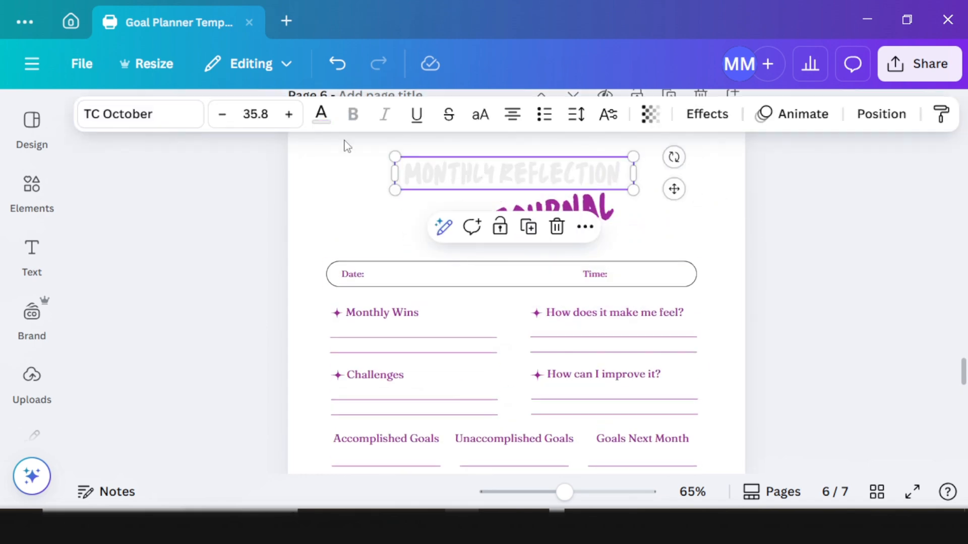
click(320, 114)
click(287, 297)
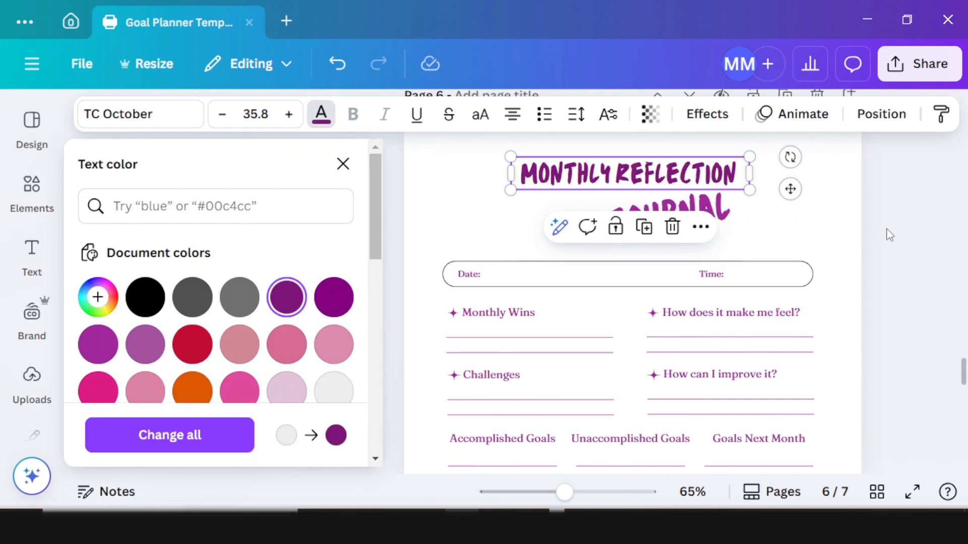
Step: Delete the JOURNAL text below the title
click(767, 188)
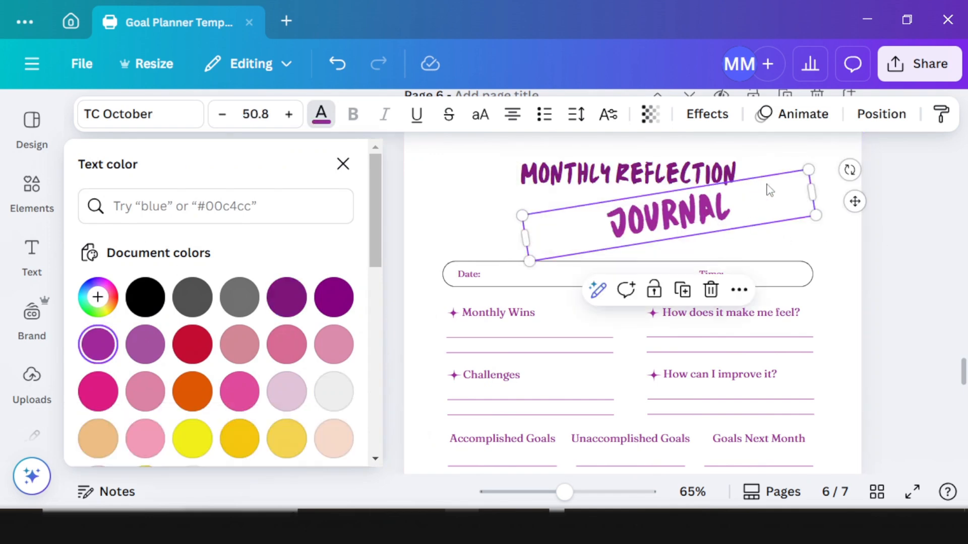
click(711, 289)
scroll(661, 161, up, 6)
Step: Copy the WEEKLY REFLECTIONS title style onto MONTHLY REFLECTION and widen its box
scroll(557, 200, down, 1)
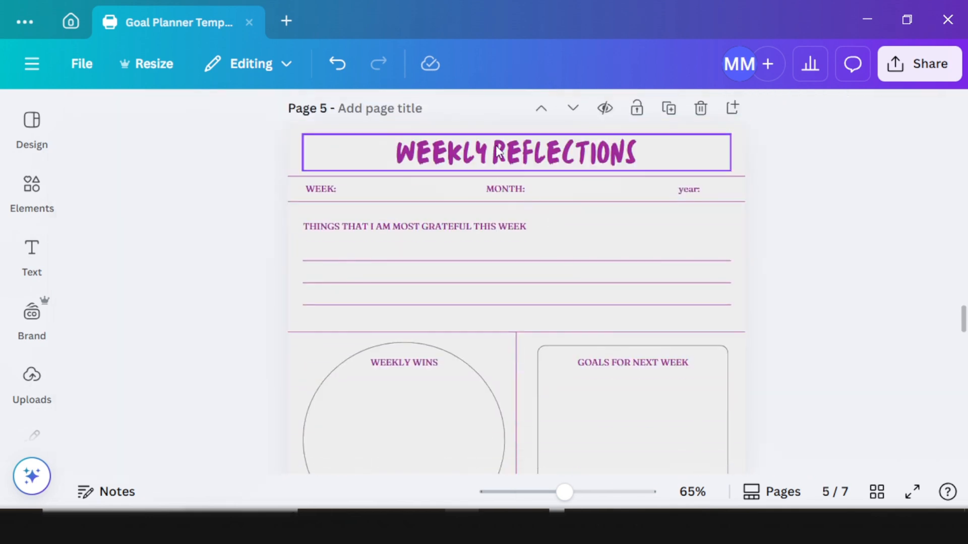
click(498, 151)
click(941, 114)
scroll(590, 321, down, 4)
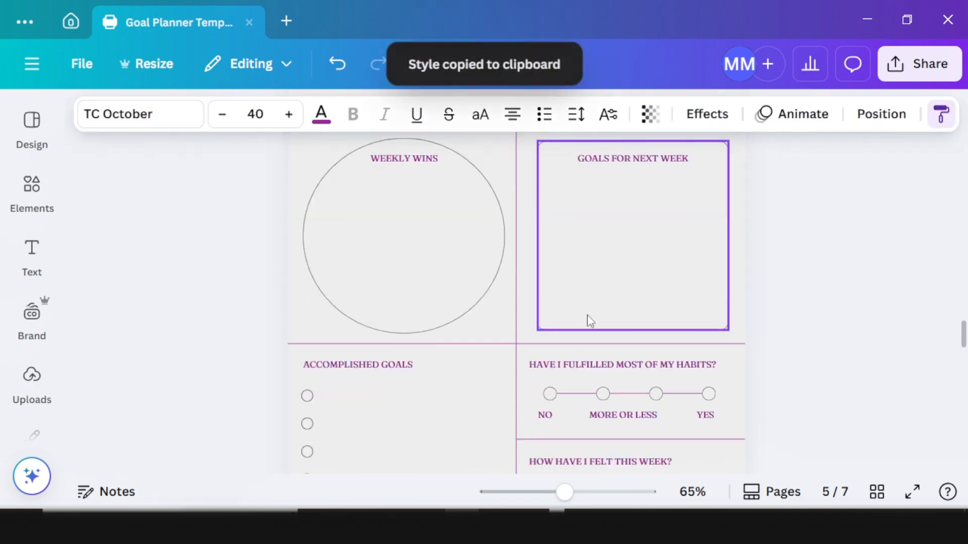
scroll(590, 321, up, 2)
scroll(529, 339, down, 10)
scroll(423, 163, up, 2)
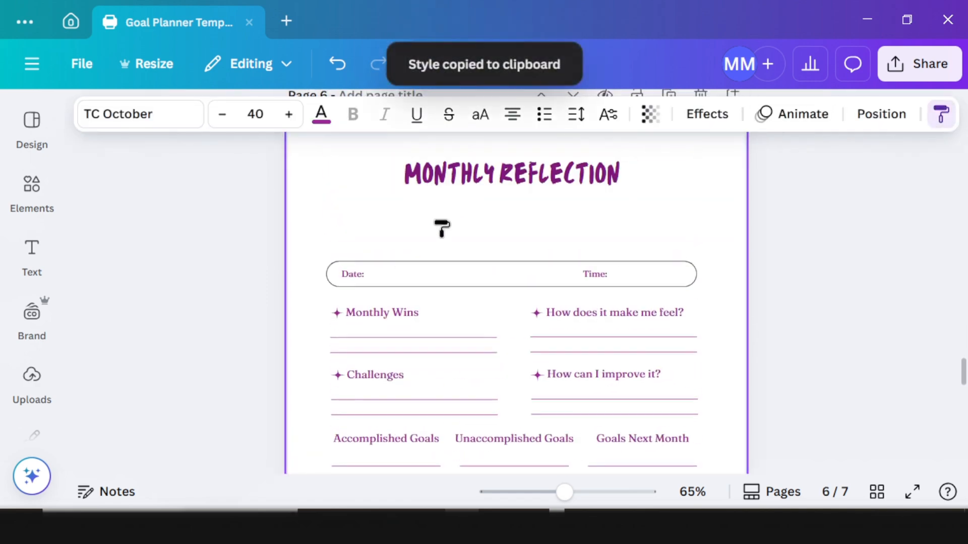
click(443, 174)
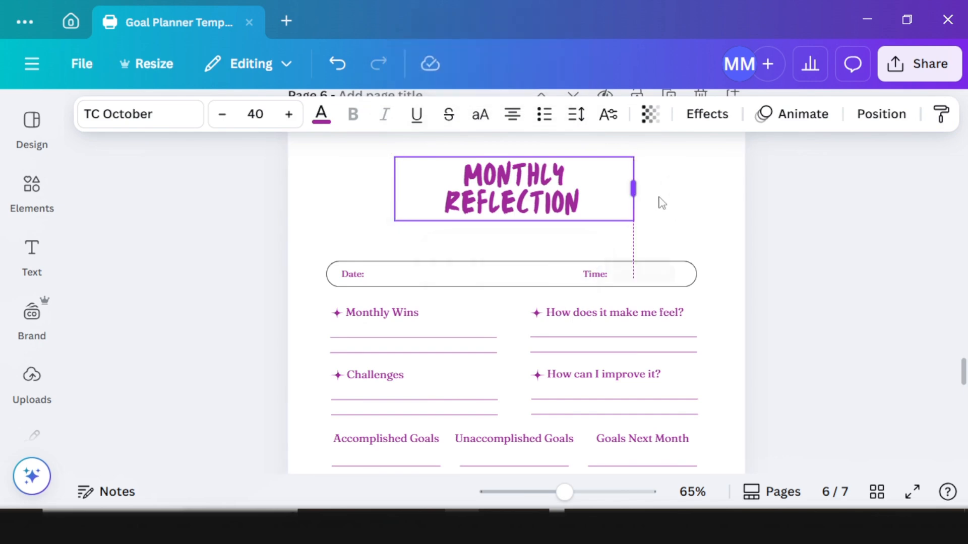
drag(662, 203, 676, 206)
scroll(387, 402, down, 6)
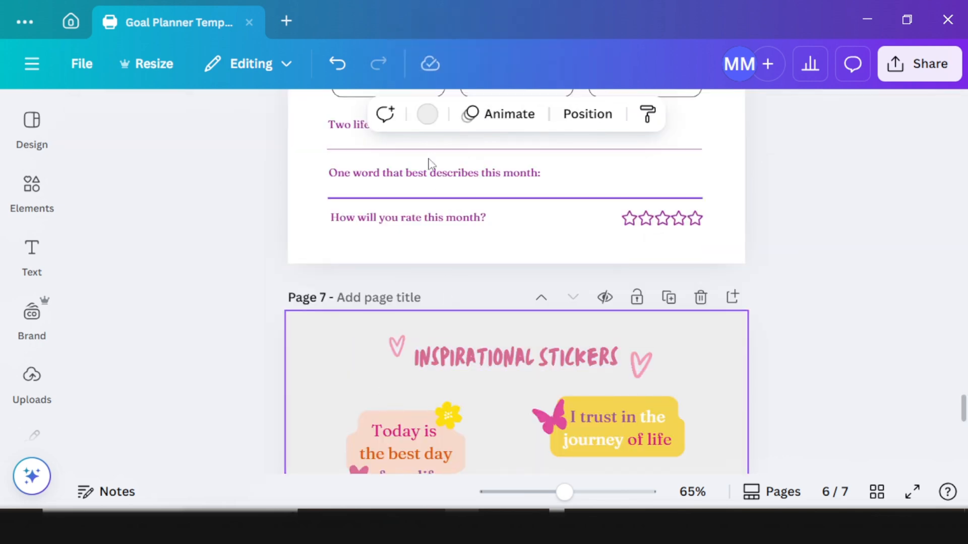
scroll(471, 346, up, 3)
scroll(484, 389, down, 7)
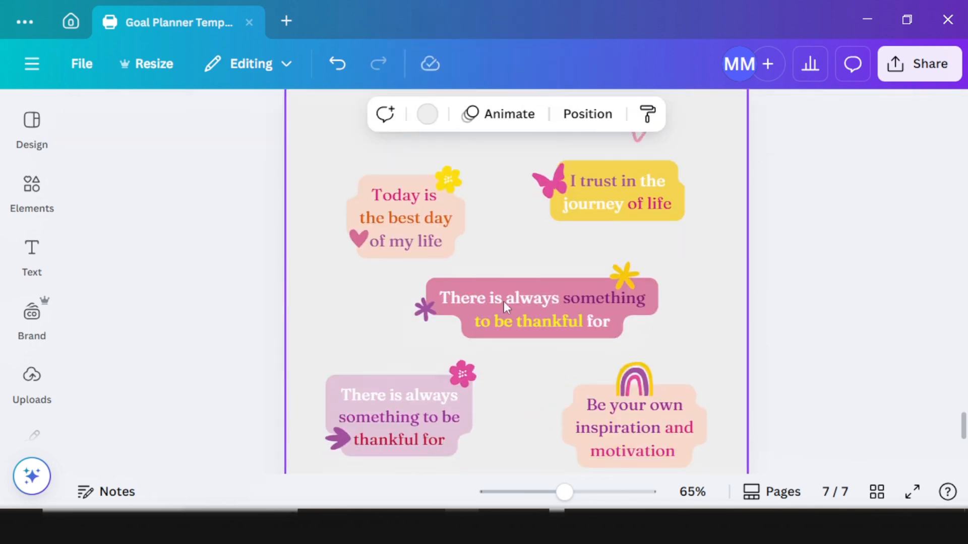
scroll(505, 303, up, 2)
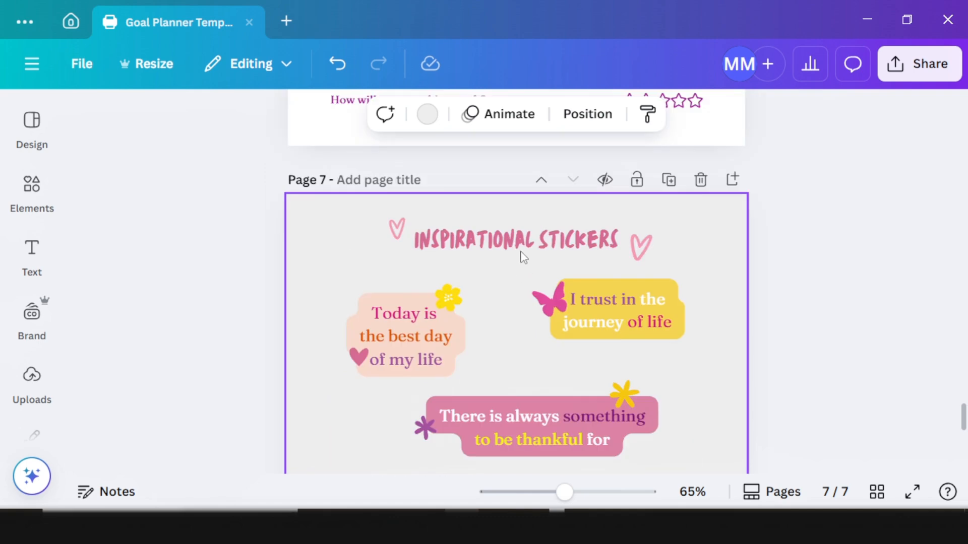
scroll(546, 246, up, 5)
scroll(535, 233, down, 2)
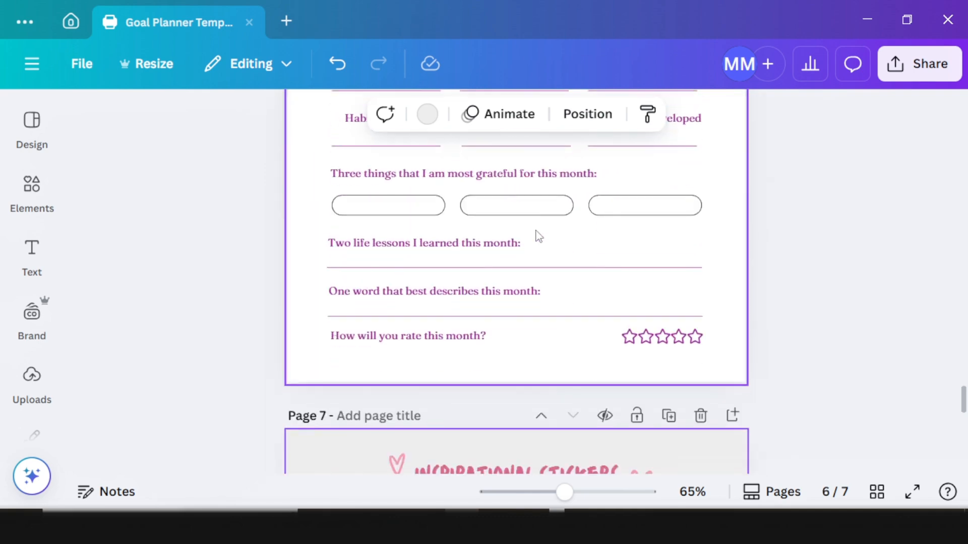
scroll(535, 233, up, 7)
Step: Apply the MONTHLY REFLECTION title style to the INSPIRATIONAL STICKERS heading
click(570, 388)
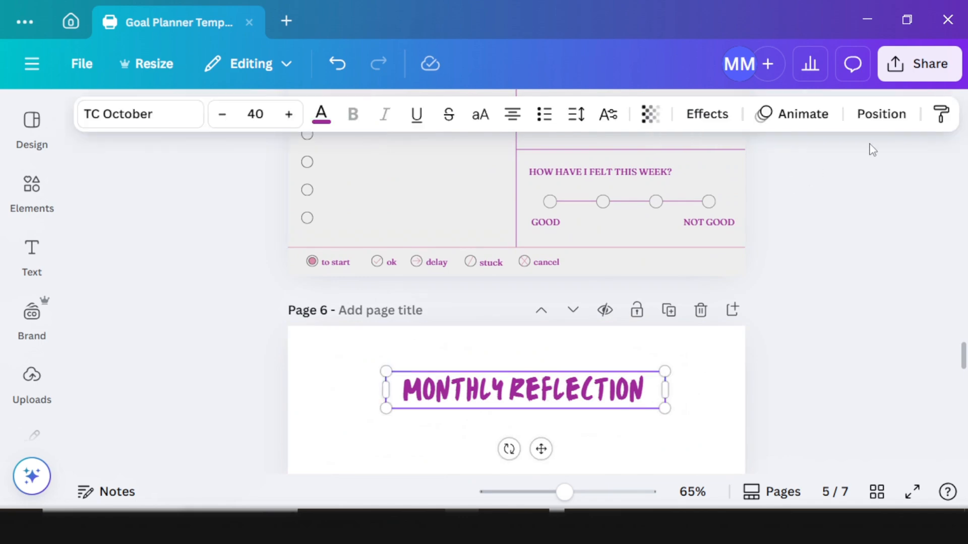
click(940, 114)
scroll(703, 259, down, 2)
scroll(703, 260, down, 10)
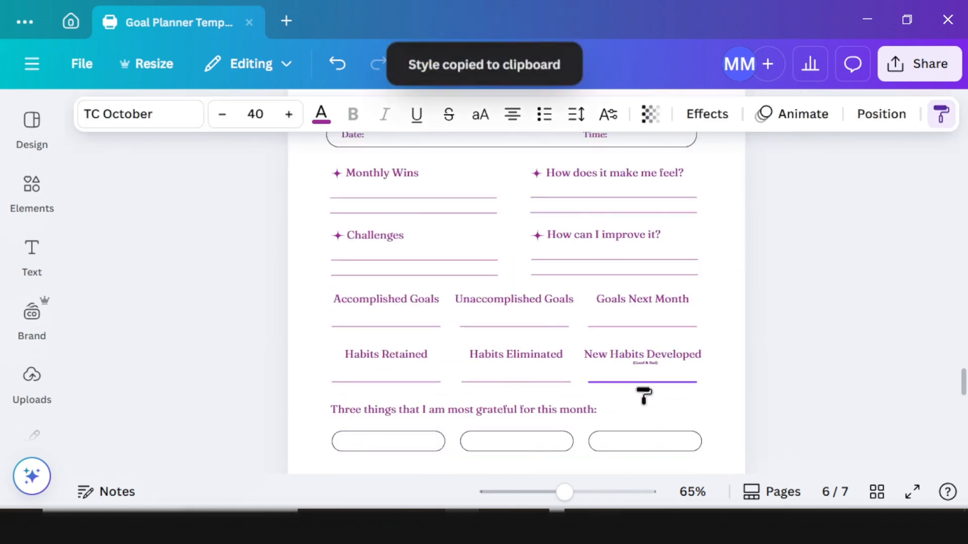
scroll(614, 421, down, 2)
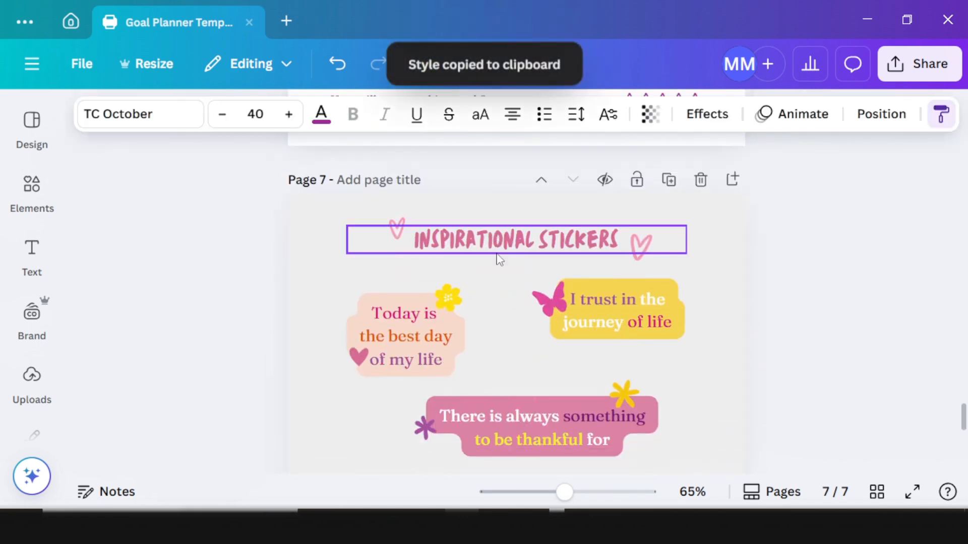
click(496, 252)
Step: Place the pink hearts on either side of the INSPIRATIONAL STICKERS heading
drag(642, 254, 668, 253)
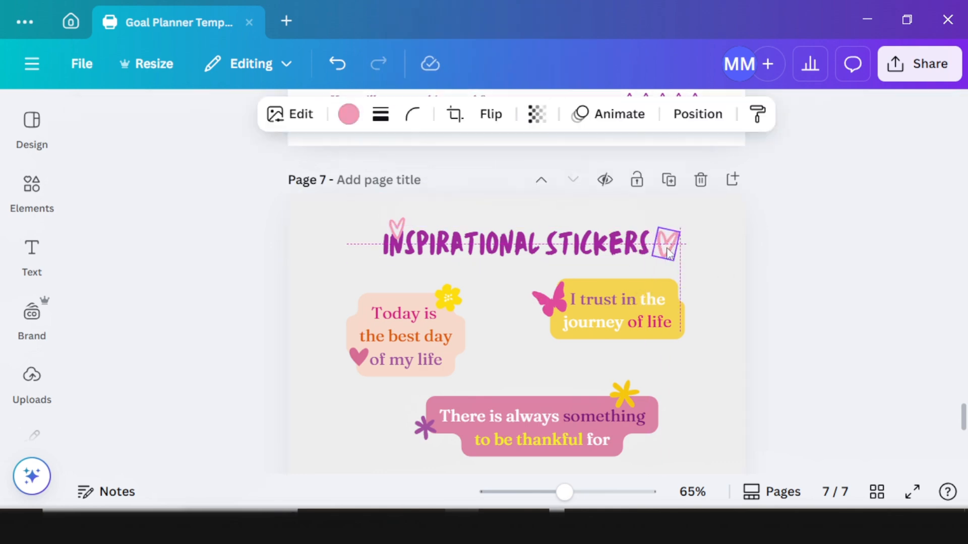
click(396, 226)
drag(395, 222, 366, 222)
Step: Recolour the Inspirational Stickers page with a pink template style: white title, purple-white stickers, yellow accents
click(326, 259)
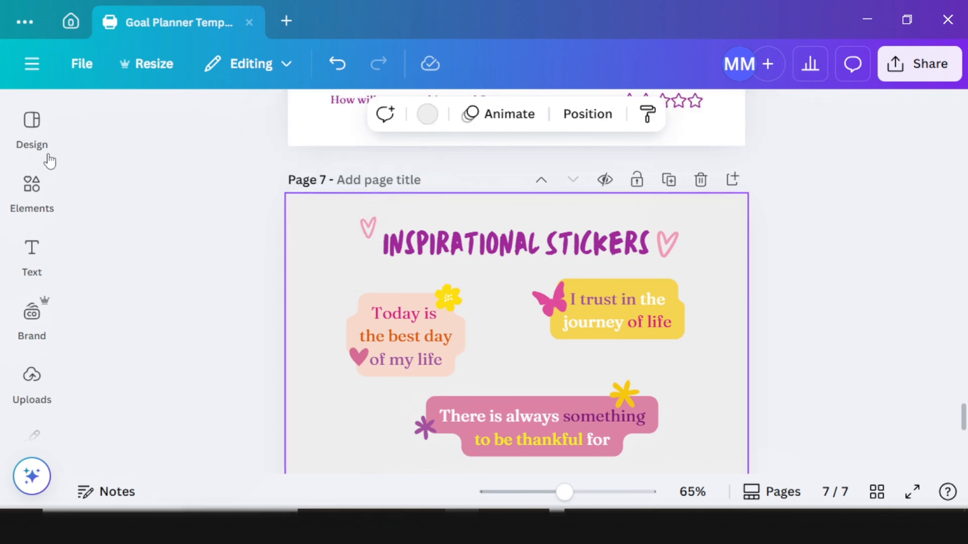
click(32, 132)
click(242, 403)
click(243, 404)
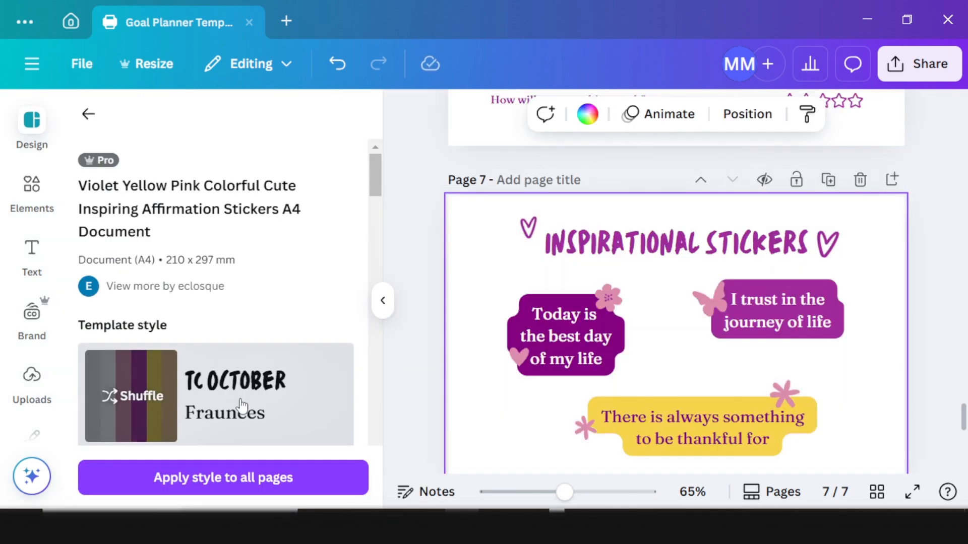
click(242, 401)
click(382, 301)
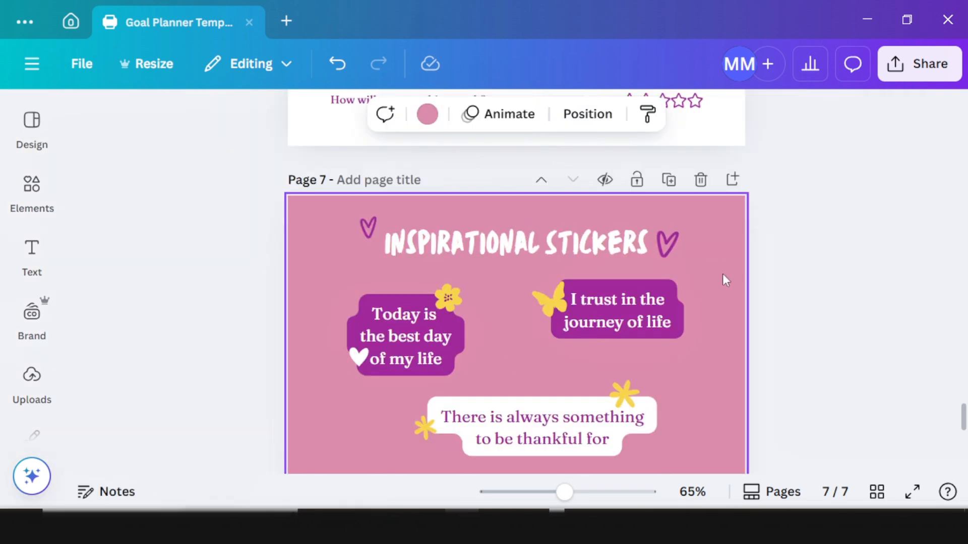
scroll(721, 282, down, 5)
scroll(719, 287, up, 1)
scroll(687, 303, down, 3)
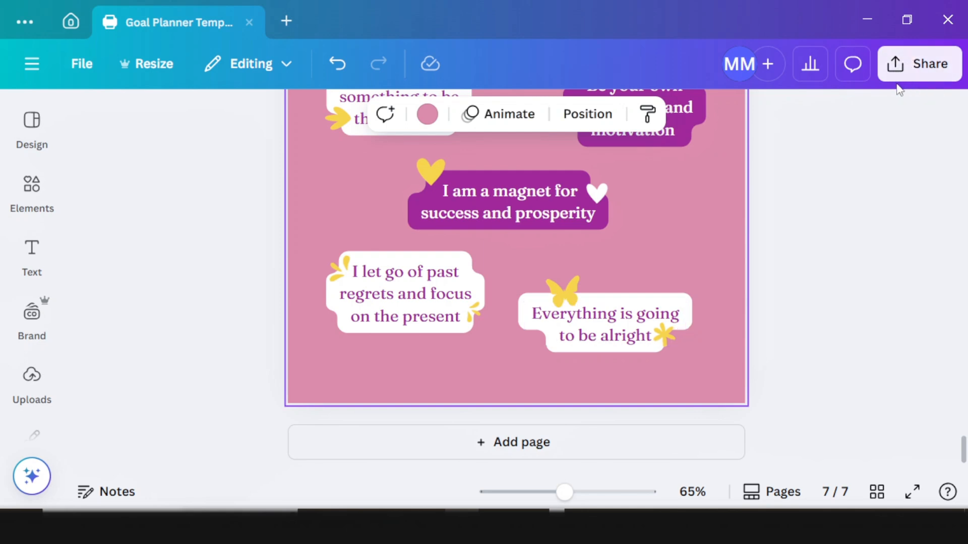
Step: Choose PDF Print as the goal planner's download file type
click(891, 68)
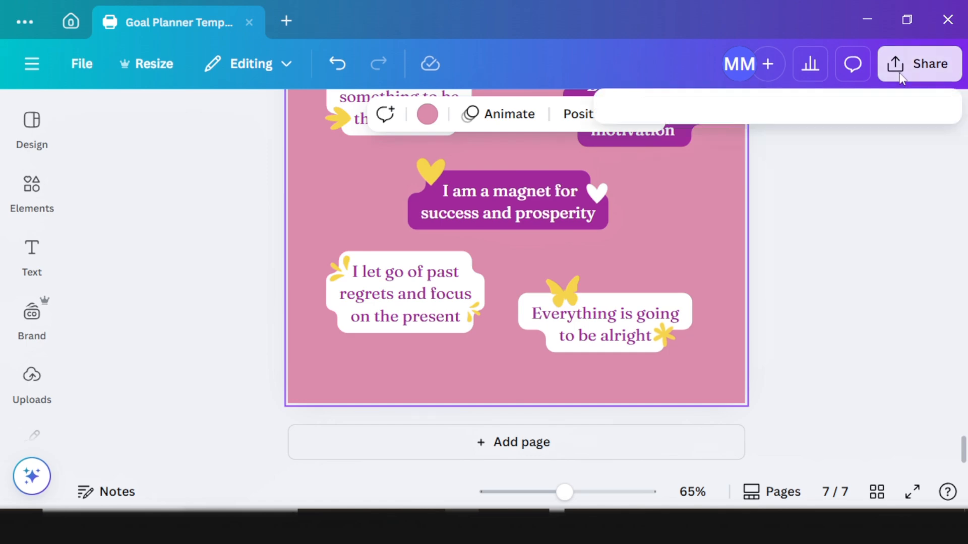
scroll(690, 297, down, 2)
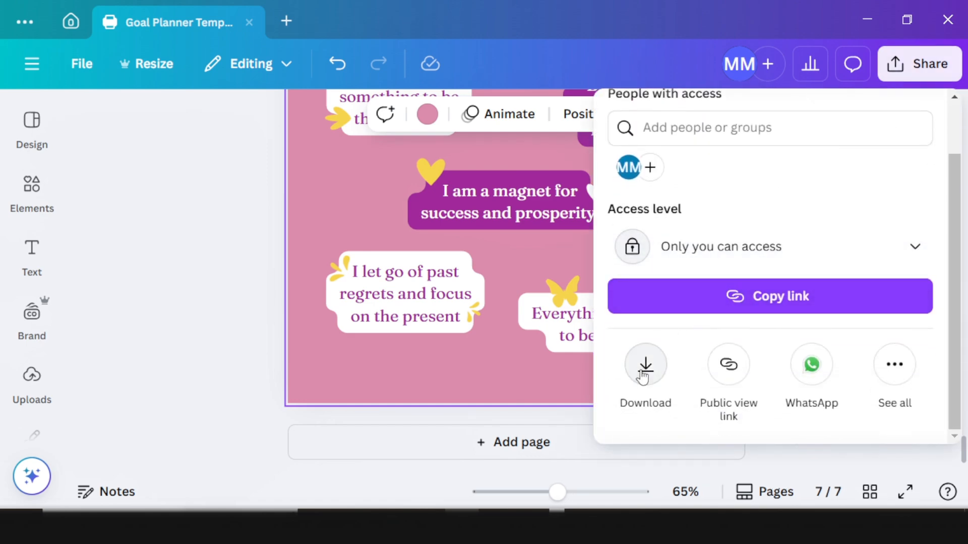
click(642, 372)
click(710, 202)
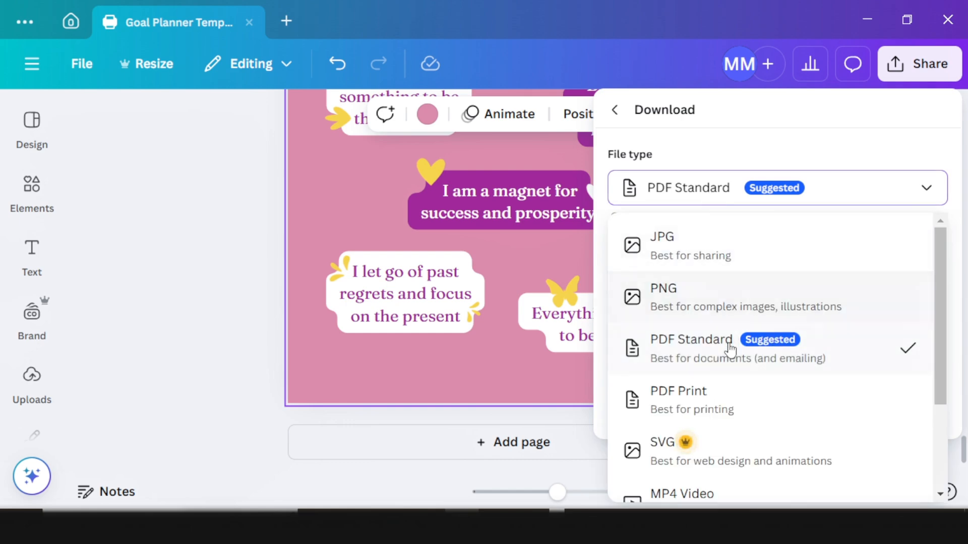
scroll(716, 322, down, 2)
click(708, 301)
Step: Flatten the PDF, keep RGB, and save it to Downloads as 'Goal-Getter Tracker Pack'
click(620, 249)
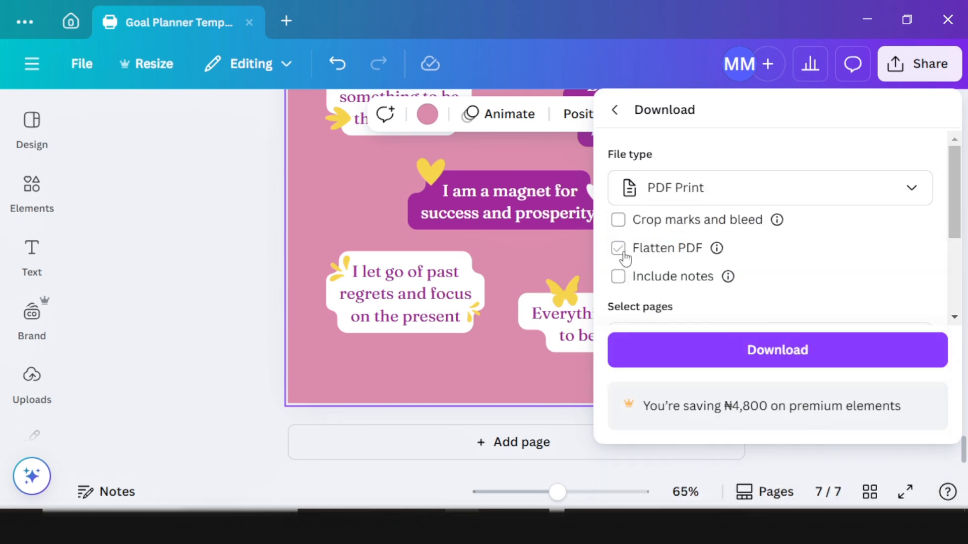
scroll(761, 300, down, 3)
scroll(728, 298, up, 2)
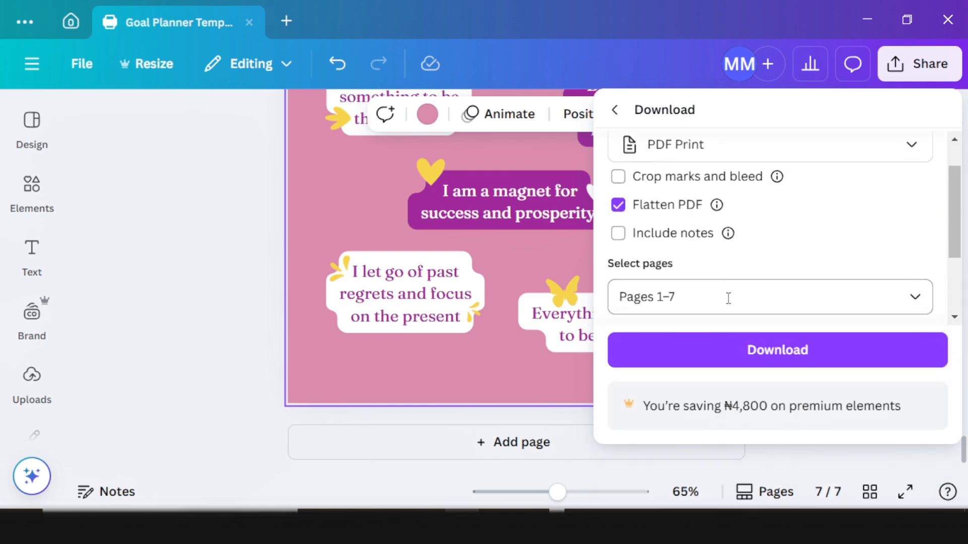
scroll(781, 261, down, 2)
click(716, 255)
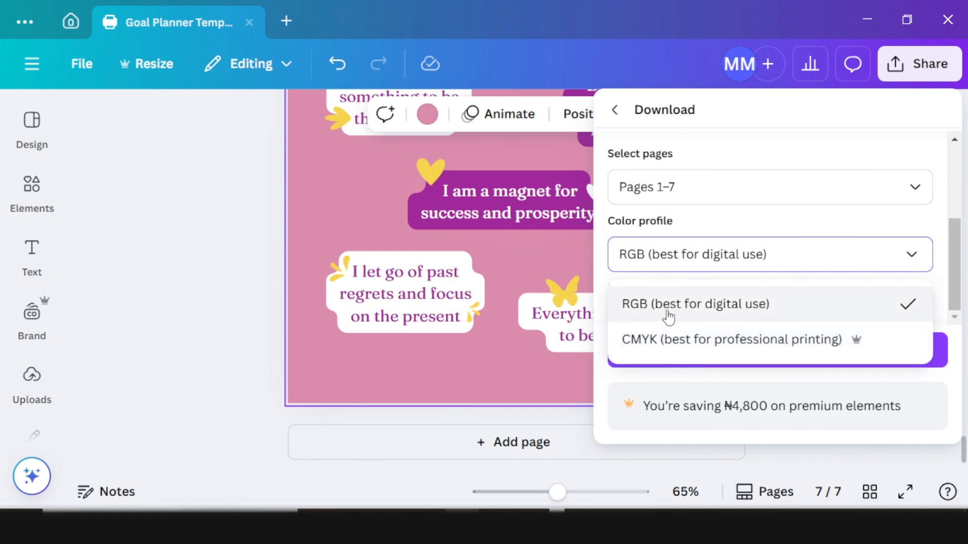
click(660, 301)
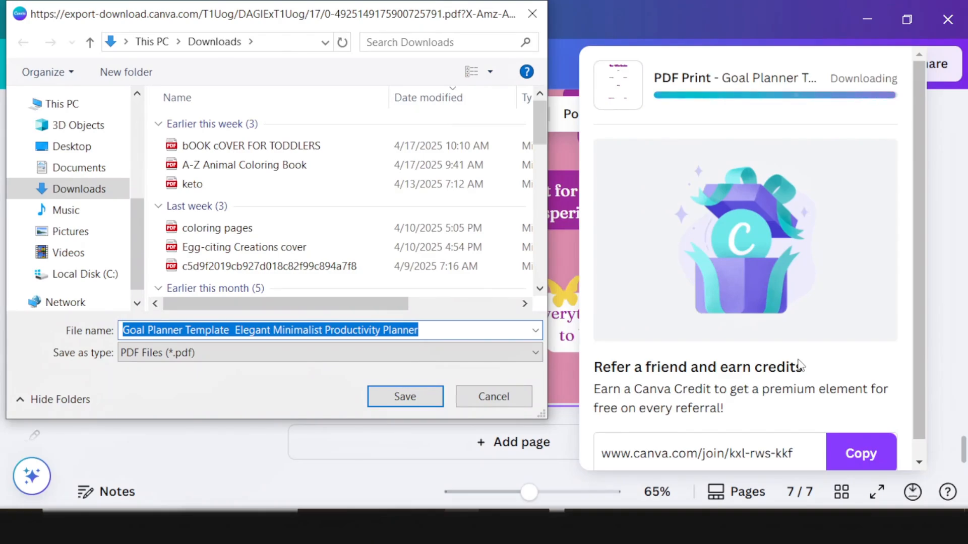
key(ctrl+v)
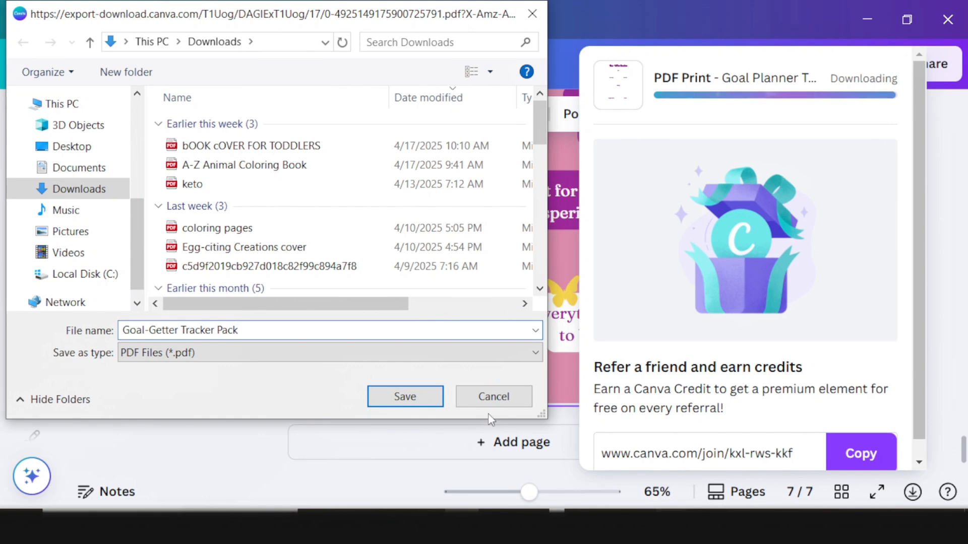
click(421, 396)
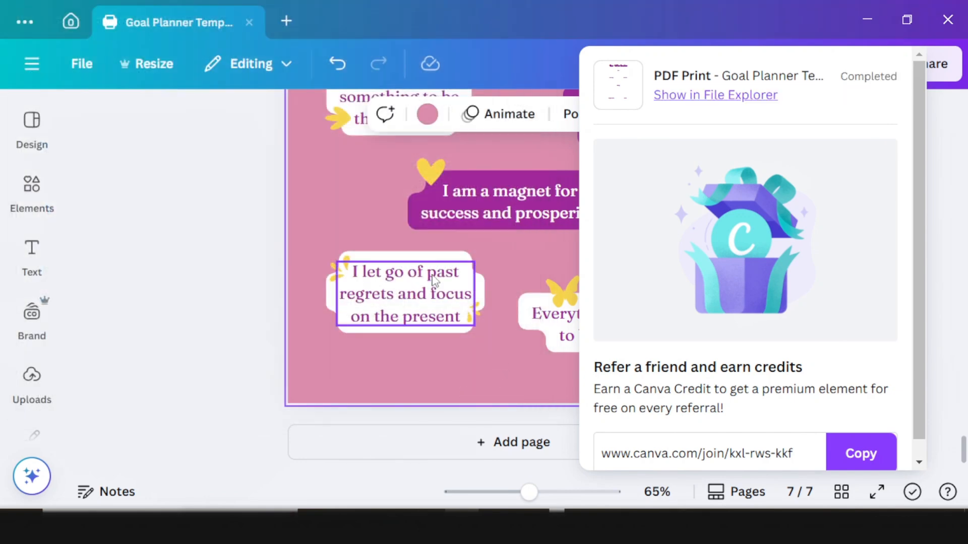
Step: Review Gumroad's pricing (10% + $0.50 per sale), then return to the $0-balance dashboard
click(867, 20)
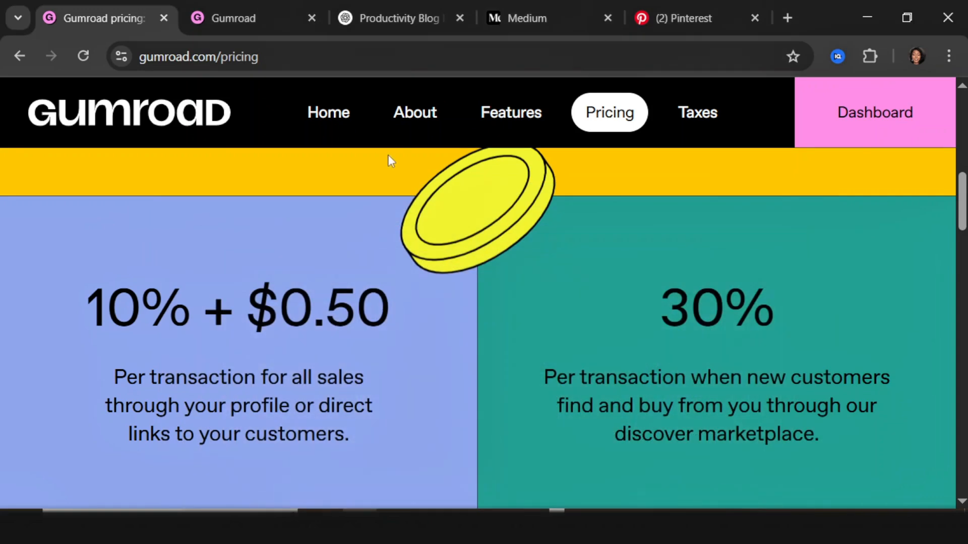
scroll(156, 212, up, 5)
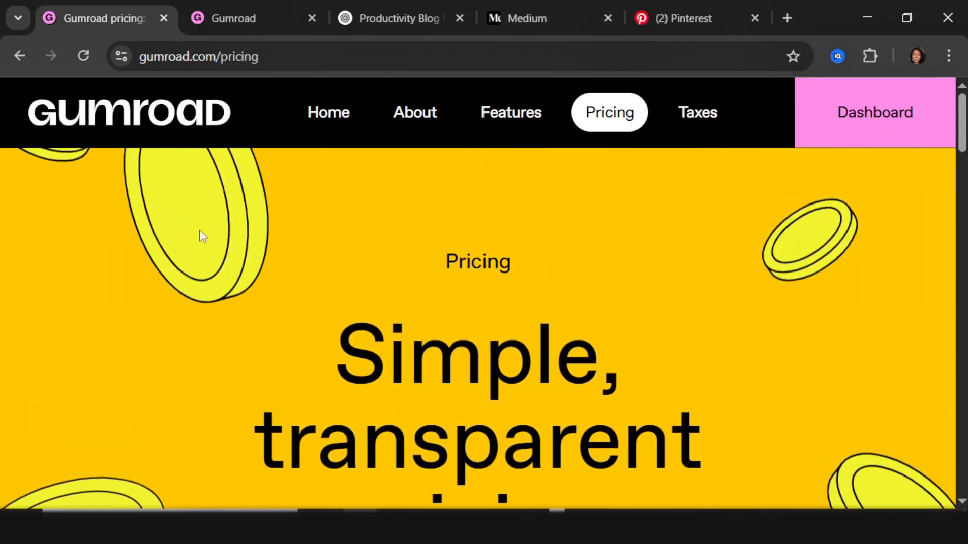
scroll(209, 268, down, 5)
scroll(216, 297, up, 5)
scroll(243, 285, down, 3)
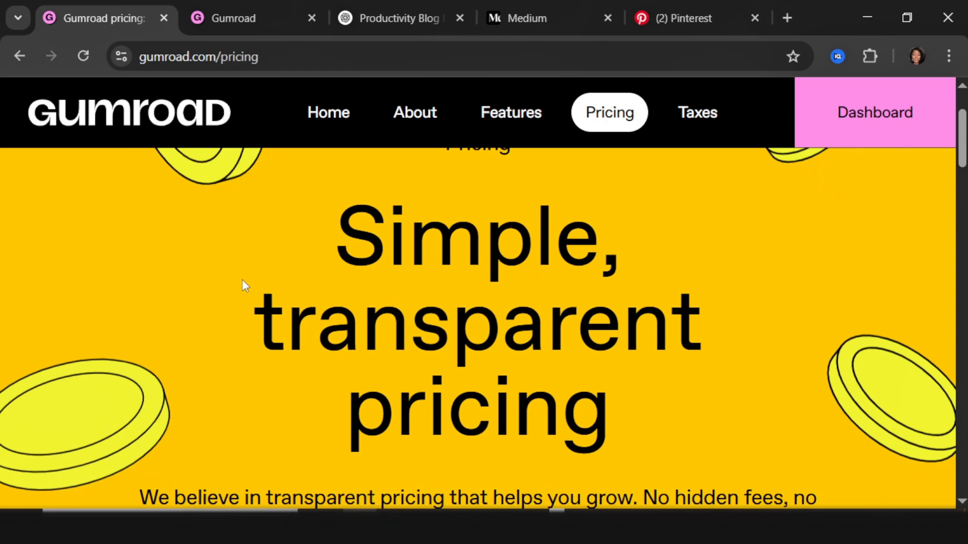
scroll(201, 250, down, 10)
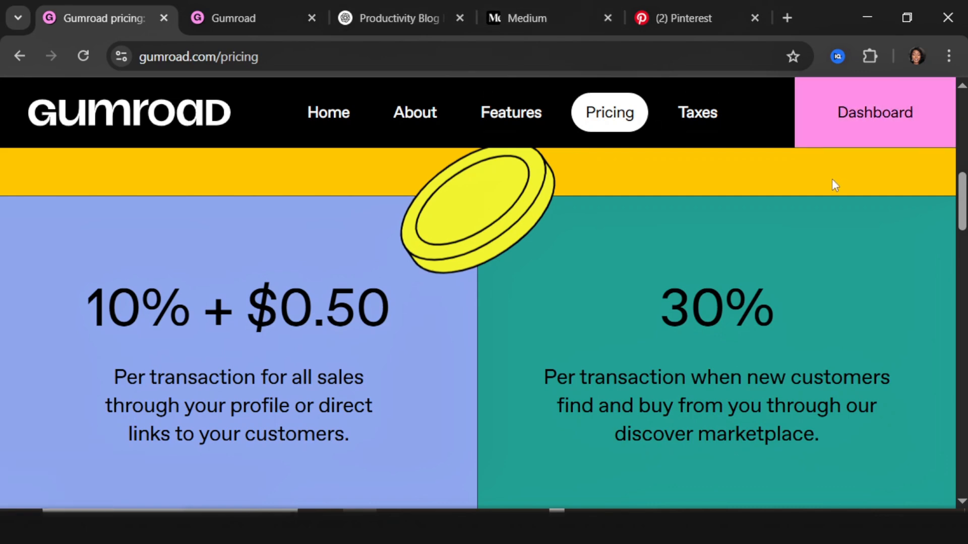
click(252, 15)
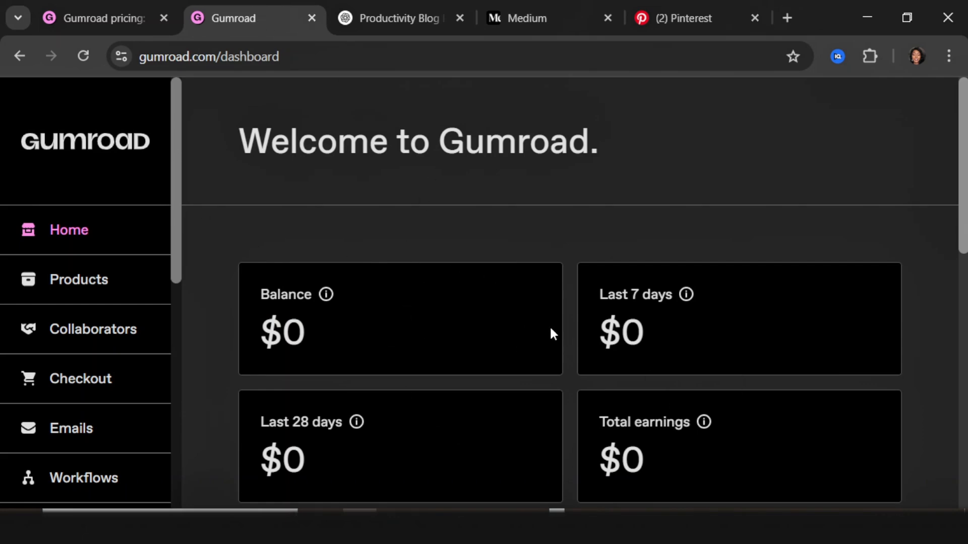
Step: Start a new Gumroad digital product named 'Goal-Getter Tracker Pack'
click(119, 282)
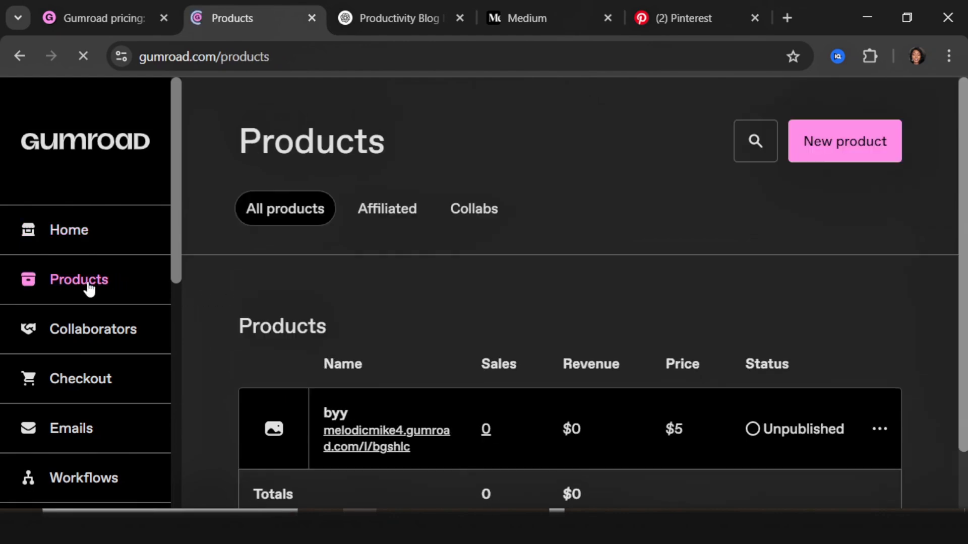
click(871, 150)
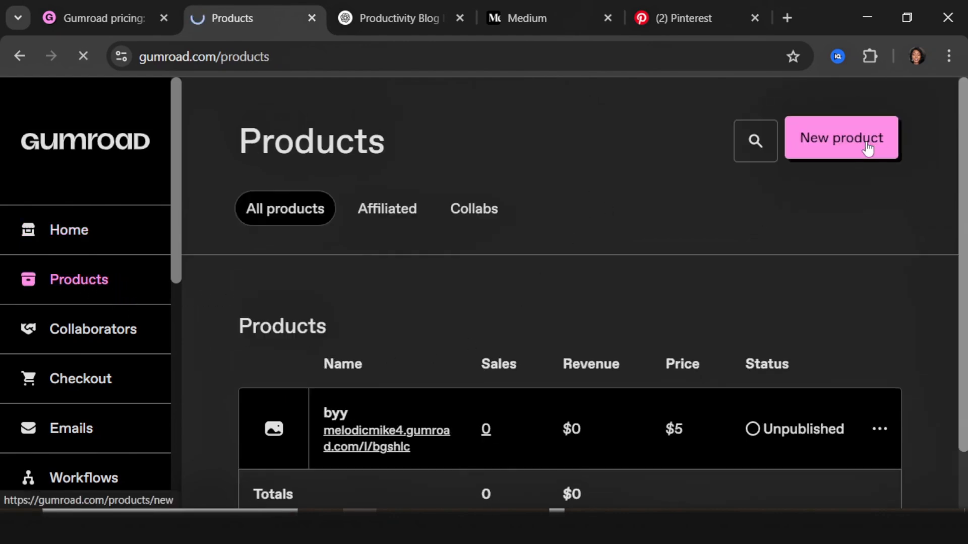
scroll(549, 432, down, 2)
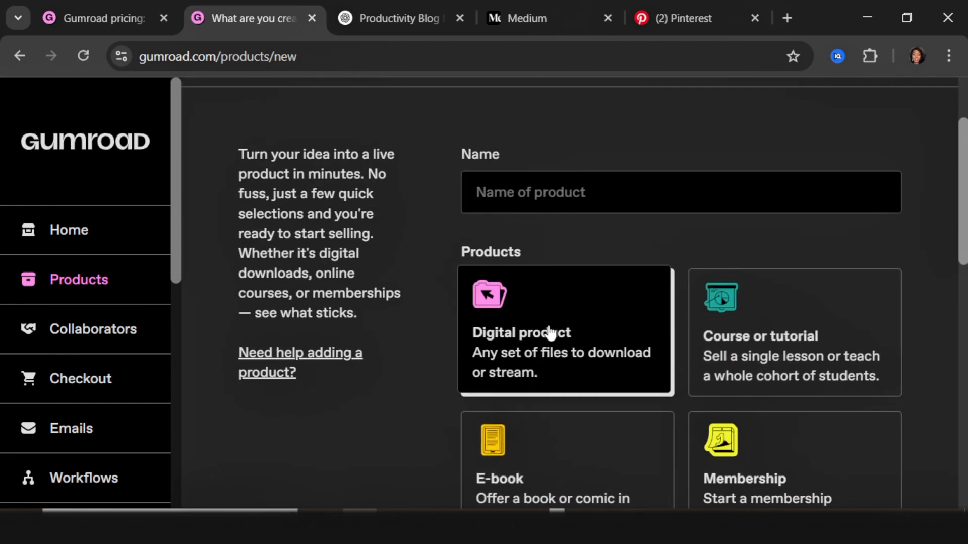
scroll(553, 460, down, 6)
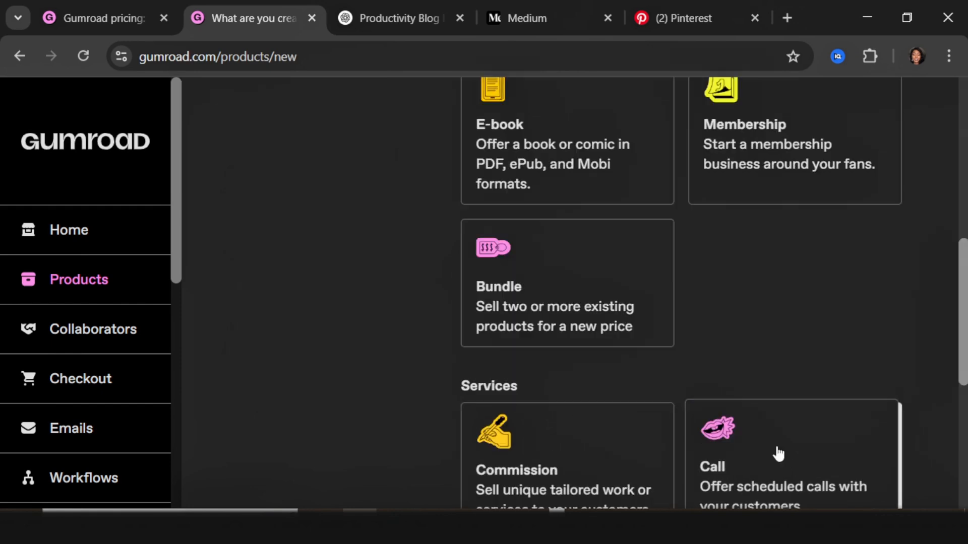
scroll(467, 402, up, 5)
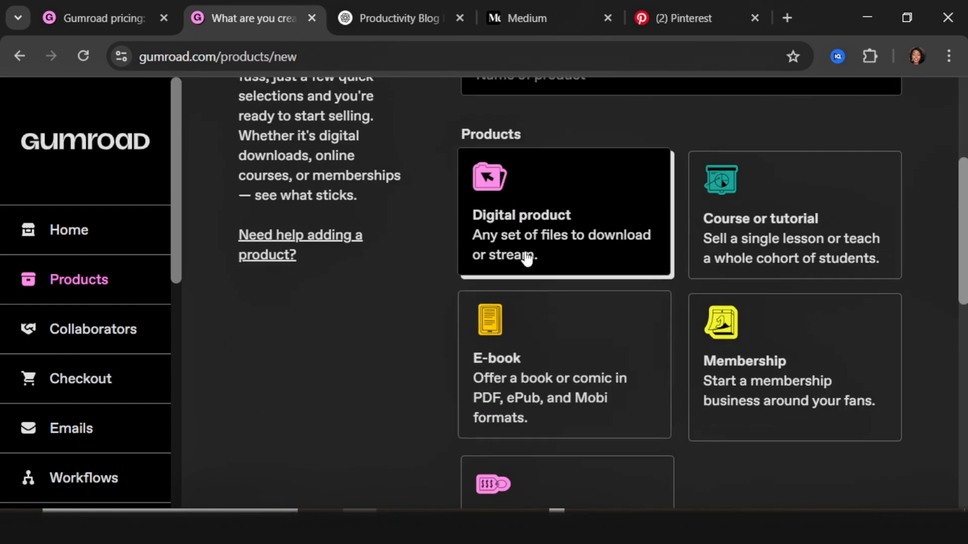
scroll(530, 202, up, 4)
click(547, 309)
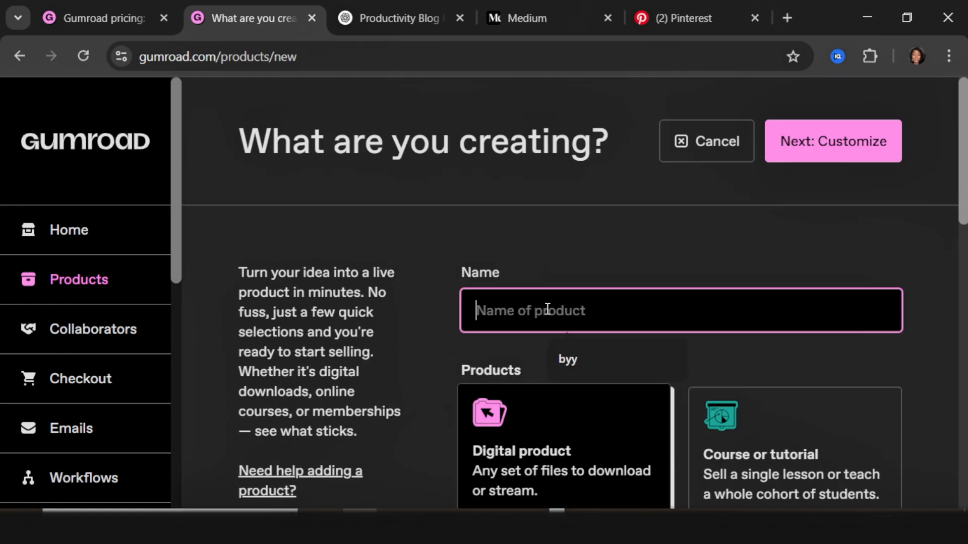
text(Goal-Getter Tracker Pack)
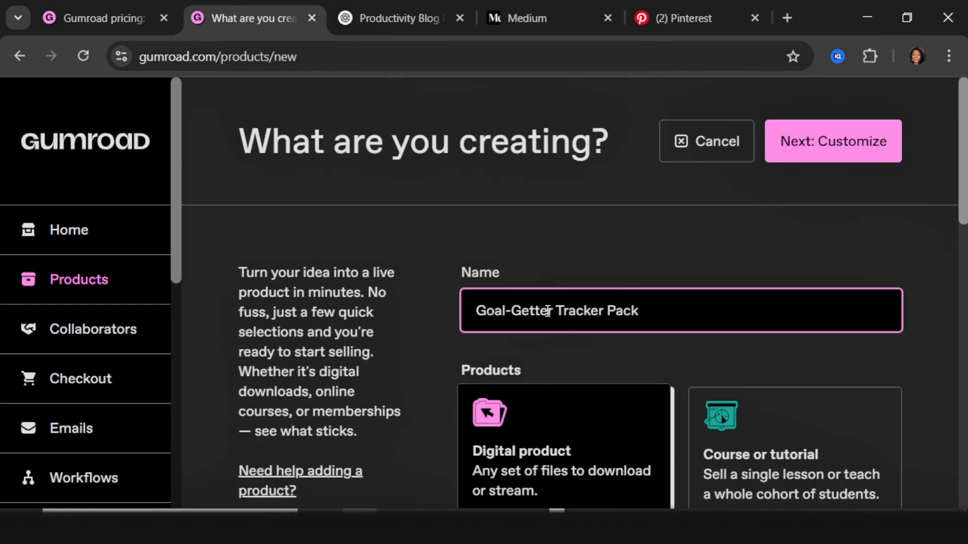
Step: Price the product at 5,99 and continue to its customization page
click(822, 156)
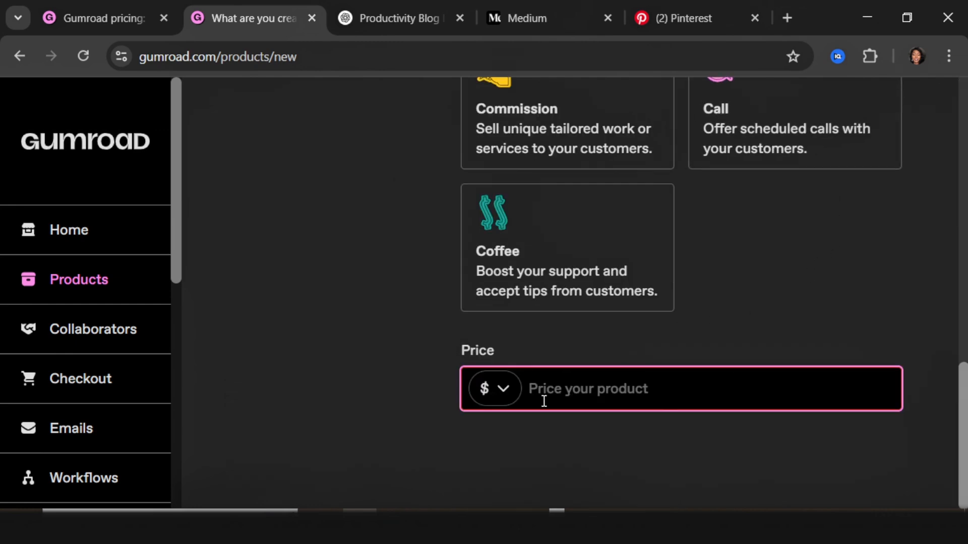
text(5)
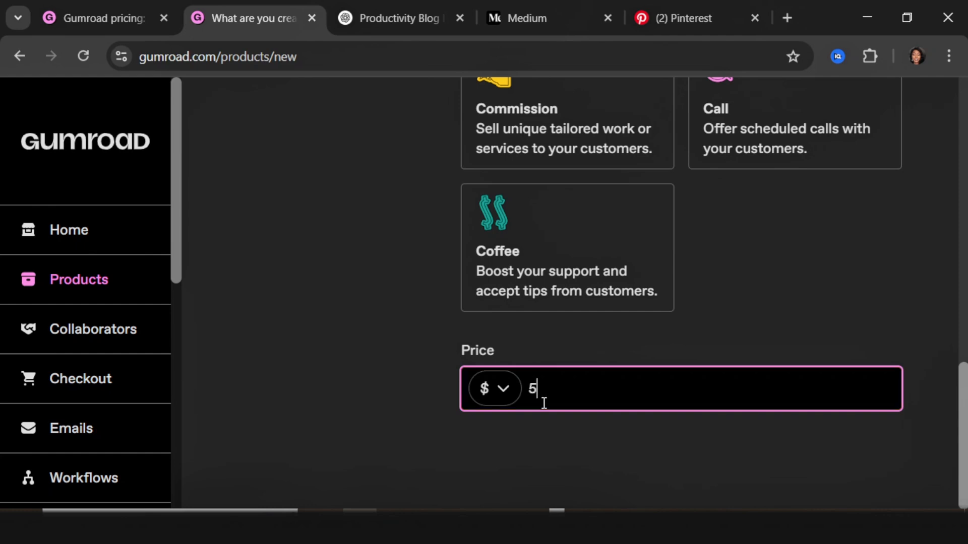
text(,99)
scroll(847, 476, up, 10)
scroll(847, 139, down, 2)
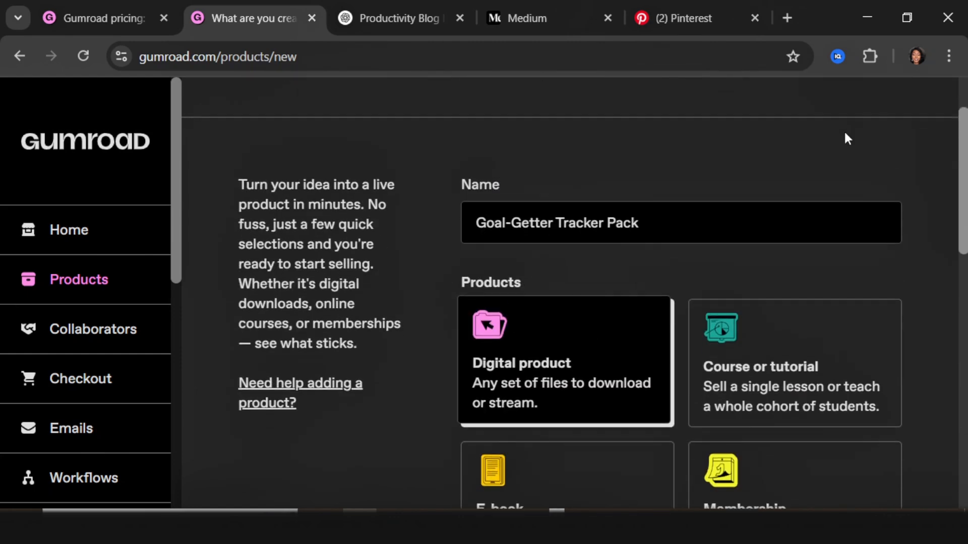
scroll(847, 139, up, 2)
click(829, 149)
scroll(403, 373, down, 5)
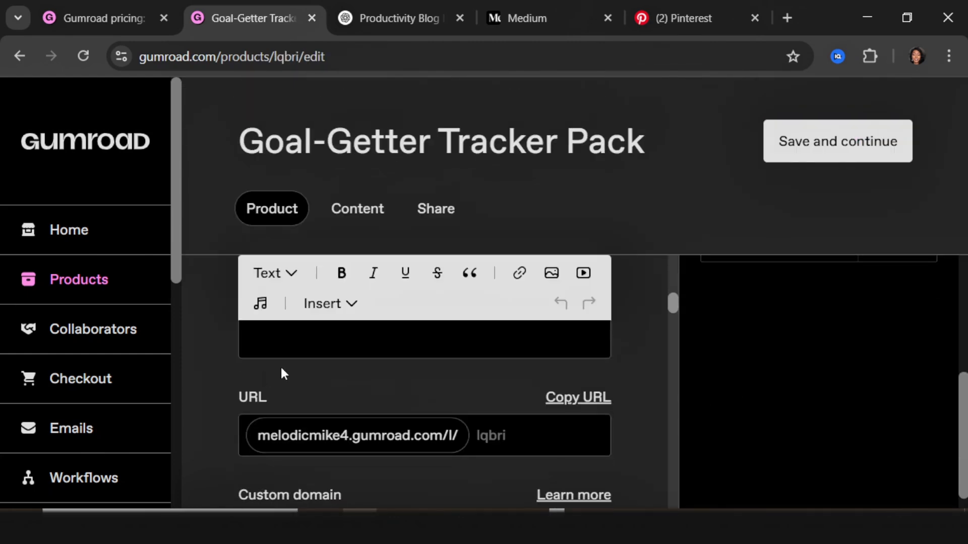
Step: Paste the prepared product description about hitting goals without burnout
scroll(282, 373, up, 1)
click(309, 366)
text(Tired of feeling overwhelmed and unproductive? This printable tracker helps you stay focused, build better habits and finally hit your goals - without burnout)
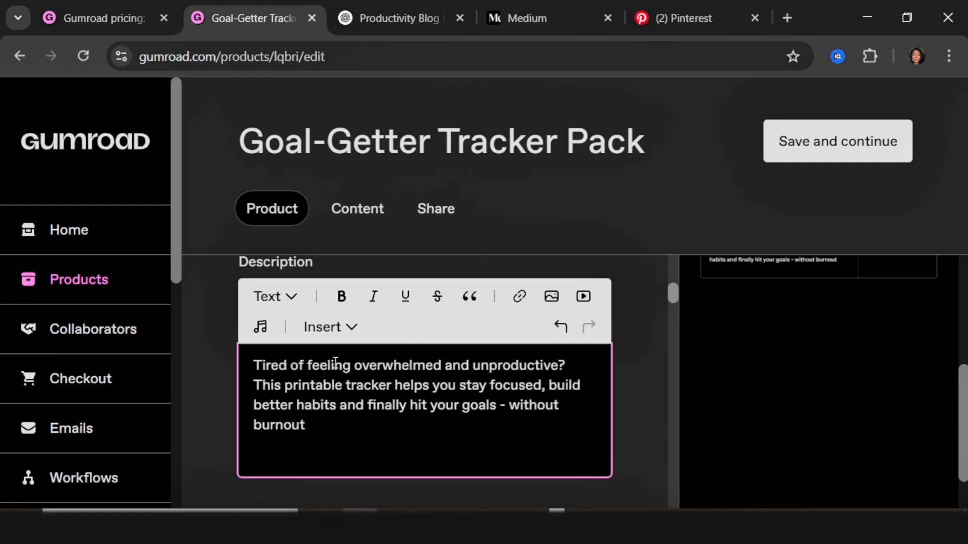
scroll(395, 452, down, 5)
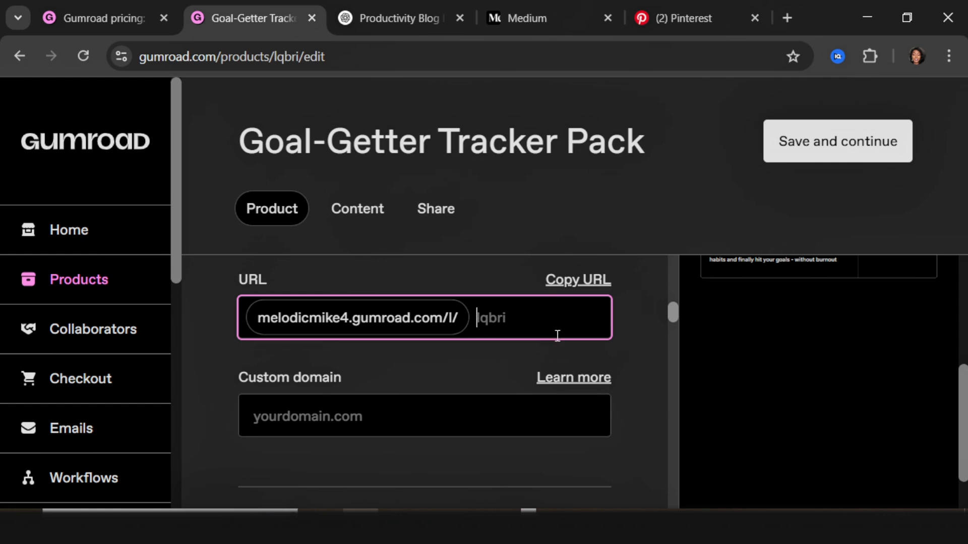
Step: Edit the product's URL slug so it ends in 'tracker'
text(ker)
key(Tab)
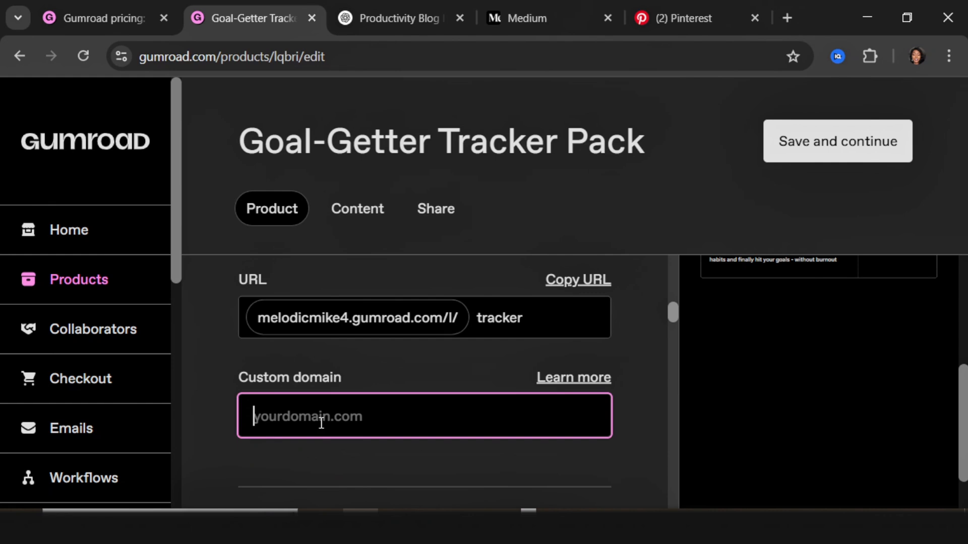
scroll(296, 383, down, 2)
scroll(382, 416, down, 2)
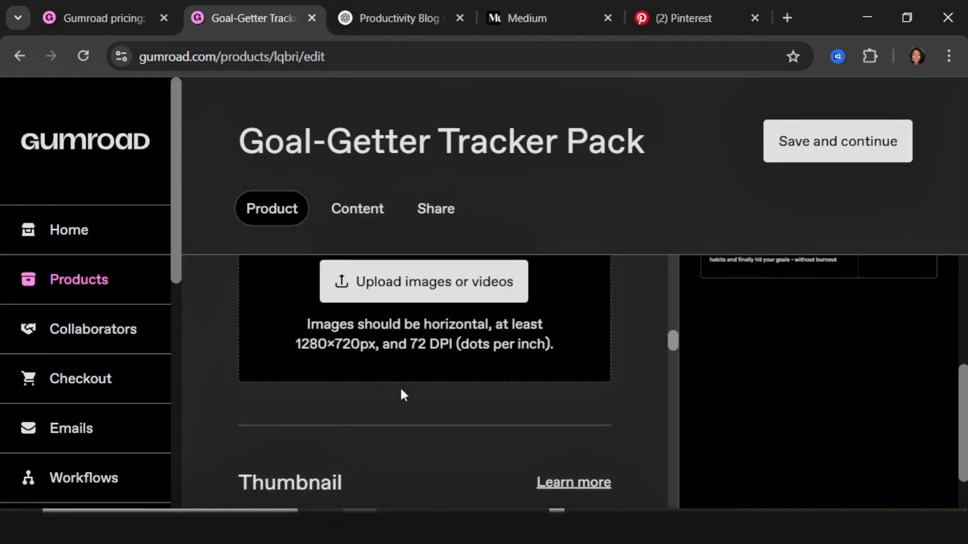
scroll(400, 386, up, 2)
scroll(402, 396, down, 2)
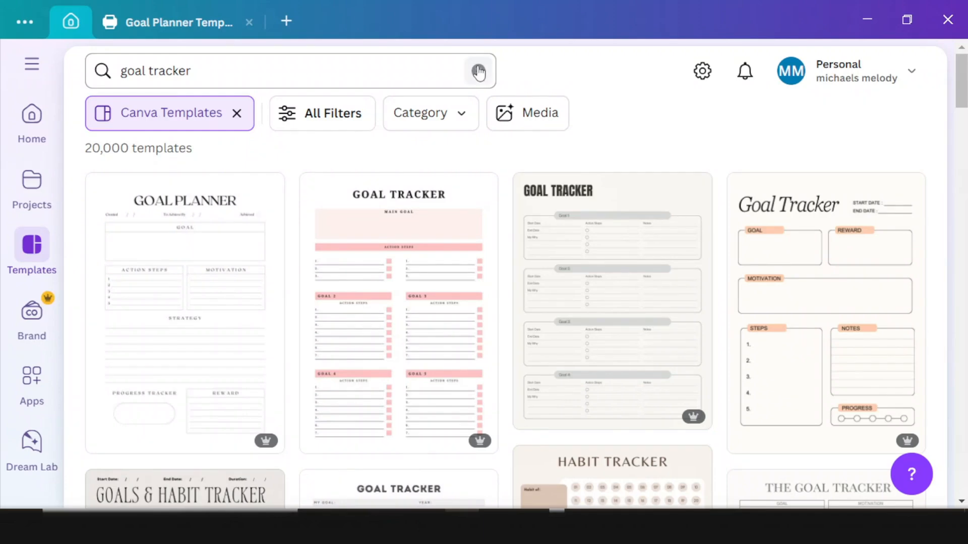
click(147, 55)
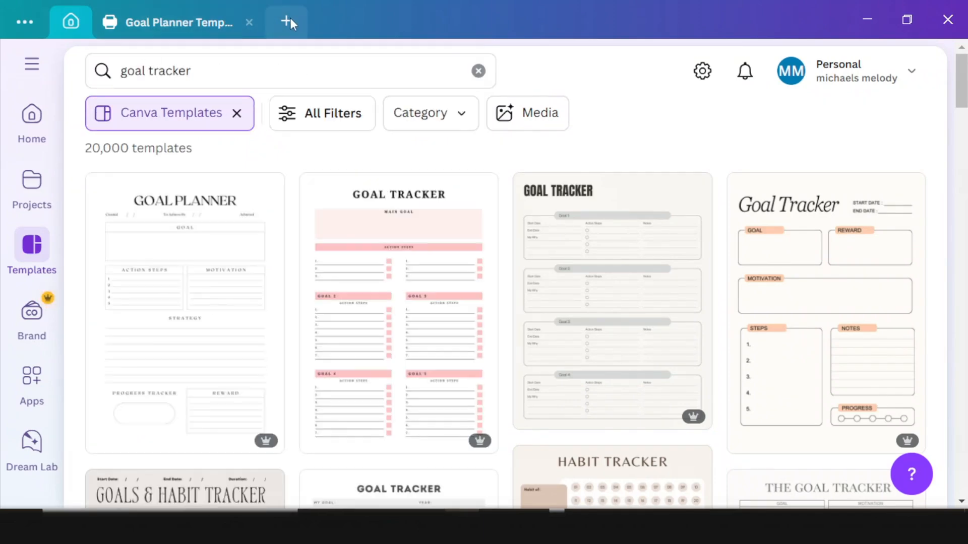
Step: Create a new custom-size Canva design of 1280 × 720 px
click(287, 21)
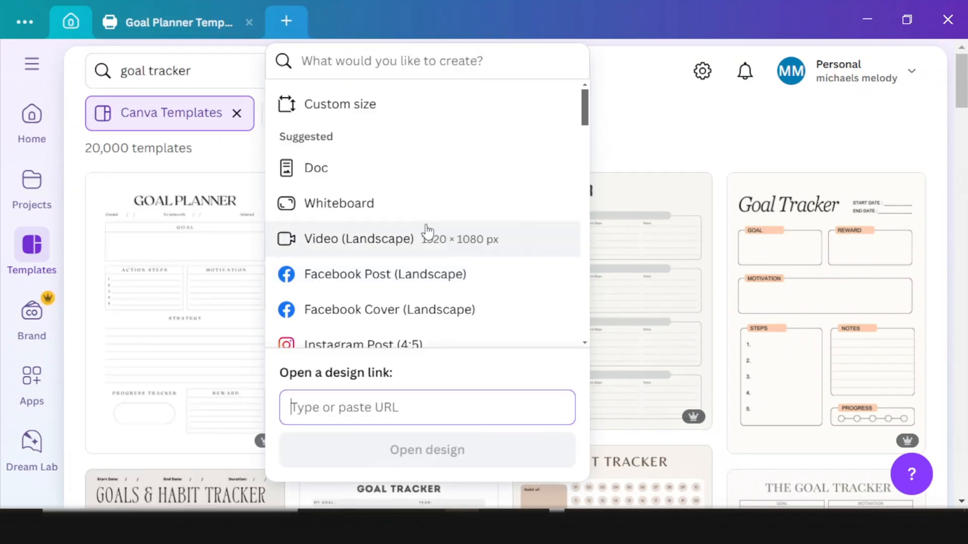
click(367, 102)
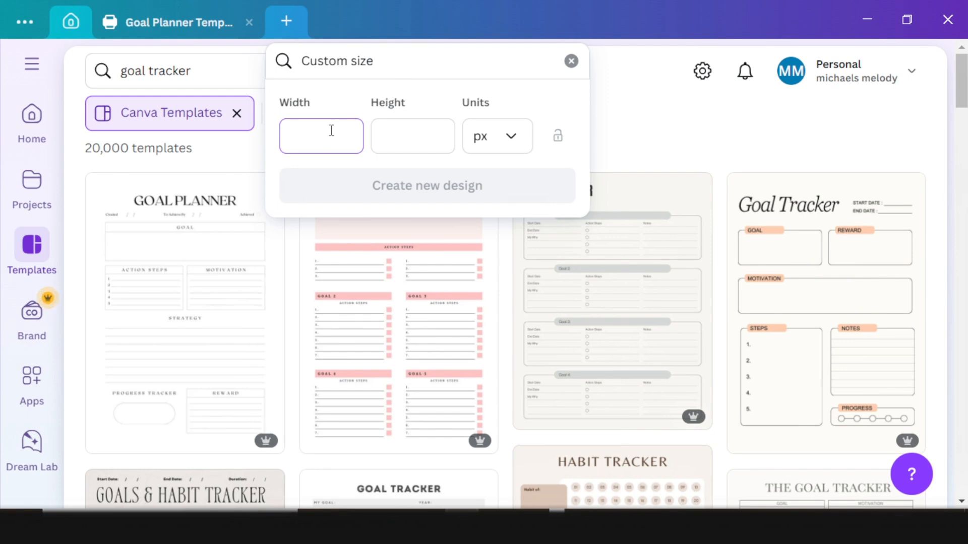
click(419, 146)
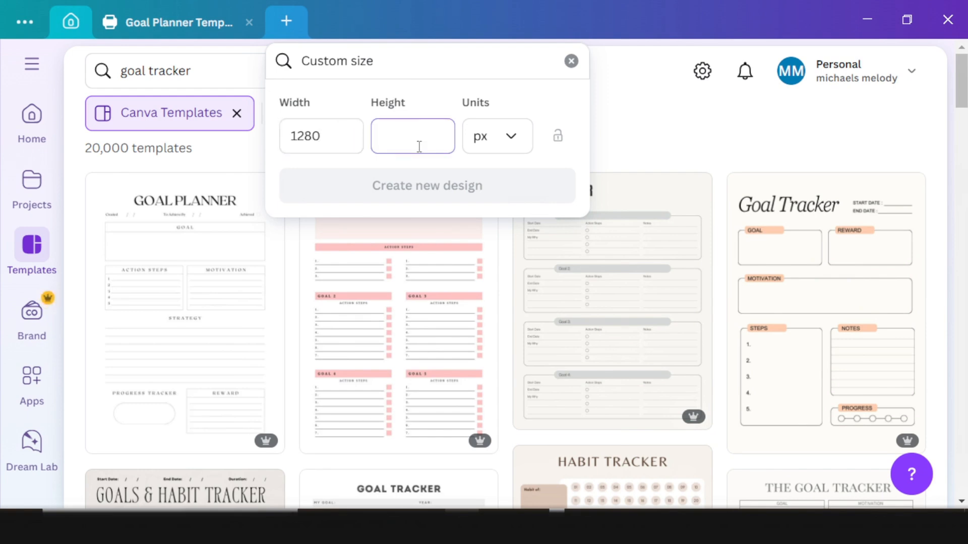
text(720)
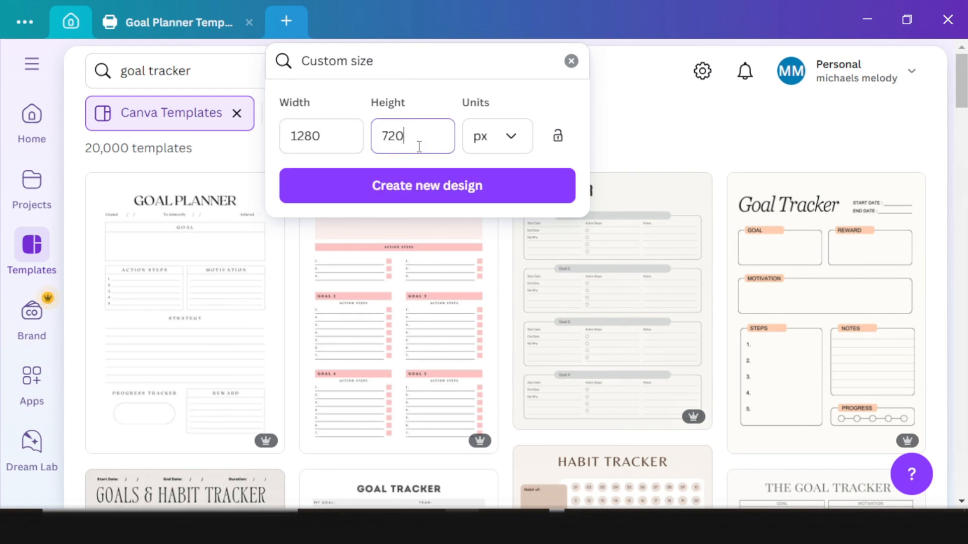
click(426, 204)
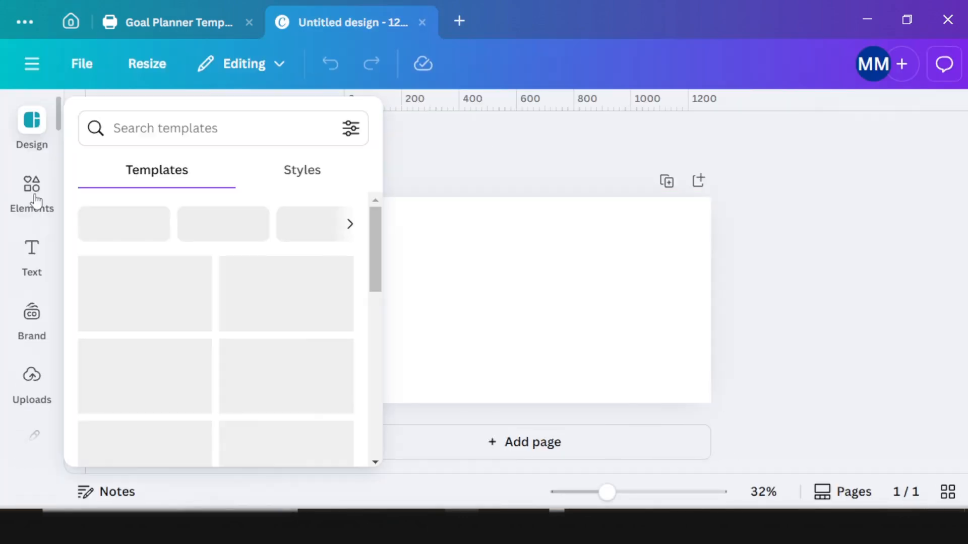
Step: Place a laptop mockup from the Elements mockups on the blank cover page
click(32, 197)
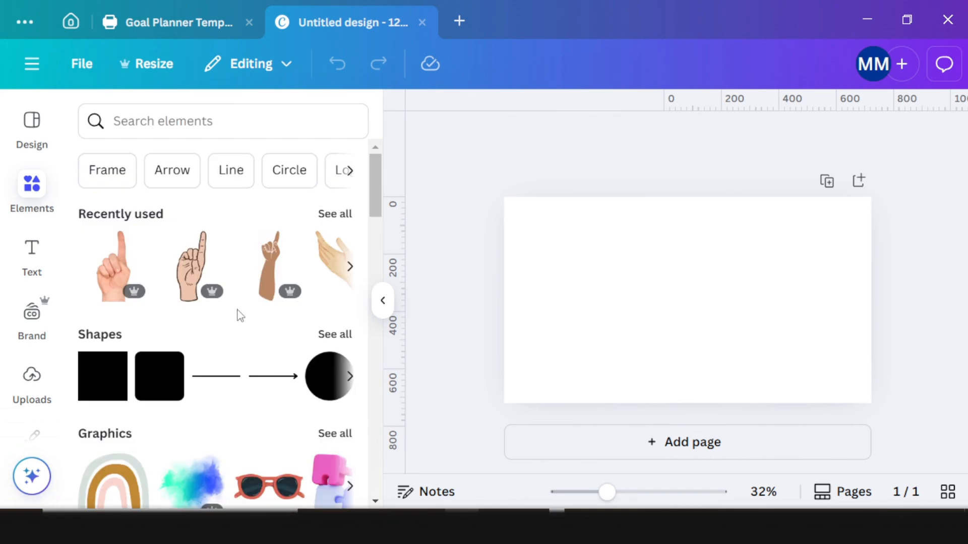
scroll(278, 477, down, 15)
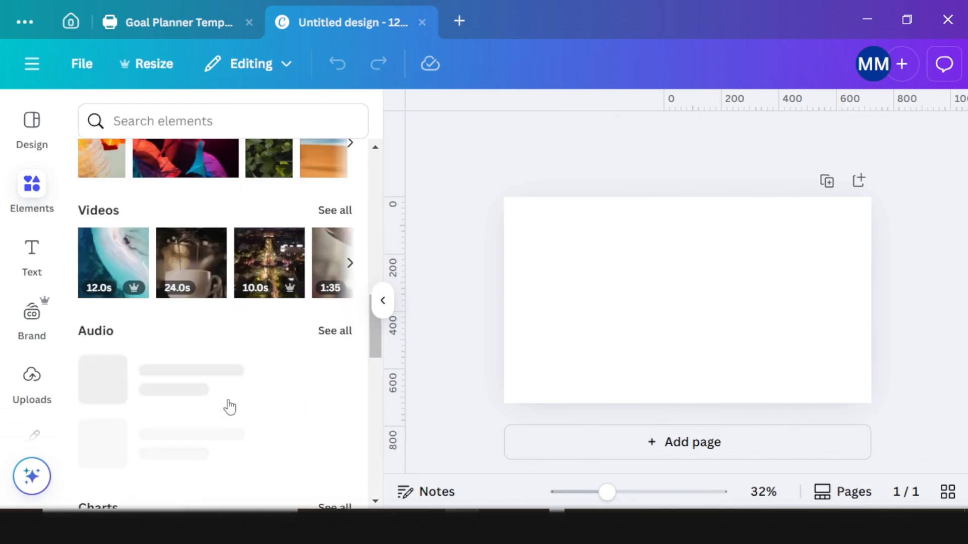
scroll(185, 349, down, 6)
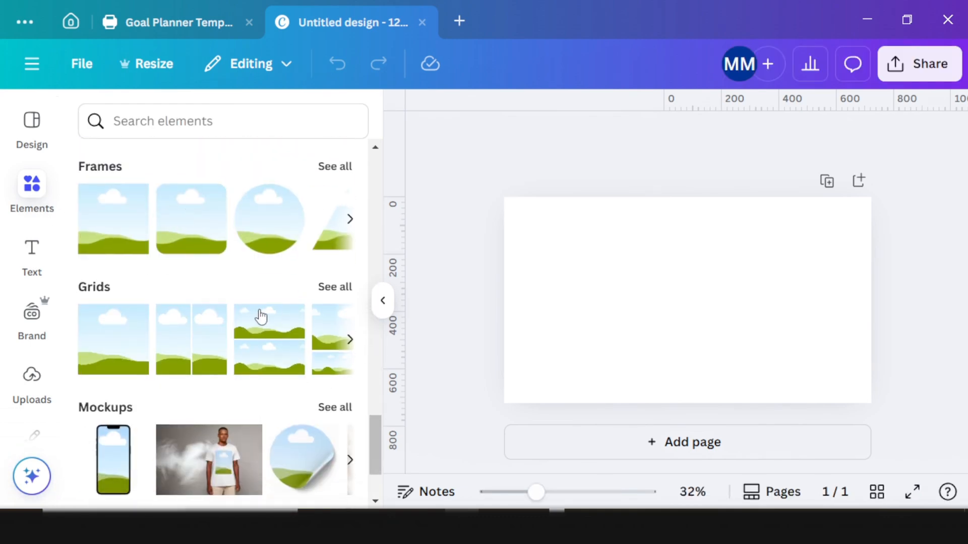
click(334, 289)
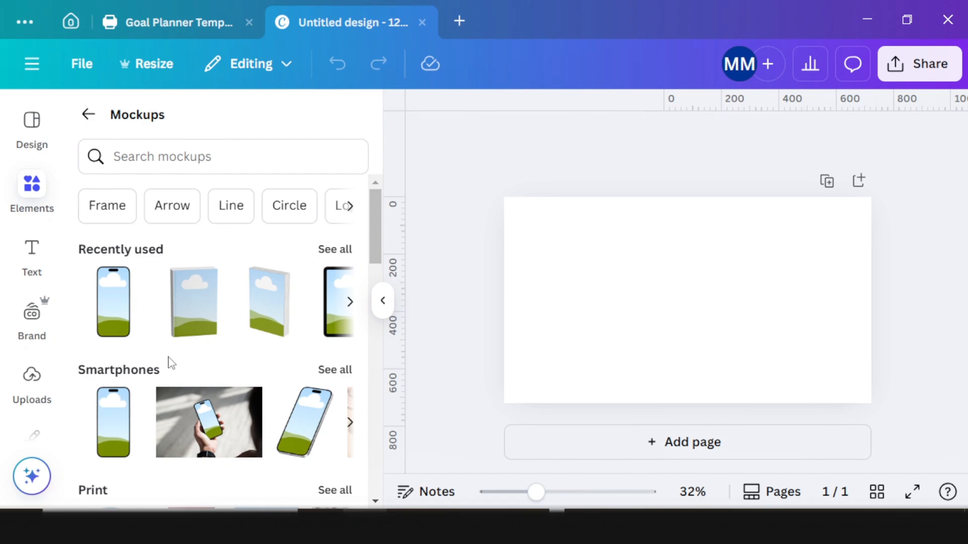
scroll(304, 386, down, 2)
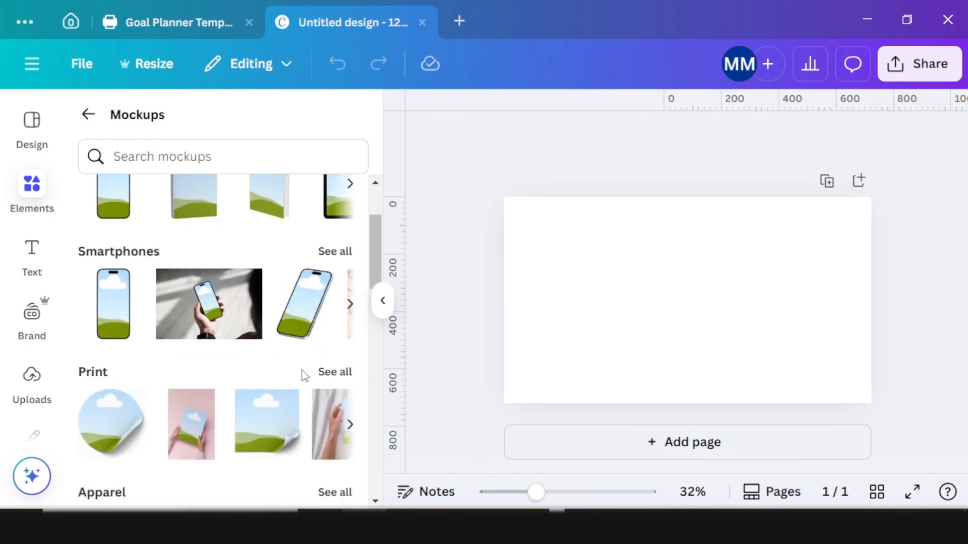
scroll(322, 277, down, 7)
scroll(298, 287, up, 1)
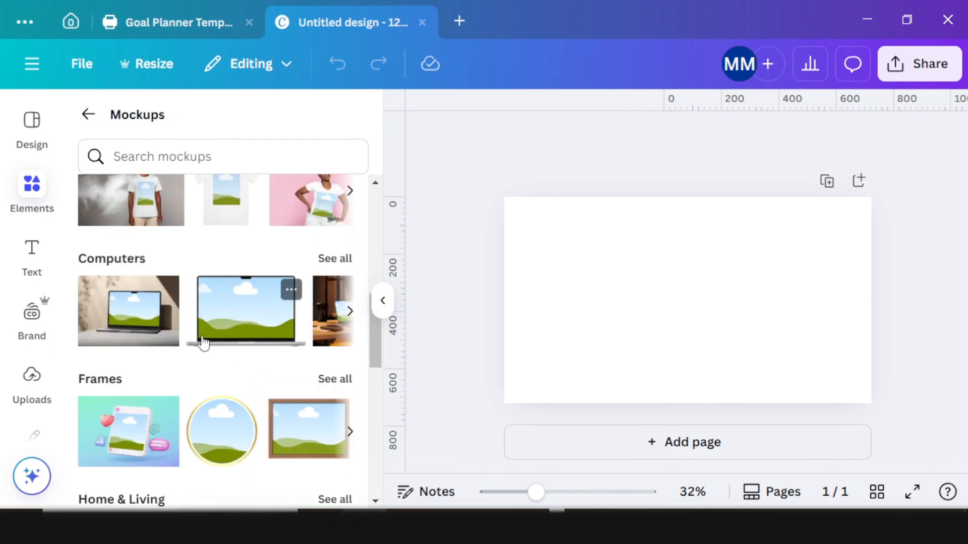
click(335, 260)
drag(174, 353, 680, 312)
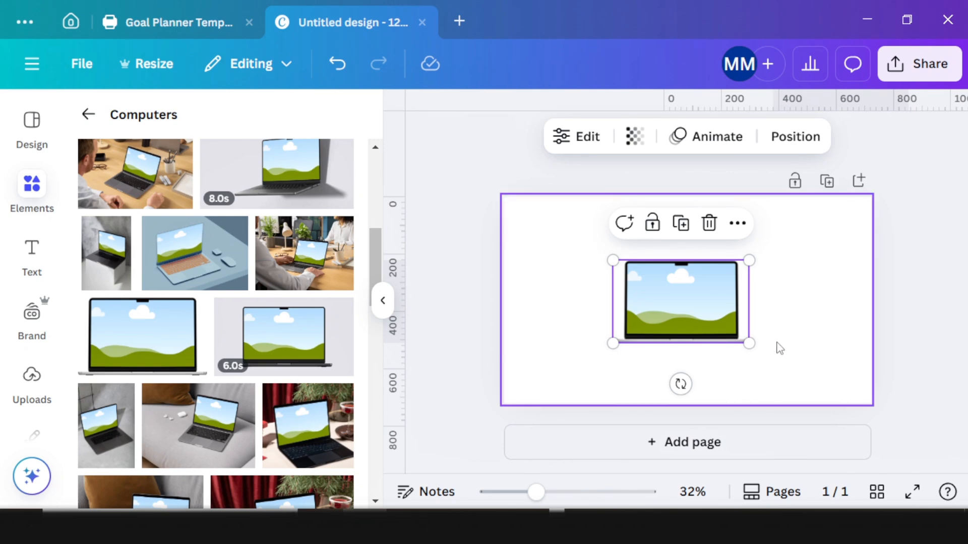
Step: Add a phone mockup left and an enlarged tablet mockup right of the laptop
scroll(268, 417, down, 5)
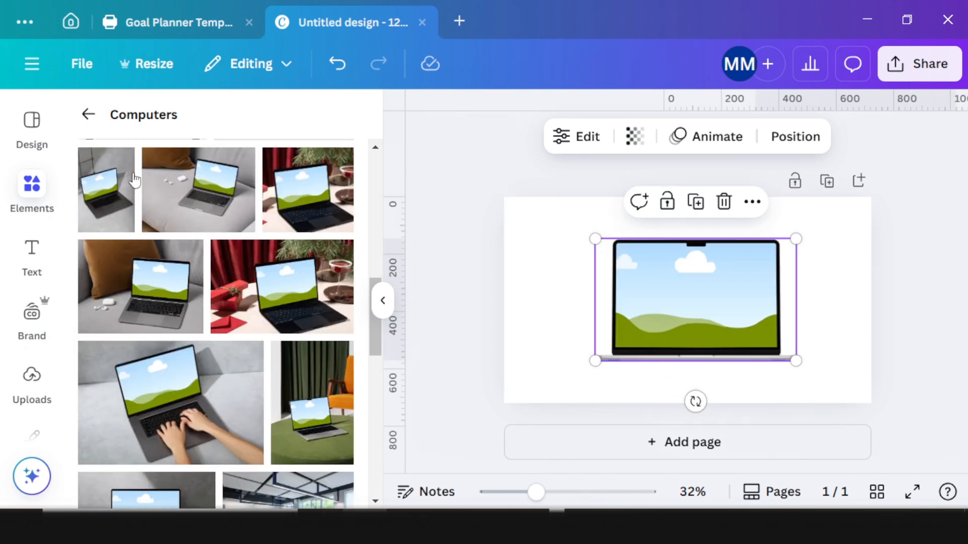
click(88, 115)
scroll(211, 348, down, 3)
scroll(220, 364, down, 3)
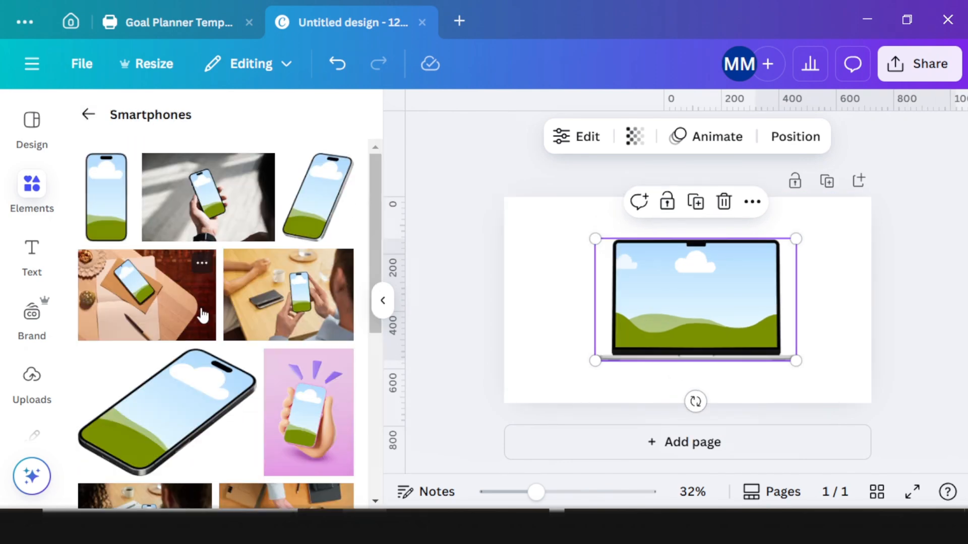
drag(186, 206, 547, 263)
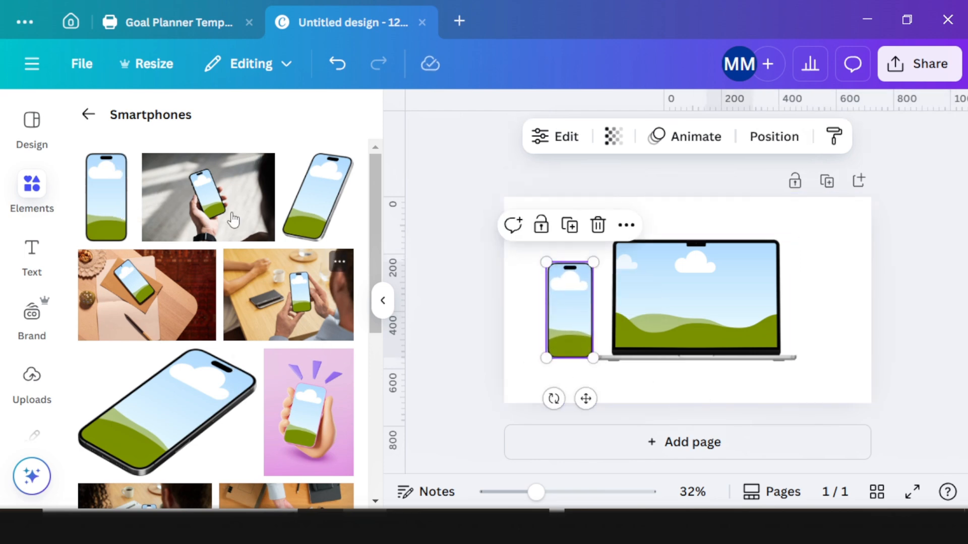
click(93, 119)
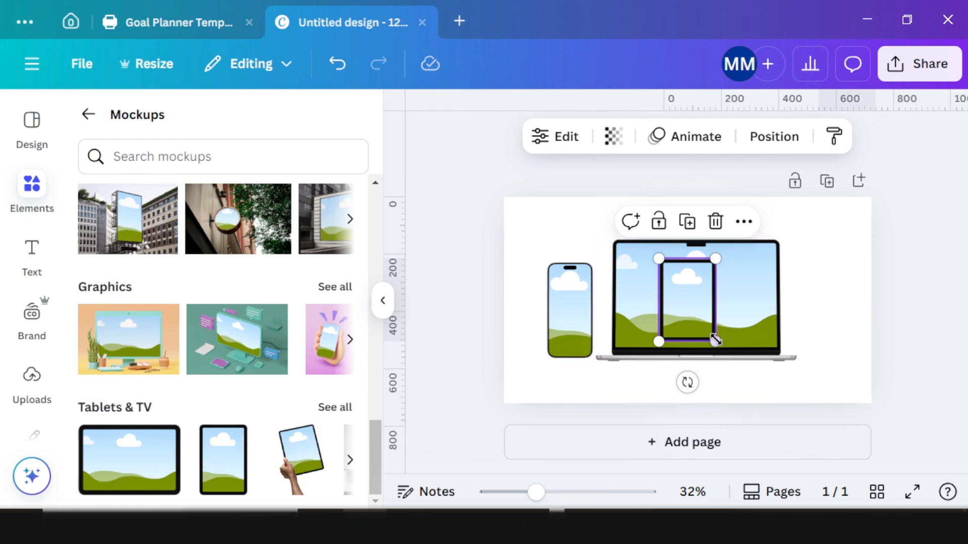
drag(721, 346, 810, 331)
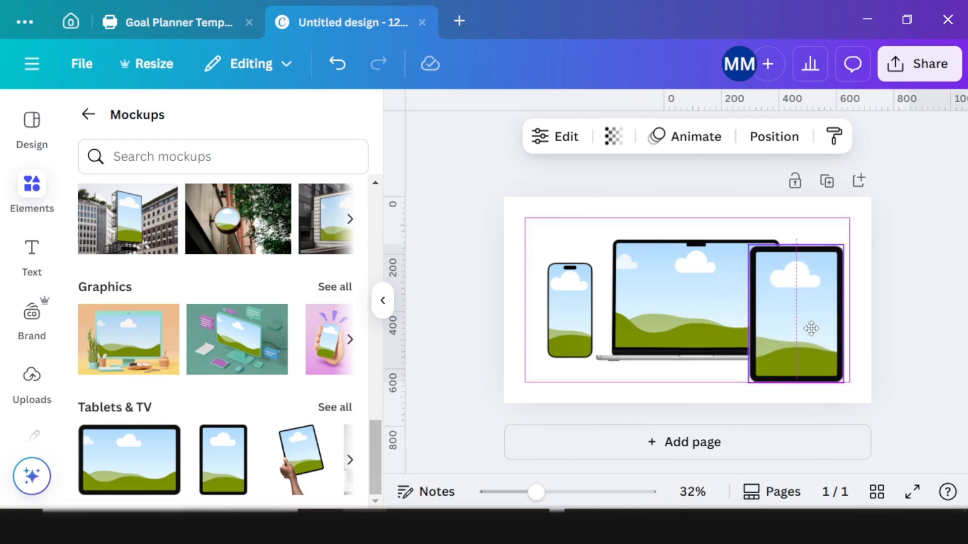
drag(561, 300, 579, 303)
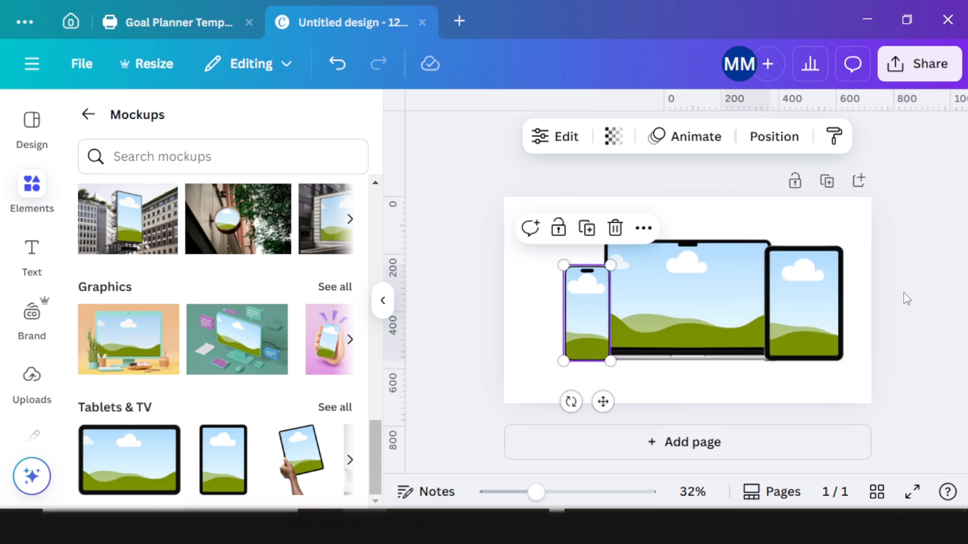
click(192, 31)
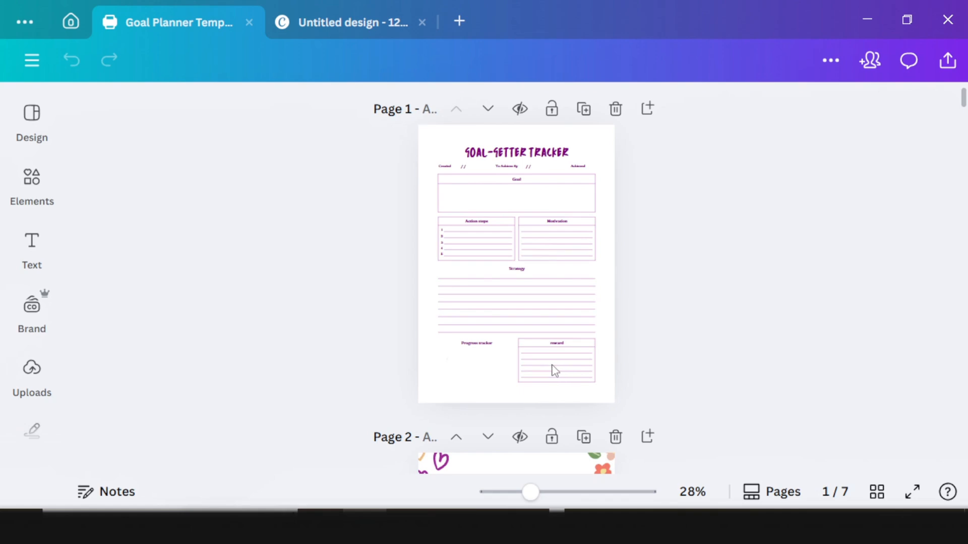
Step: Choose PNG as the goal planner's download file type
scroll(510, 242, down, 3)
scroll(509, 244, up, 1)
scroll(509, 244, down, 1)
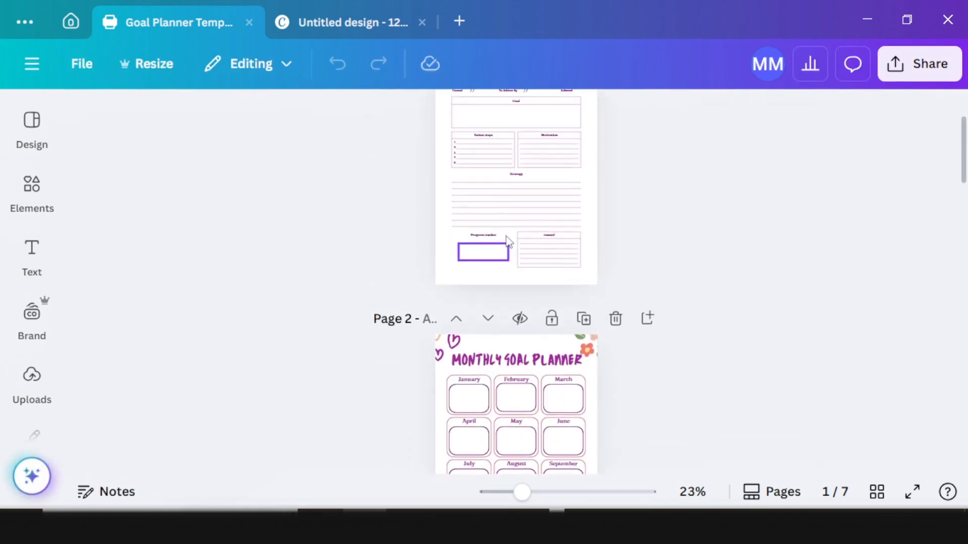
scroll(508, 240, up, 2)
scroll(605, 283, down, 2)
scroll(568, 244, up, 1)
scroll(568, 244, up, 2)
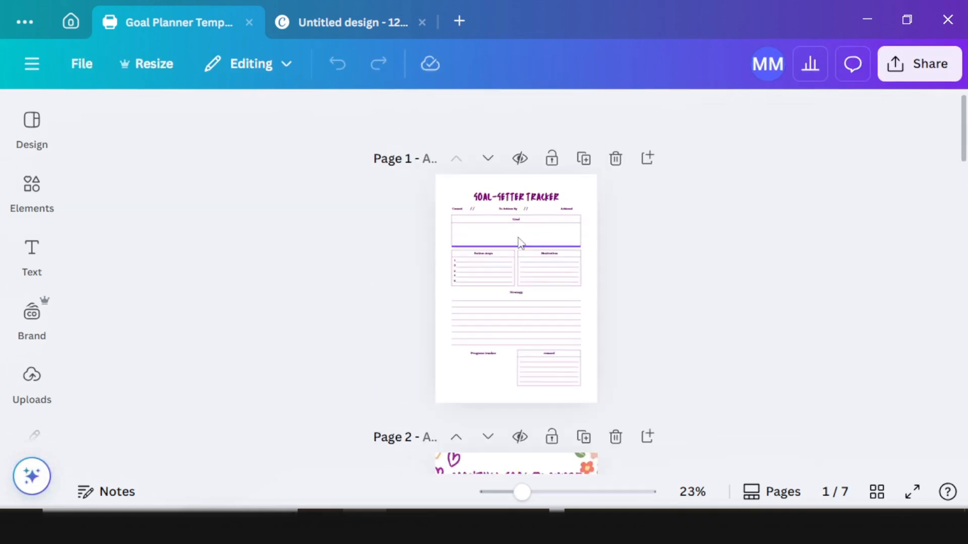
click(915, 70)
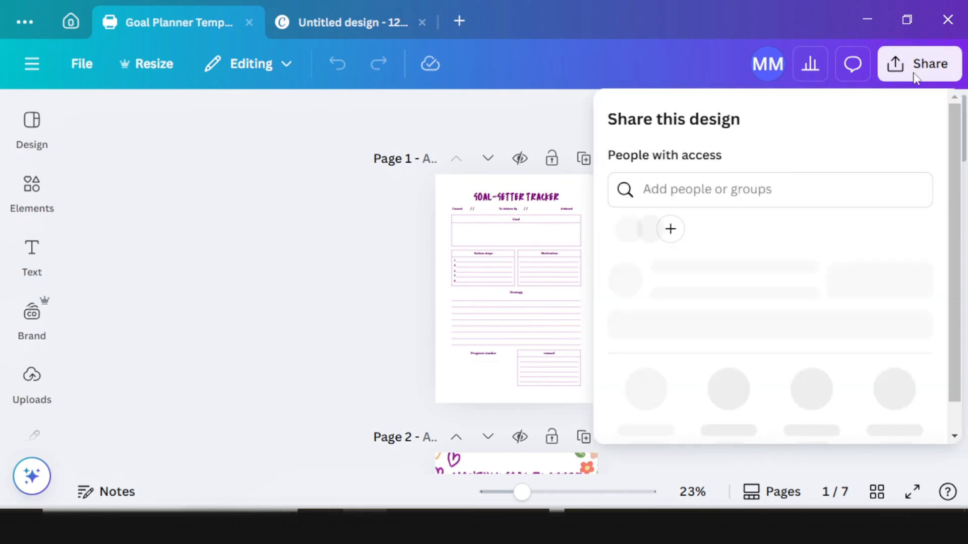
scroll(673, 353, down, 1)
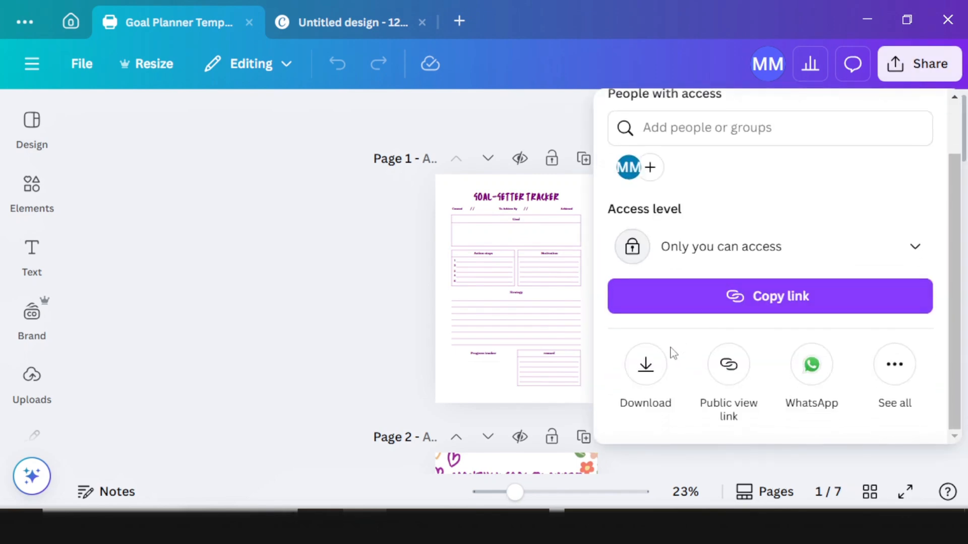
click(645, 367)
click(687, 196)
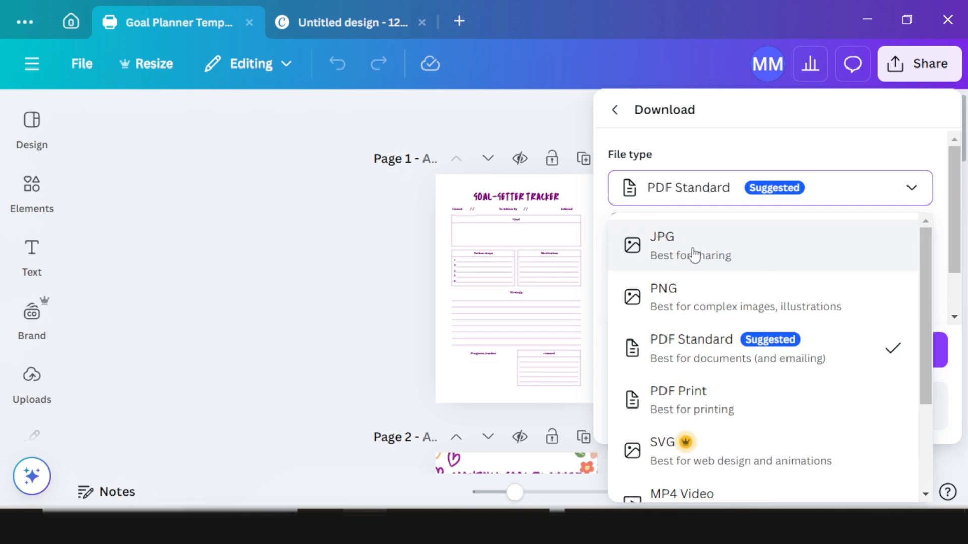
click(698, 305)
Step: Limit the selection to Page 1 only and download it as a PNG
scroll(686, 298, down, 2)
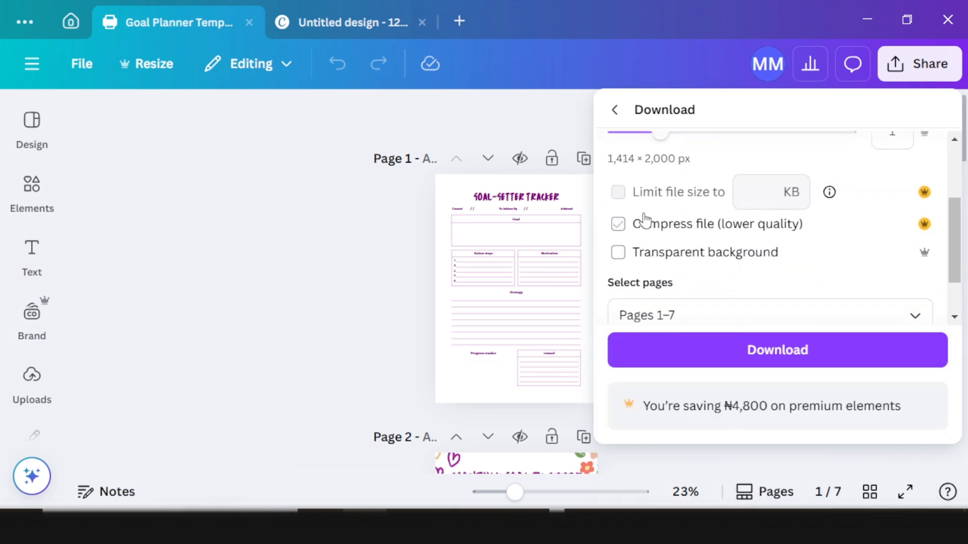
scroll(655, 232, down, 1)
click(706, 266)
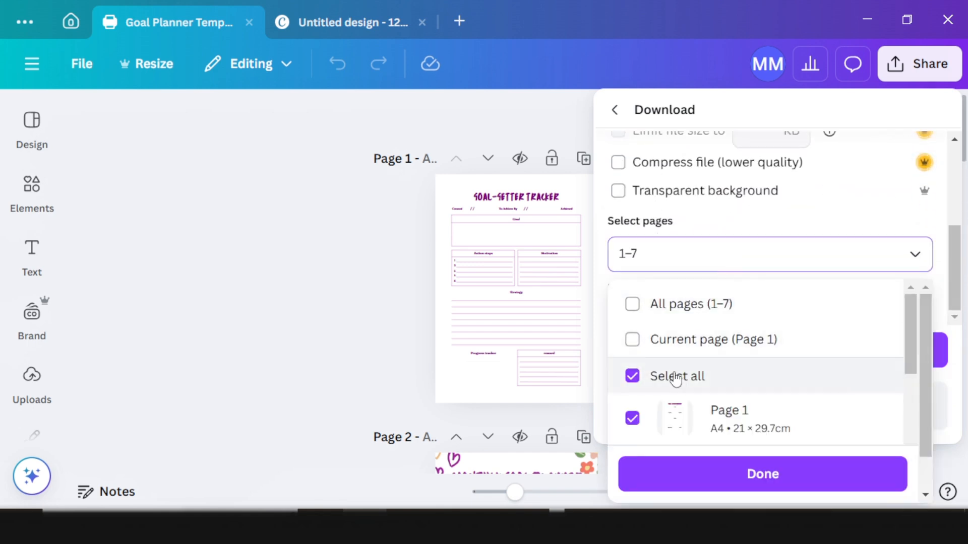
click(632, 377)
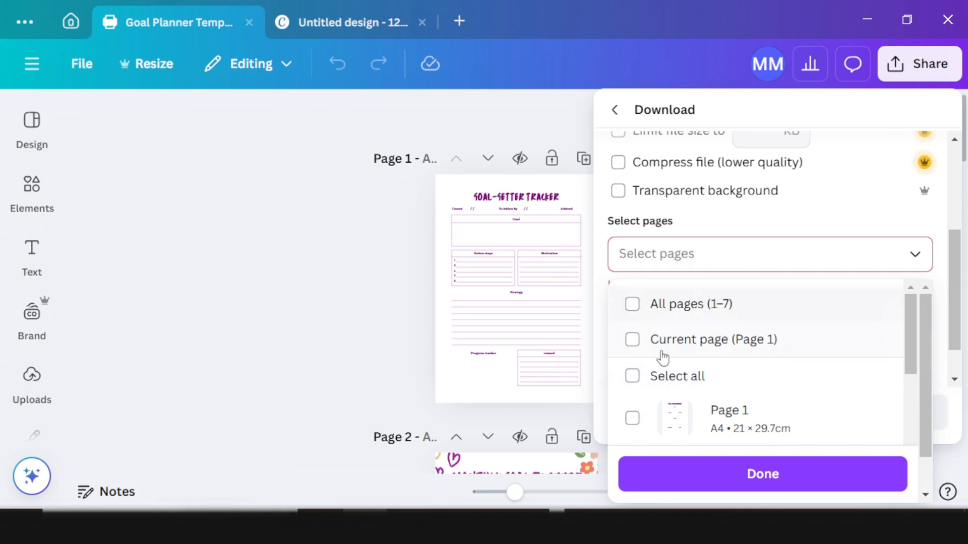
scroll(658, 363, down, 2)
click(632, 304)
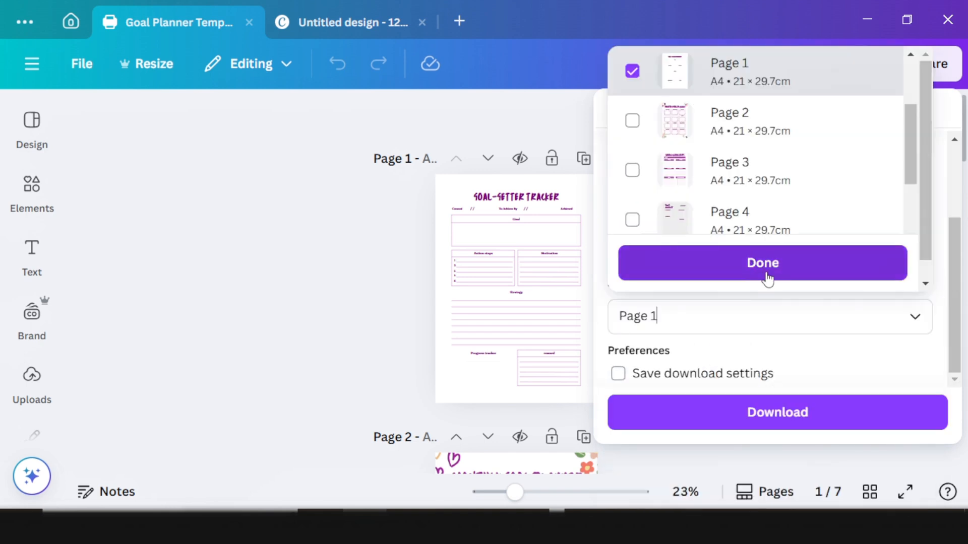
click(767, 277)
click(765, 403)
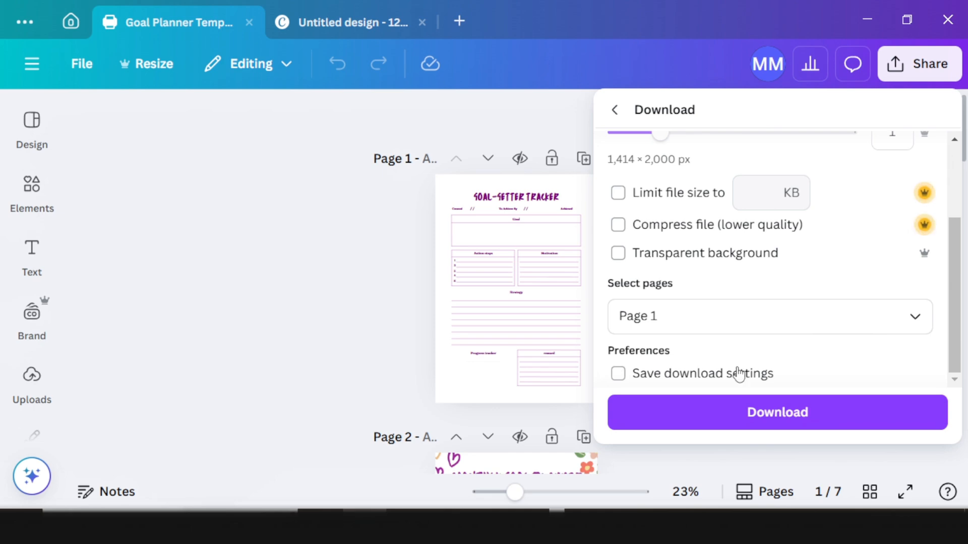
click(347, 28)
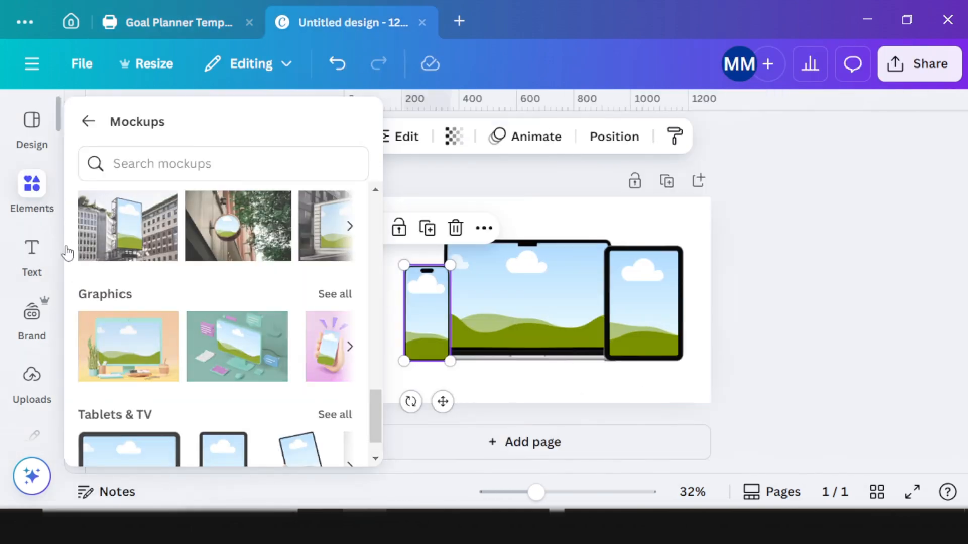
Step: Fill the laptop mockup's screen with the uploaded goal tracker image
click(32, 376)
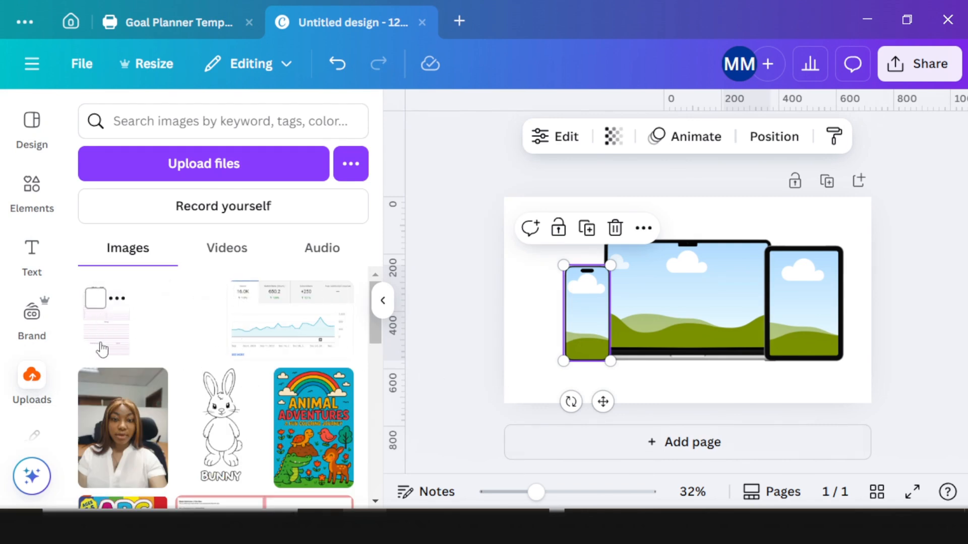
drag(102, 349, 675, 303)
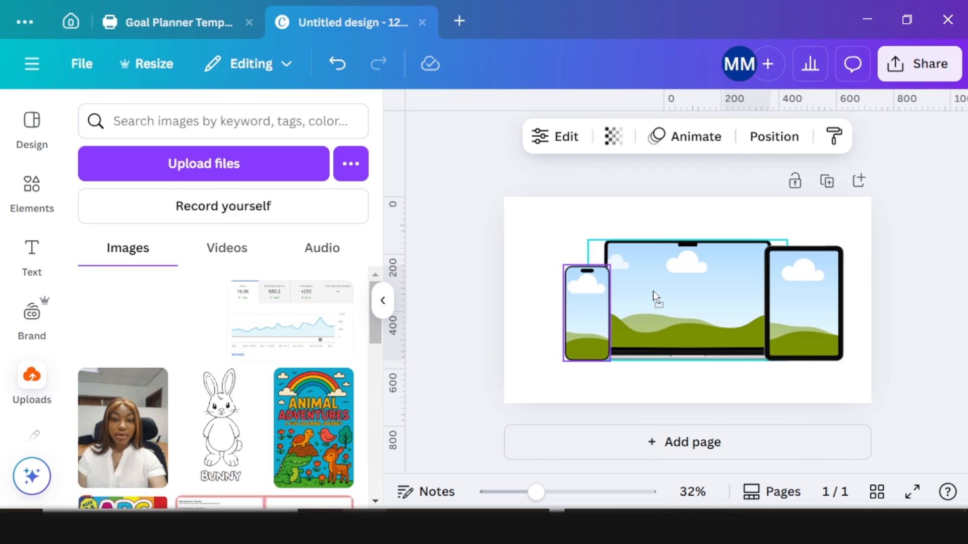
drag(609, 353, 674, 287)
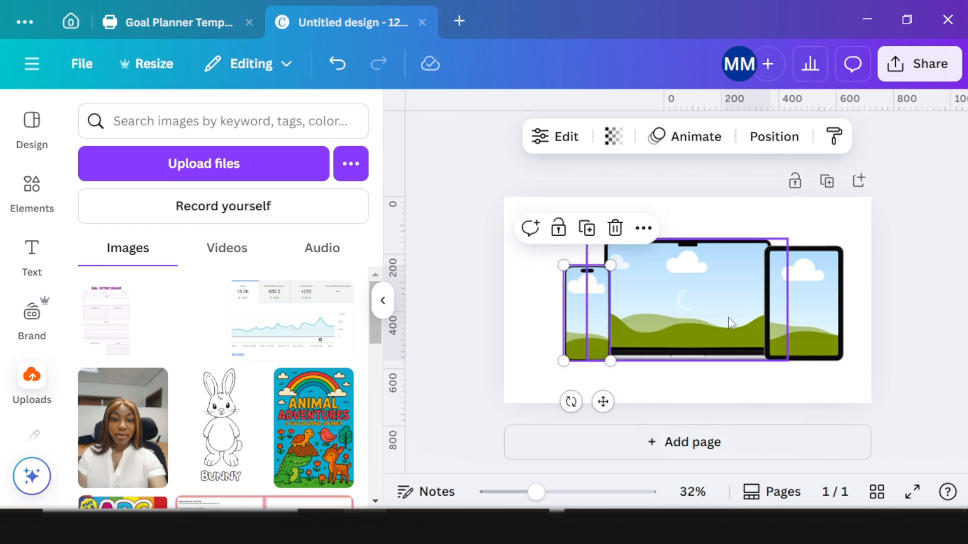
click(692, 302)
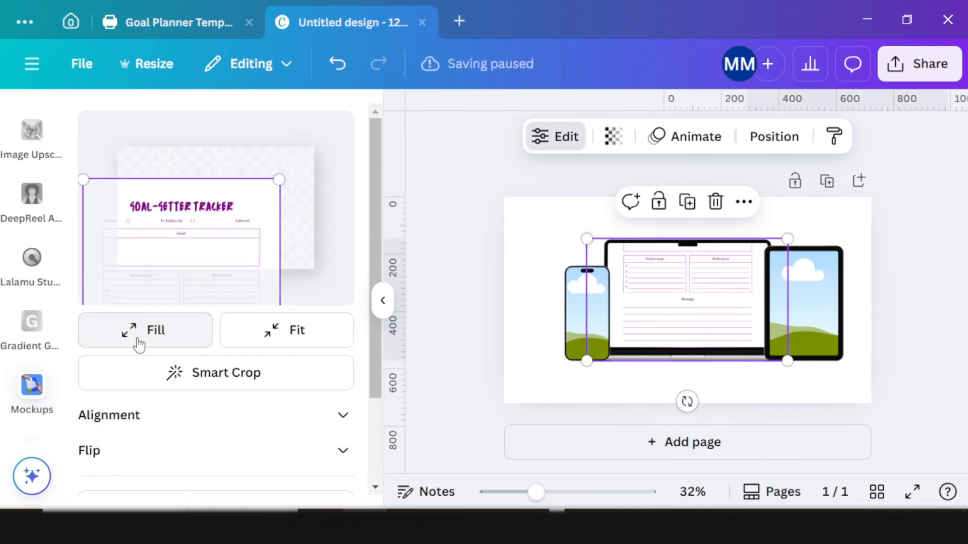
click(179, 318)
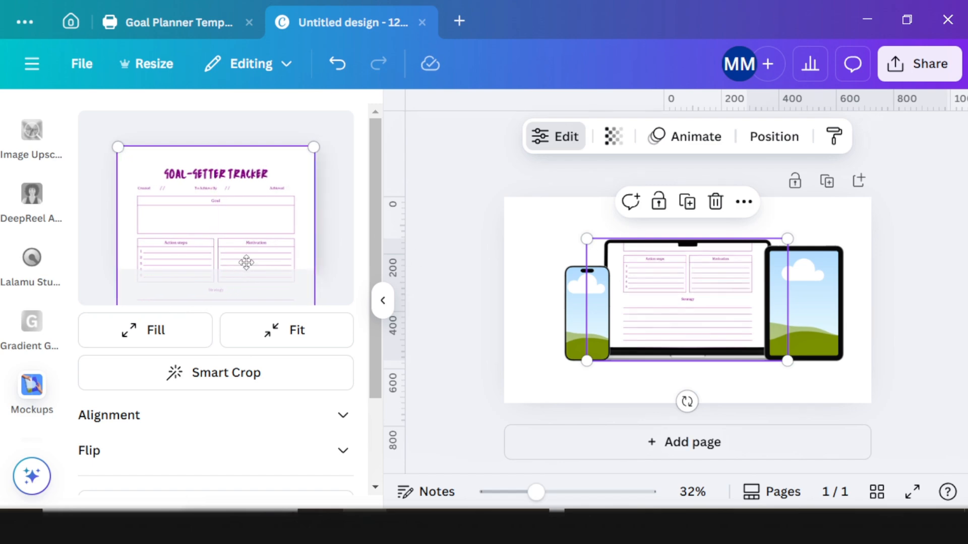
scroll(255, 404, down, 2)
click(234, 440)
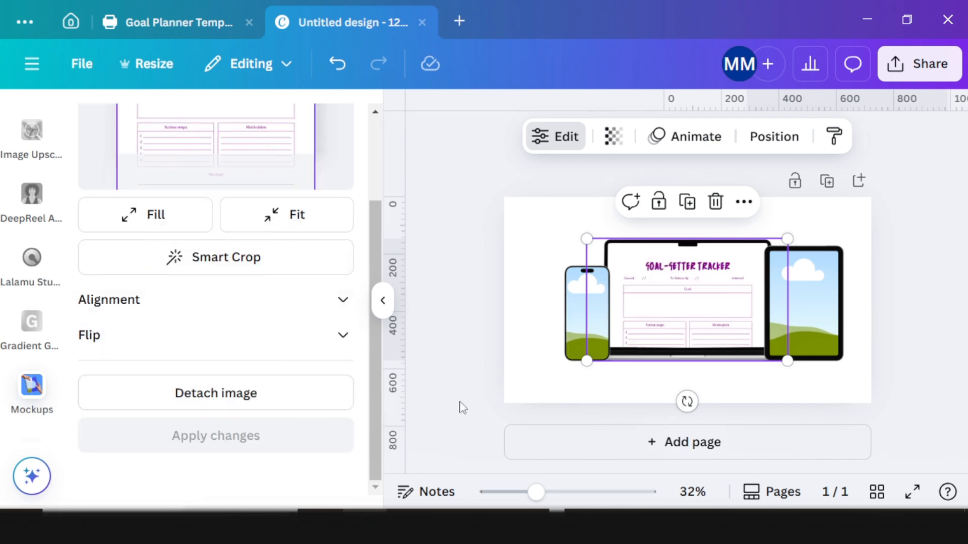
Step: Place the uploaded tracker image on the phone mockup's screen
scroll(23, 353, down, 3)
scroll(29, 338, up, 3)
click(34, 307)
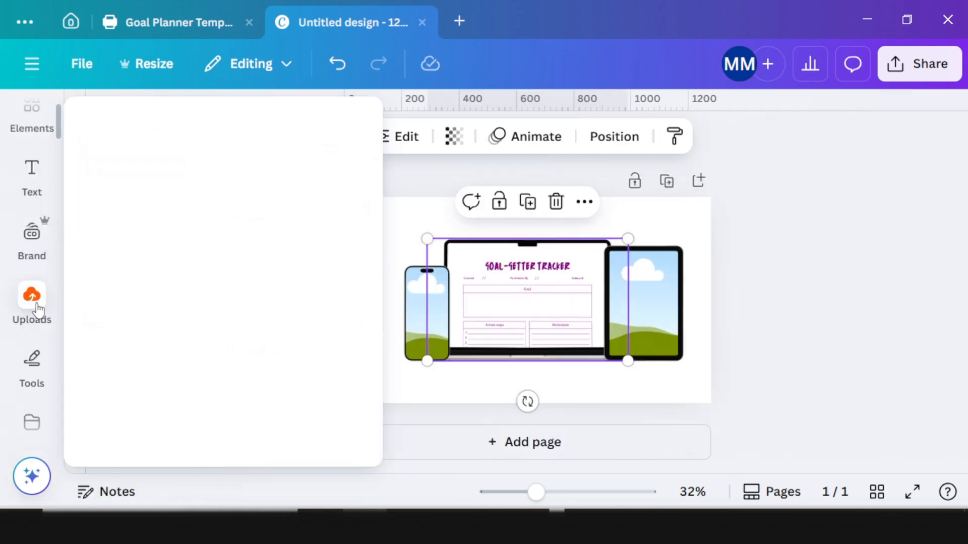
drag(112, 331, 587, 313)
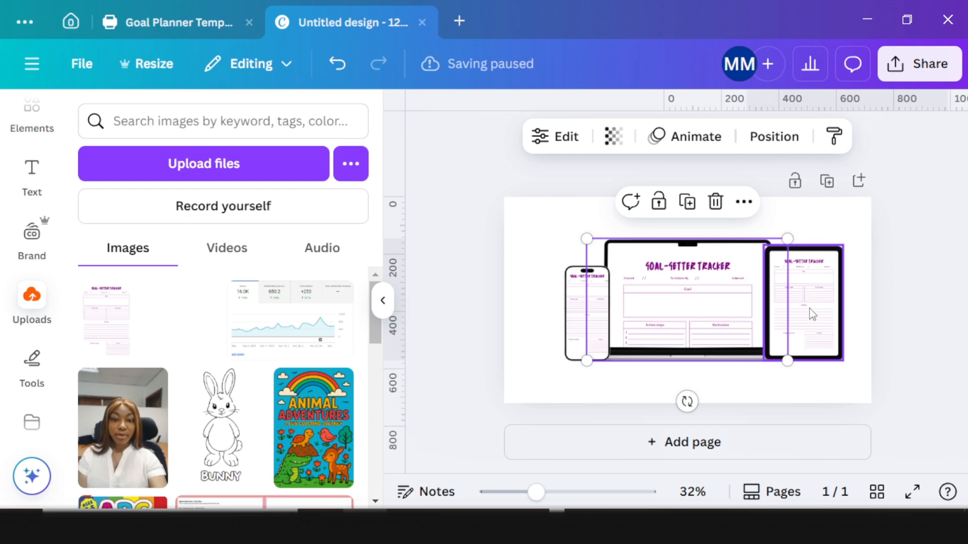
click(536, 238)
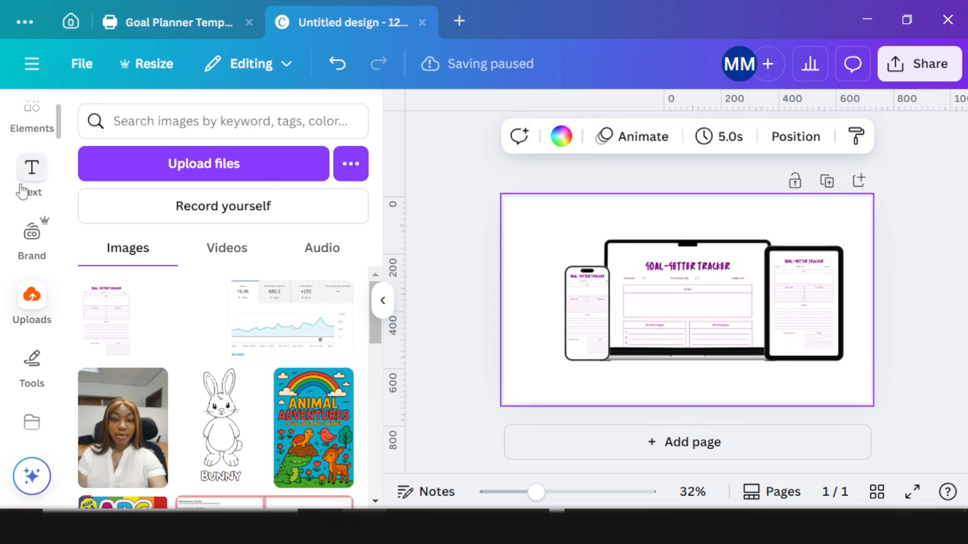
Step: Search for a 'simple' background and set the red wave image as the page background
scroll(30, 216, up, 2)
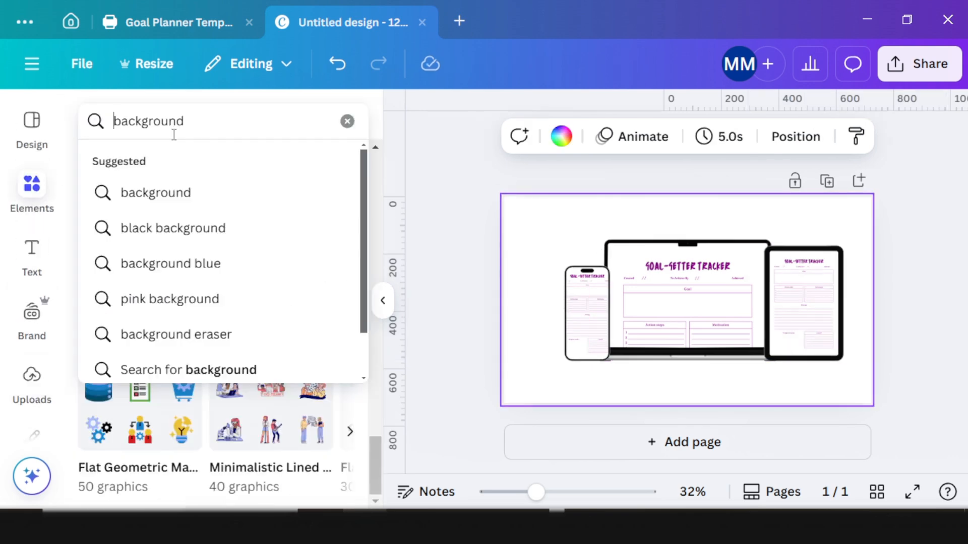
key(Home)
text(simple)
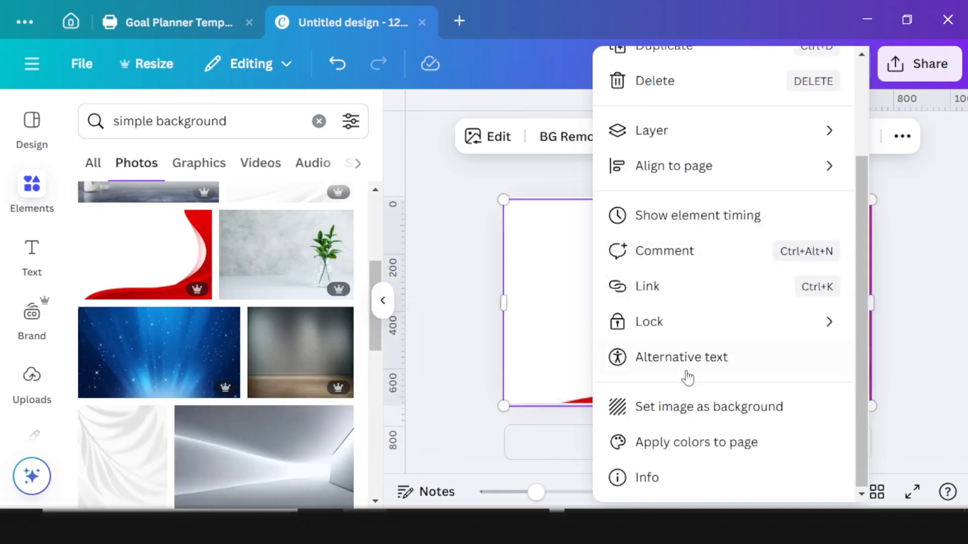
click(689, 406)
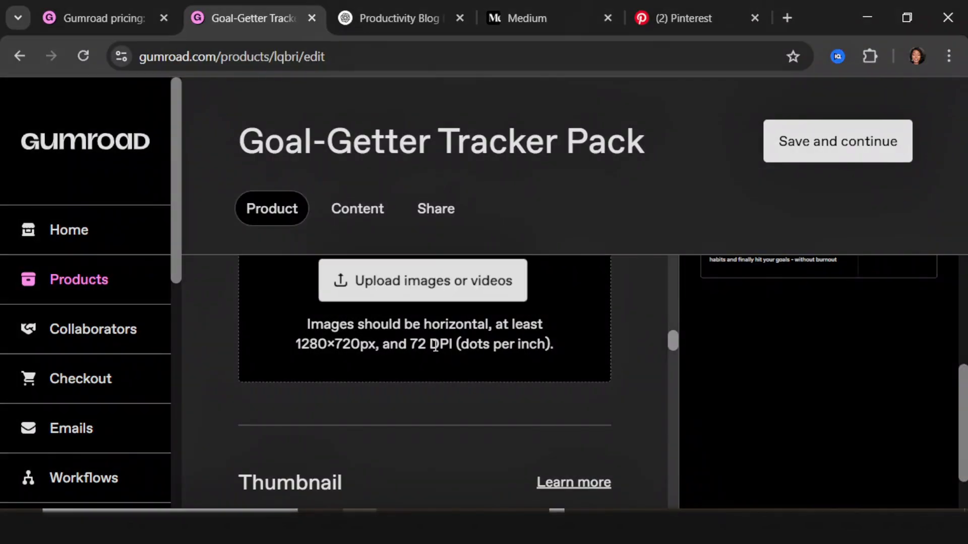
Step: Keep 'I want this!' as the Goal-Getter Tracker Pack's call to action
scroll(389, 402, up, 5)
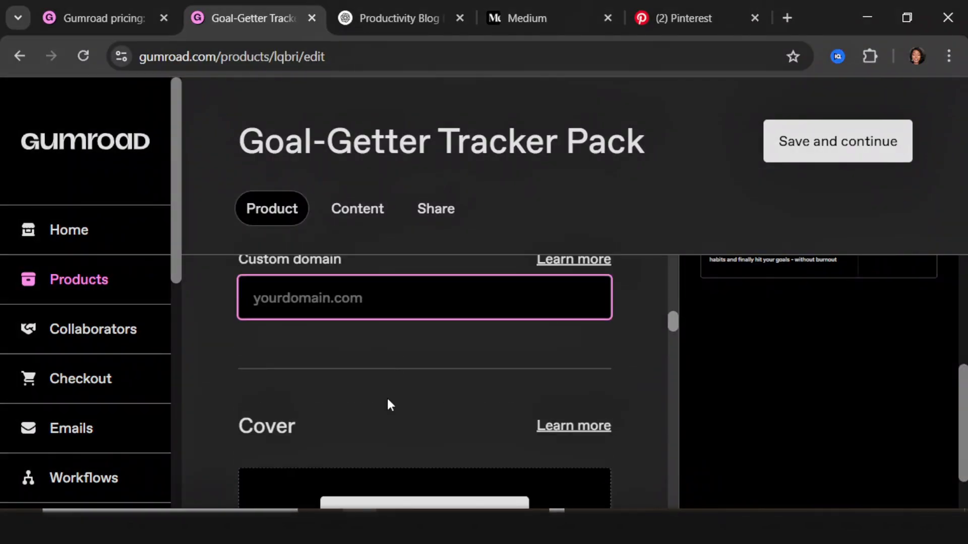
scroll(389, 402, down, 2)
scroll(392, 388, up, 1)
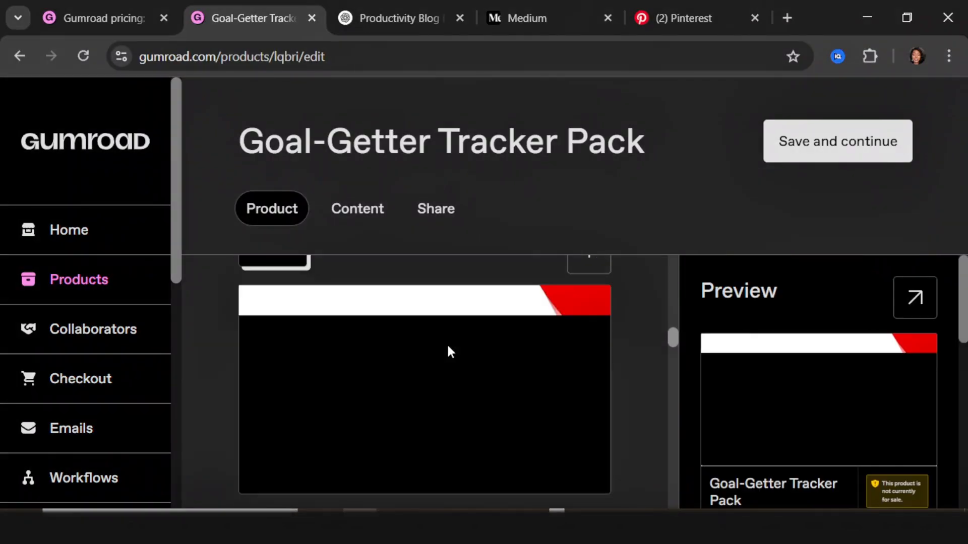
scroll(437, 349, up, 1)
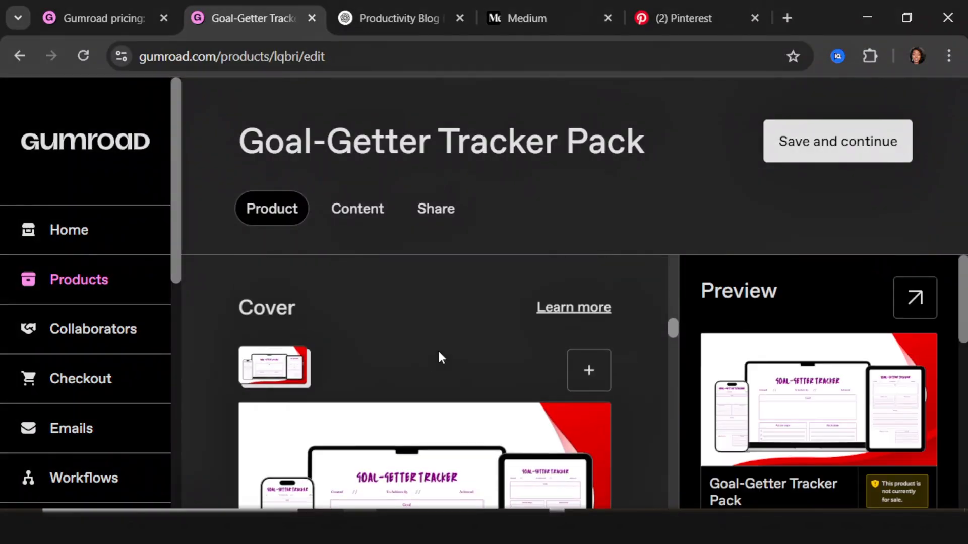
scroll(434, 369, down, 1)
scroll(435, 375, down, 5)
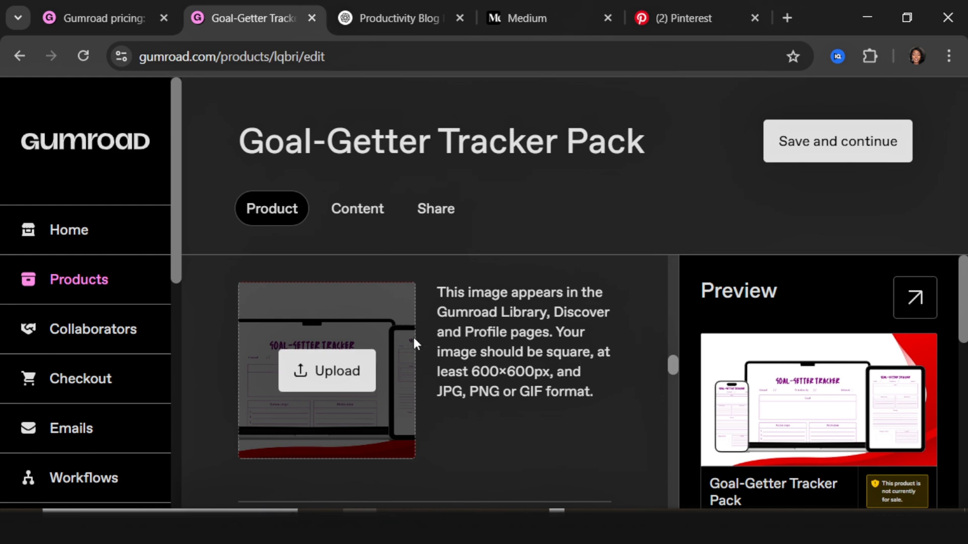
scroll(353, 408, down, 5)
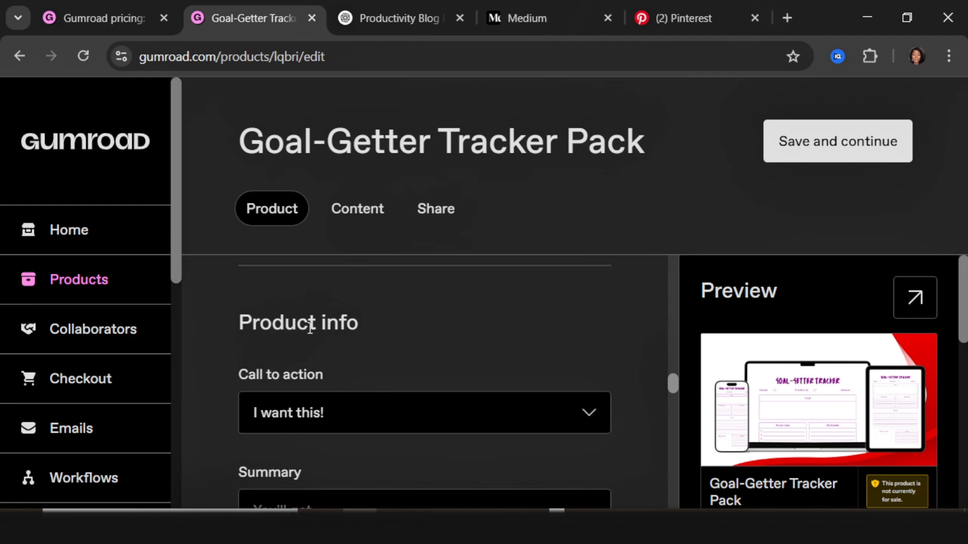
click(302, 413)
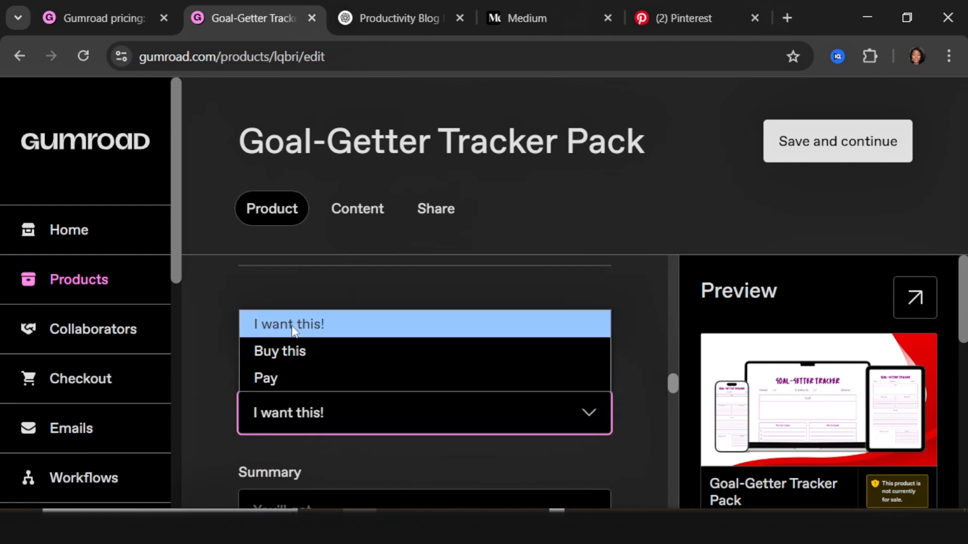
click(293, 325)
Step: Paste the prepared summary, fixing 'ction' to 'action' and adding 'quotes' after 'motivational'
scroll(297, 337, down, 4)
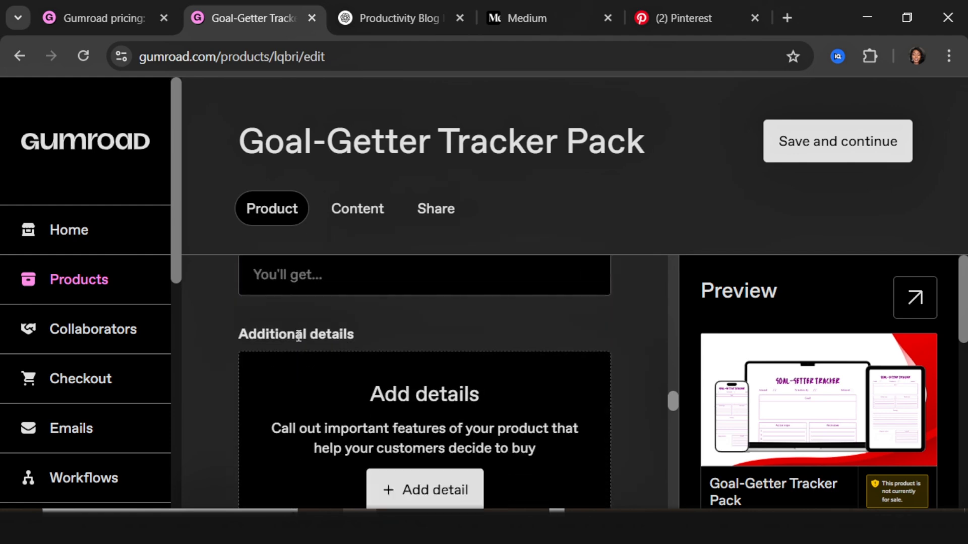
scroll(299, 336, up, 2)
click(315, 407)
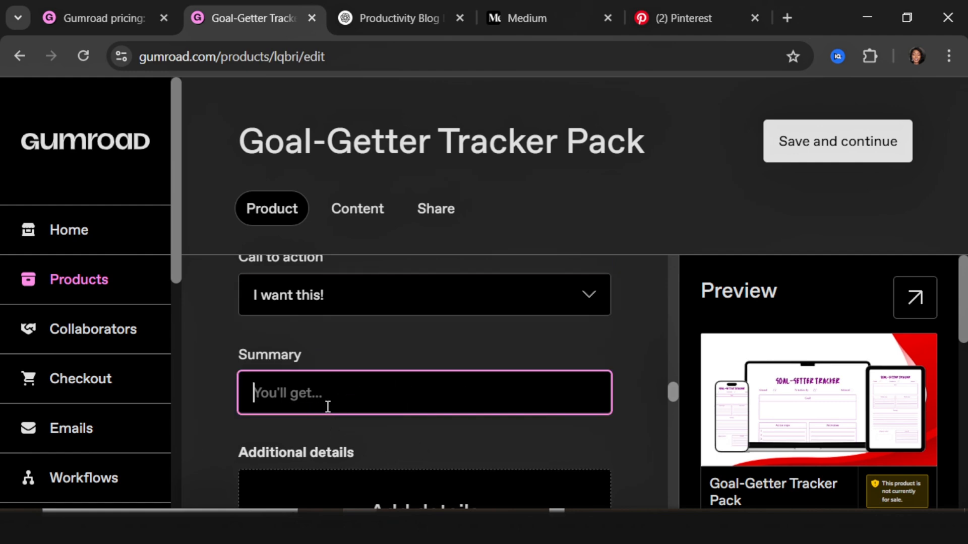
key(ctrl+v)
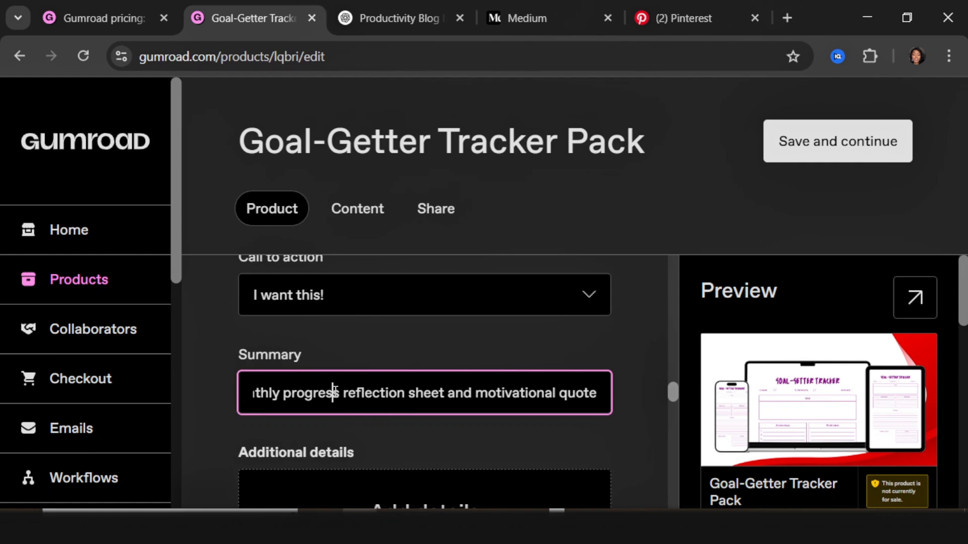
key(Left)
key(Left)
key(Left)
key(Left)
key(Left)
key(Left)
key(Left)
key(Left)
key(Left)
key(Left)
key(Left)
key(Left)
key(Left)
key(Left)
key(Left)
key(Left)
key(Left)
key(Left)
key(Left)
key(Left)
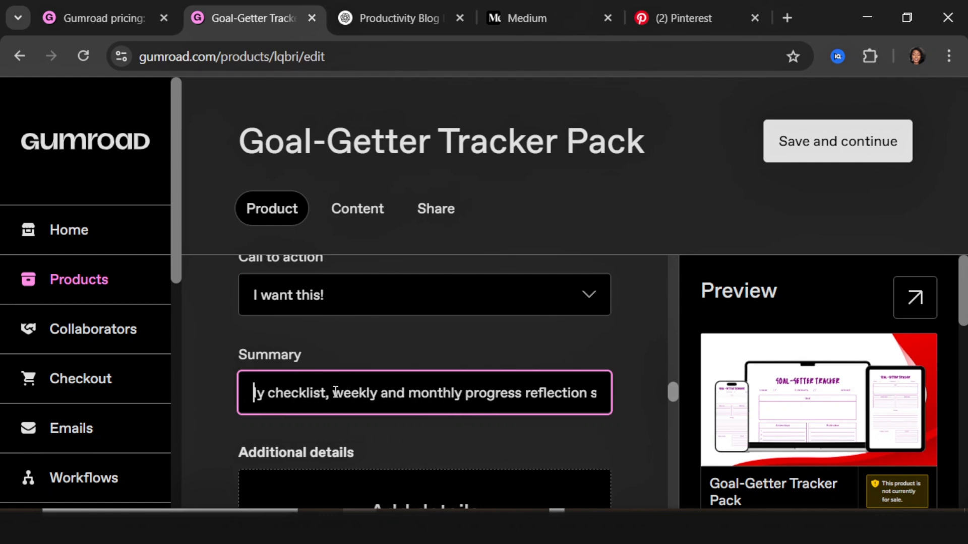
key(Left)
key(Left)
key(Left)
key(Left)
key(Left)
key(Left)
key(Left)
key(Left)
key(Left)
key(Left)
key(Left)
key(Left)
key(Left)
key(Left)
key(Left)
click(503, 393)
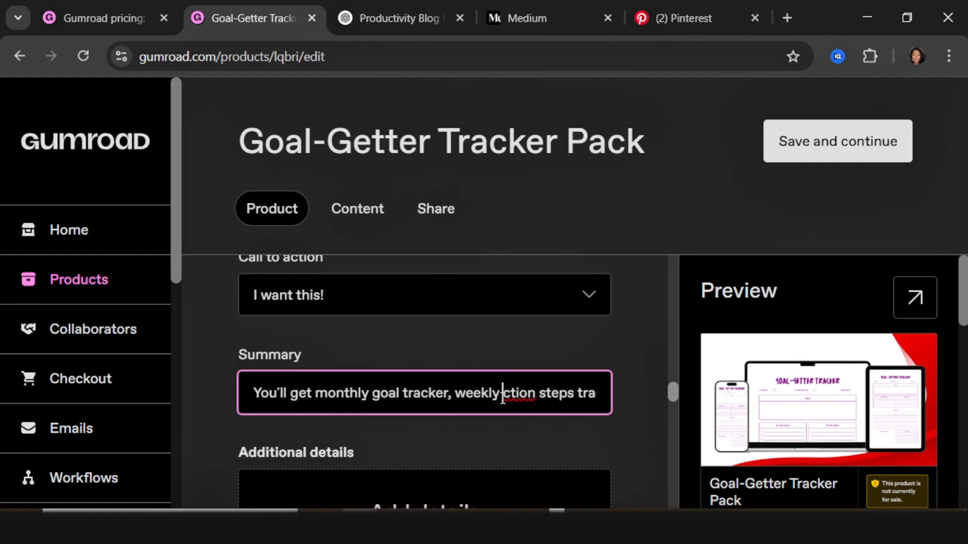
text(a)
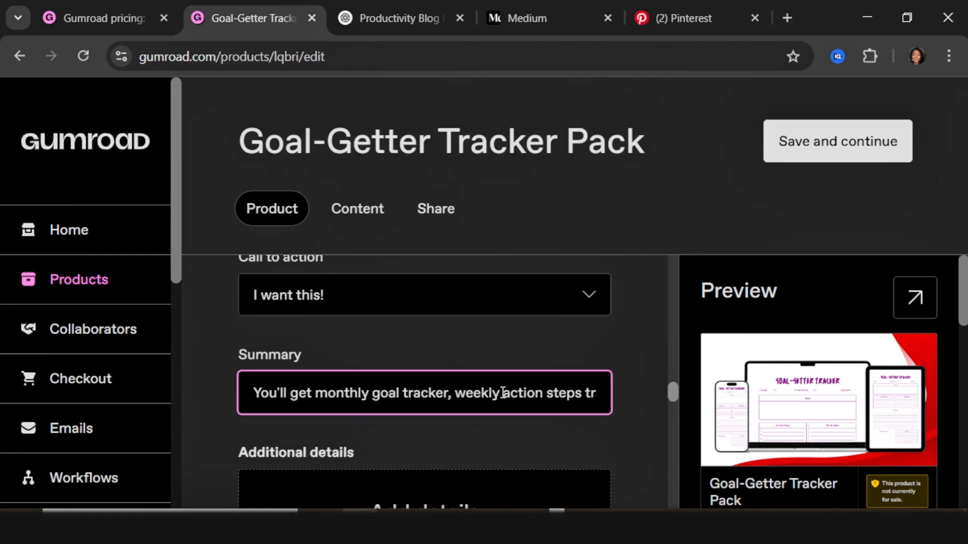
key(Right)
key(Right)
key(Right)
key(Right)
key(Right)
key(Right)
key(Right)
key(Right)
key(Right)
key(Right)
key(Right)
key(Right)
key(Right)
key(Right)
key(Right)
key(Right)
key(Right)
key(Right)
key(Right)
key(Right)
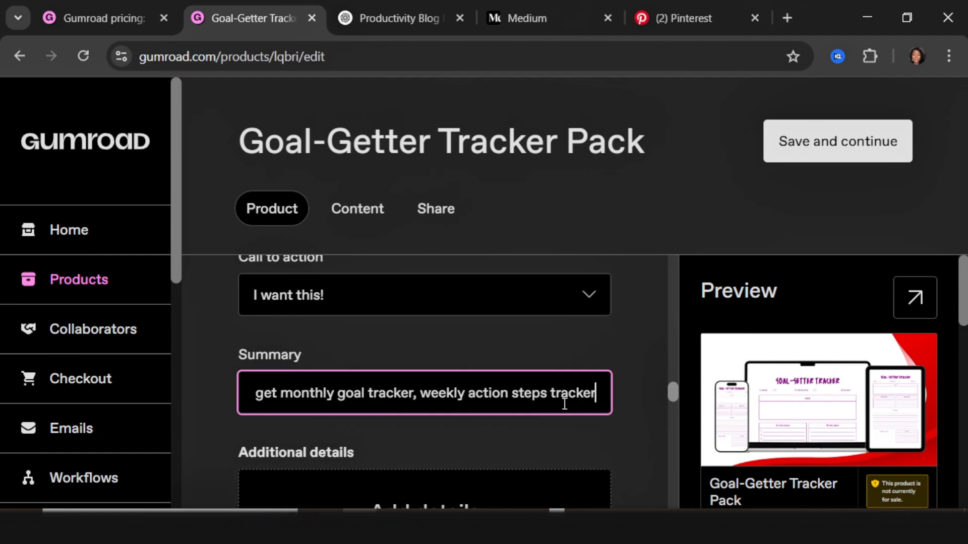
key(Right)
key(Right)
key(Right)
key(Right)
key(Right)
key(Right)
key(Right)
key(Right)
key(Right)
key(Right)
key(Right)
key(Right)
key(Right)
key(Right)
key(Right)
key(Right)
key(Right)
key(Right)
key(Right)
key(Right)
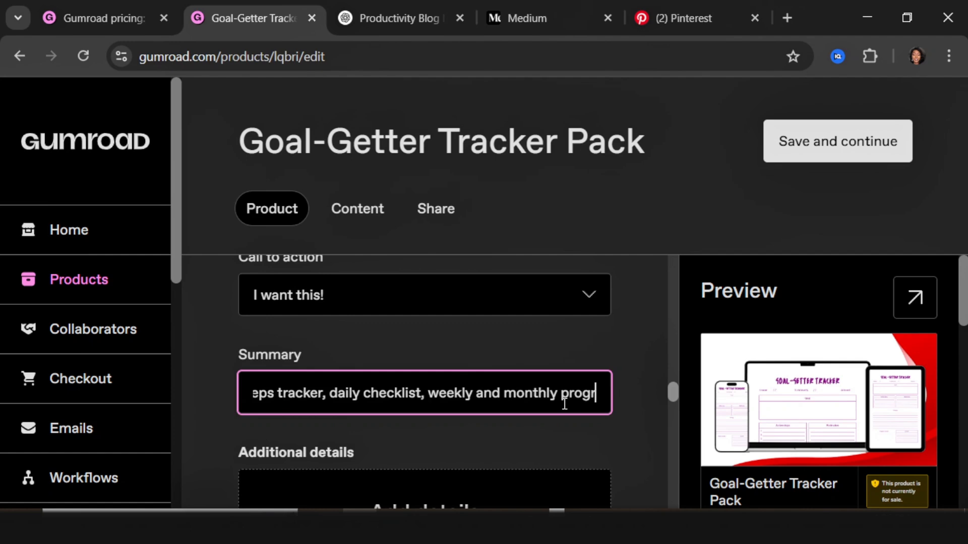
key(Right)
key(Right)
key(Right)
key(Right)
key(Right)
key(Right)
key(Right)
key(Right)
key(Right)
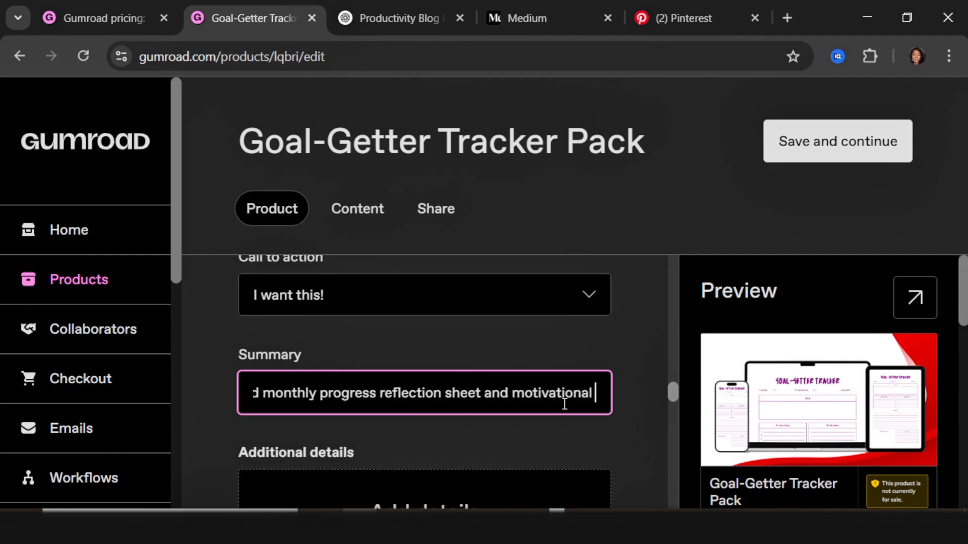
text(quotes)
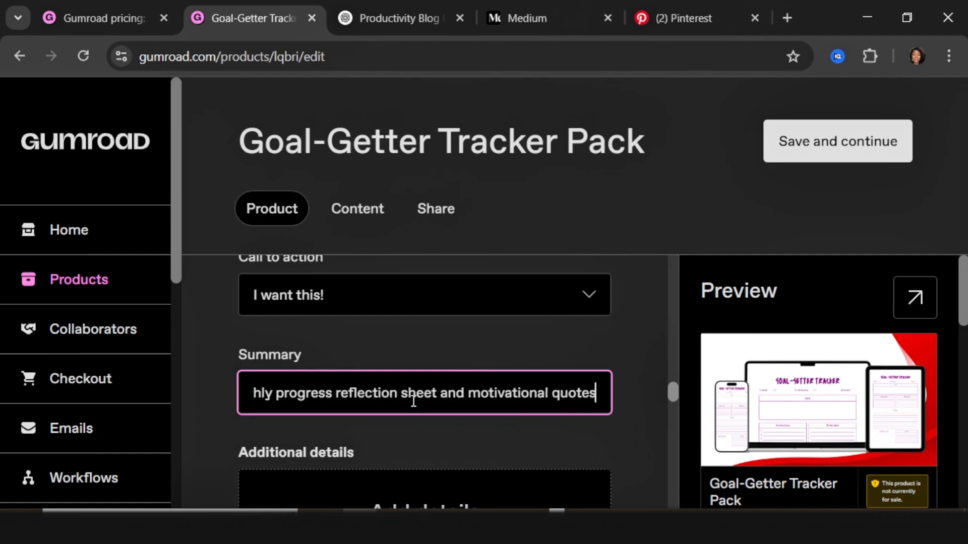
scroll(413, 402, down, 5)
scroll(337, 372, up, 2)
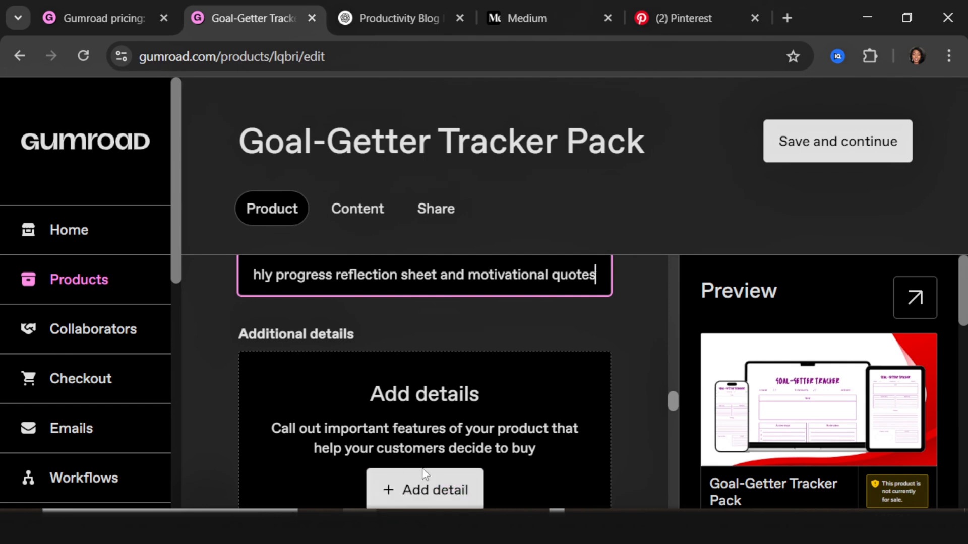
scroll(459, 388, down, 2)
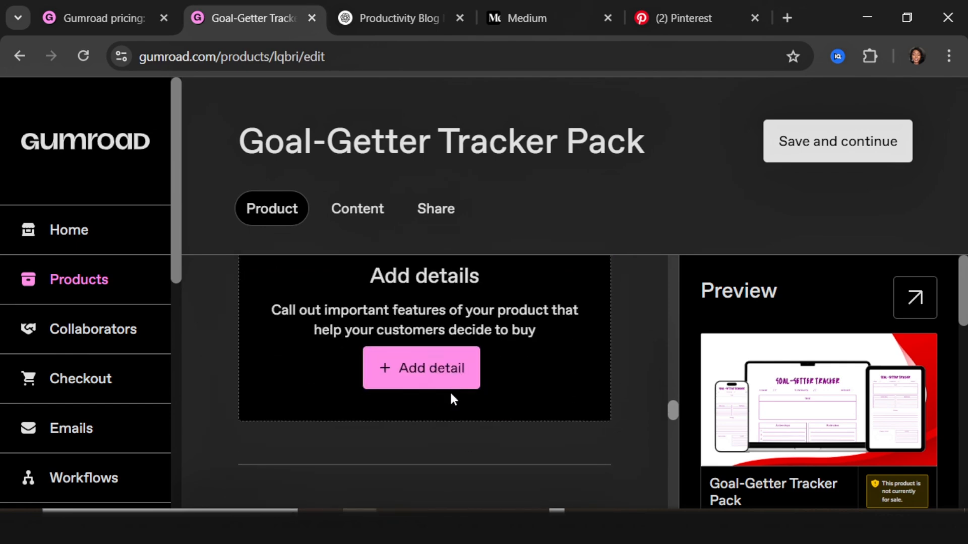
scroll(452, 398, down, 6)
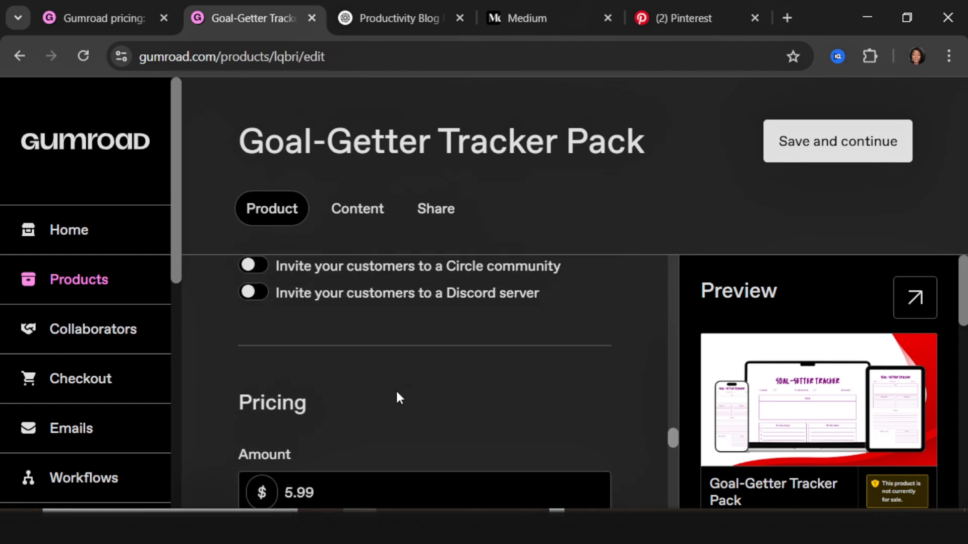
scroll(399, 397, down, 2)
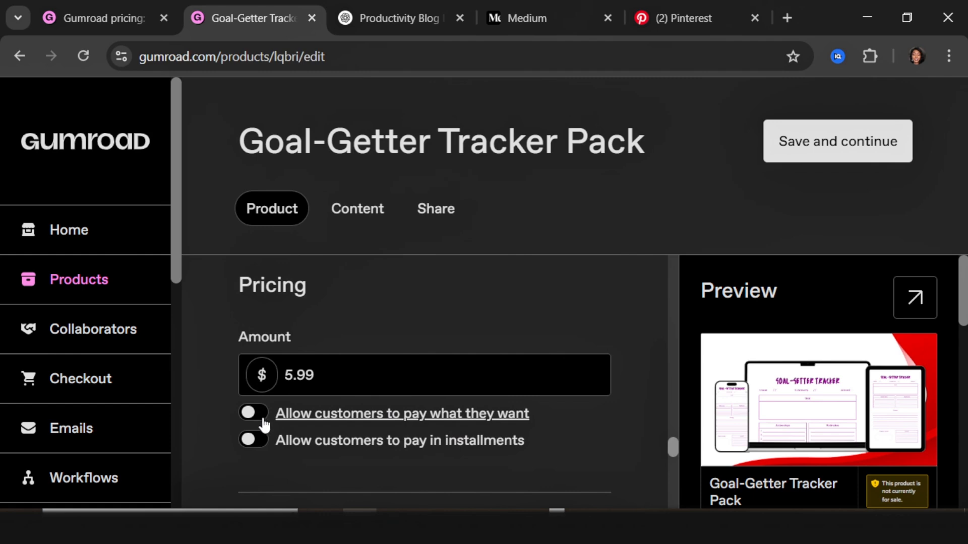
click(251, 422)
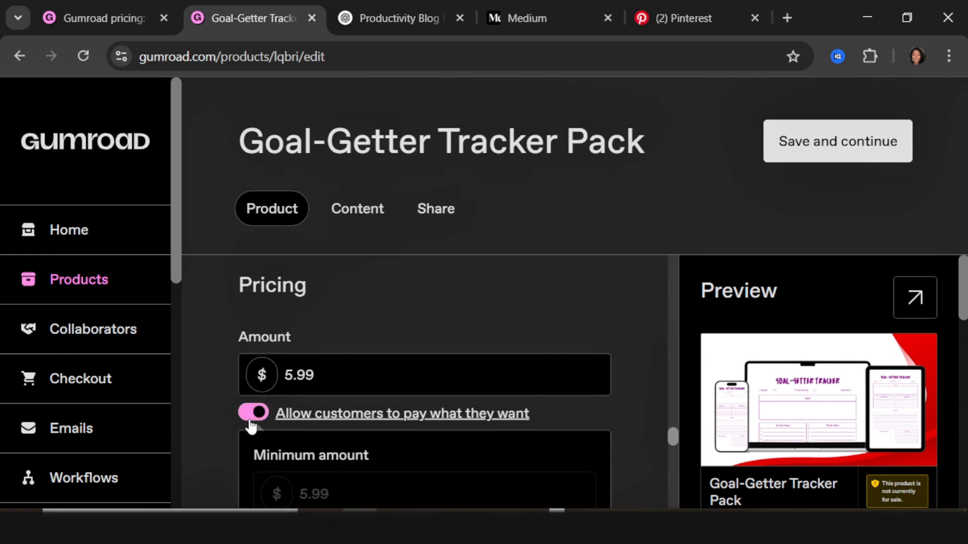
click(252, 424)
click(251, 424)
scroll(323, 444, down, 10)
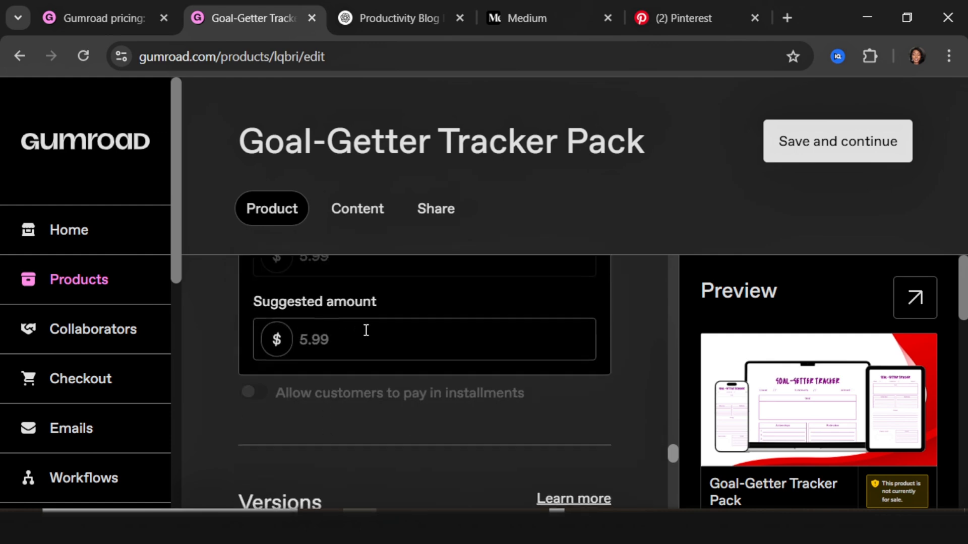
scroll(359, 357, up, 4)
scroll(359, 357, up, 4)
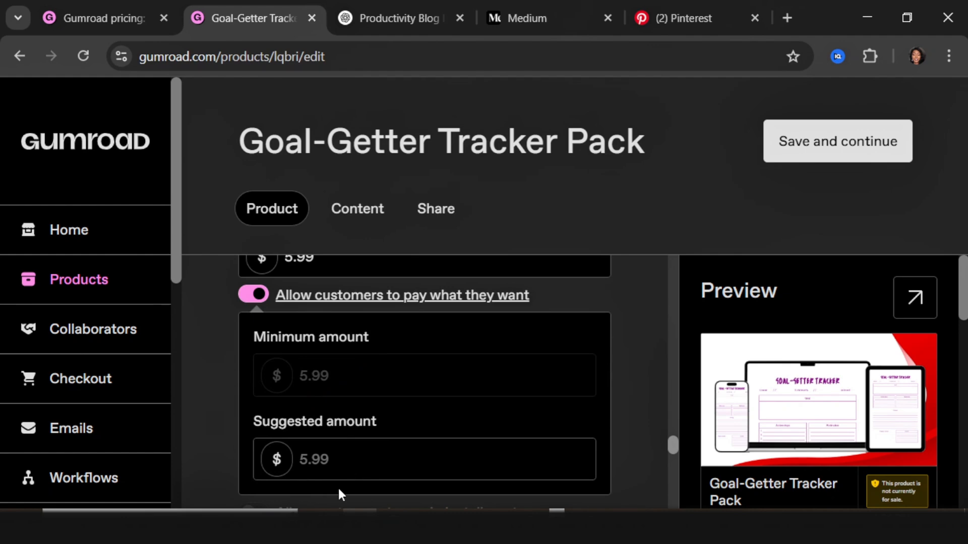
click(264, 303)
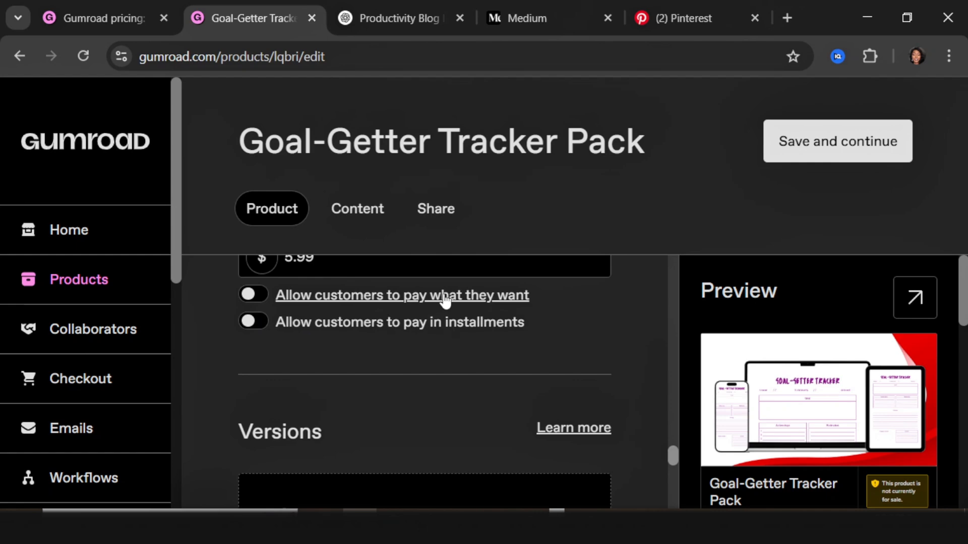
Step: Review the Product tab settings, then save them and continue to the Content page
scroll(445, 301, down, 5)
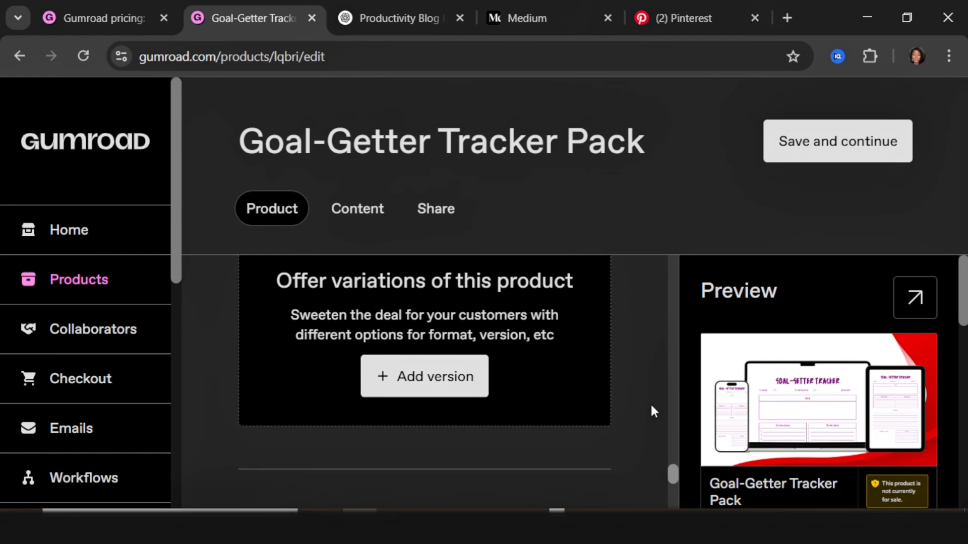
scroll(478, 388, down, 4)
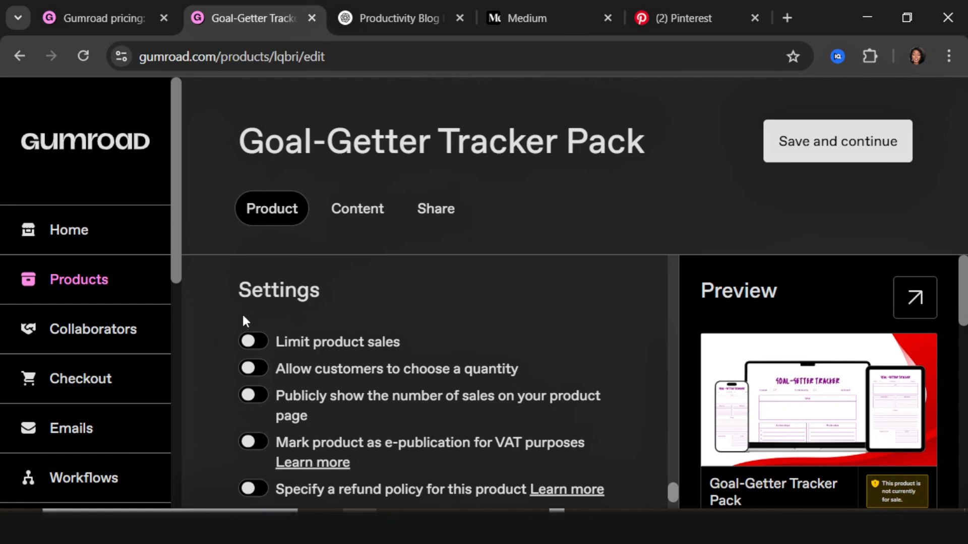
scroll(328, 374, down, 1)
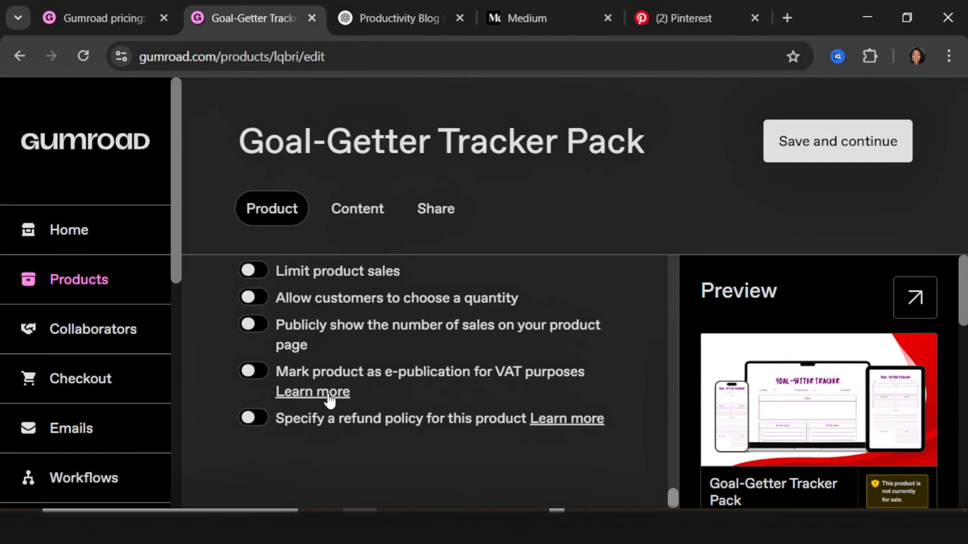
scroll(328, 399, down, 1)
scroll(302, 404, up, 2)
scroll(297, 388, down, 2)
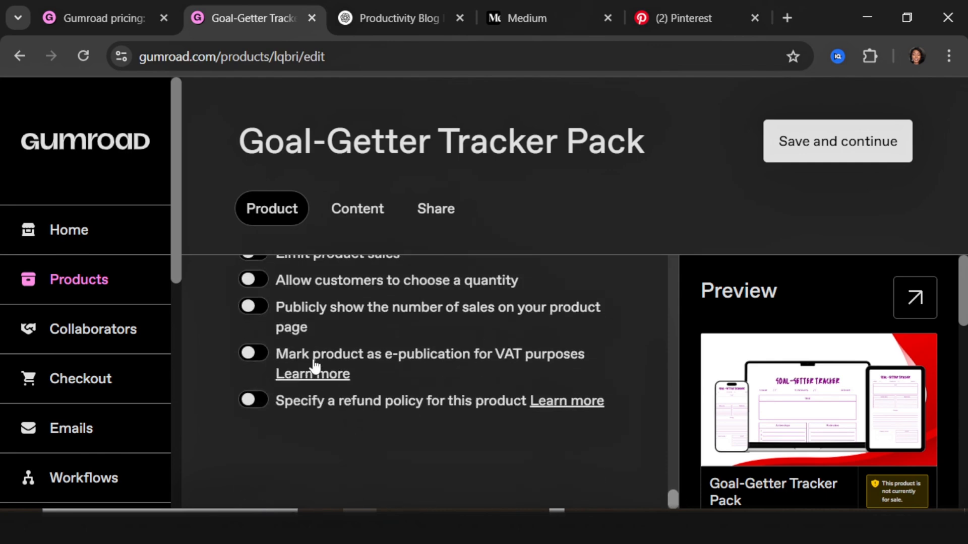
scroll(640, 296, up, 3)
click(827, 152)
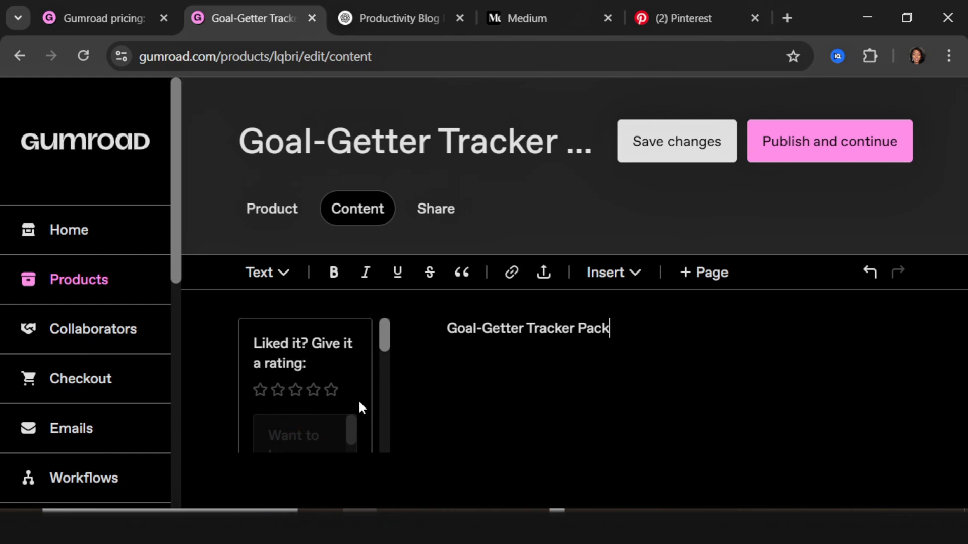
Step: Publish the Goal-Getter Tracker Pack and open its live $5.99 product page in a new tab
click(628, 275)
click(458, 372)
click(812, 142)
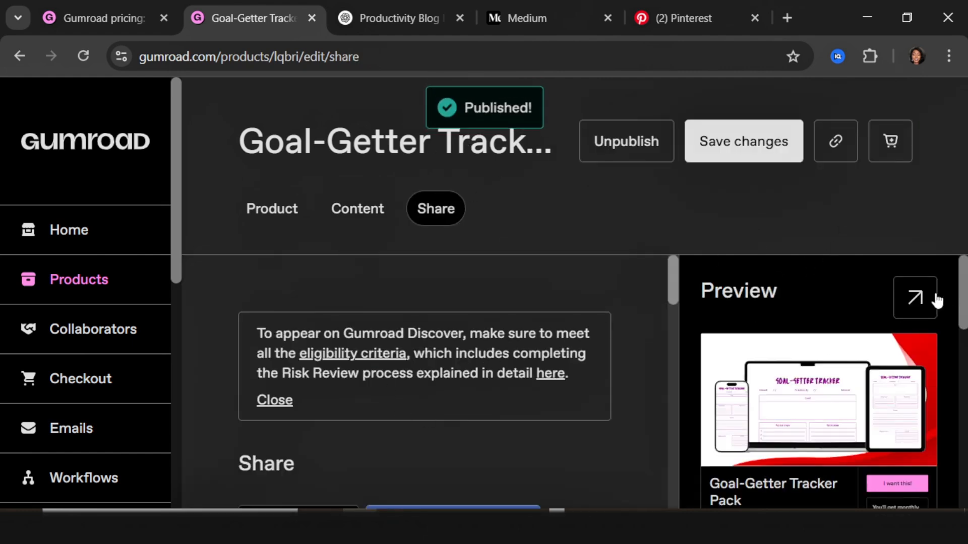
click(916, 296)
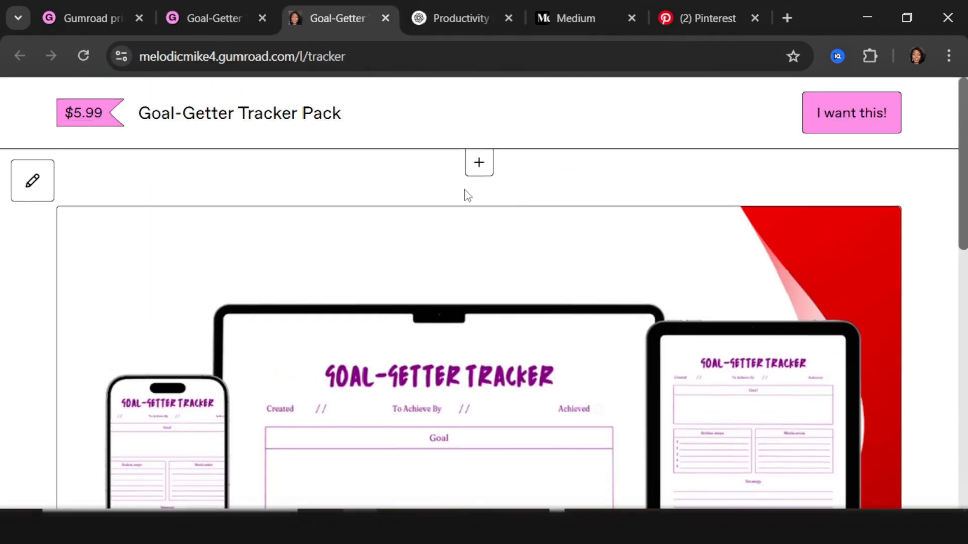
Step: Start checkout for the $5.99 Goal-Getter Tracker Pack with the 'I want this!' button
scroll(486, 331, down, 3)
scroll(469, 341, down, 5)
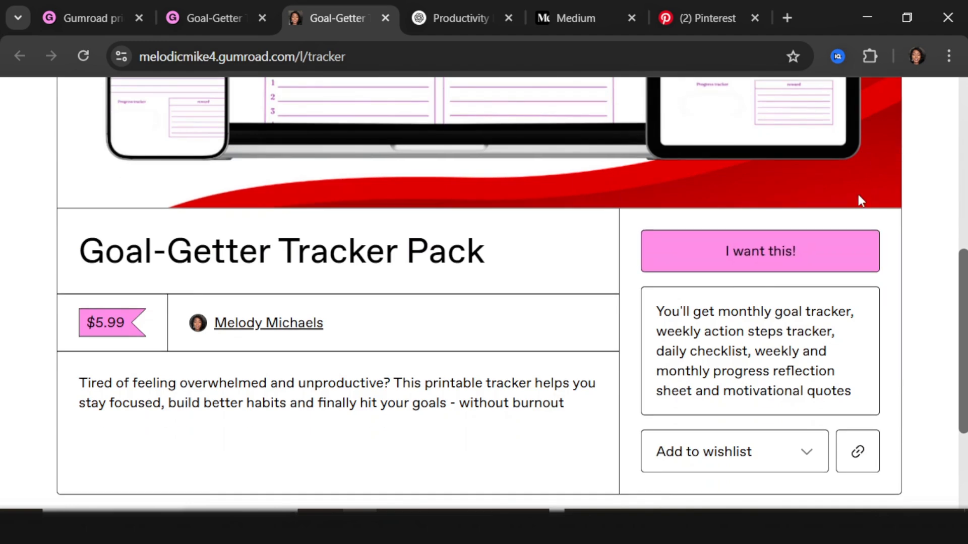
scroll(857, 192, up, 5)
scroll(840, 111, down, 6)
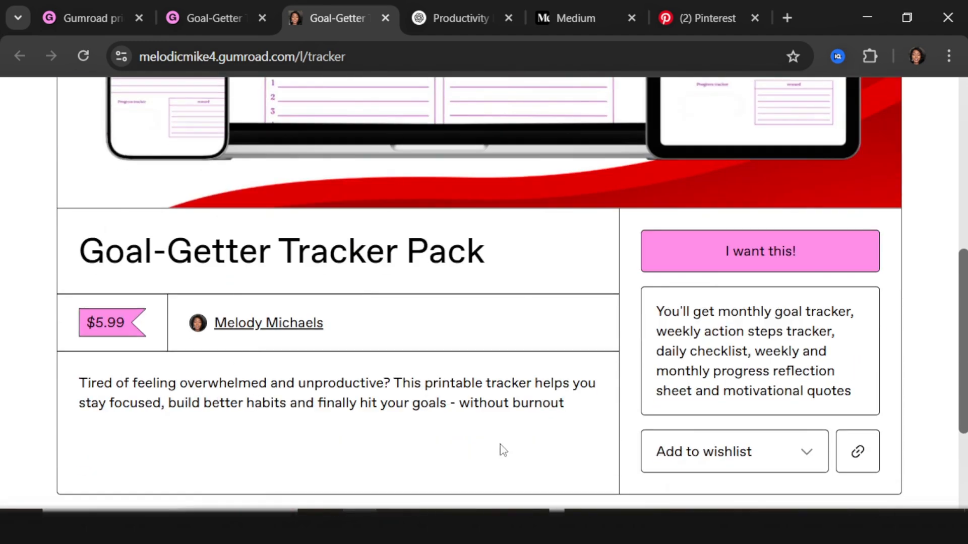
scroll(747, 346, down, 3)
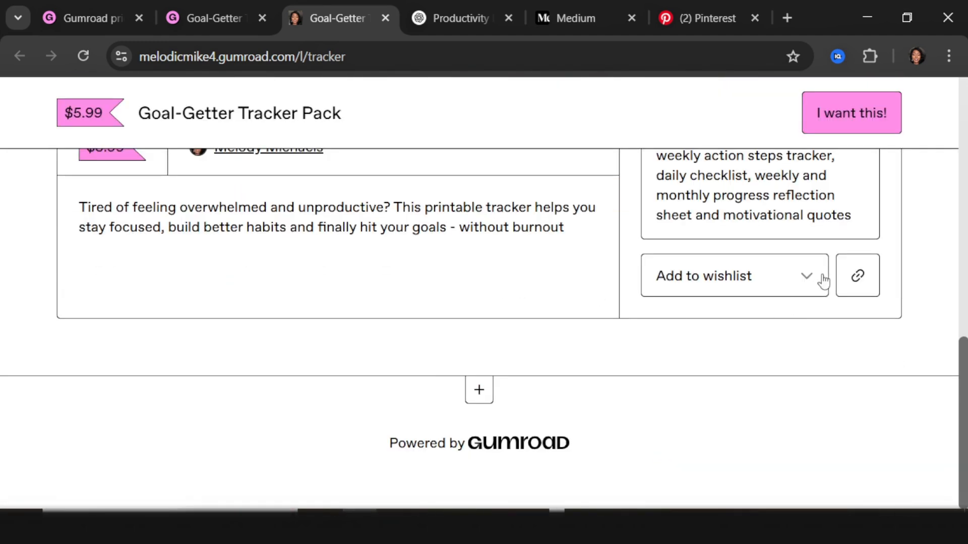
click(839, 113)
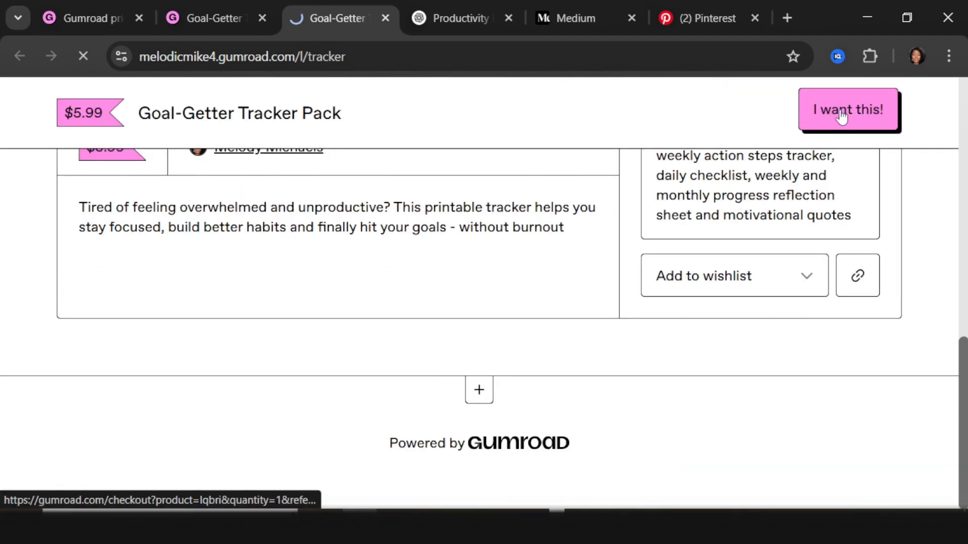
scroll(350, 363, down, 4)
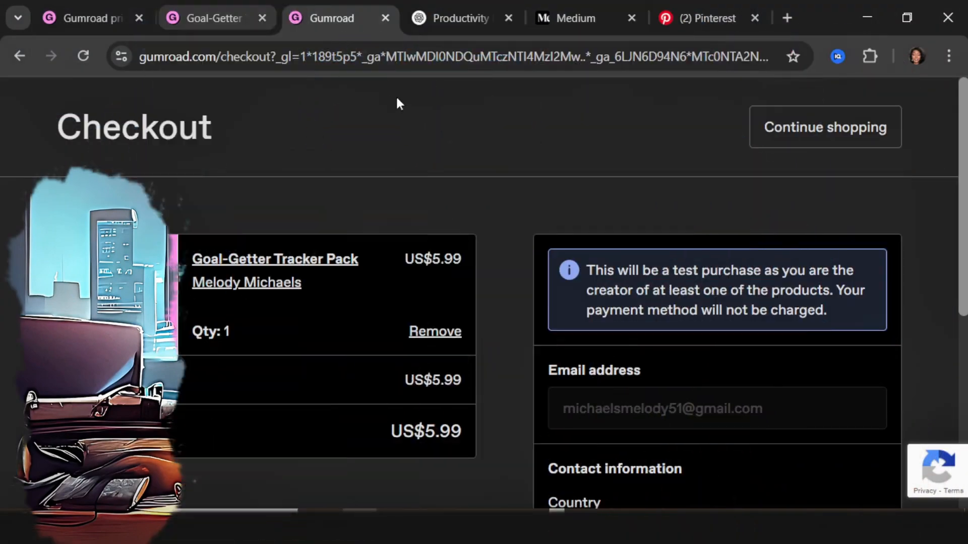
Step: Go to the ChatGPT Productivity chat, zoom out, and find the 10 Pinterest blog post ideas
key(ctrl+Tab)
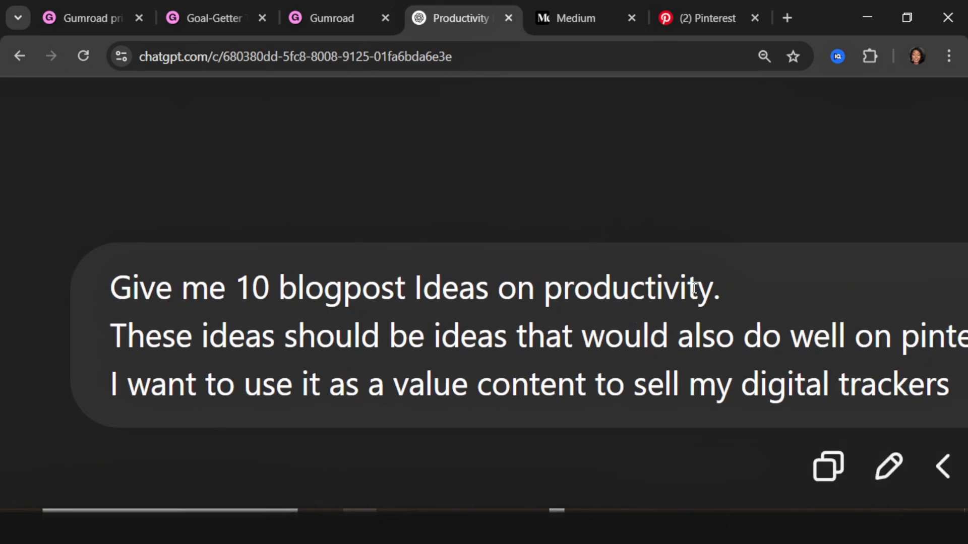
scroll(697, 306, right, 2)
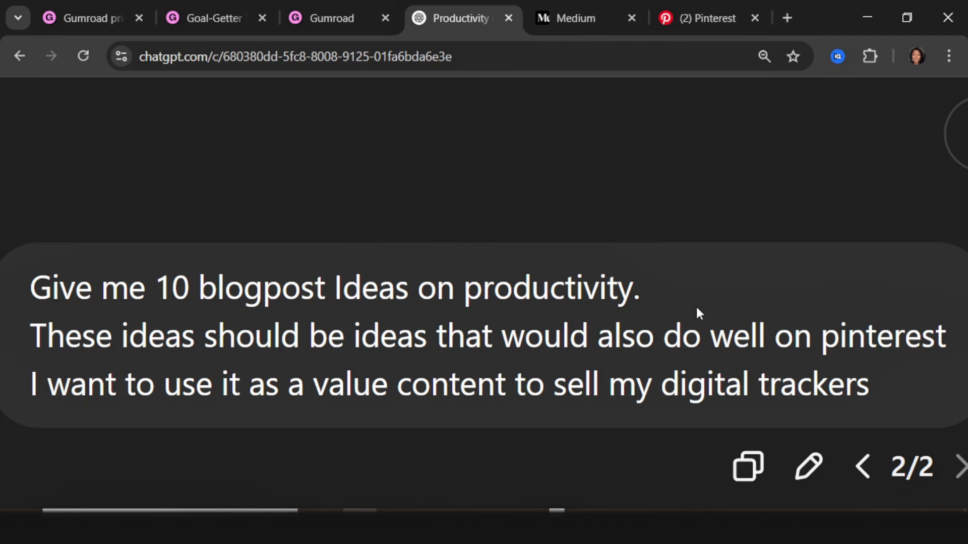
scroll(698, 313, down, 5)
scroll(698, 313, left, 1)
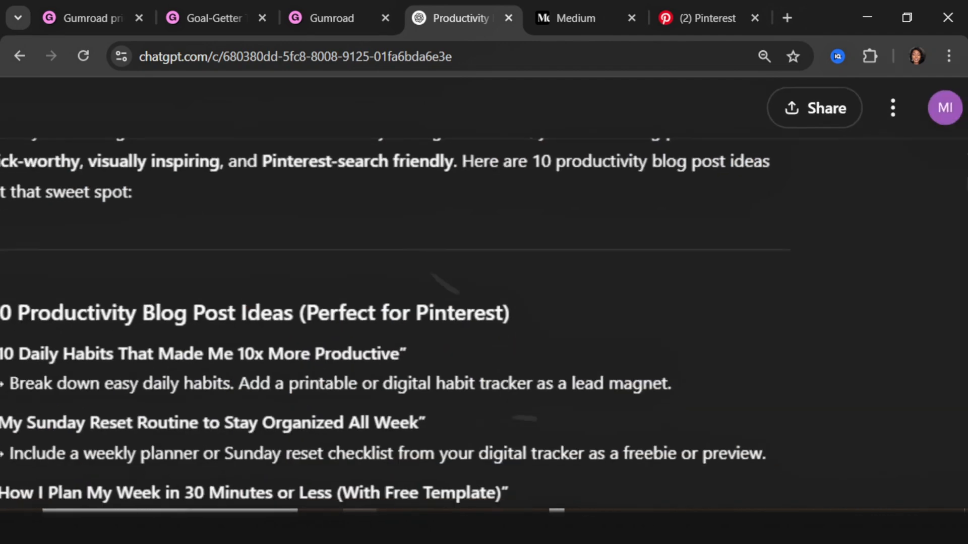
key(ctrl+minus)
scroll(484, 302, down, 2)
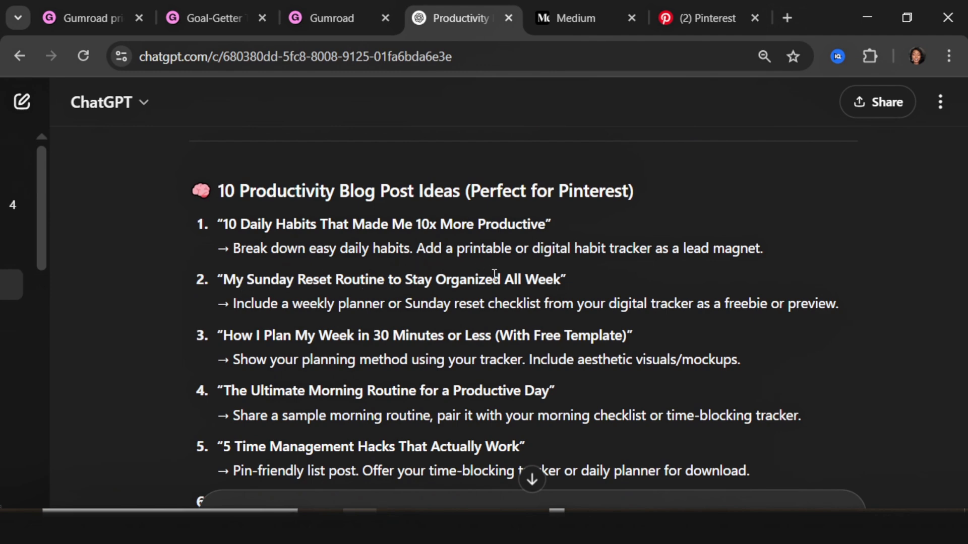
scroll(576, 296, down, 10)
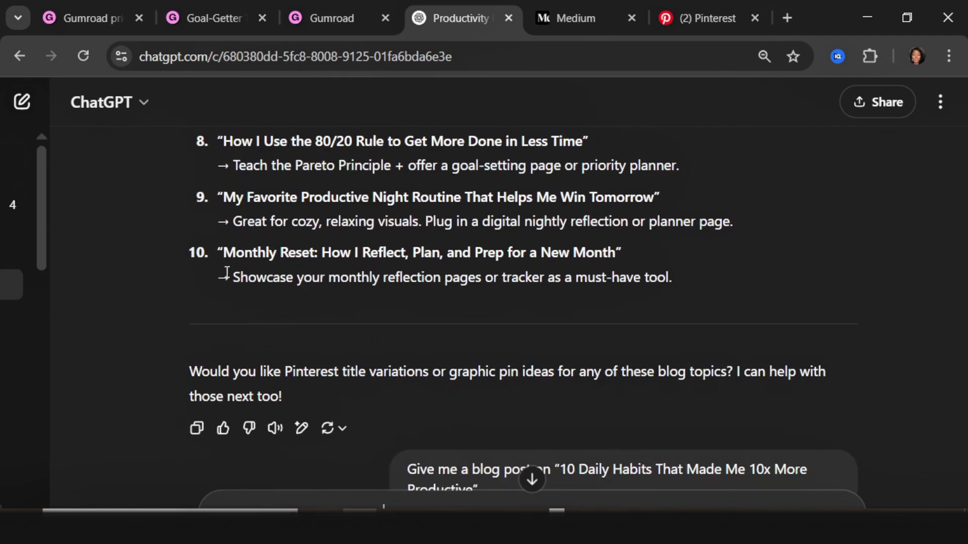
Step: Read through the 10 Daily Habits blog post drafts, then switch to Medium's home feed
scroll(225, 275, up, 3)
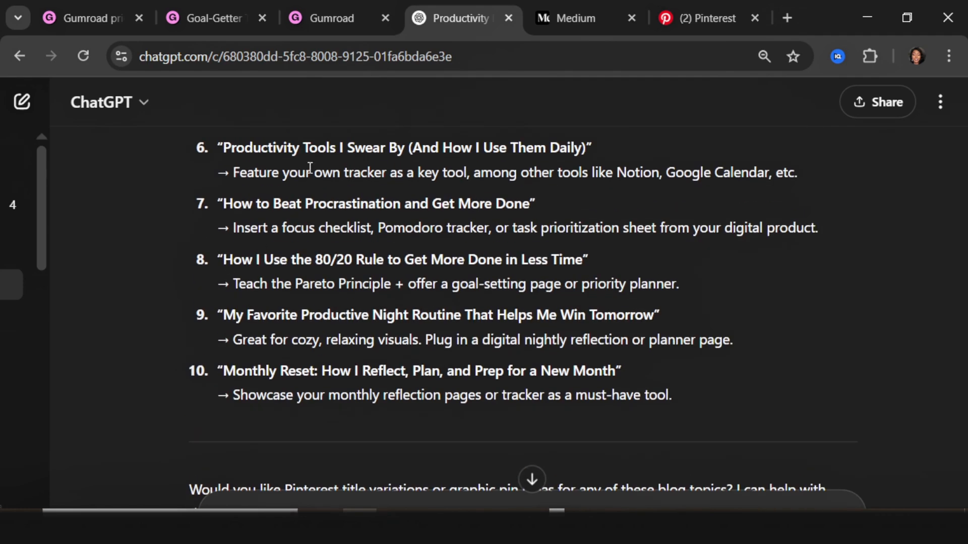
scroll(259, 146, up, 5)
scroll(259, 176, down, 2)
scroll(260, 201, up, 4)
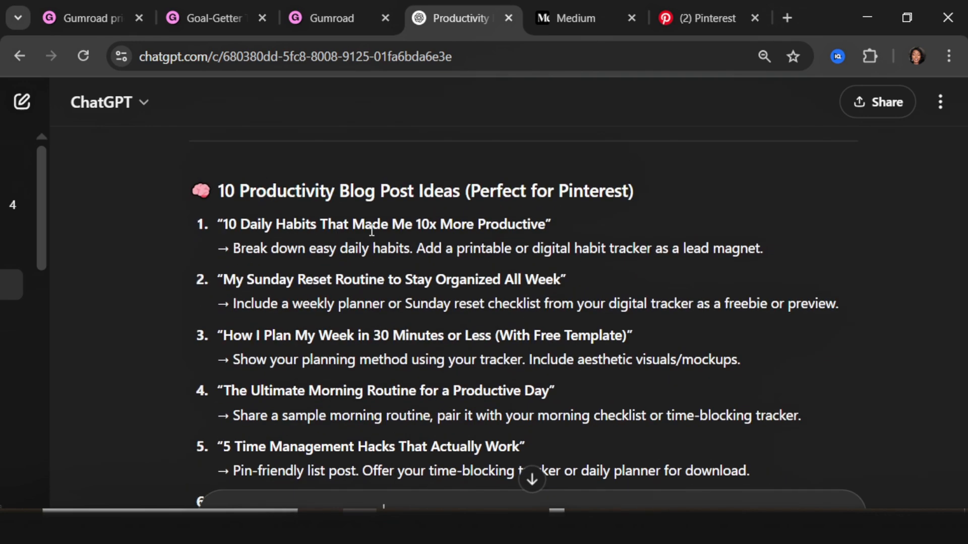
scroll(451, 232, down, 5)
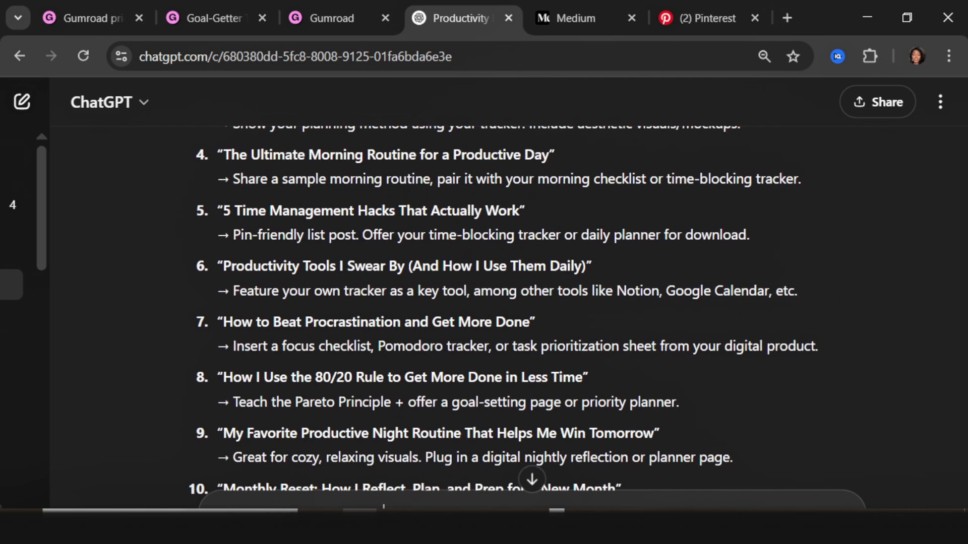
scroll(529, 308, down, 5)
scroll(784, 418, up, 3)
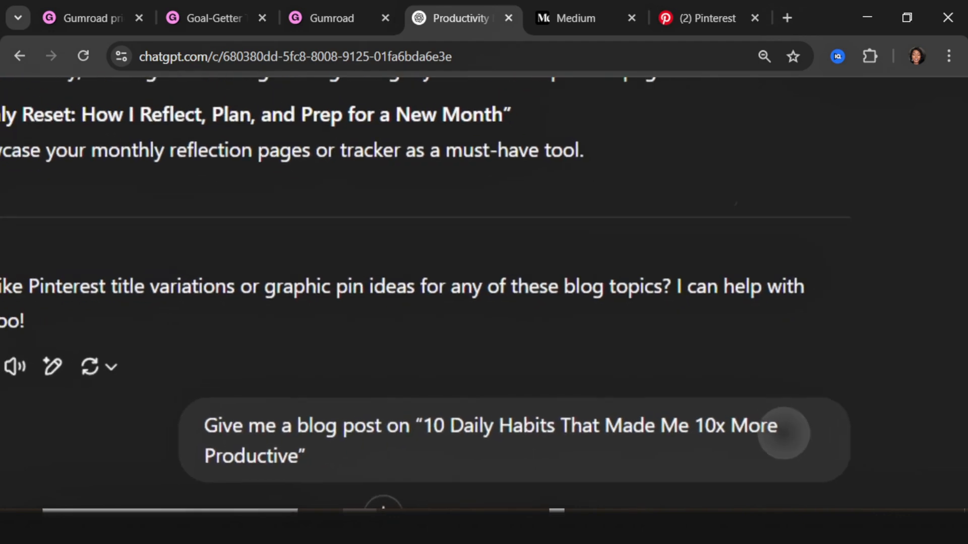
scroll(784, 434, down, 3)
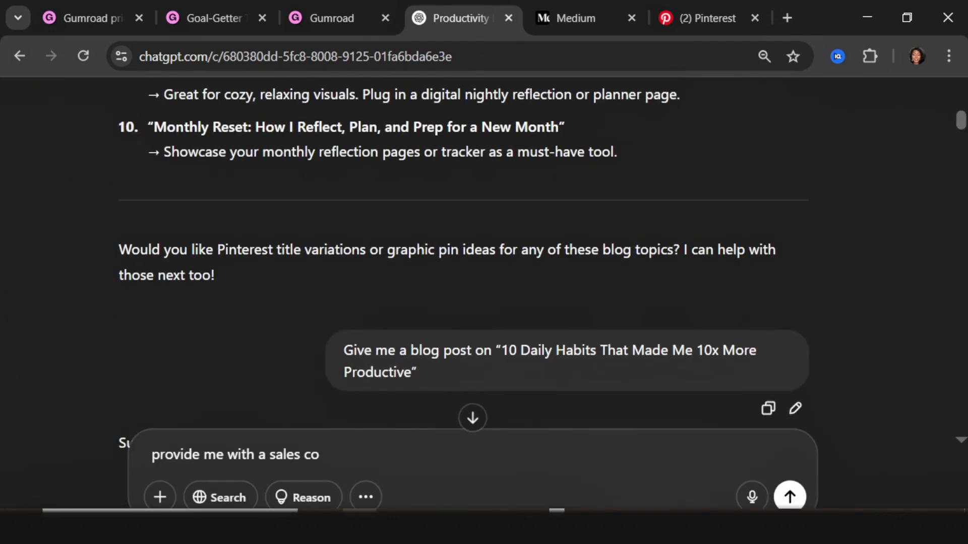
scroll(473, 263, down, 8)
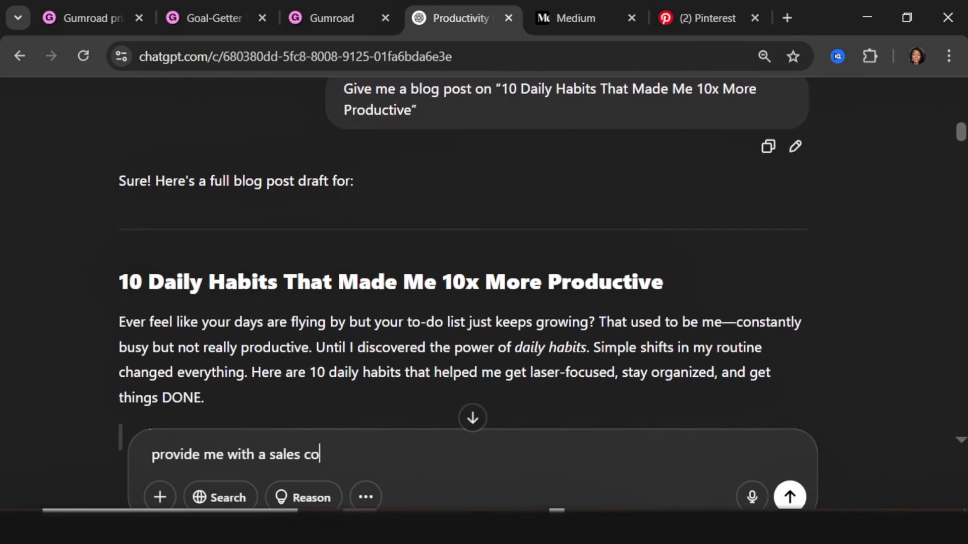
scroll(231, 237, down, 7)
scroll(230, 237, down, 2)
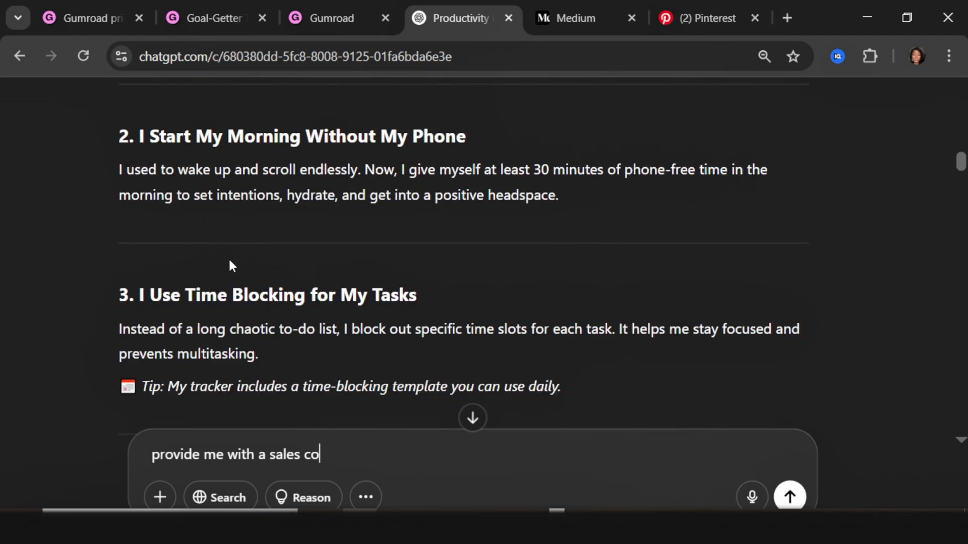
scroll(374, 292, down, 10)
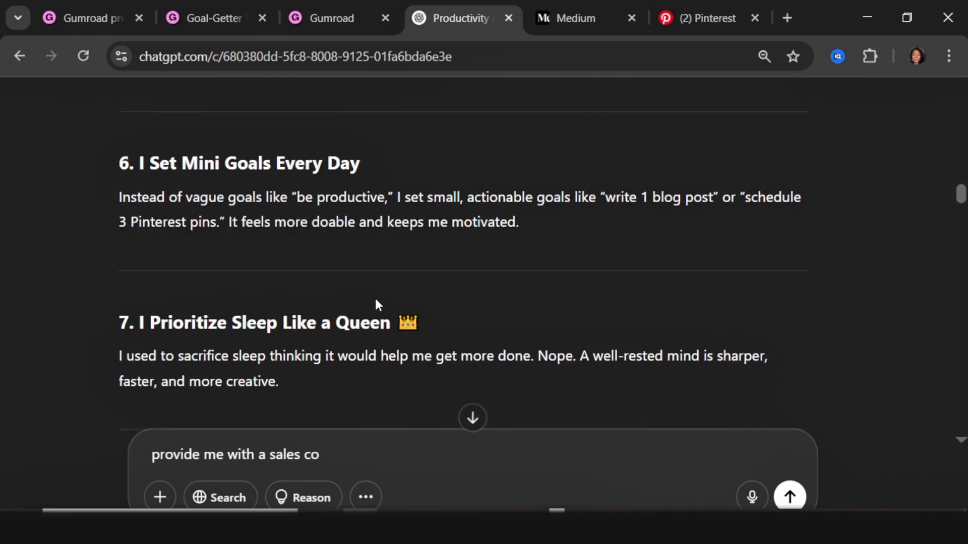
scroll(377, 303, down, 15)
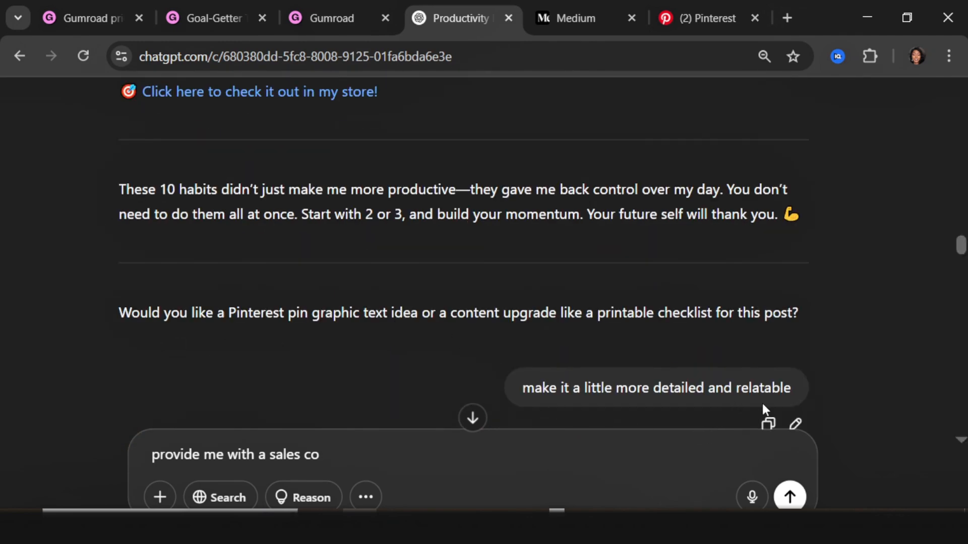
scroll(532, 279, down, 15)
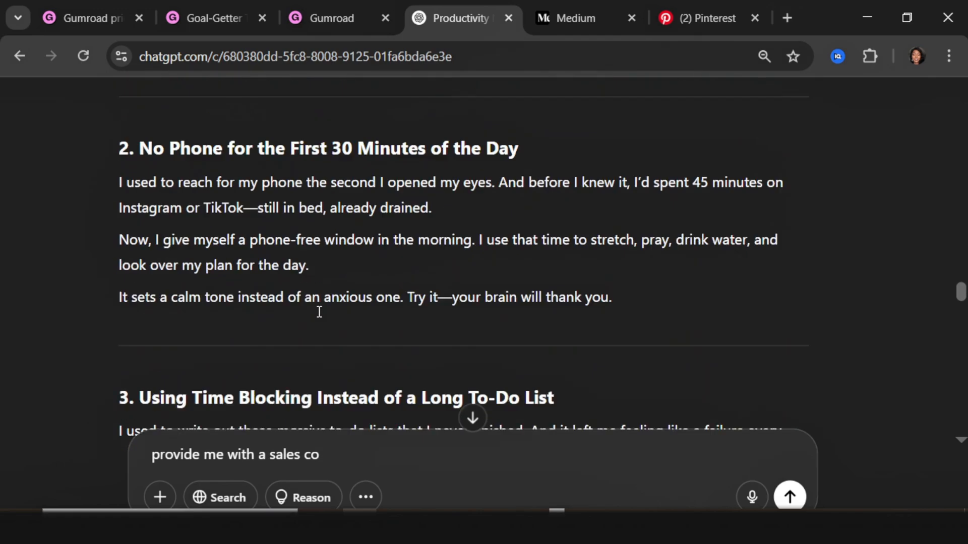
scroll(319, 312, down, 15)
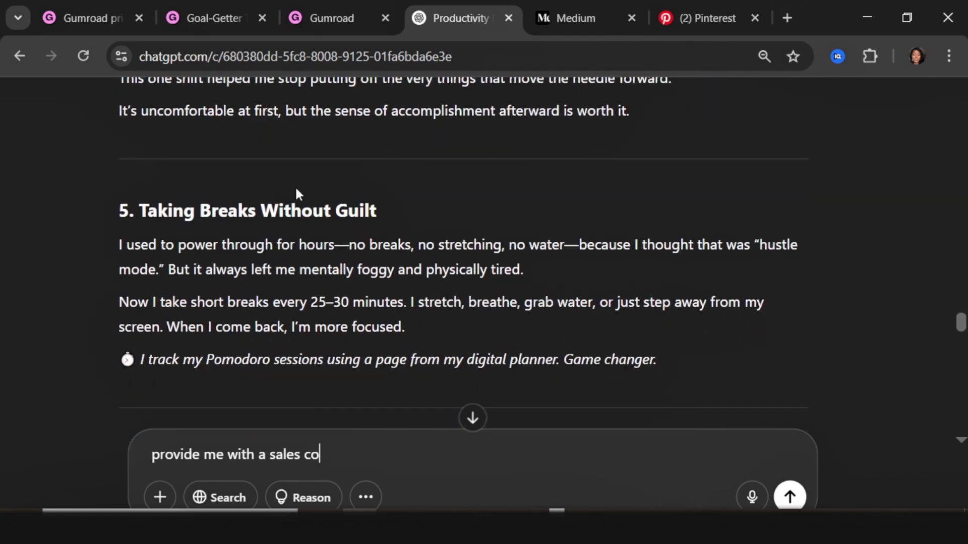
scroll(295, 189, up, 15)
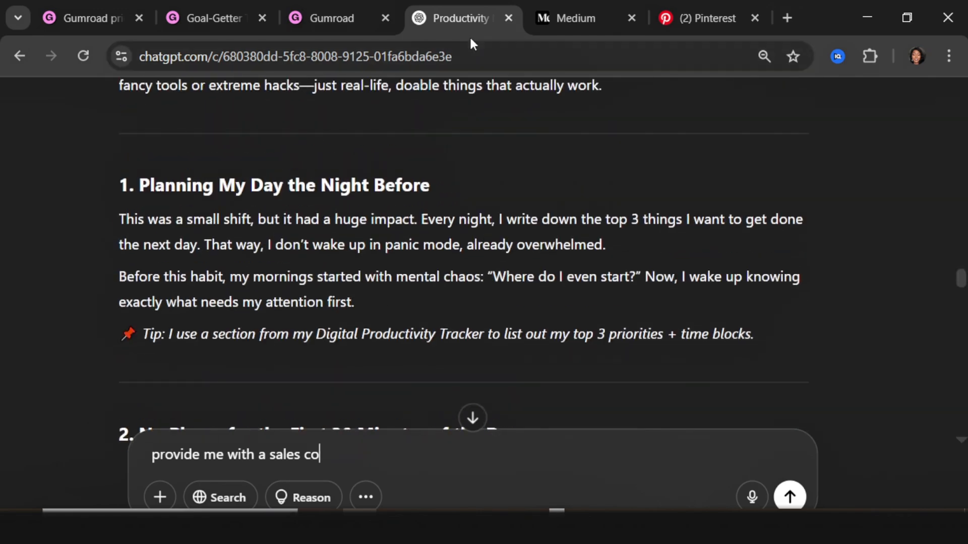
click(567, 20)
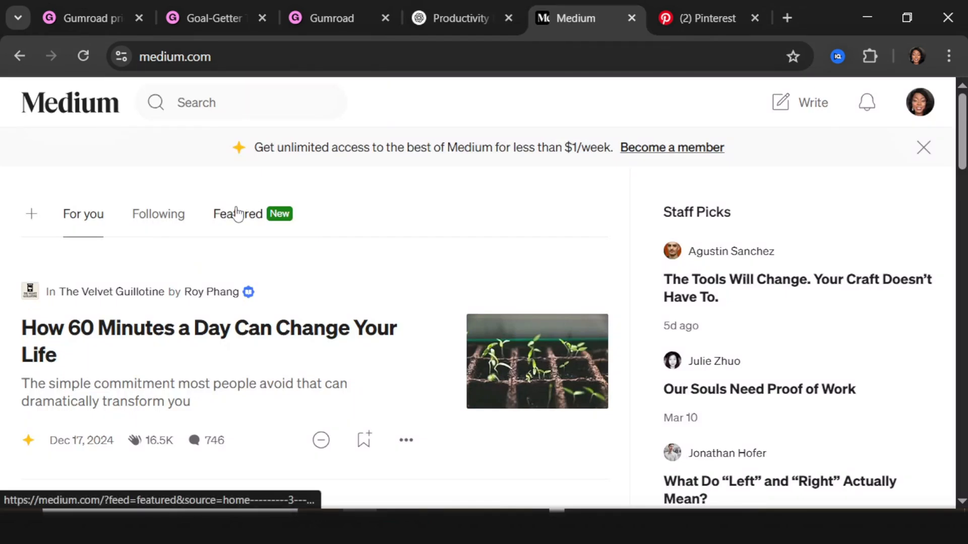
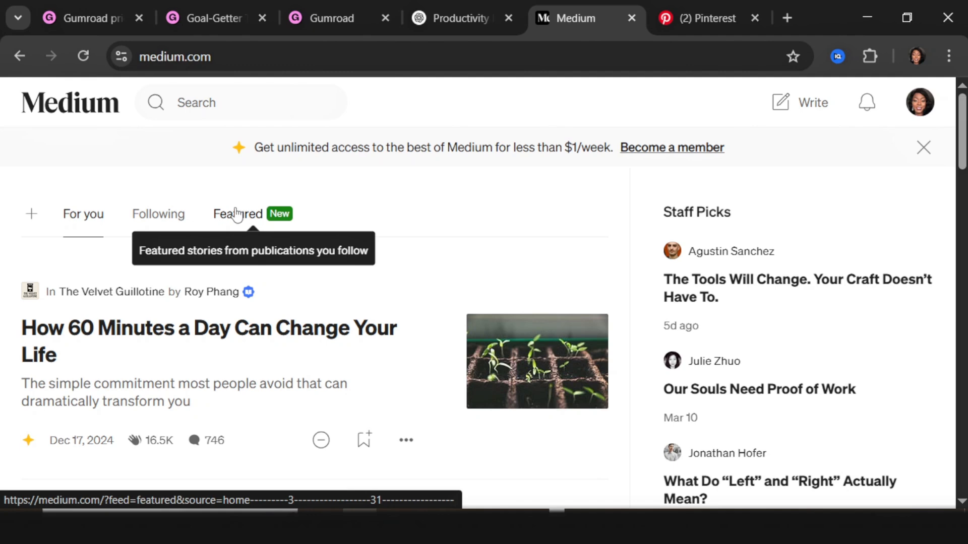
Step: Start a new Medium story titled '10 Daily Habits That Made Me 10x More Productive (Even on My Lazy Days)'
scroll(227, 257, down, 2)
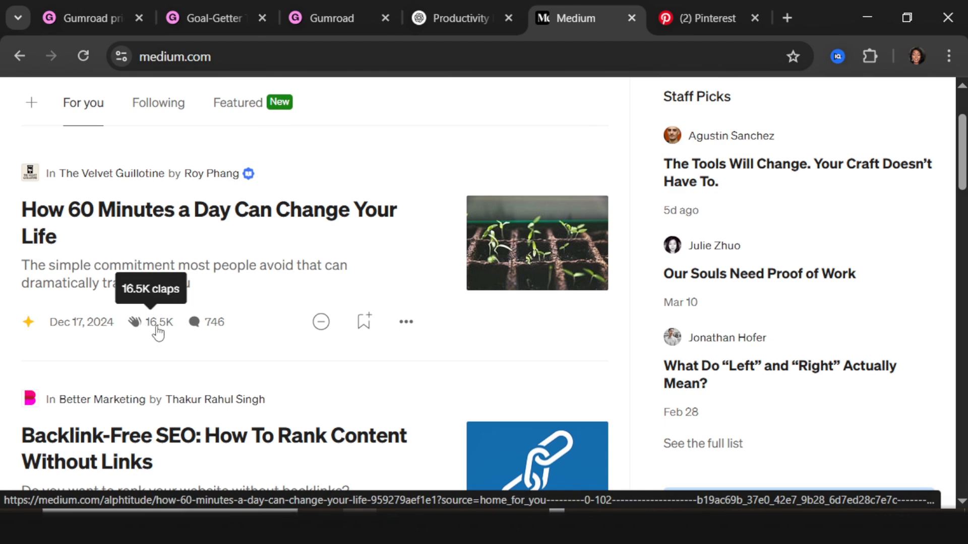
scroll(157, 333, down, 8)
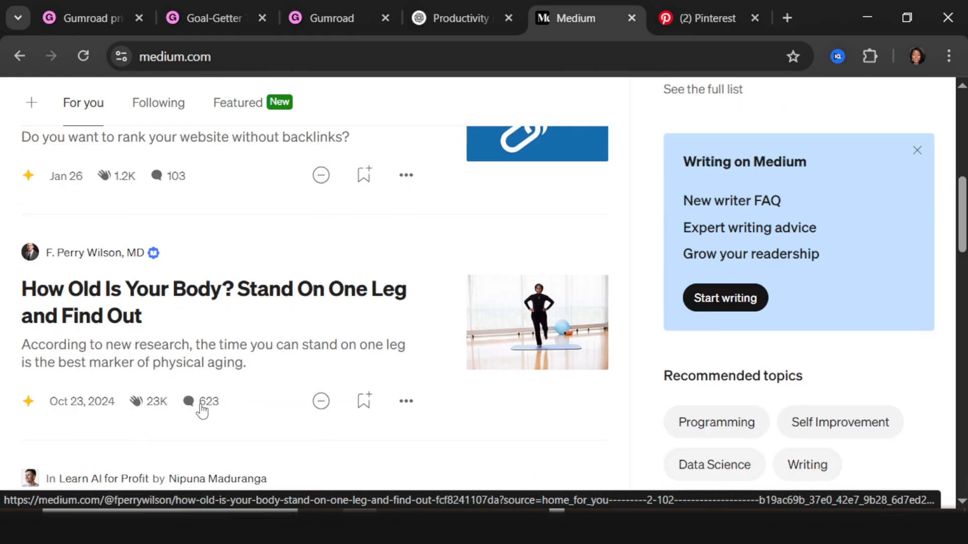
scroll(169, 382, up, 5)
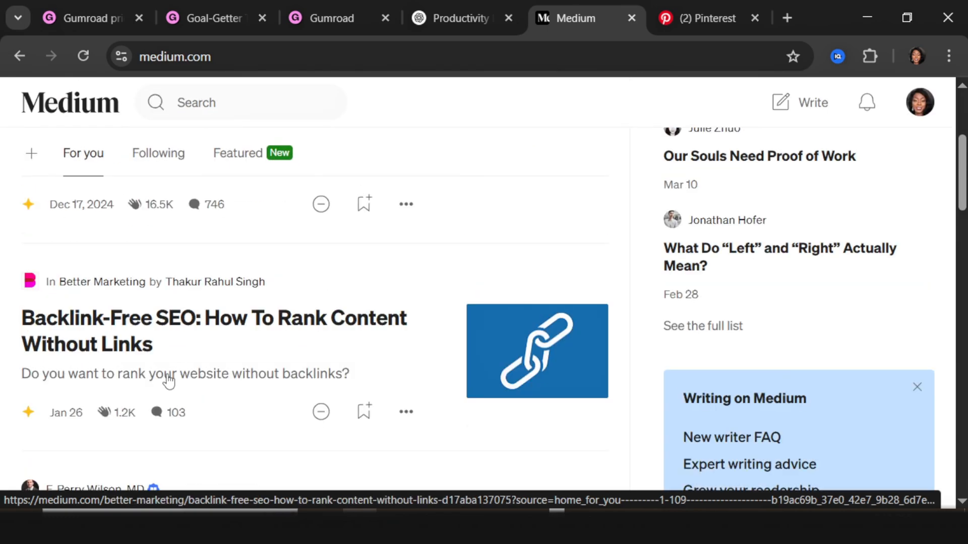
scroll(181, 373, down, 11)
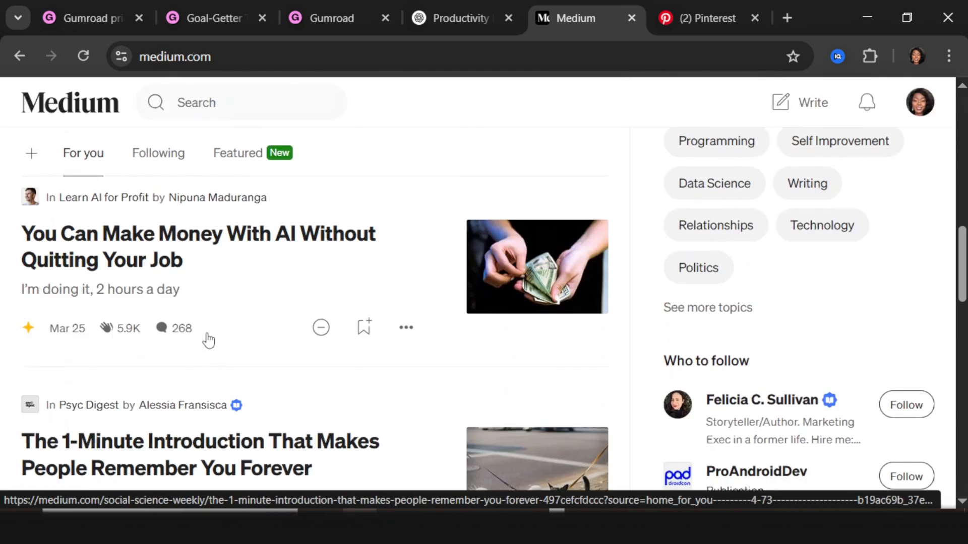
scroll(211, 335, up, 14)
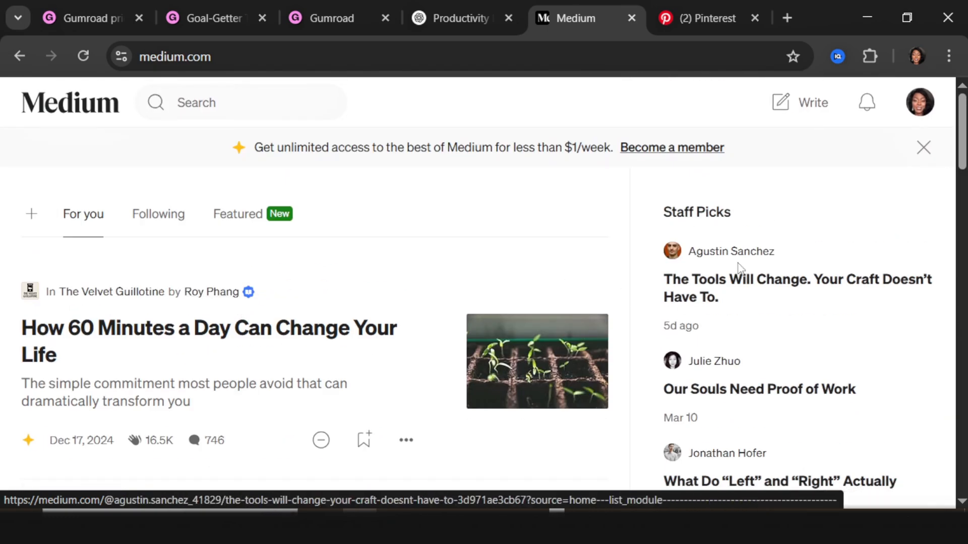
click(801, 109)
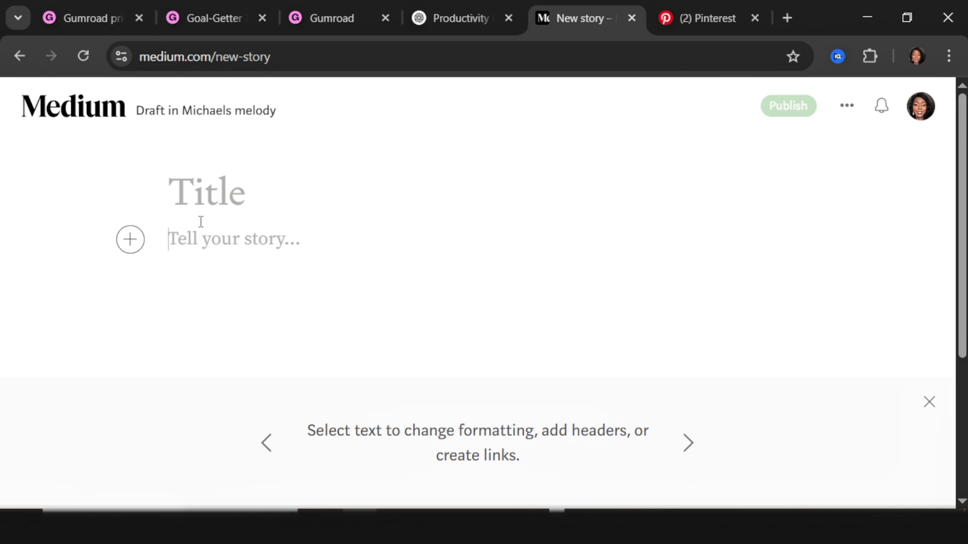
scroll(537, 245, up, 8)
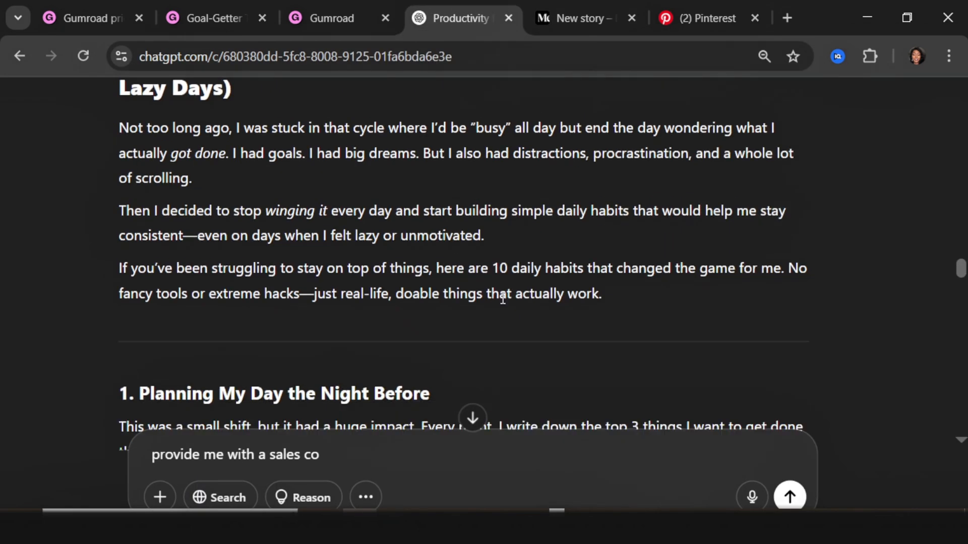
drag(249, 241, 124, 202)
key(ctrl+c)
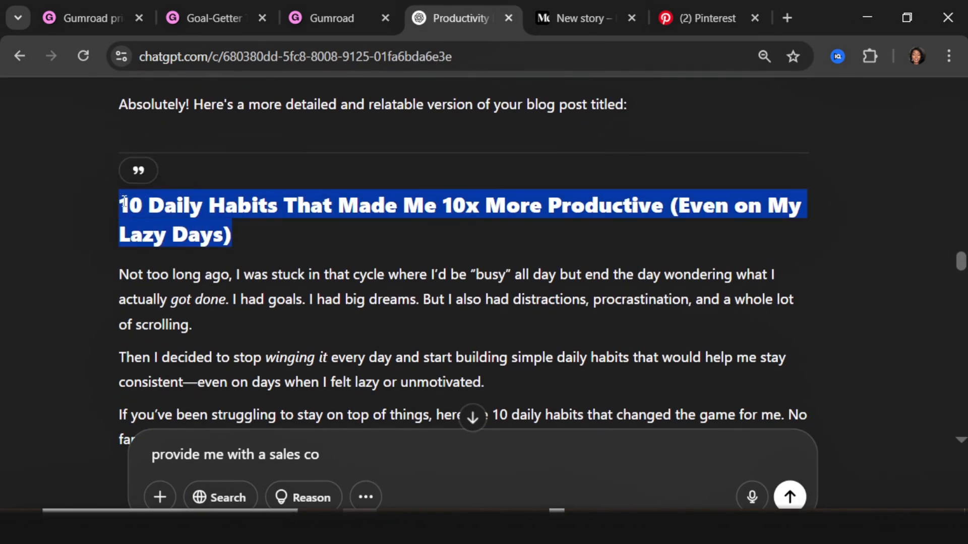
click(550, 16)
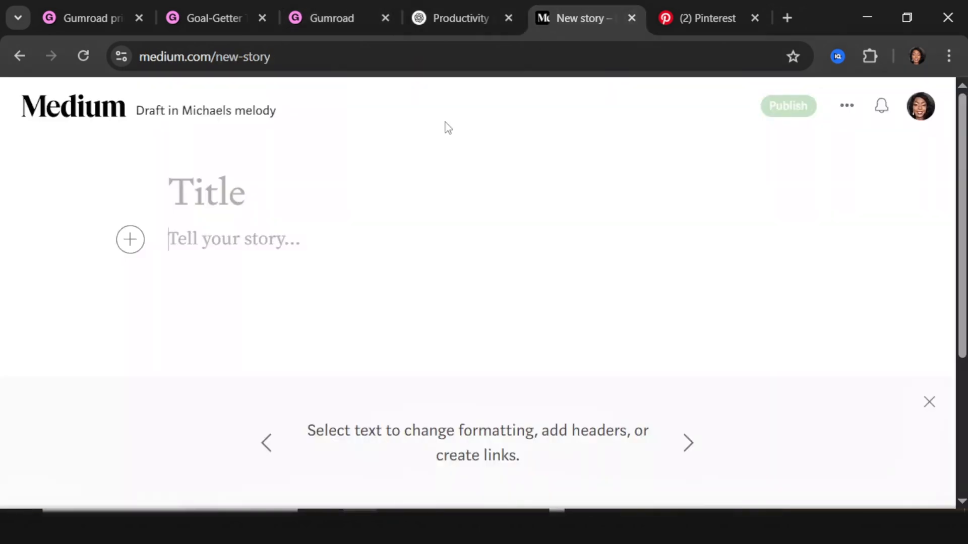
click(301, 195)
key(ctrl+v)
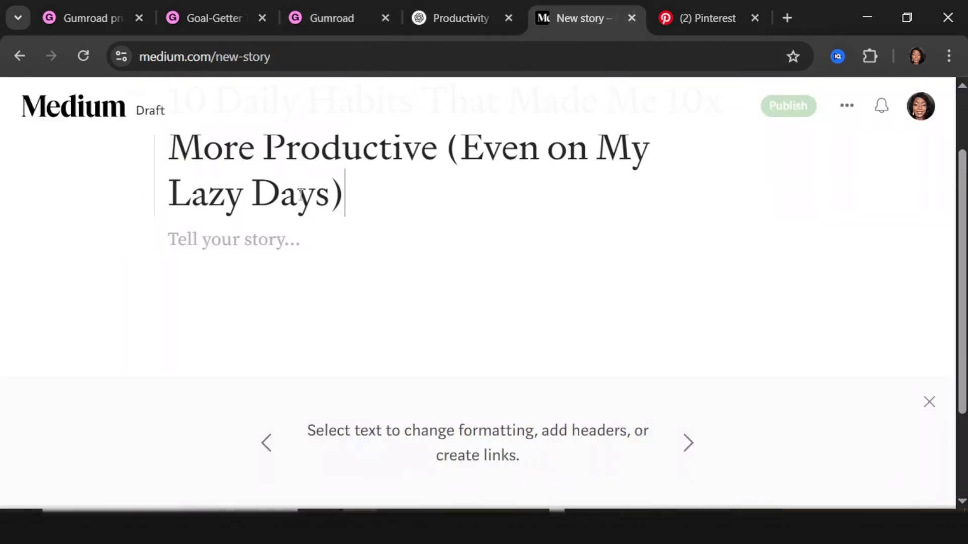
Step: Copy the article text from ChatGPT, starting at 'Not too long ago', into the story body
click(268, 243)
click(429, 23)
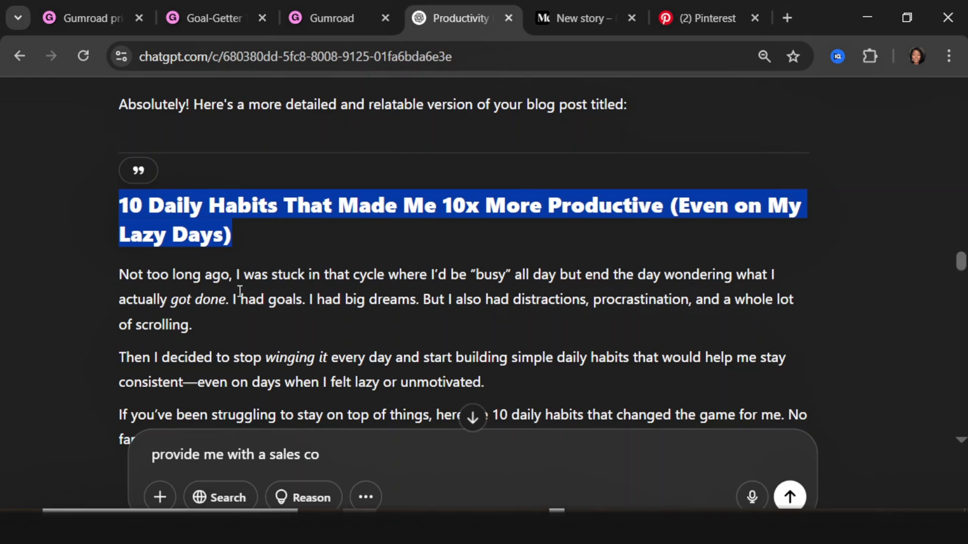
drag(116, 270, 540, 268)
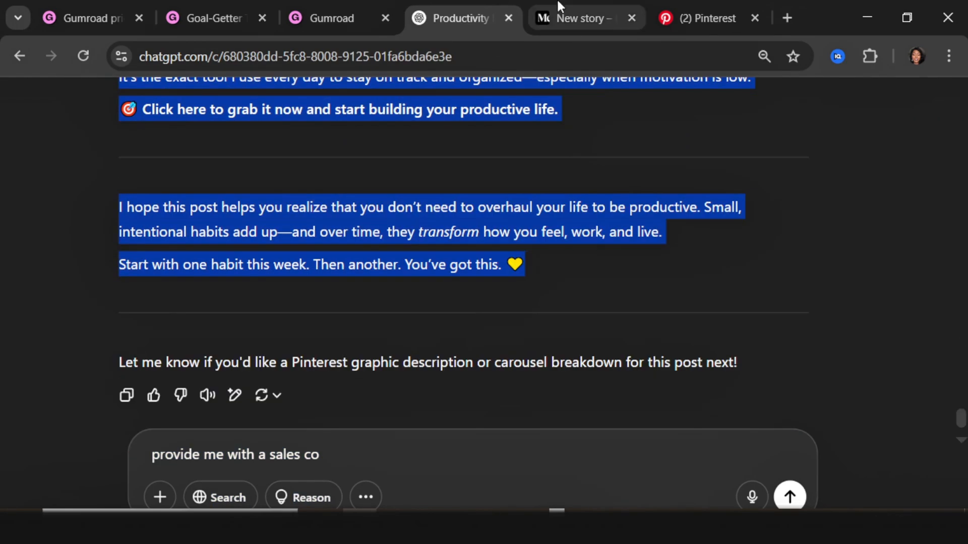
click(558, 15)
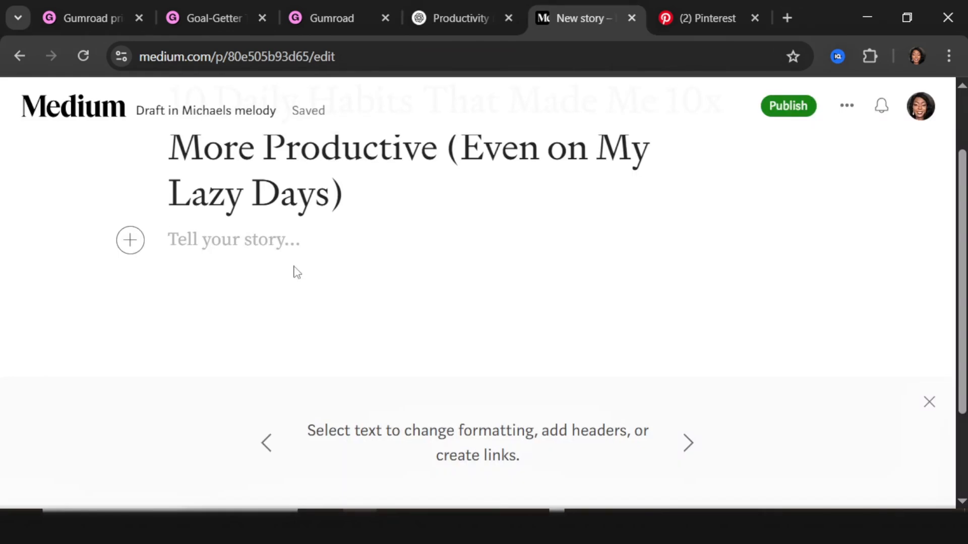
key(ctrl+v)
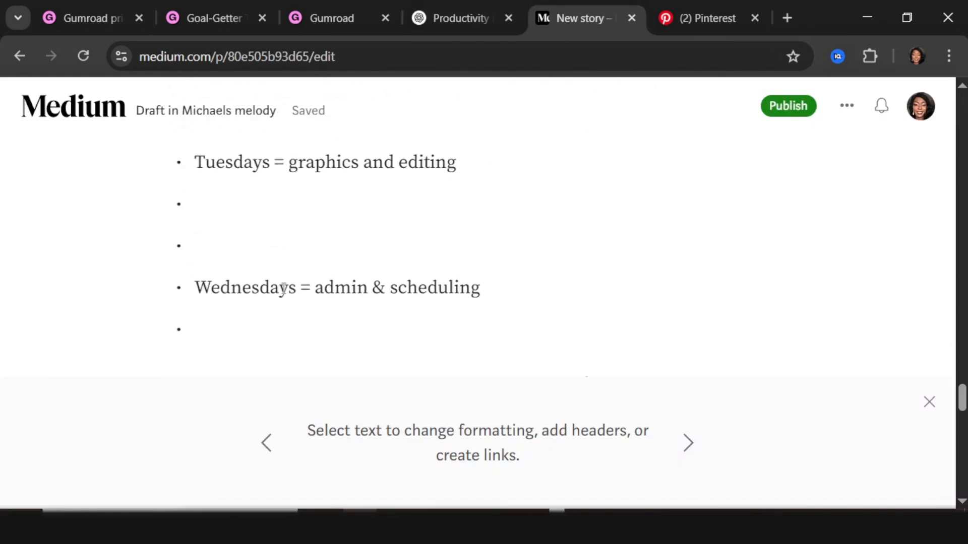
scroll(214, 257, up, 6)
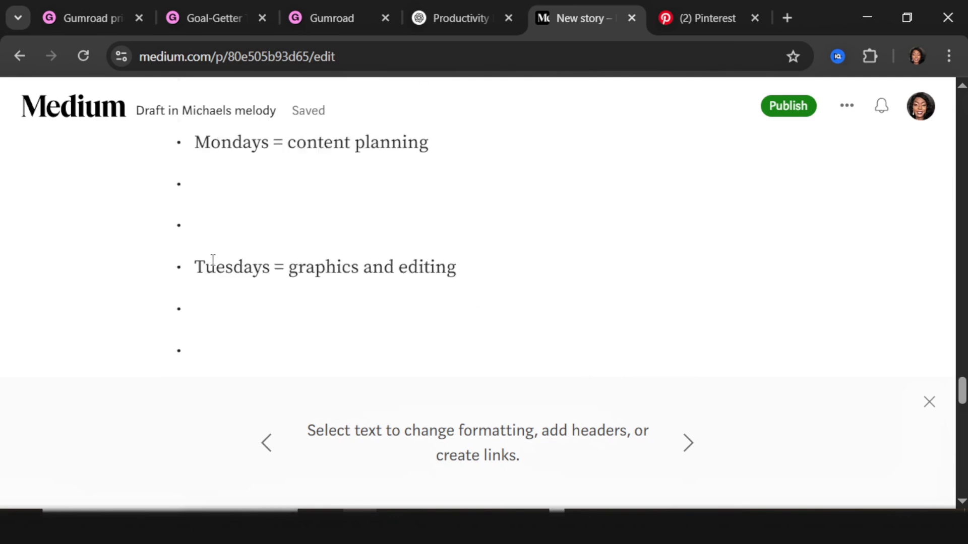
scroll(214, 292, down, 4)
scroll(196, 253, down, 20)
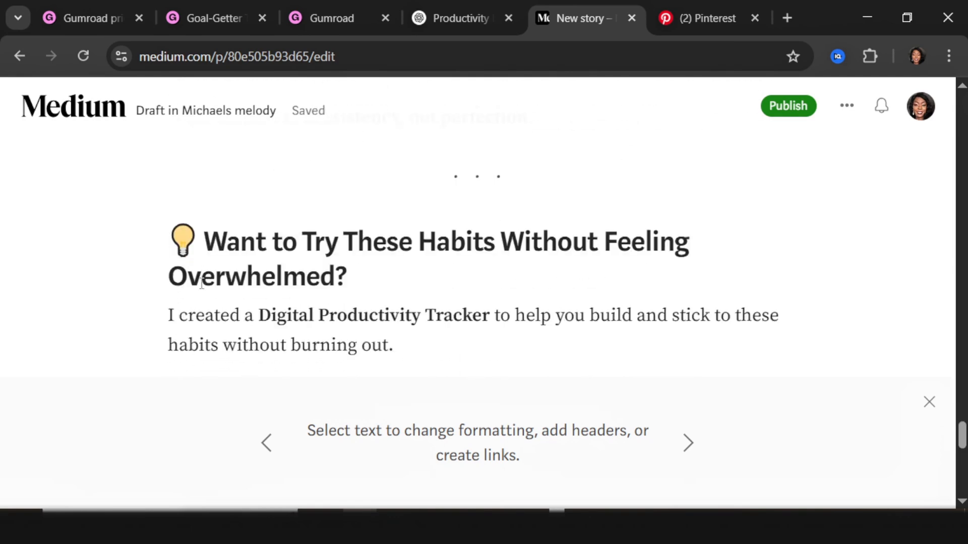
scroll(178, 227, up, 10)
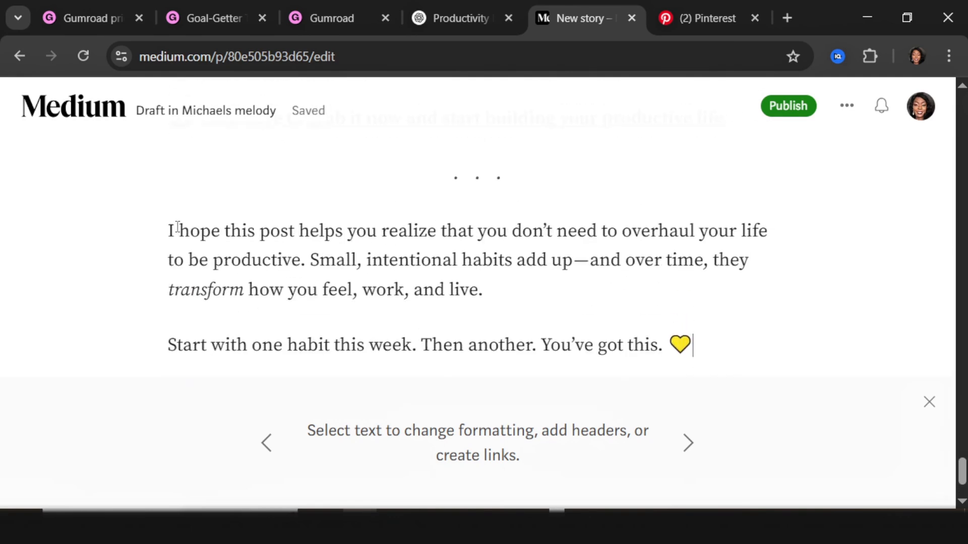
click(143, 196)
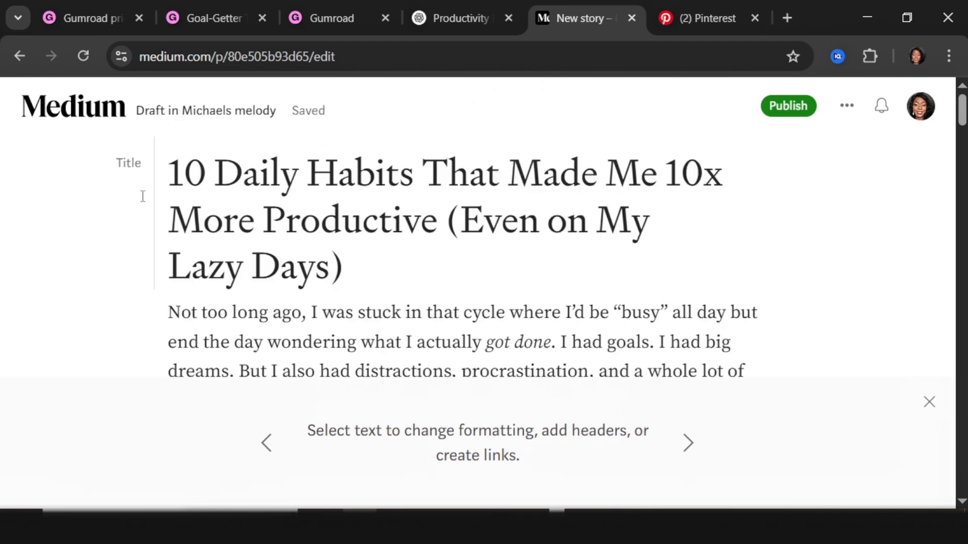
key(Down)
key(Down)
key(Down)
key(Down)
key(Down)
key(Down)
key(Down)
key(Down)
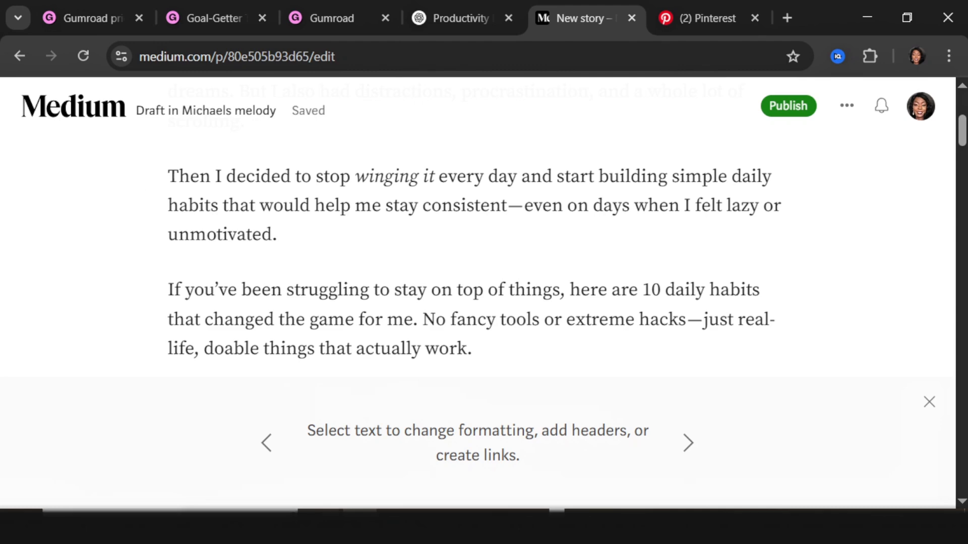
scroll(461, 208, down, 5)
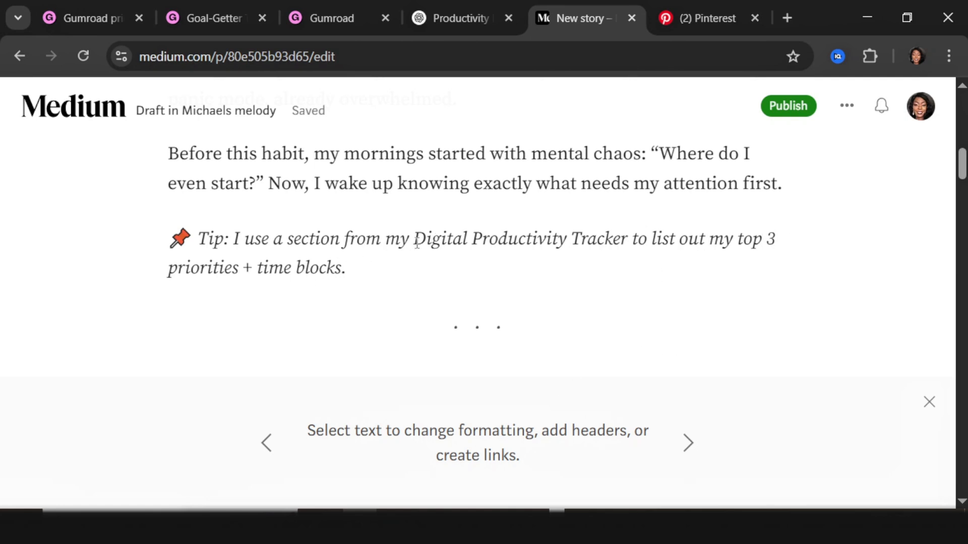
Step: Change 'Digital Productivity' in the Tip line to 'Goal-Getter'
drag(415, 240, 413, 205)
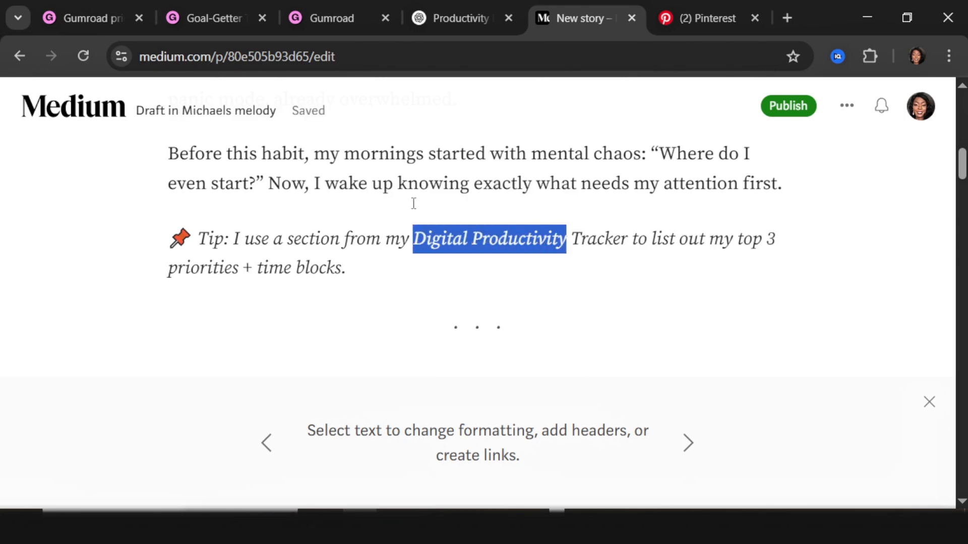
text(G)
scroll(418, 209, down, 1)
text(oa-Gette)
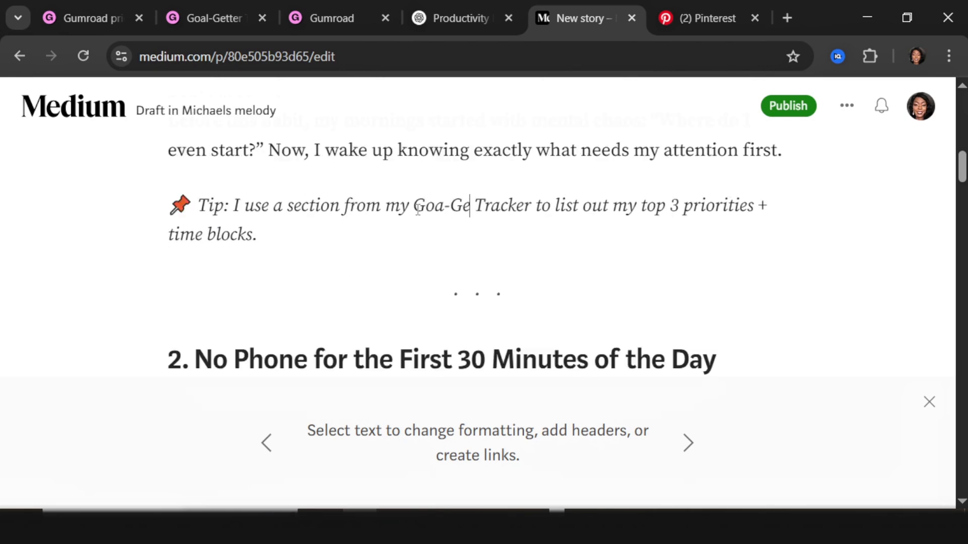
text(r)
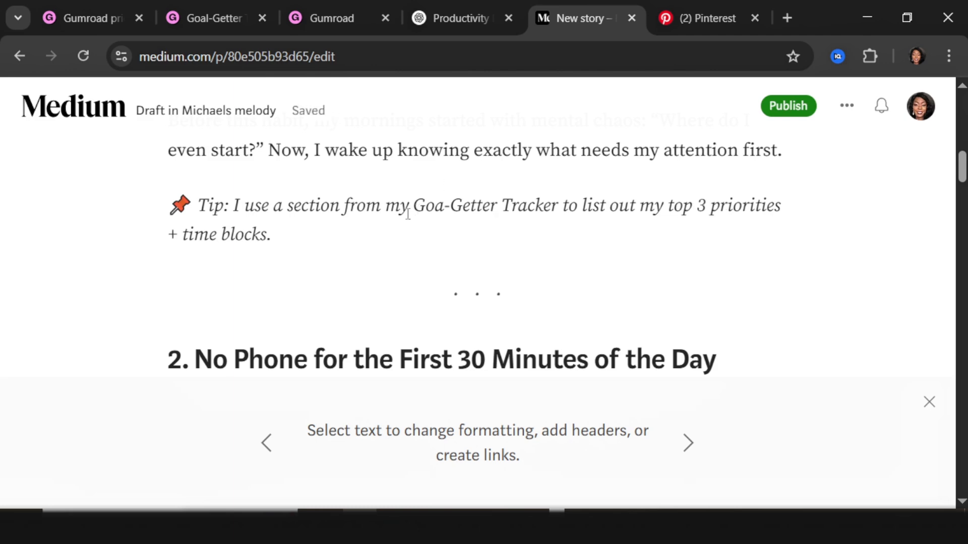
Step: Copy the Gumroad product URL and link 'Goal-Getter Tracker' in the Tip line to it
click(332, 19)
scroll(837, 271, down, 3)
scroll(589, 293, up, 2)
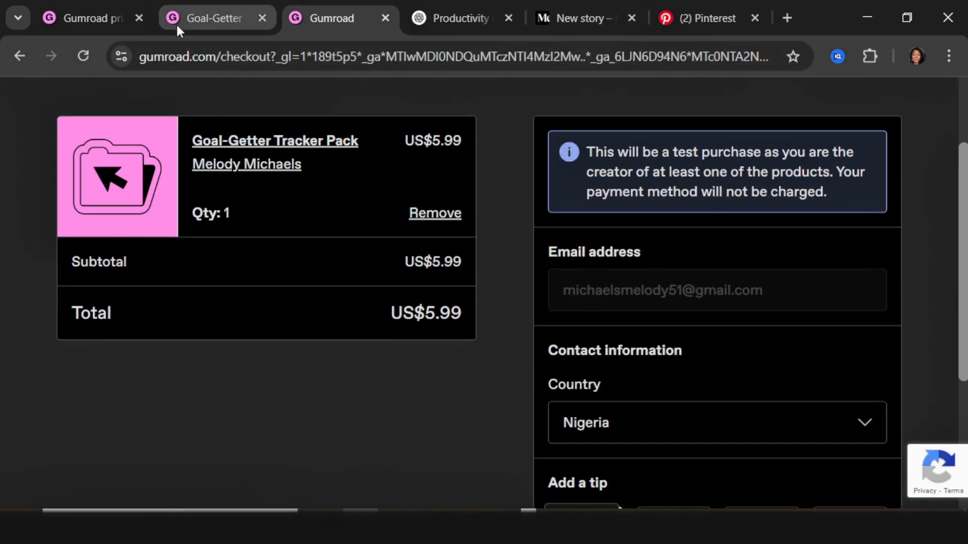
click(177, 23)
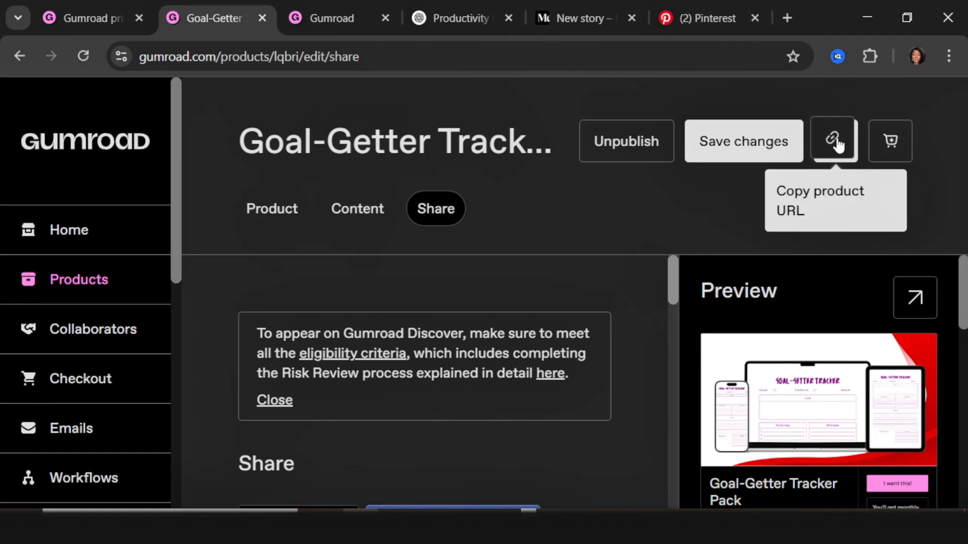
click(834, 150)
click(564, 16)
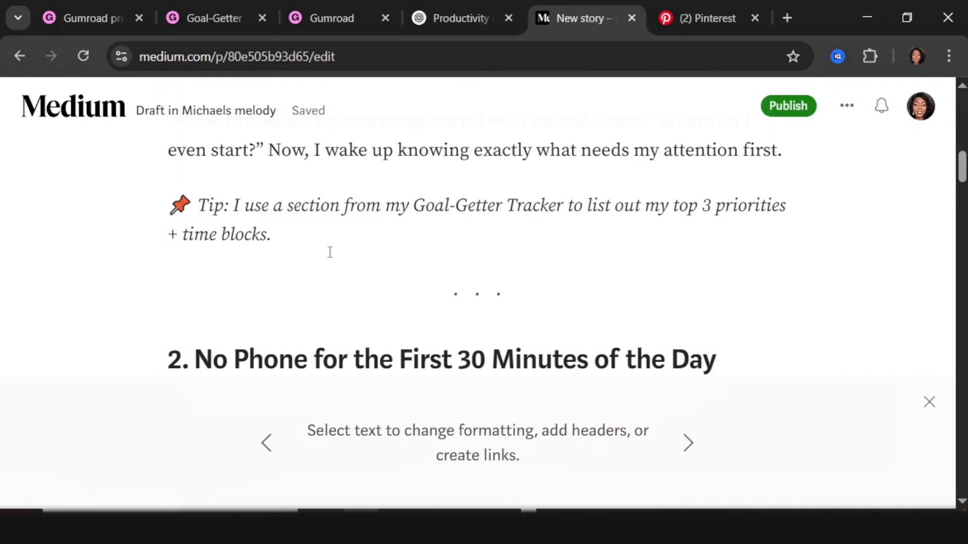
drag(564, 208, 424, 203)
click(441, 170)
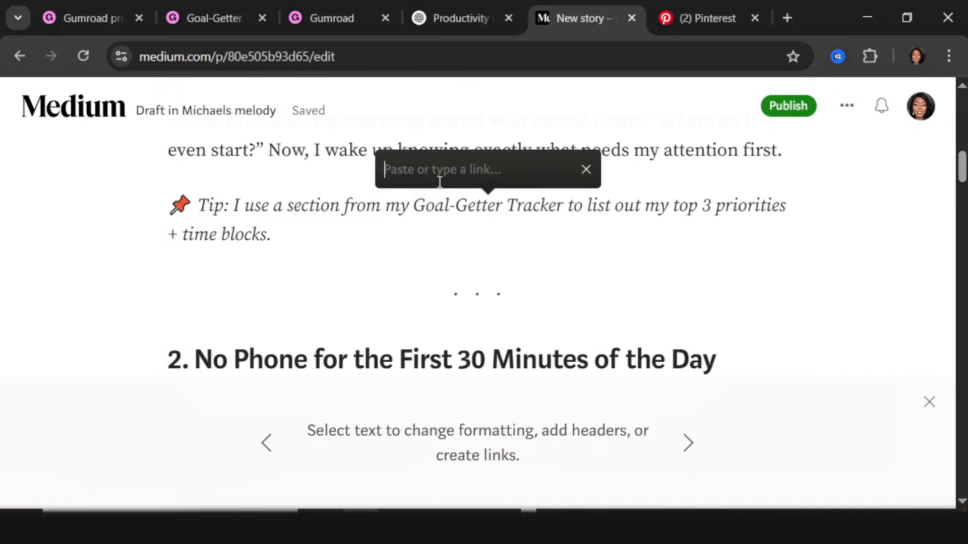
key(ctrl+v)
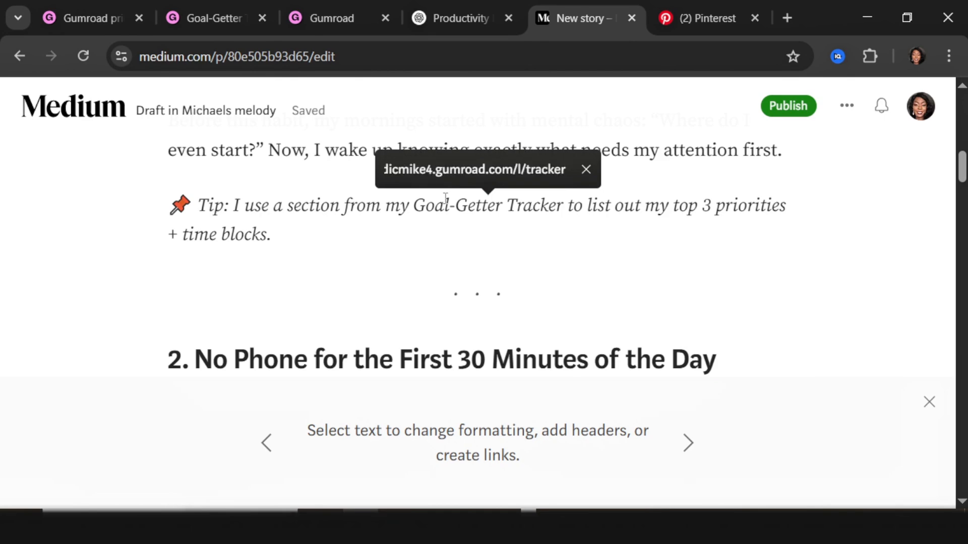
key(Return)
click(659, 241)
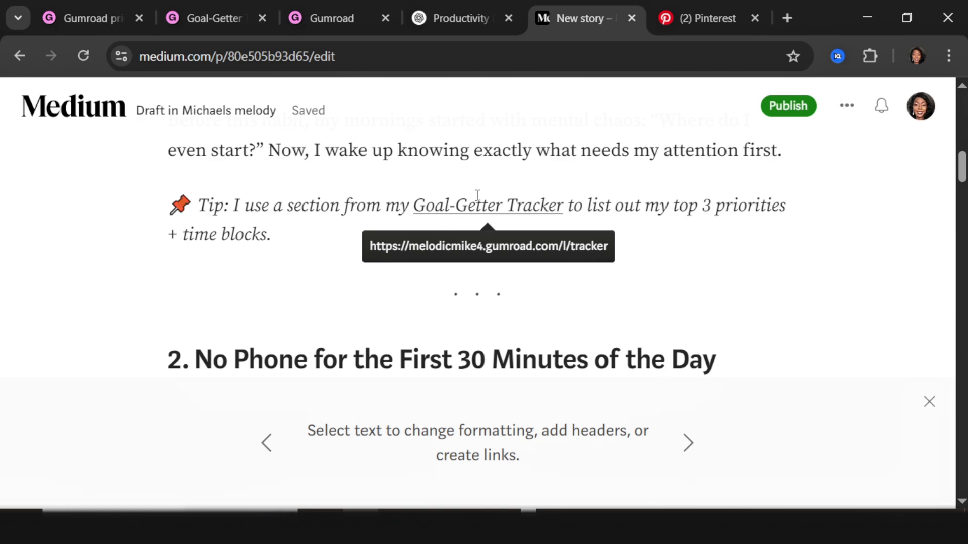
Step: Link the phrase 'My Goal-getter tracker' to the Gumroad tracker page
scroll(402, 247, up, 4)
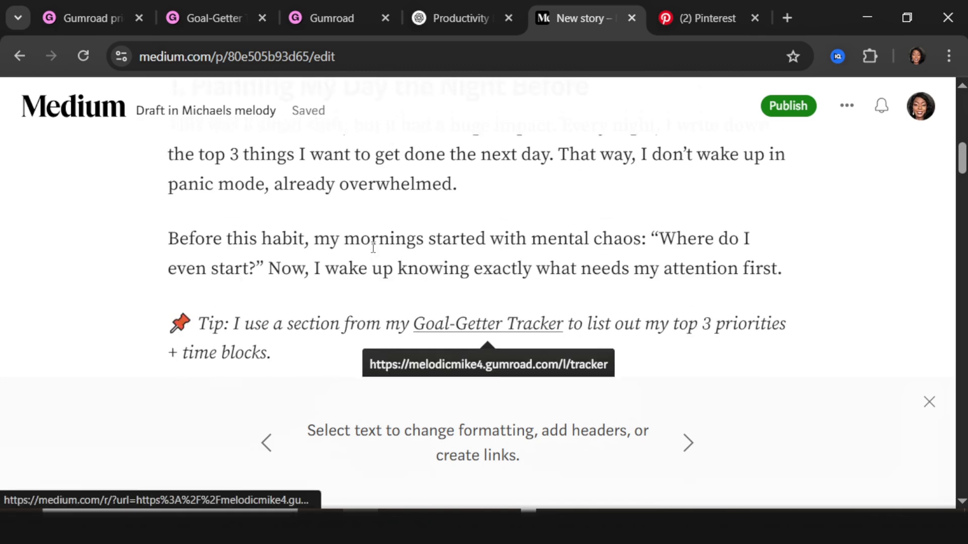
scroll(374, 249, down, 2)
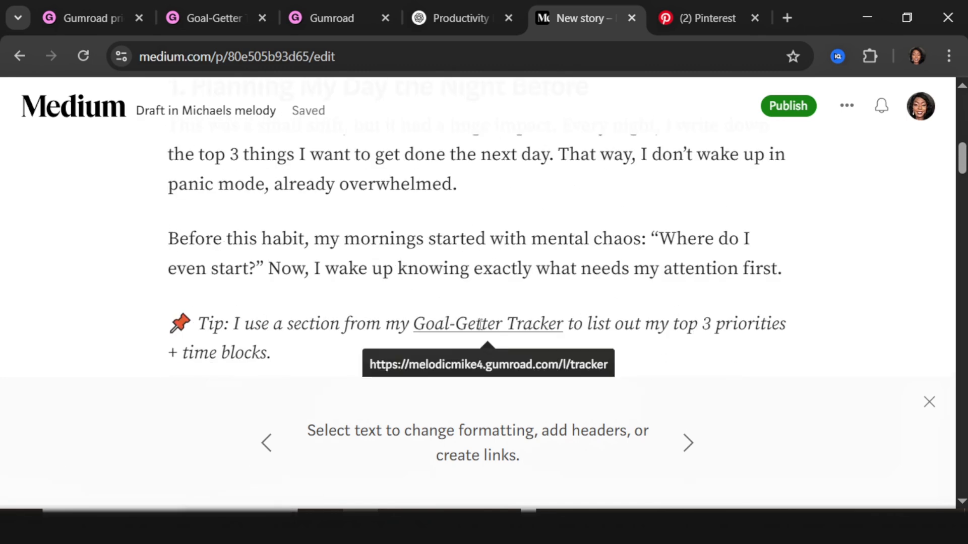
scroll(244, 255, down, 5)
scroll(244, 255, up, 3)
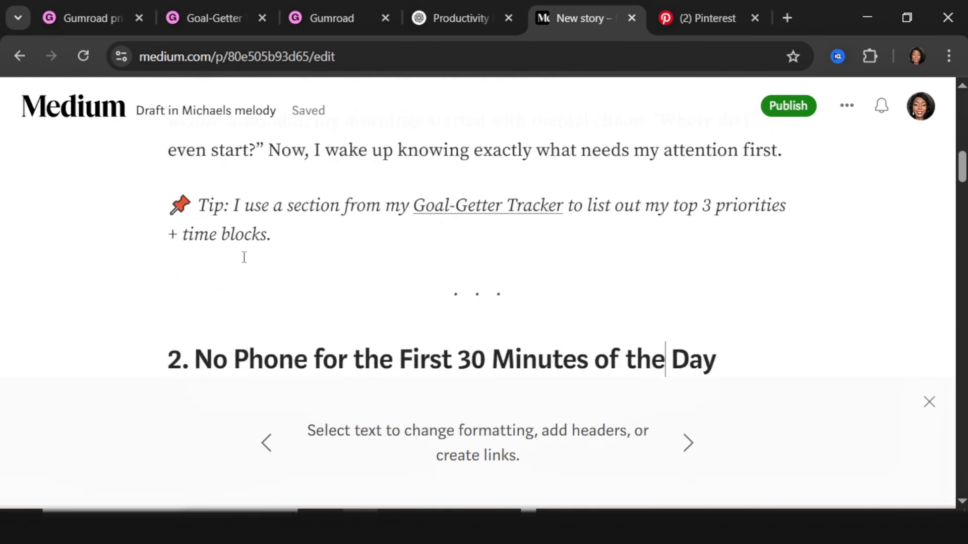
scroll(238, 258, down, 2)
scroll(242, 252, down, 9)
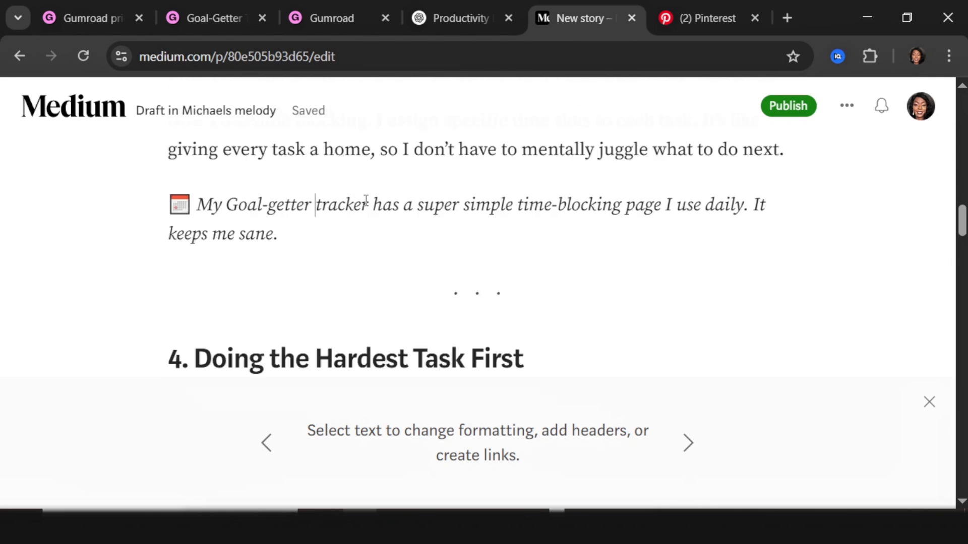
drag(367, 205, 196, 205)
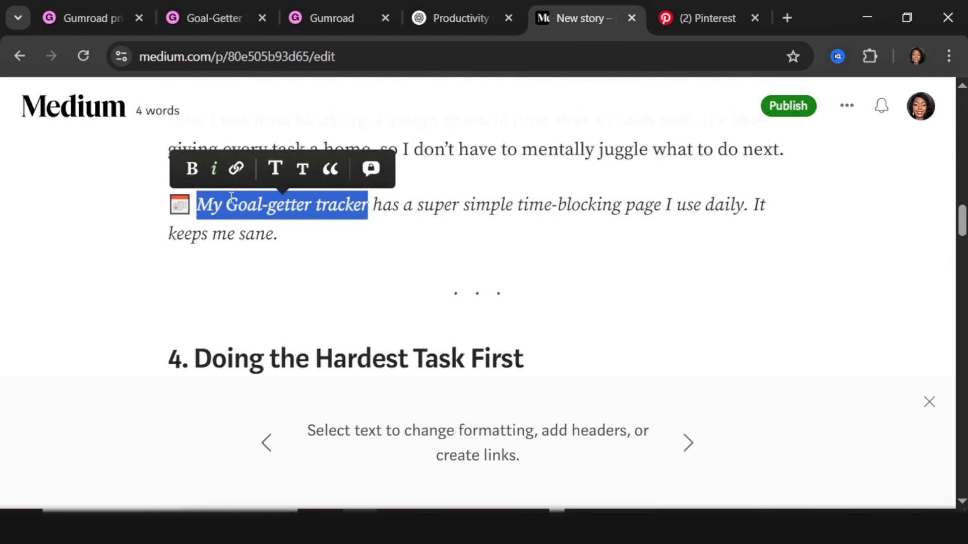
click(236, 170)
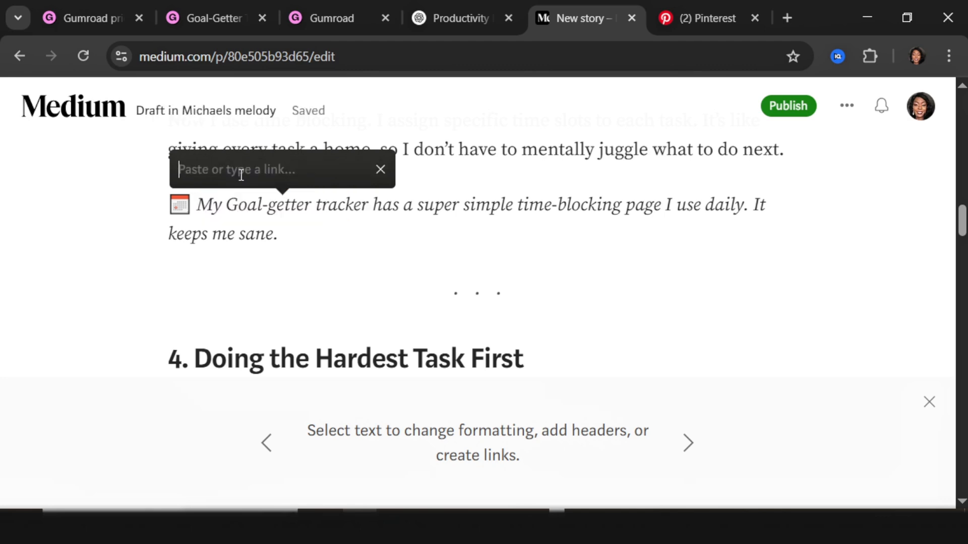
key(ctrl+v)
key(Return)
Step: Replace 'planner' with 'tracker' and link 'digital tracker' in the Pomodoro tip to Gumroad
scroll(328, 240, down, 5)
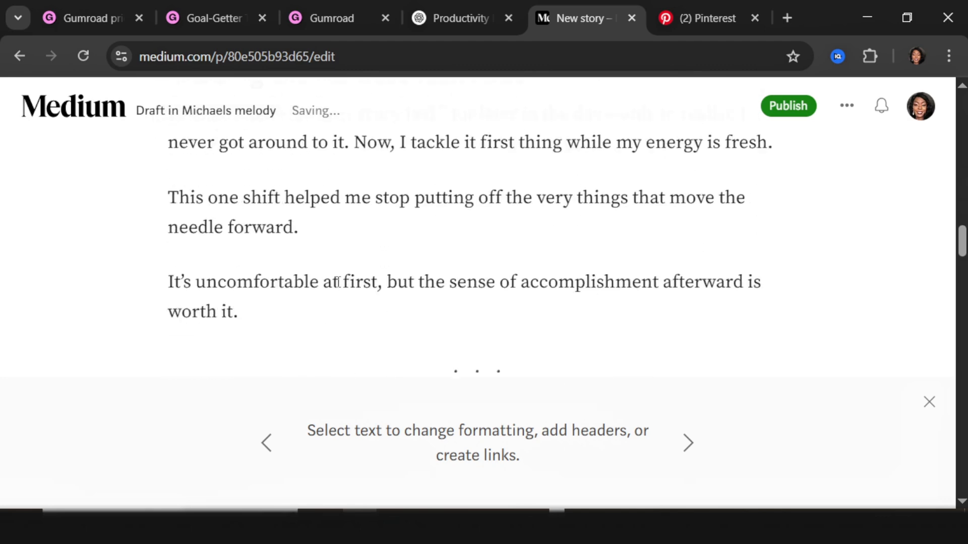
scroll(338, 282, down, 5)
drag(647, 251, 707, 251)
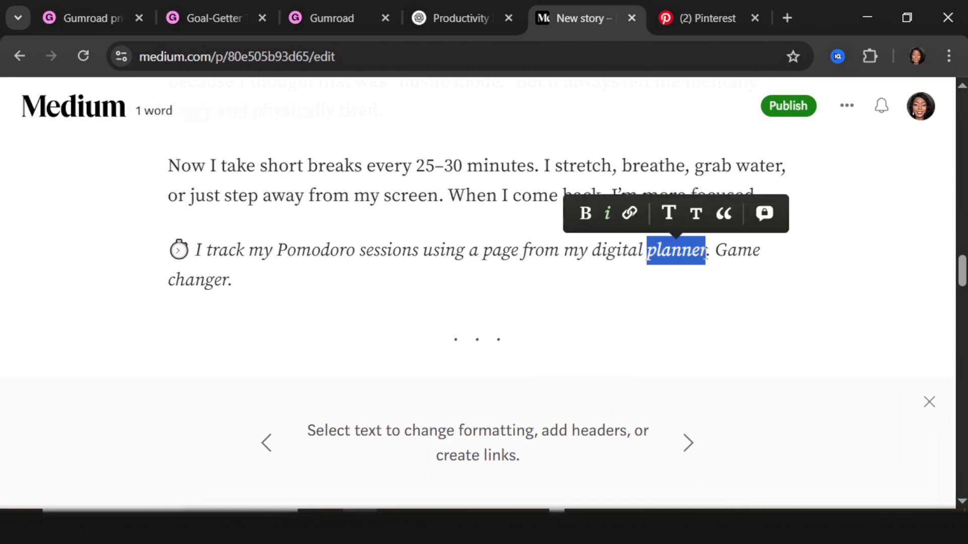
text(tracker)
scroll(707, 251, down, 1)
drag(698, 204, 594, 202)
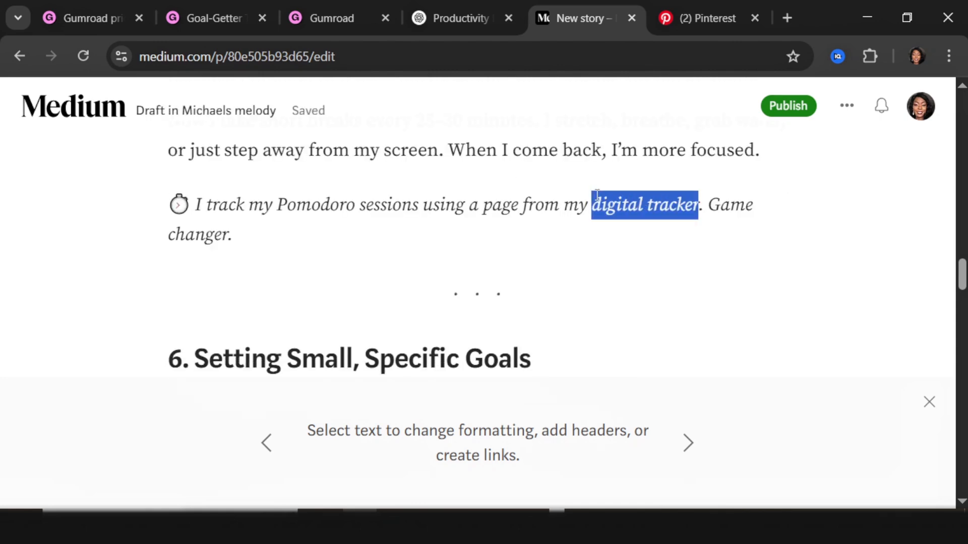
click(590, 166)
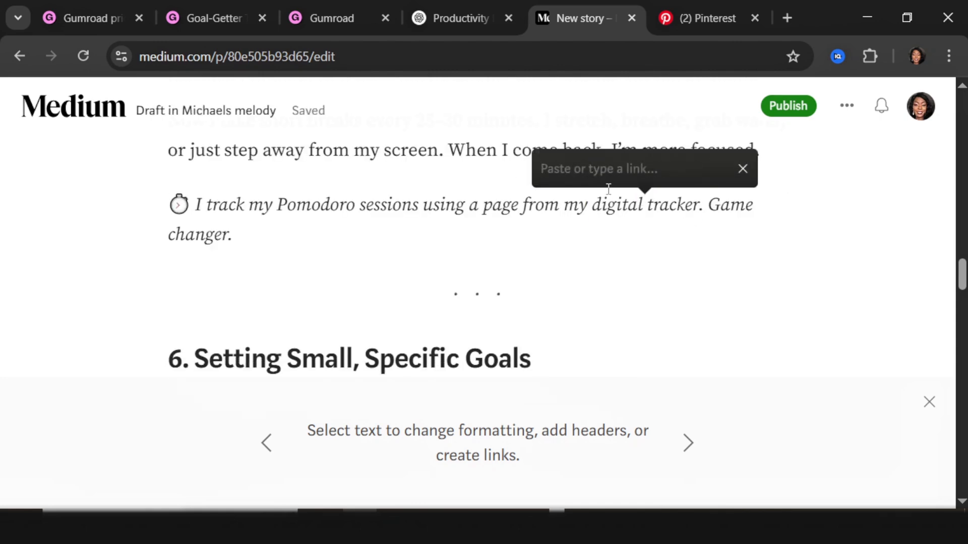
key(ctrl+v)
key(Return)
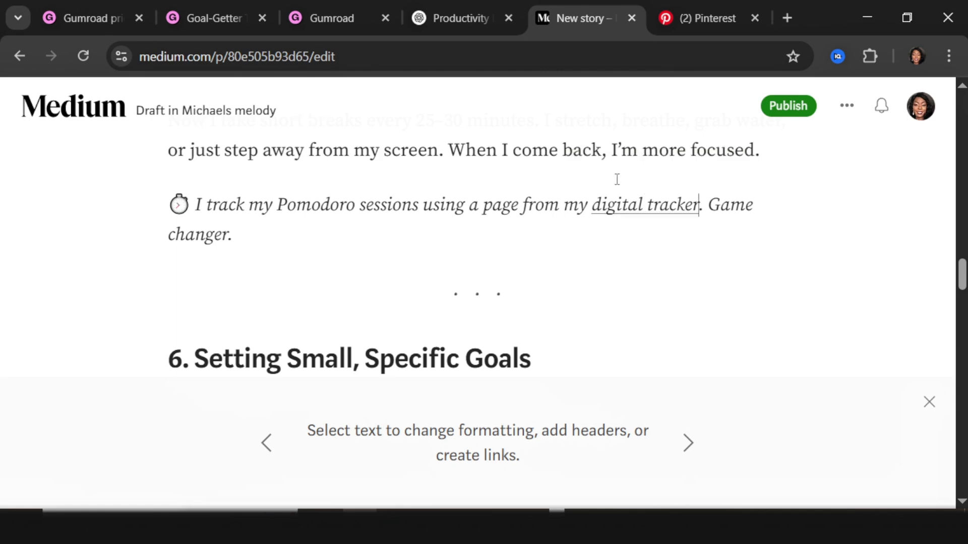
Step: Change 'productivity' to 'Goal-Getter' and link 'Goal-Getter tracker' in the reflection tip to Gumroad
drag(514, 153, 607, 153)
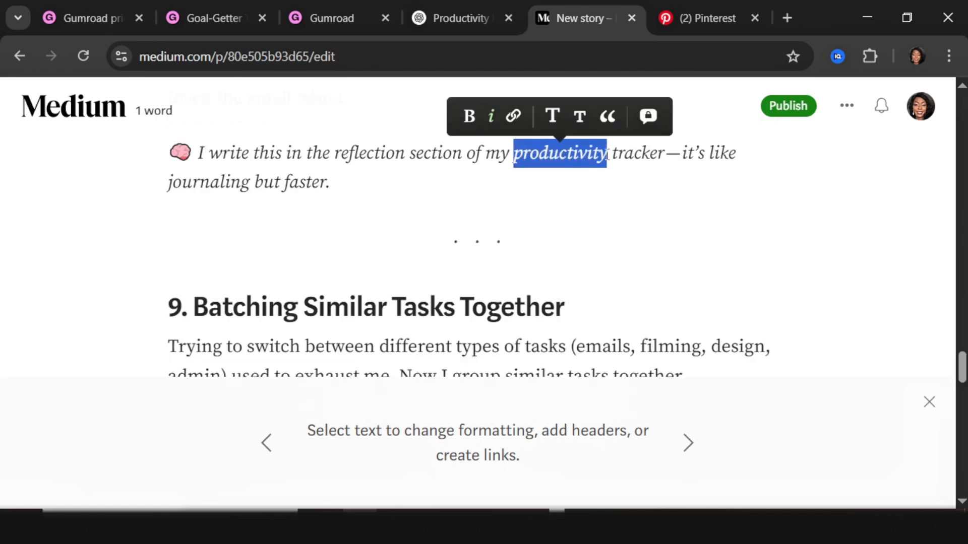
text(Goal-Getter)
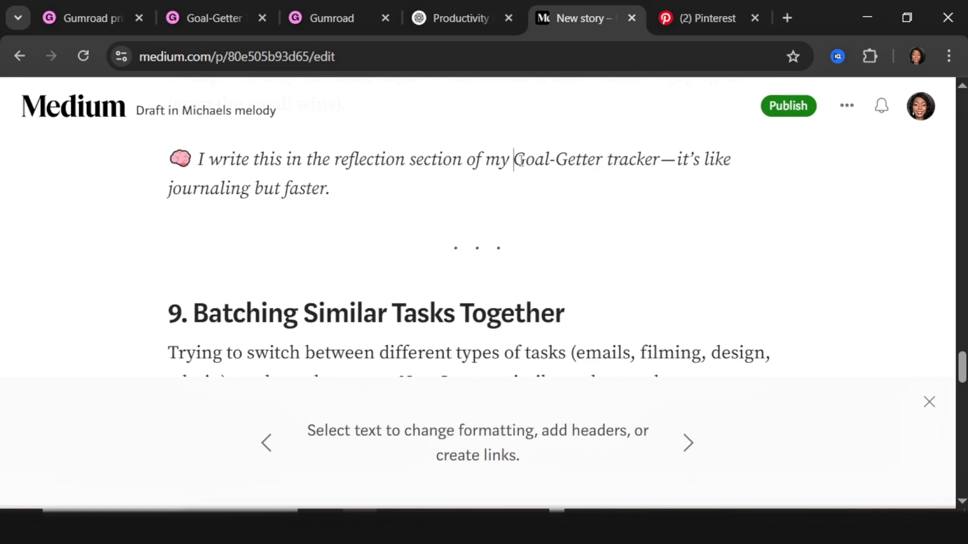
drag(515, 161, 660, 160)
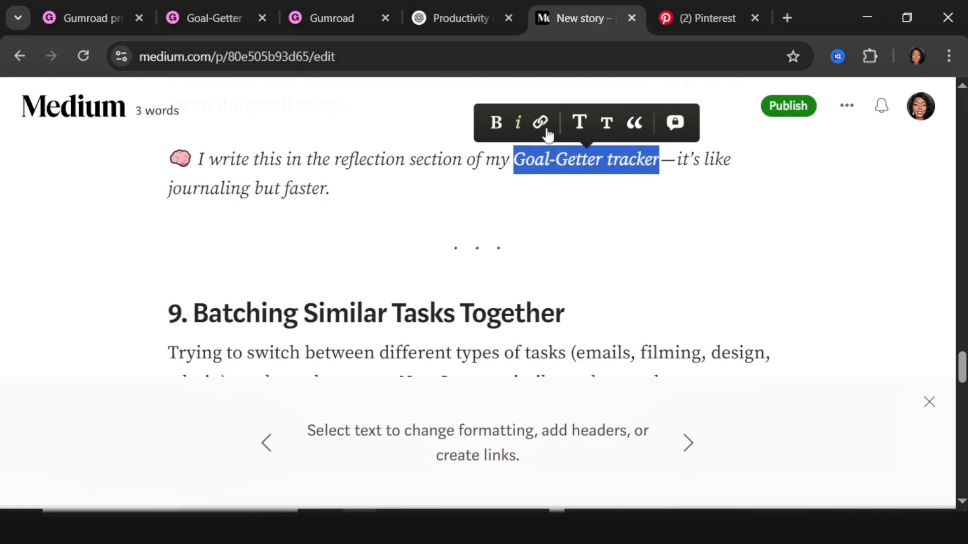
click(541, 123)
key(ctrl+v)
key(Return)
scroll(469, 299, down, 14)
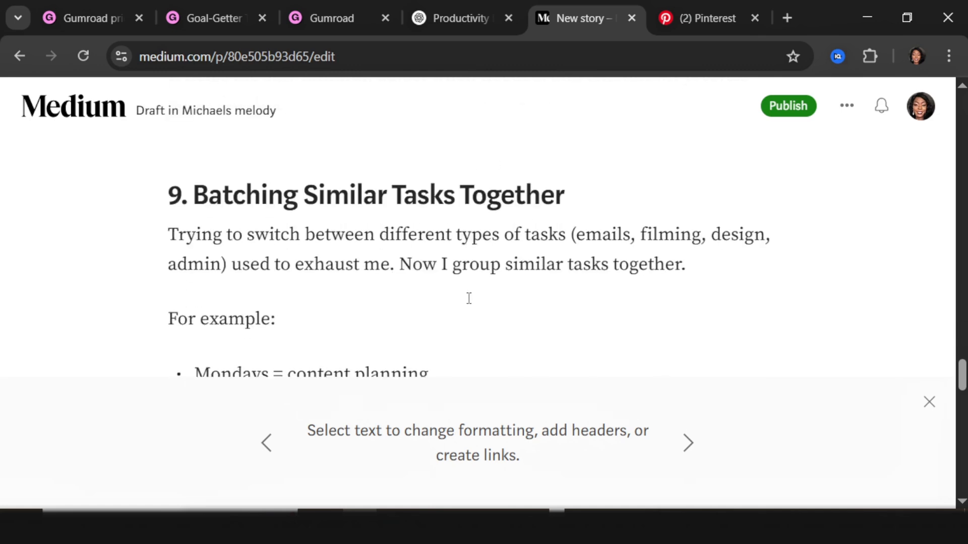
scroll(398, 313, down, 9)
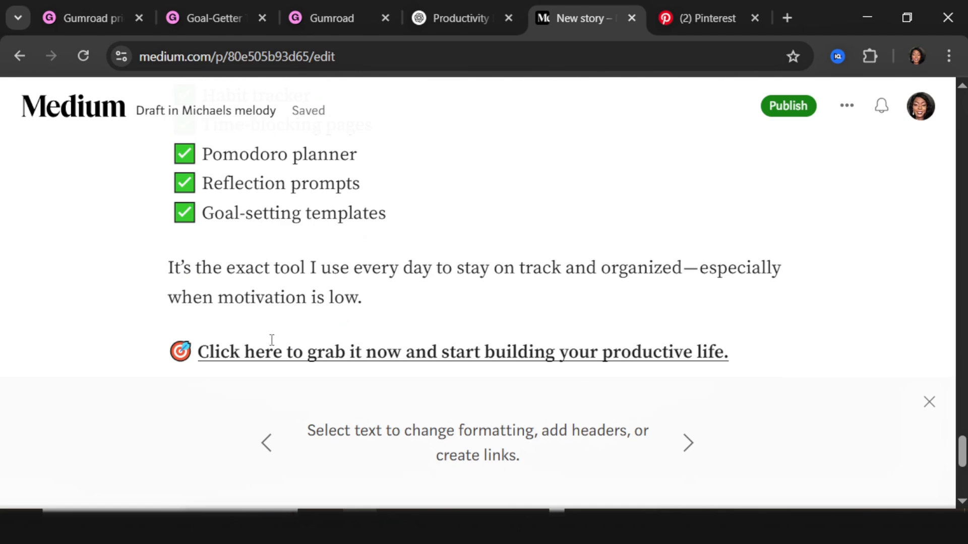
Step: Link the 'Click here to grab it now…' call-to-action sentence to the Gumroad tracker page
scroll(272, 340, down, 2)
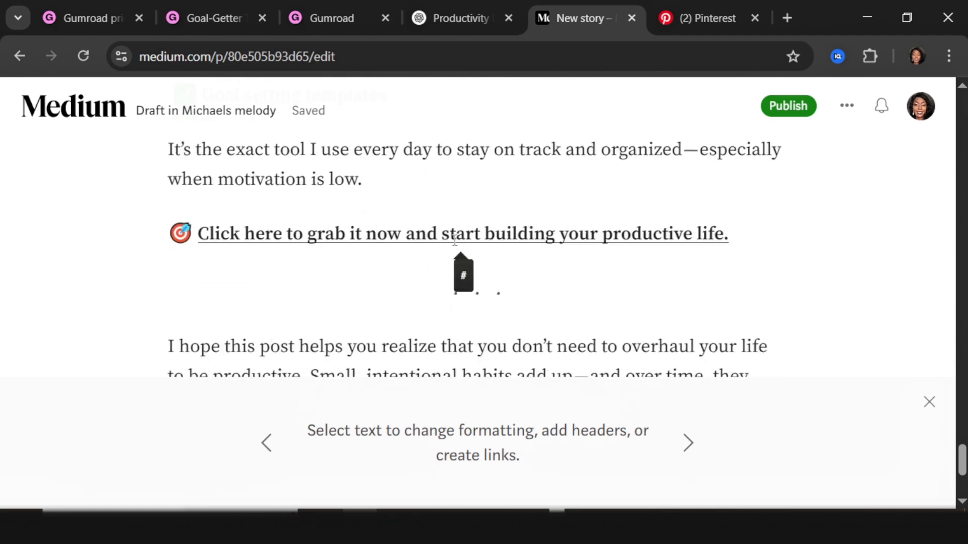
drag(127, 217, 724, 235)
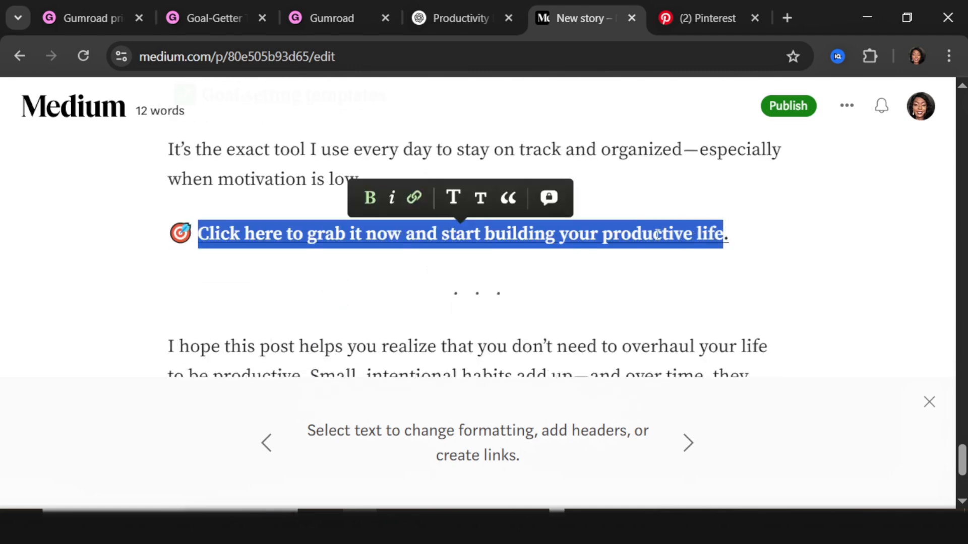
click(414, 199)
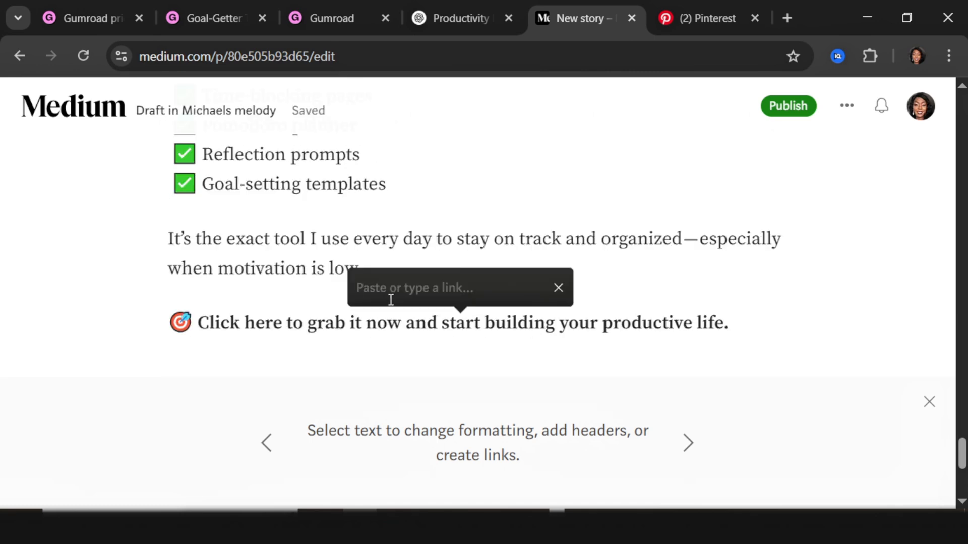
key(ctrl+v)
key(Return)
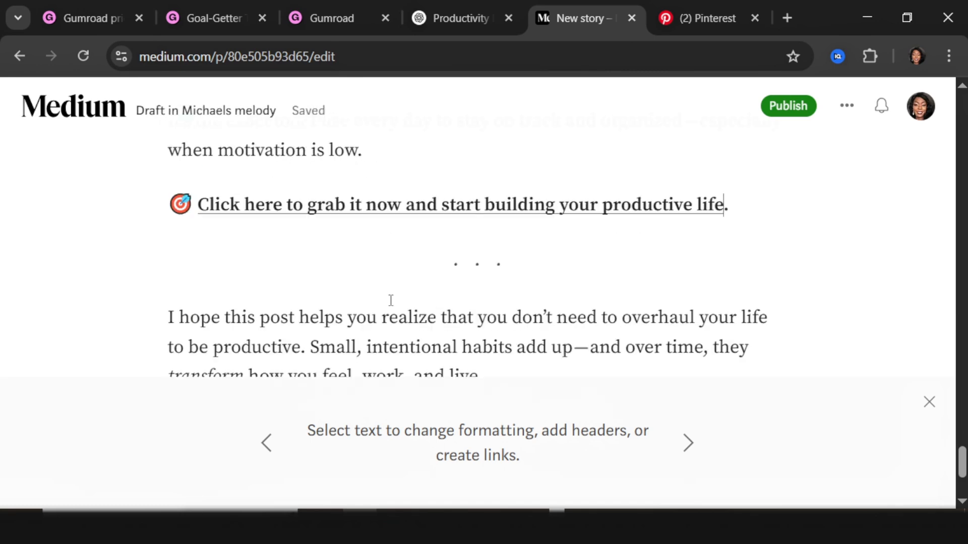
mouse_move(290, 214)
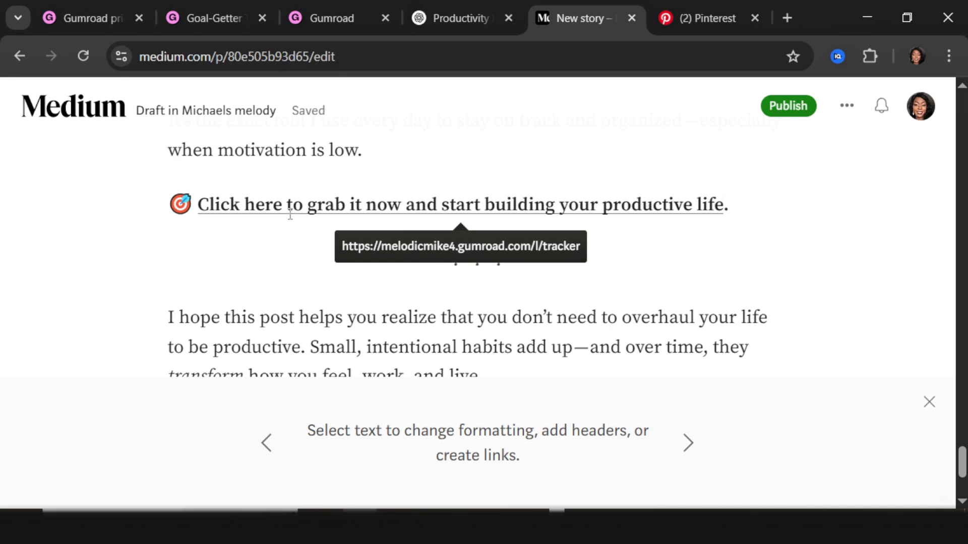
Step: Scroll back up through the draft to review the tips
scroll(287, 269, down, 2)
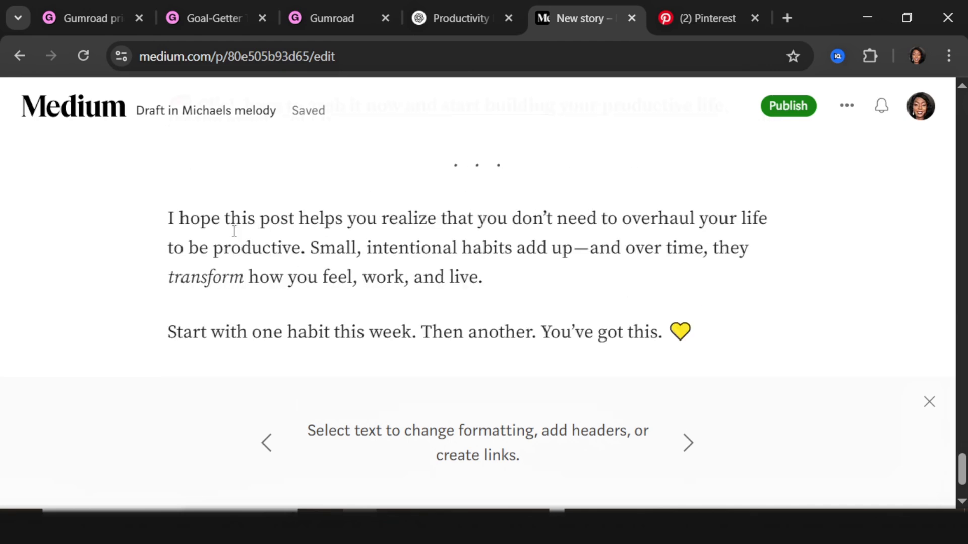
scroll(483, 228, up, 15)
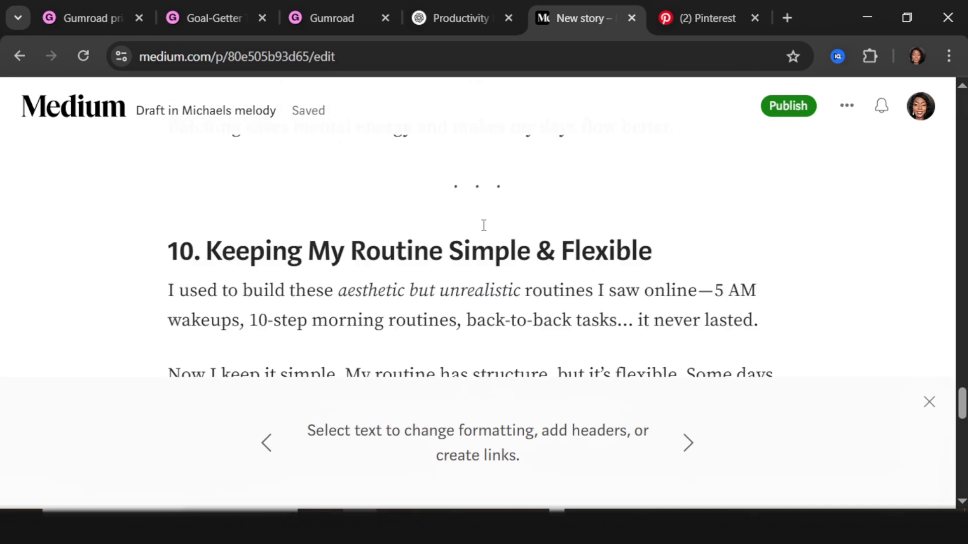
scroll(483, 225, down, 2)
scroll(482, 224, up, 15)
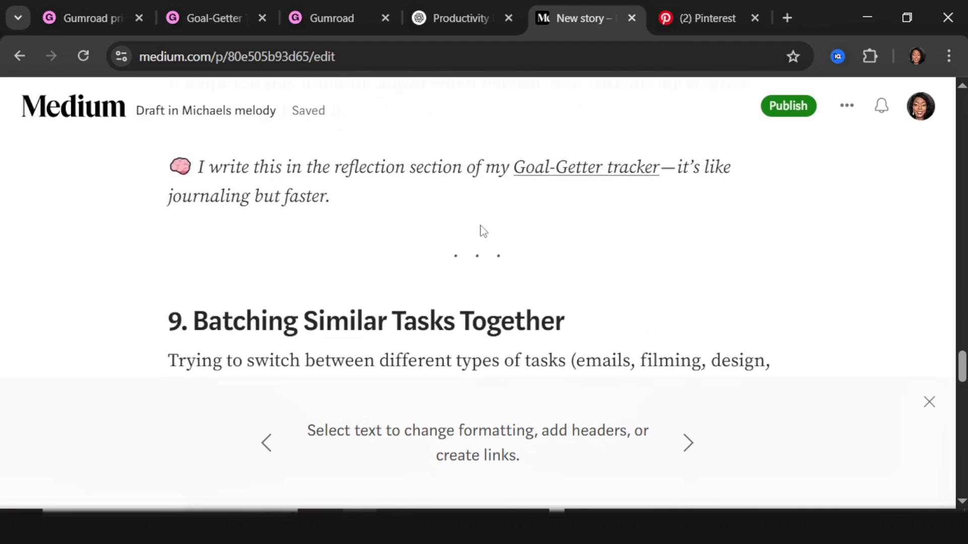
scroll(480, 224, up, 8)
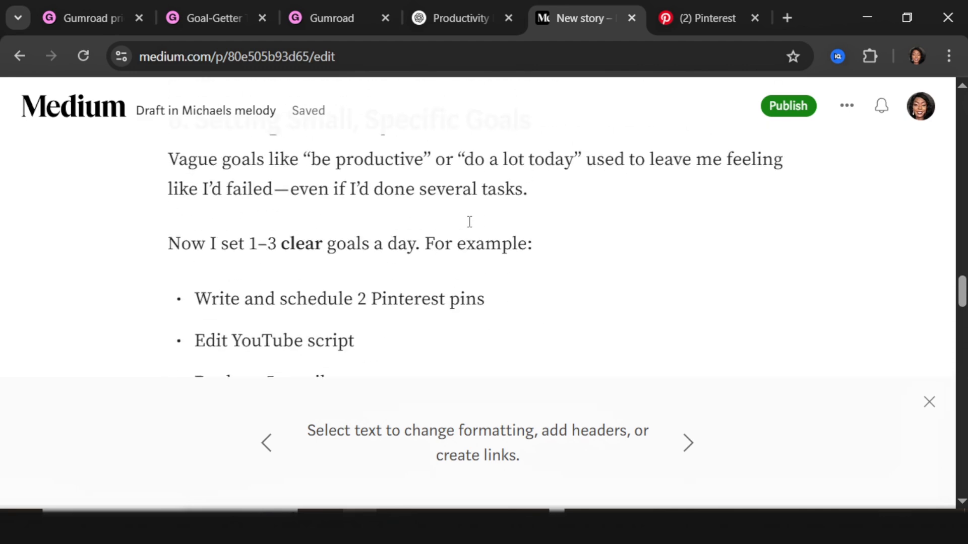
scroll(469, 222, up, 8)
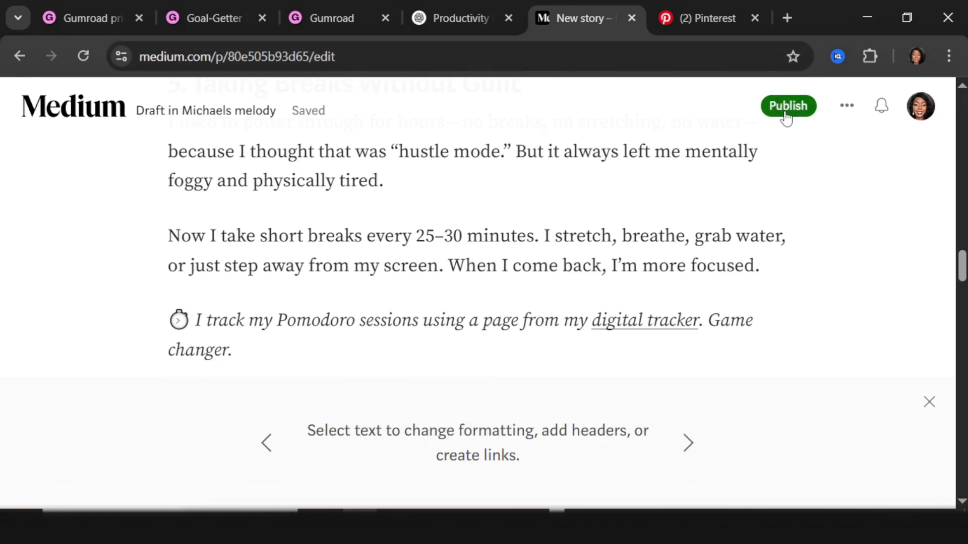
scroll(504, 232, up, 5)
scroll(477, 255, up, 2)
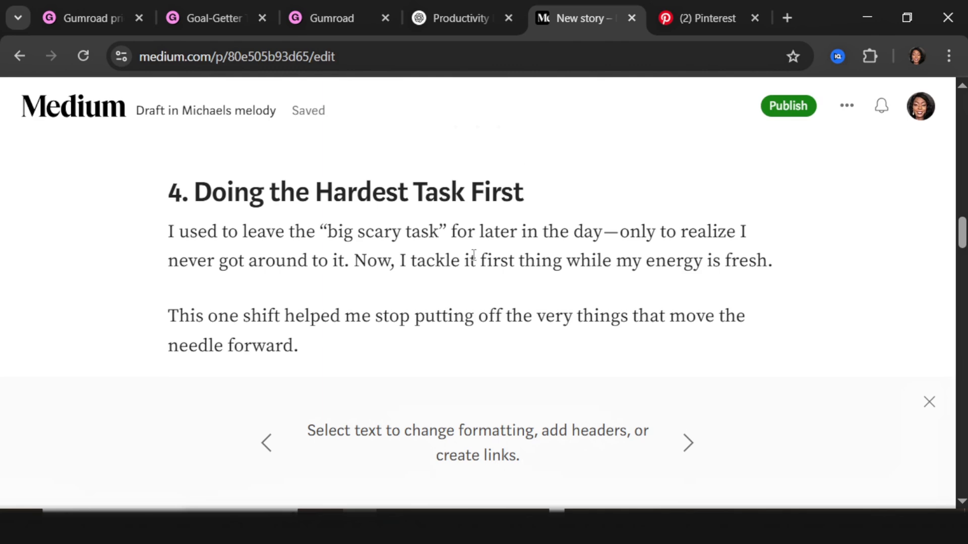
Step: Publish the story, adding the pasted title as a topic
click(793, 112)
scroll(249, 398, down, 2)
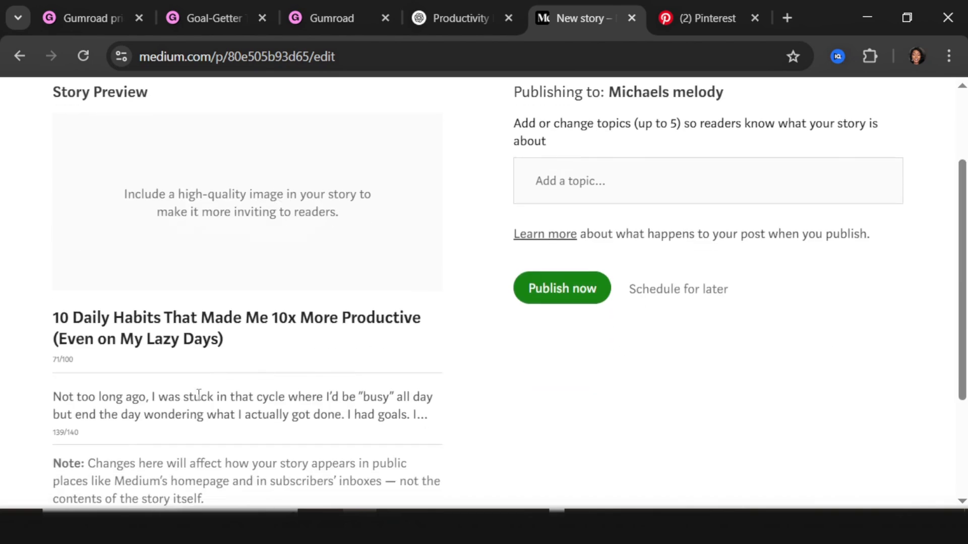
scroll(237, 383, up, 2)
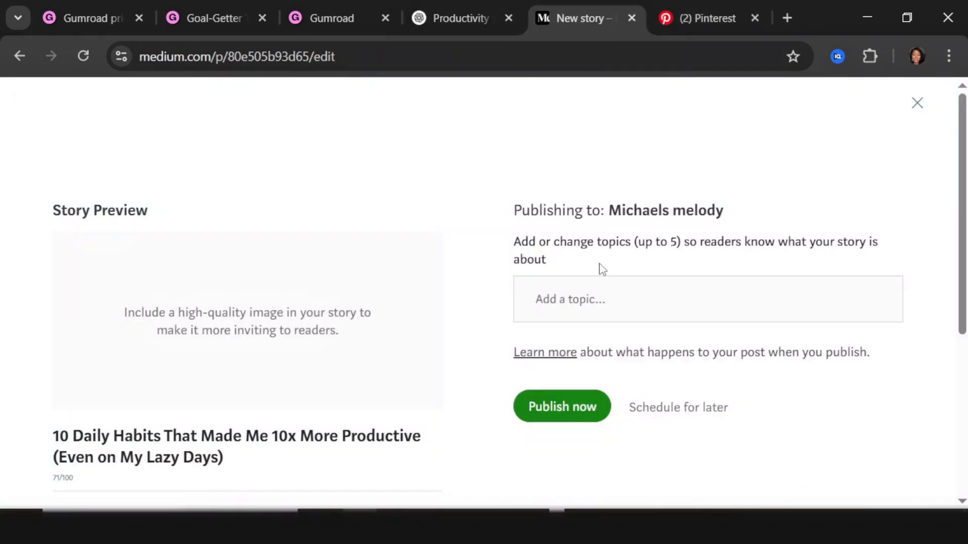
text(10 Daily Habits That Made Me 10x More Productive (Even on My Lazy Days))
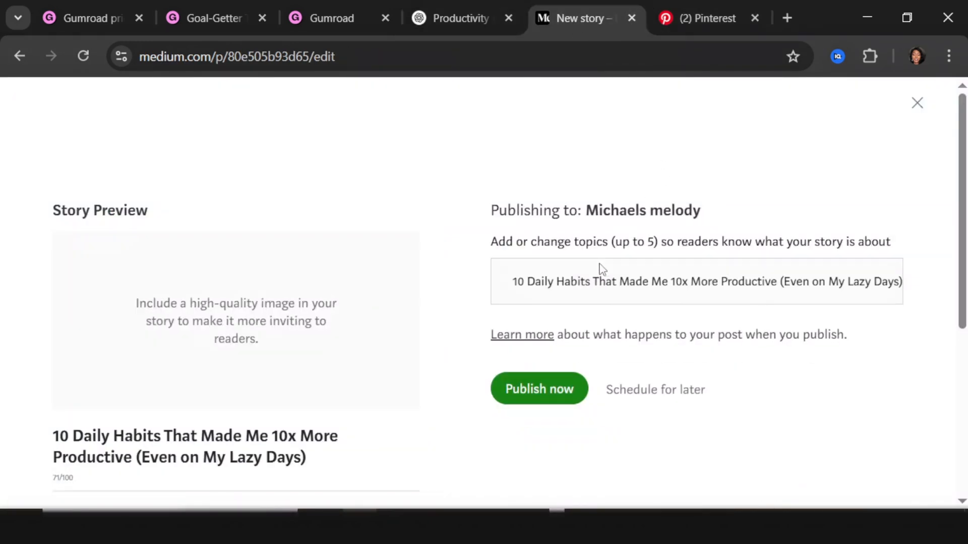
click(566, 392)
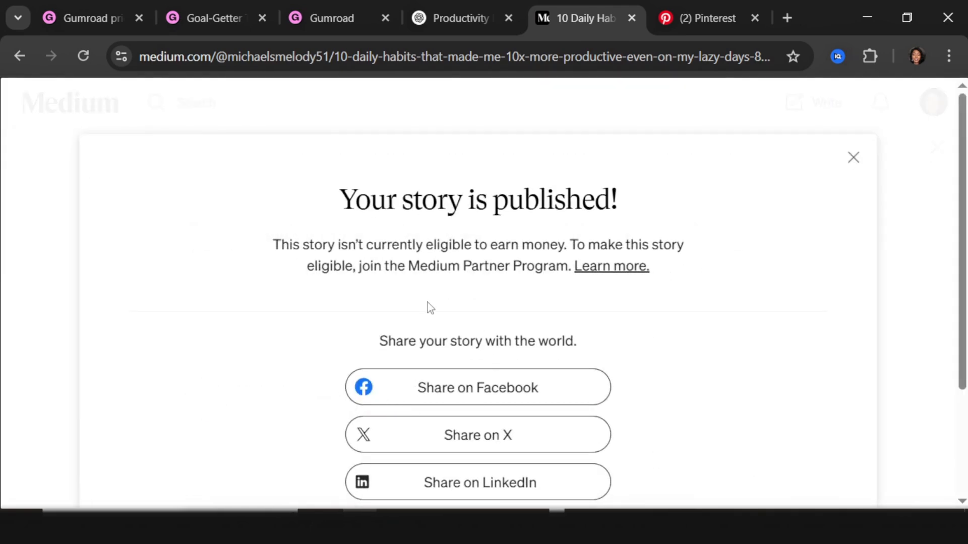
Step: Dismiss the published notice and scroll the live article to the Goal-Getter Tracker tip
click(848, 157)
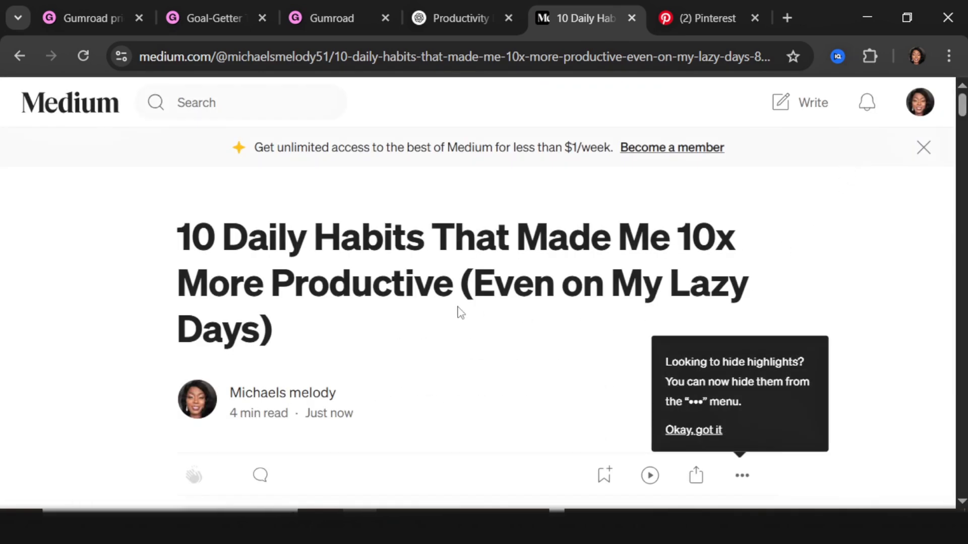
scroll(326, 366, down, 7)
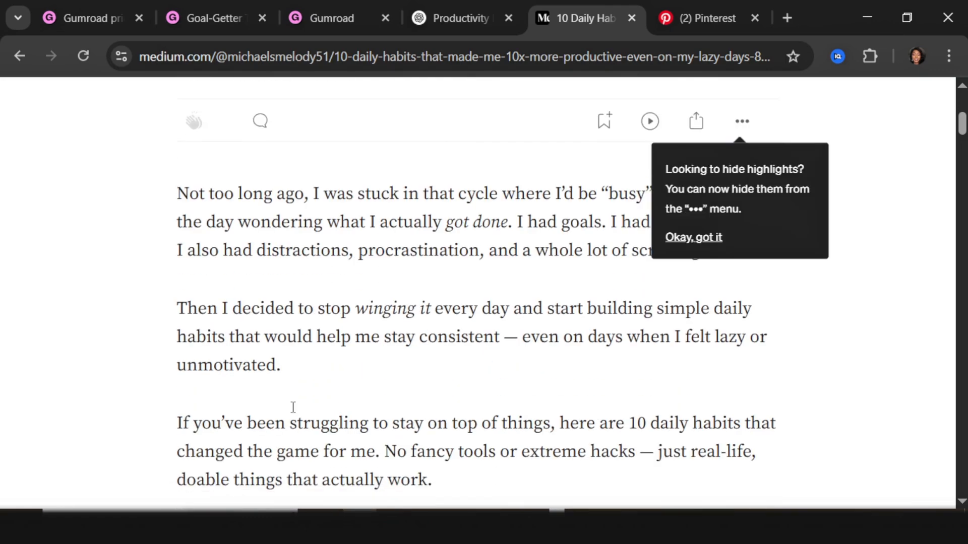
scroll(422, 244, down, 14)
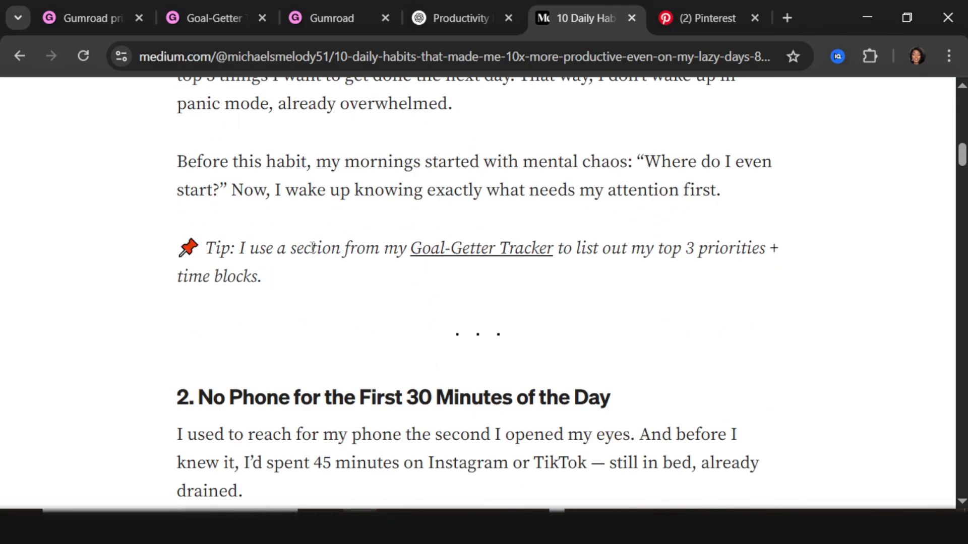
Step: Follow the article's Goal-Getter Tracker link and look over the $5.99 Gumroad product page
click(482, 256)
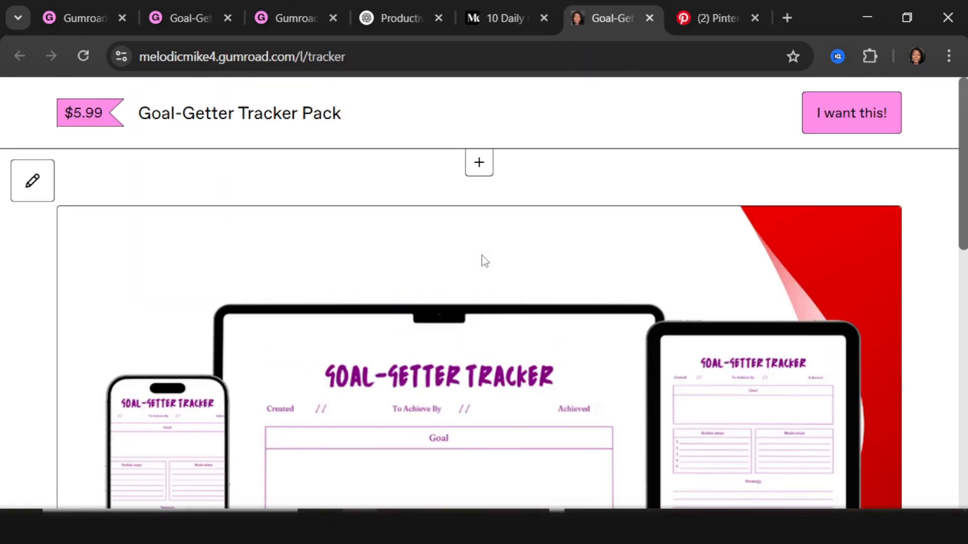
scroll(441, 304, down, 5)
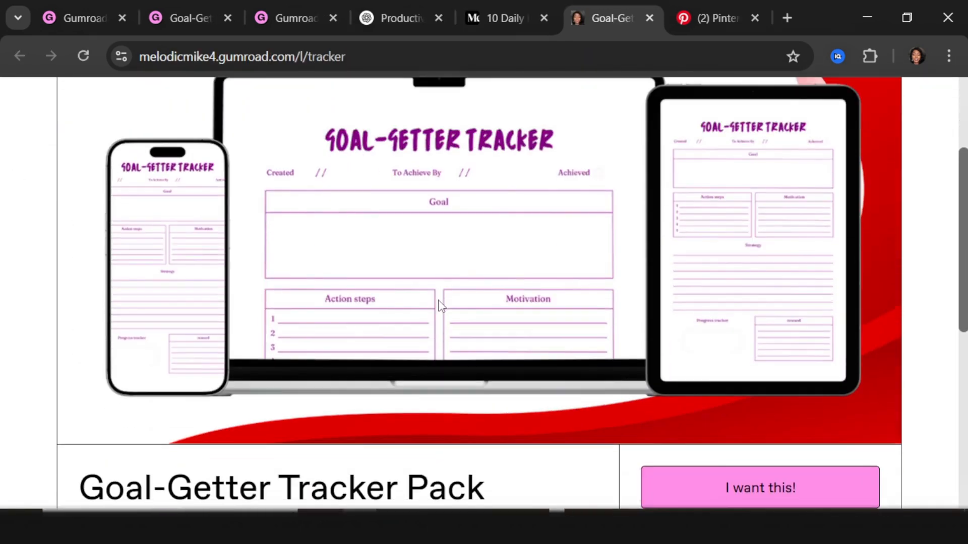
scroll(525, 241, down, 7)
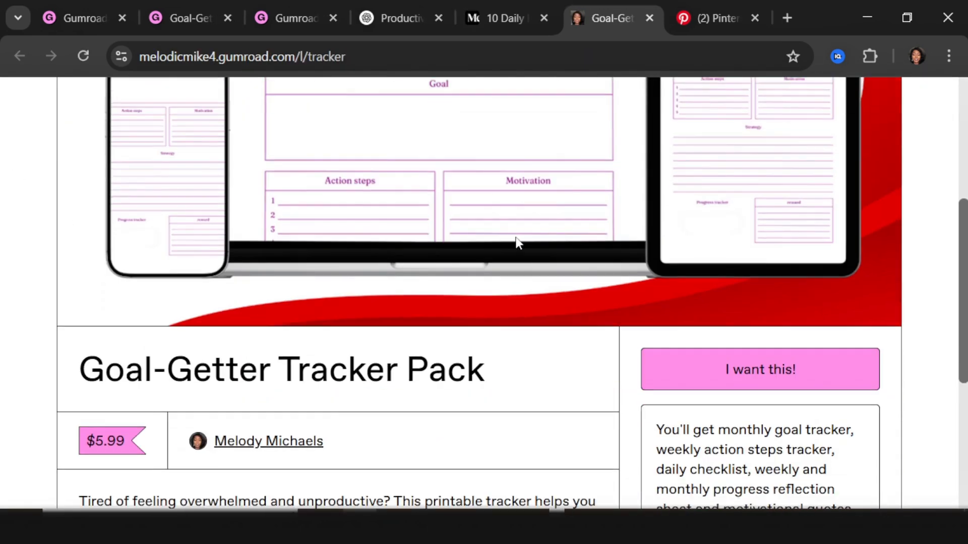
scroll(483, 276, up, 5)
scroll(483, 276, up, 7)
scroll(482, 281, down, 12)
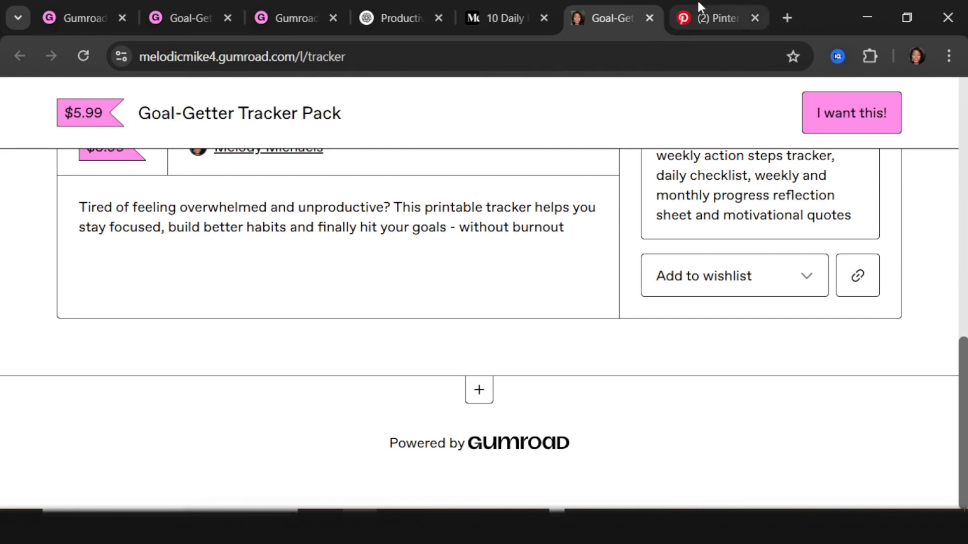
mouse_move(392, 22)
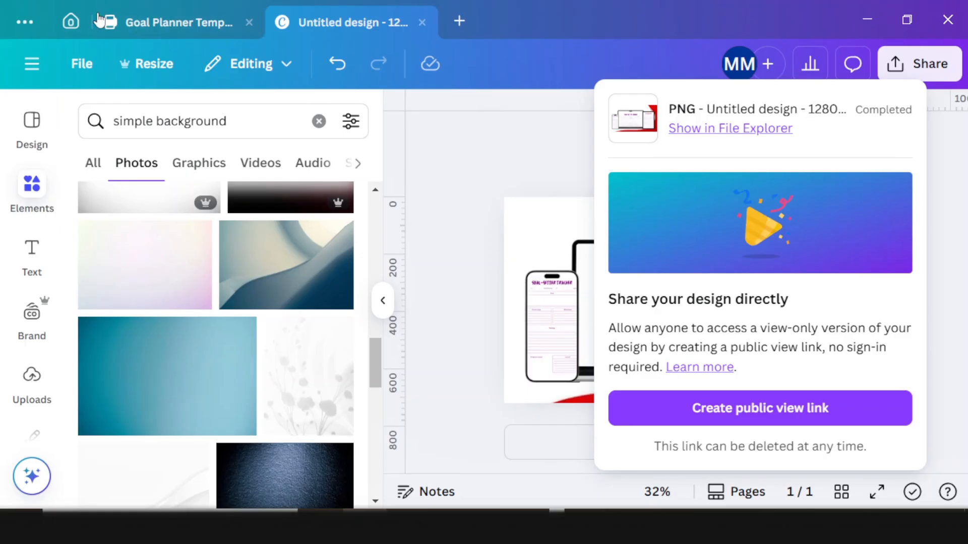
Step: Search Canva for 'productivity pins' and customize the 5 Tips For Being More Productive template
click(72, 25)
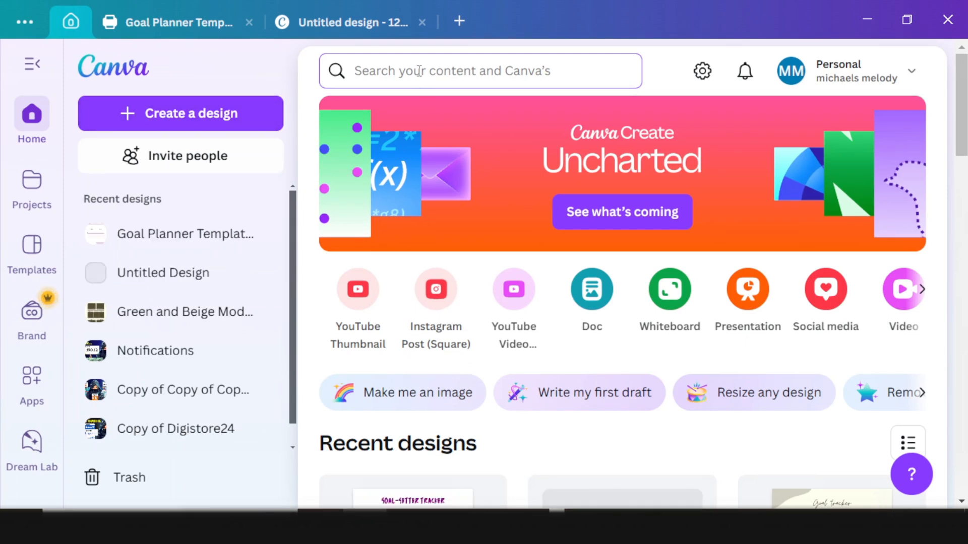
click(420, 71)
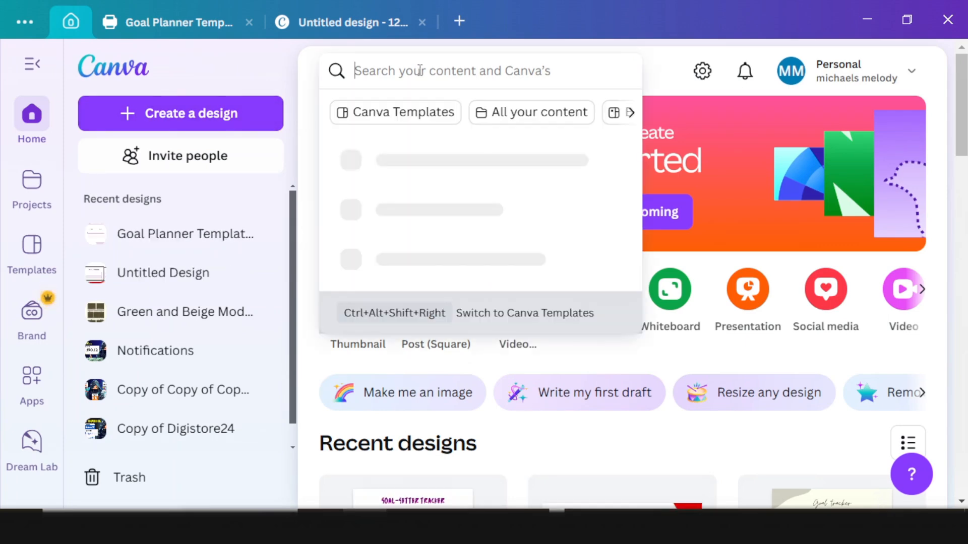
text(productivity pins)
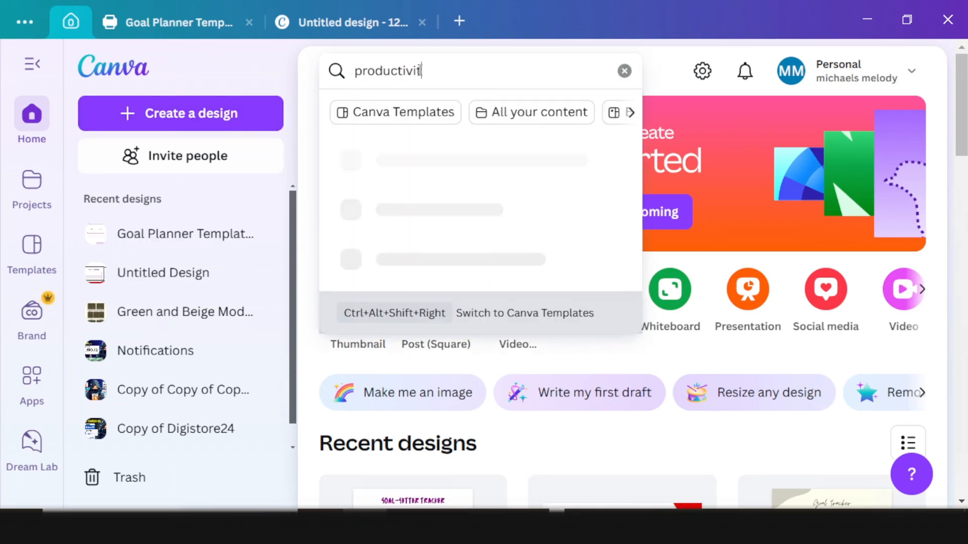
key(Return)
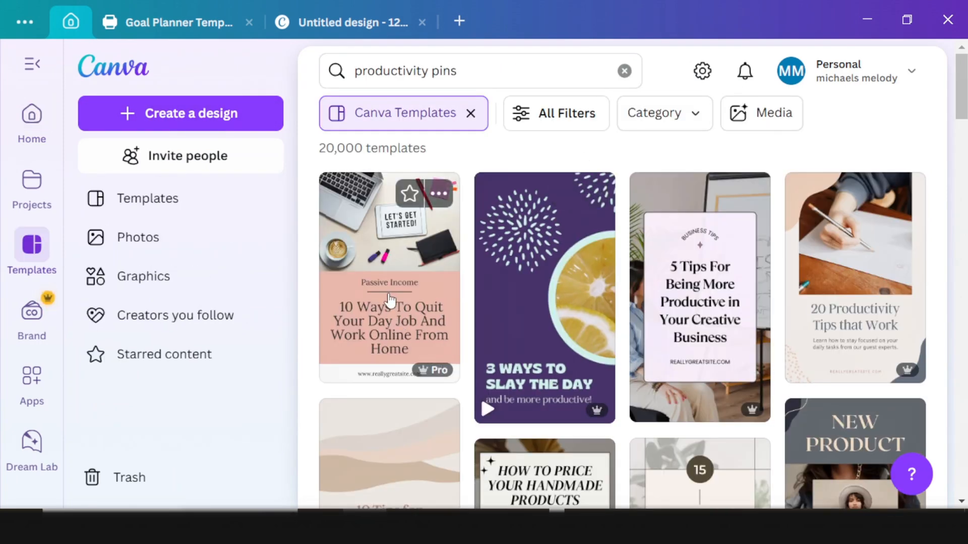
click(654, 273)
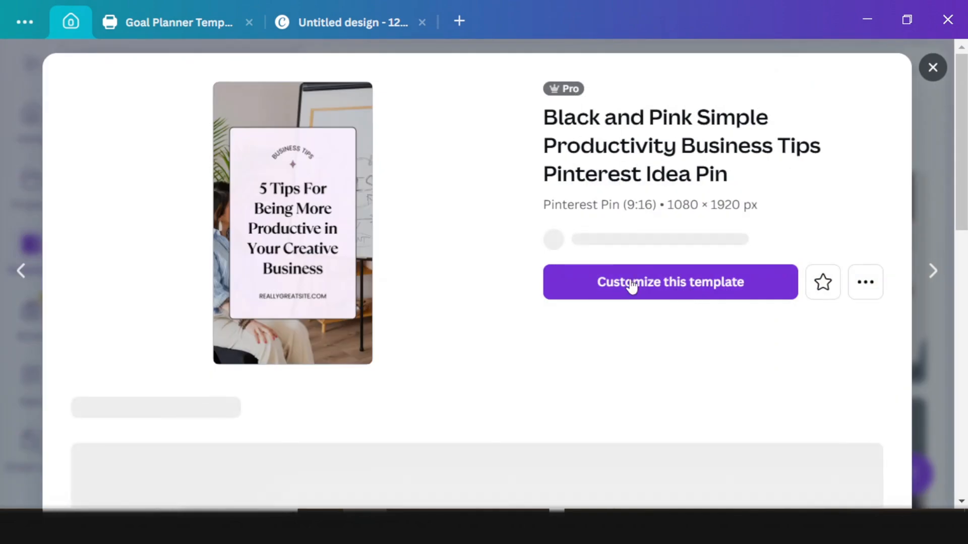
click(643, 315)
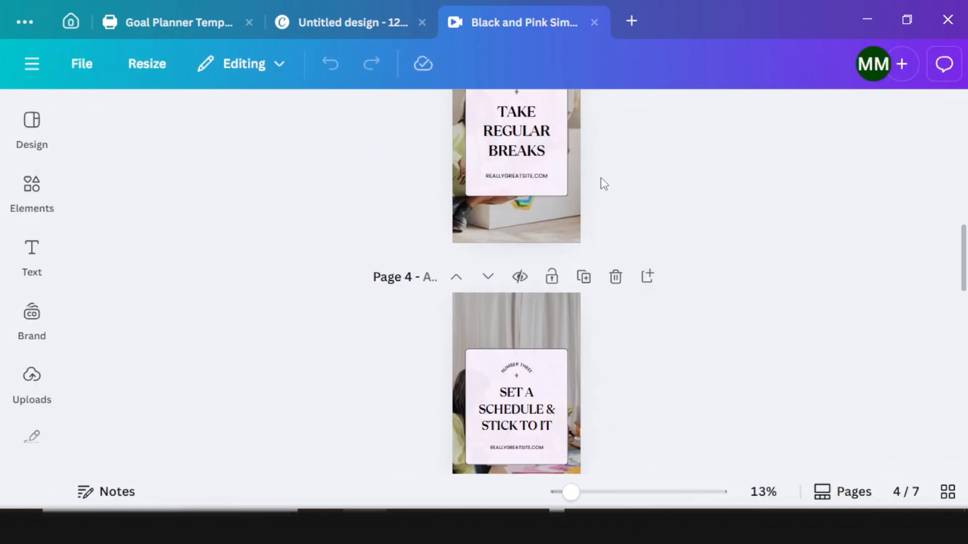
Step: Delete the extra pin pages and the REALLYGREATSITE.COM text line, keeping only the cover
click(613, 281)
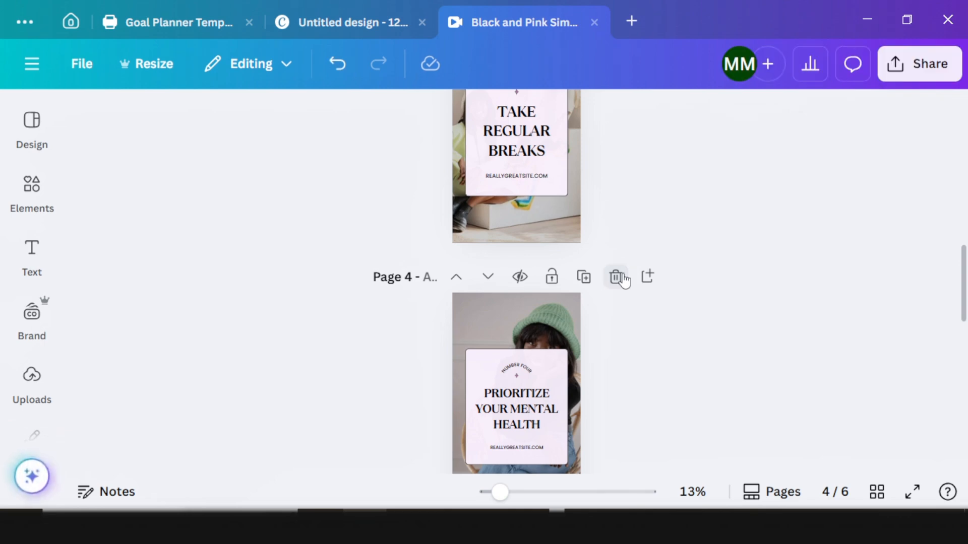
click(614, 278)
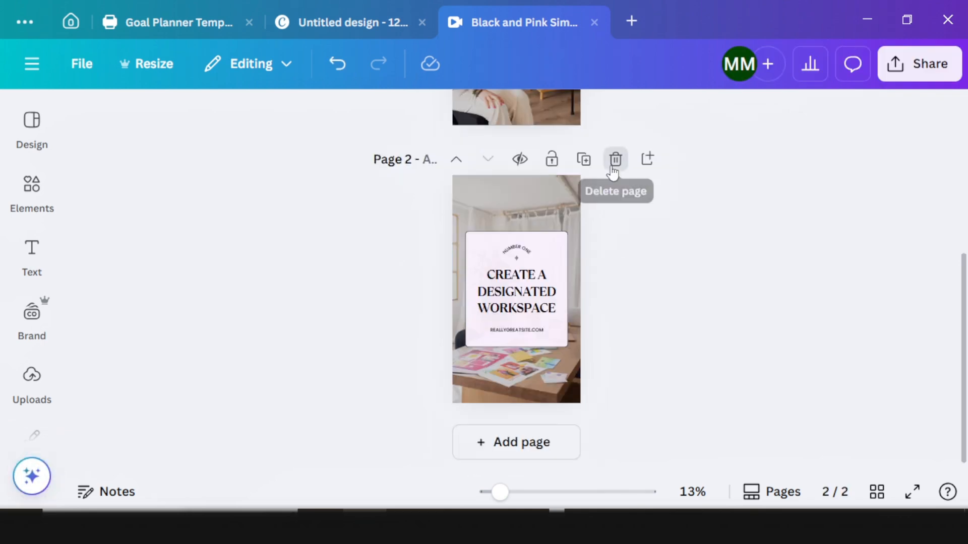
click(614, 158)
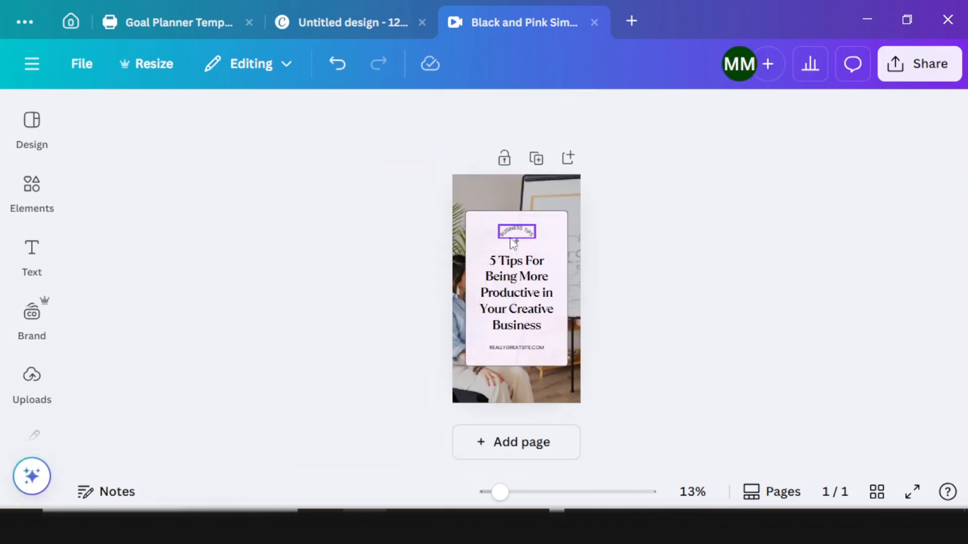
scroll(538, 277, up, 5)
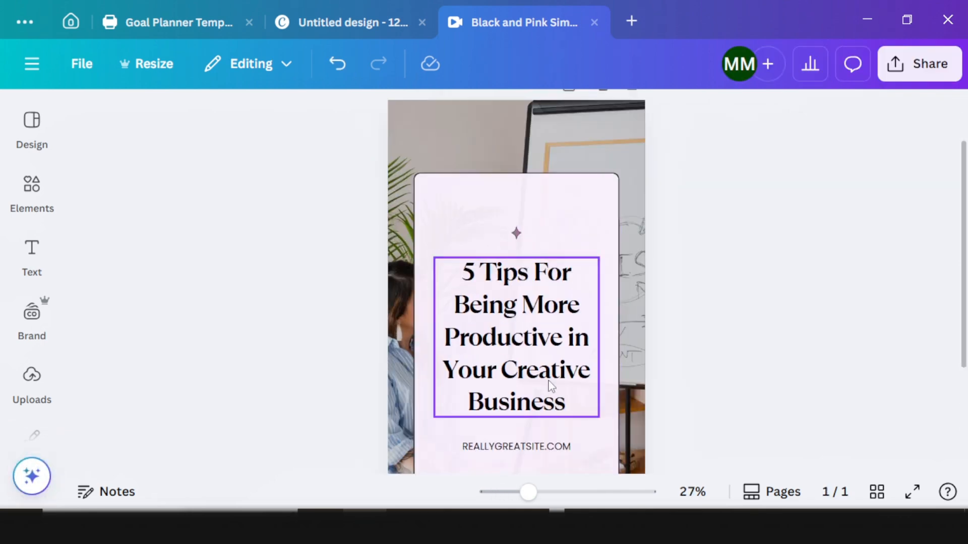
click(505, 452)
key(Delete)
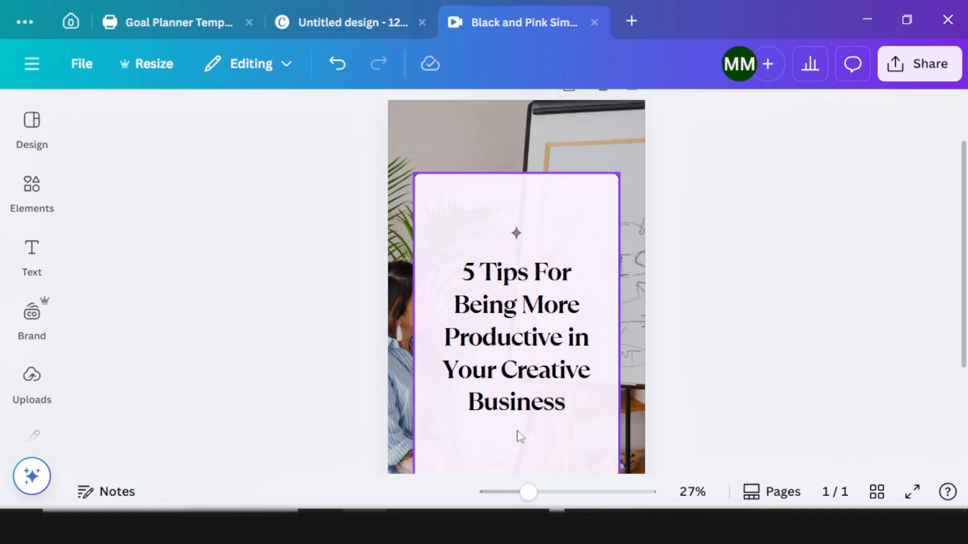
Step: Replace the cover title with the '10 Daily Habits…' article headline
click(540, 378)
click(541, 378)
text(10 Daily Habits That Made Me 10x More Productive (Even on My Lazy Days))
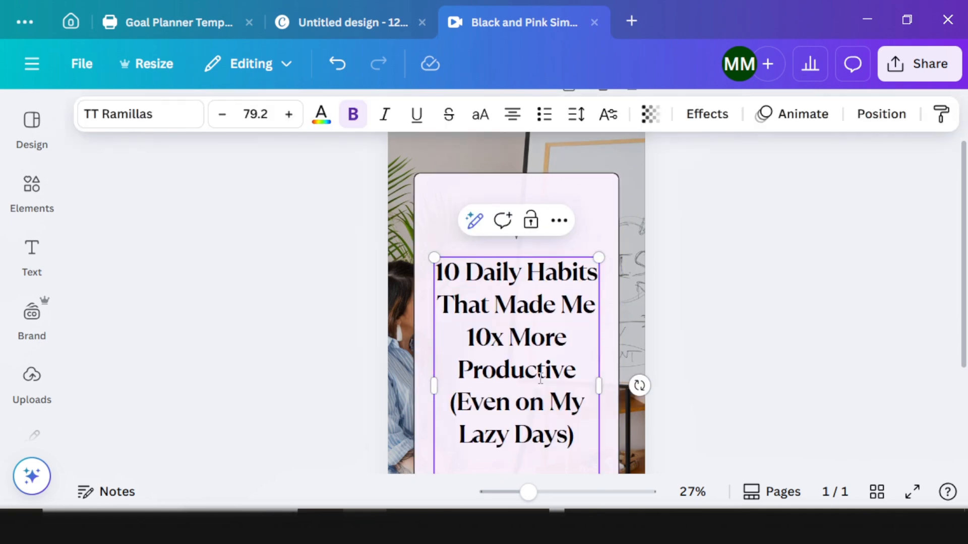
click(694, 292)
scroll(592, 281, down, 3)
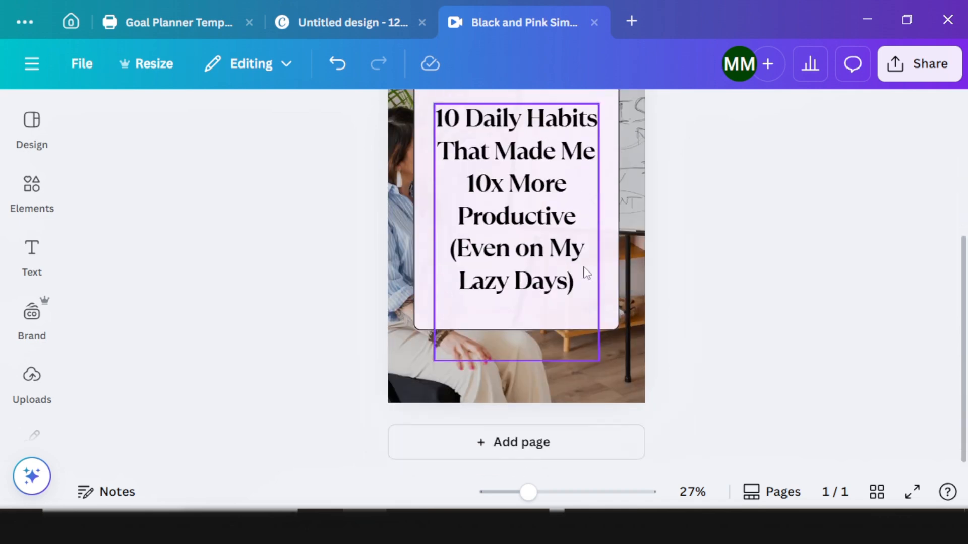
scroll(583, 274, up, 2)
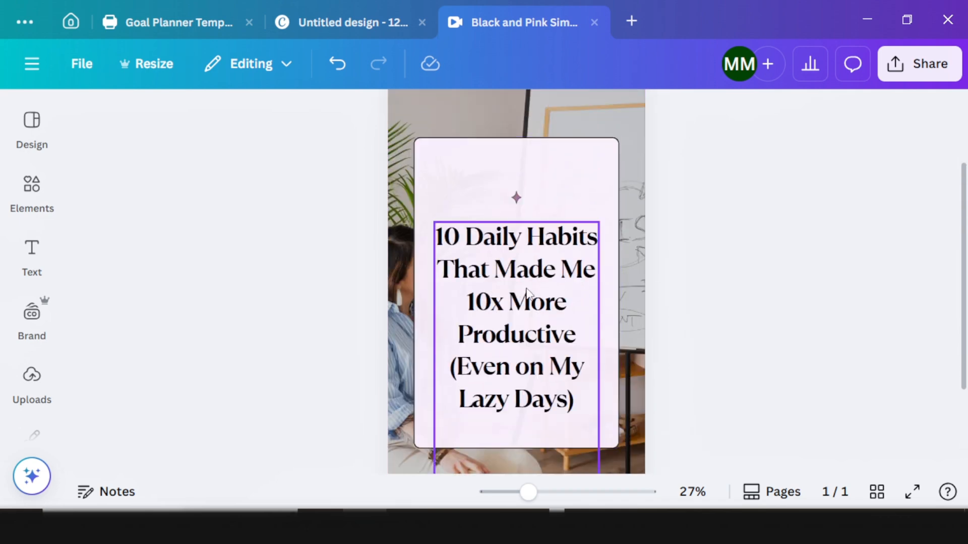
Step: Move the sparkle higher and raise the title beneath it, then open Share
drag(530, 297, 525, 287)
click(517, 197)
drag(514, 198, 517, 168)
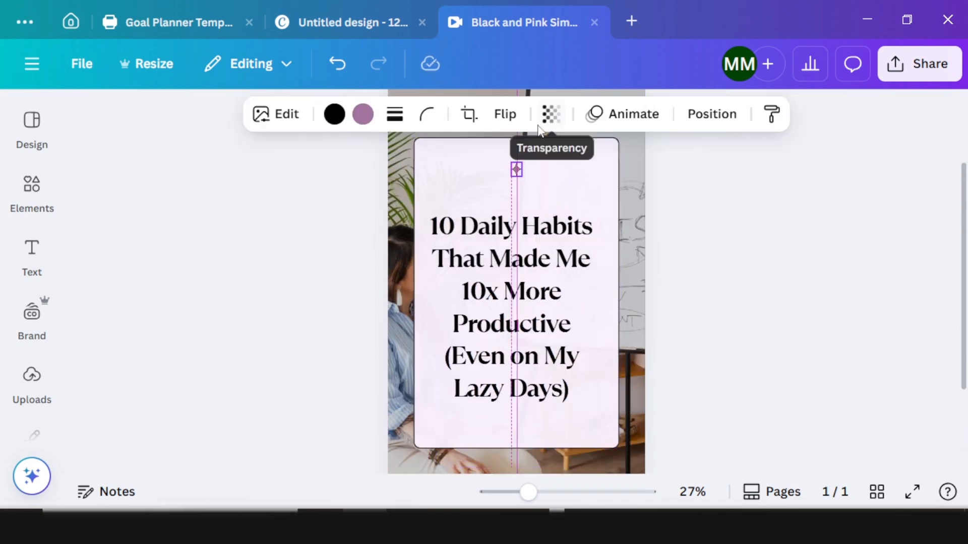
click(529, 353)
mouse_move(528, 353)
mouse_down()
mouse_move(529, 308)
mouse_move(528, 336)
mouse_up()
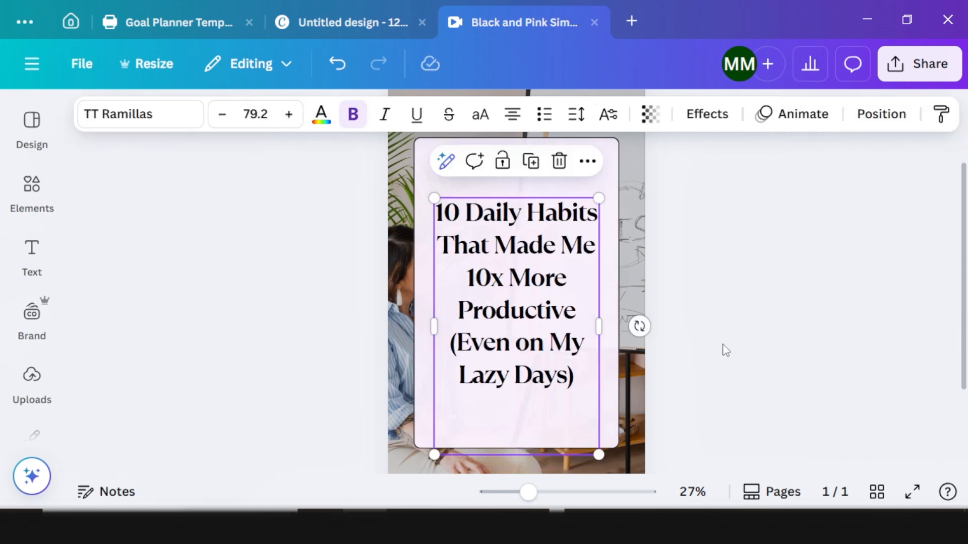
click(724, 347)
scroll(719, 349, down, 3)
scroll(601, 324, up, 5)
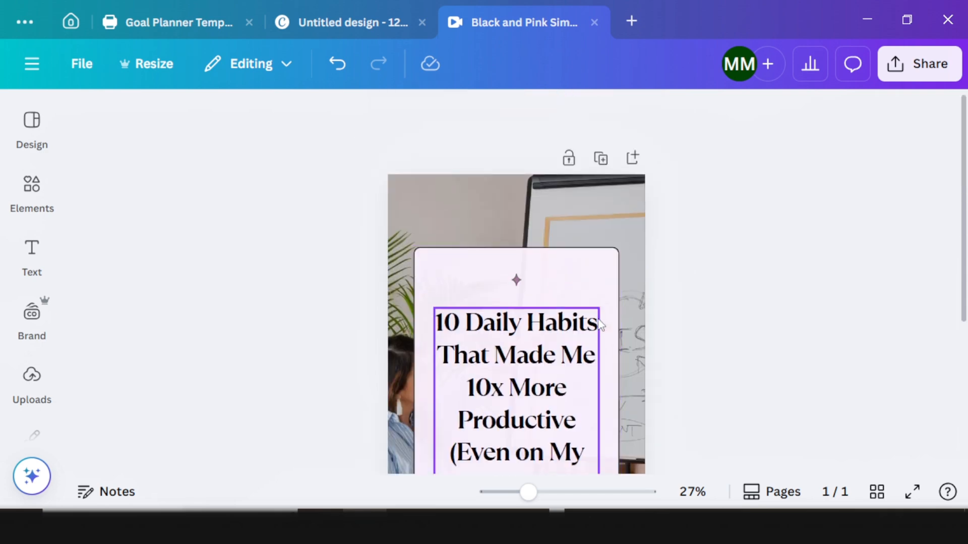
scroll(668, 270, down, 2)
click(891, 75)
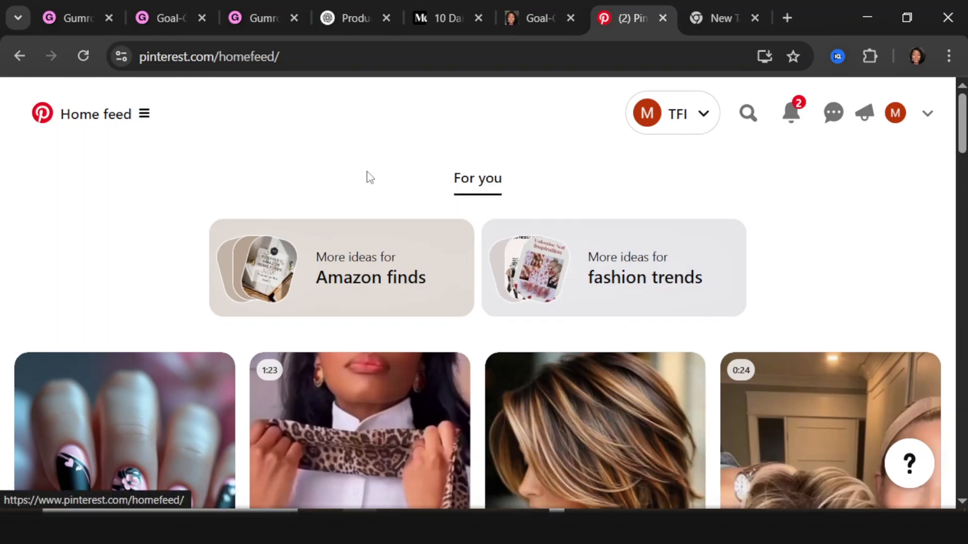
Step: Scroll through the Pinterest home feed
scroll(303, 244, down, 2)
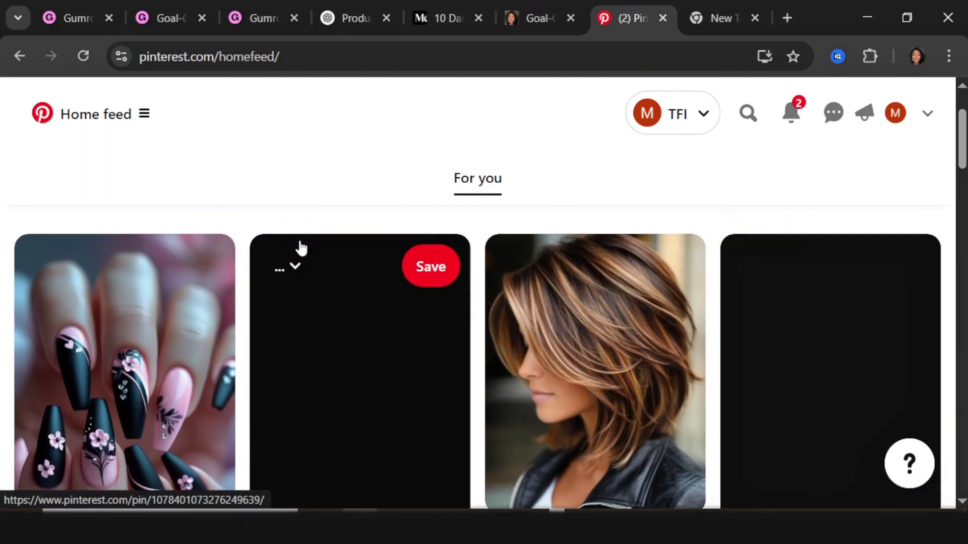
scroll(300, 245, up, 2)
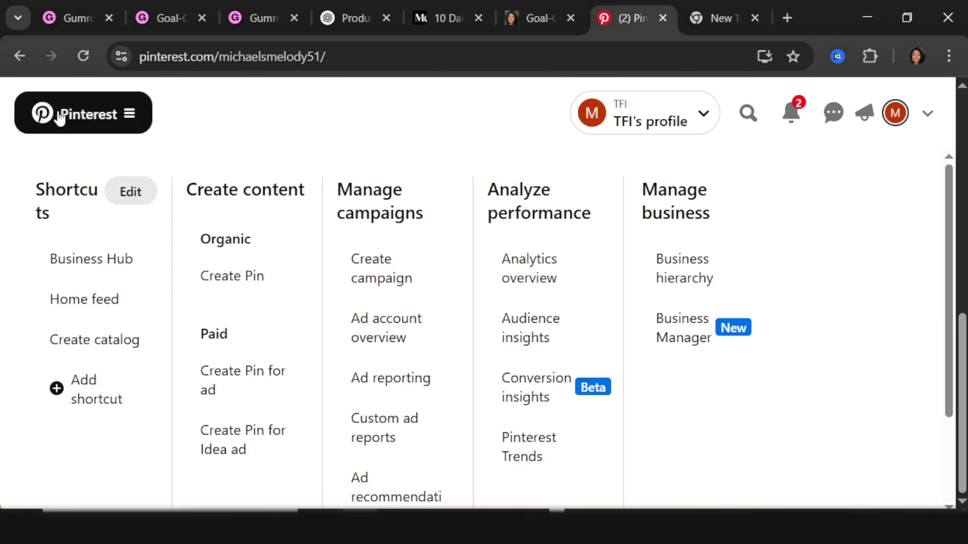
Step: Create a new pin with the uploaded pin image and the post title as its title
click(249, 283)
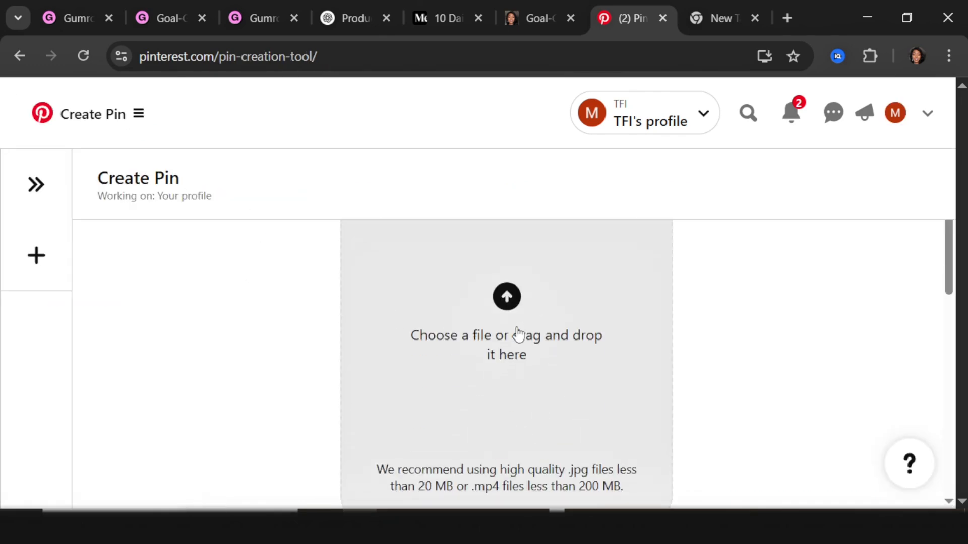
click(507, 298)
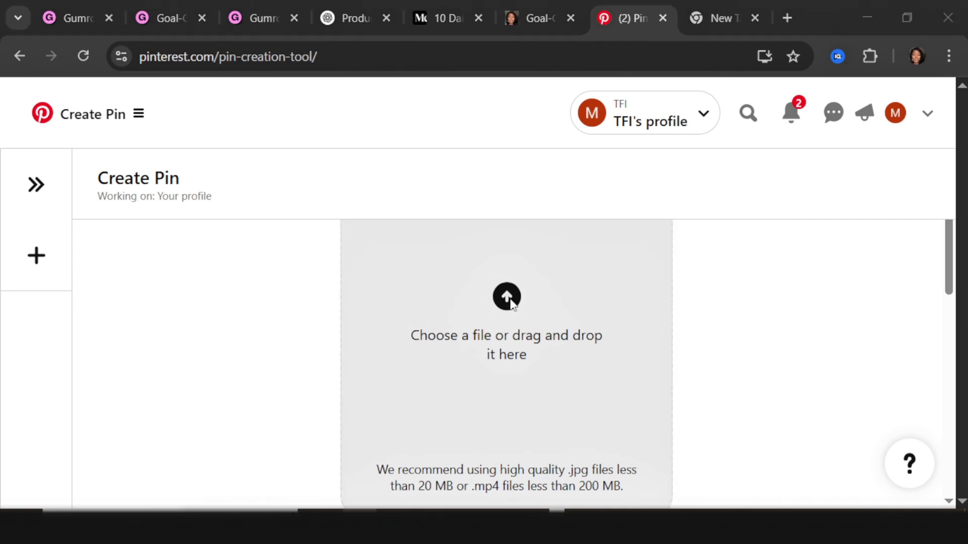
double_click(318, 158)
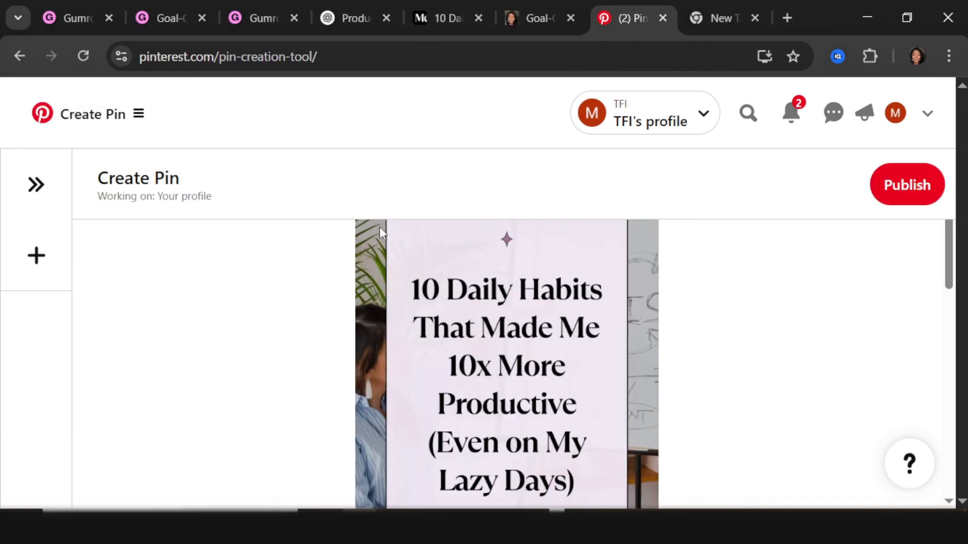
scroll(444, 319, down, 6)
click(341, 382)
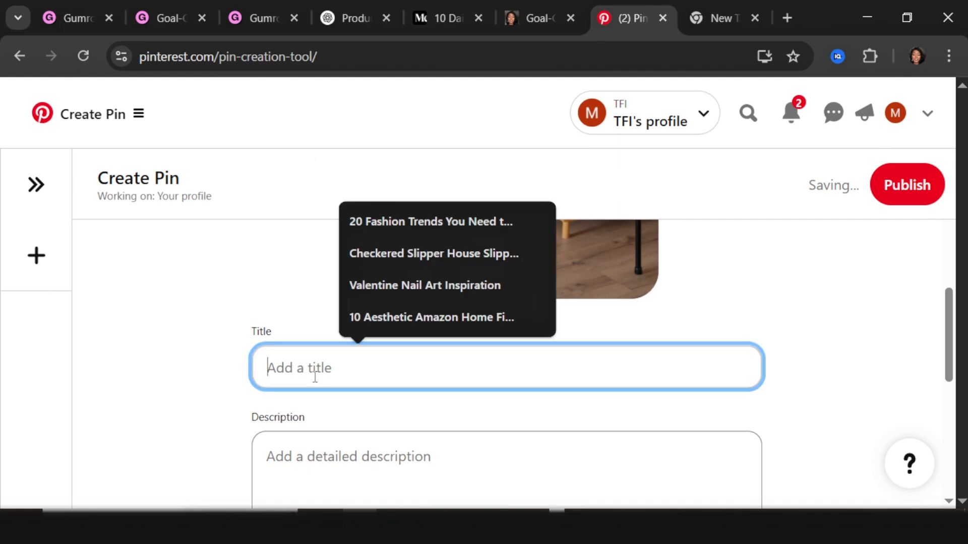
text(10 Daily Habits That Made Me 10x More Productive (Even on My Lazy Days))
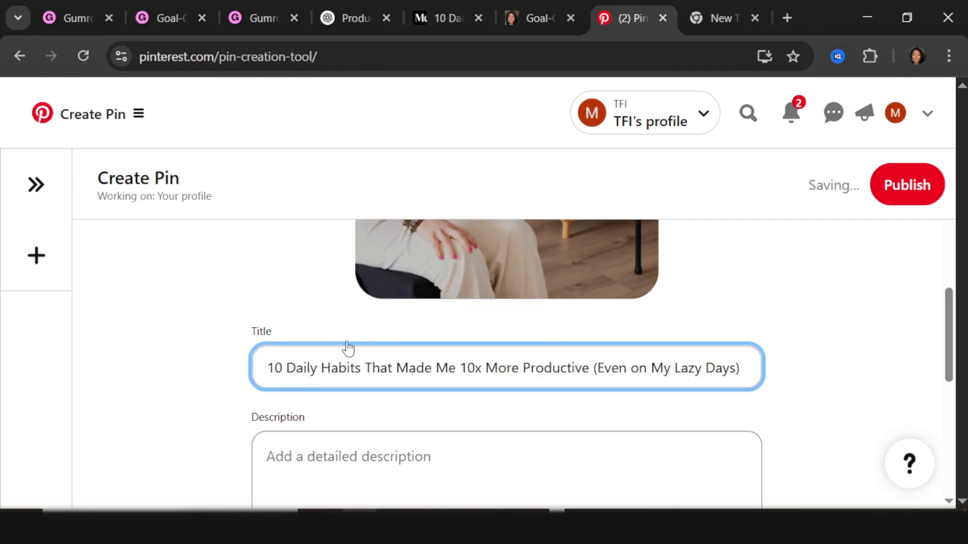
Step: Copy the post's three intro paragraphs from ChatGPT into the pin description
click(353, 465)
scroll(353, 444, down, 2)
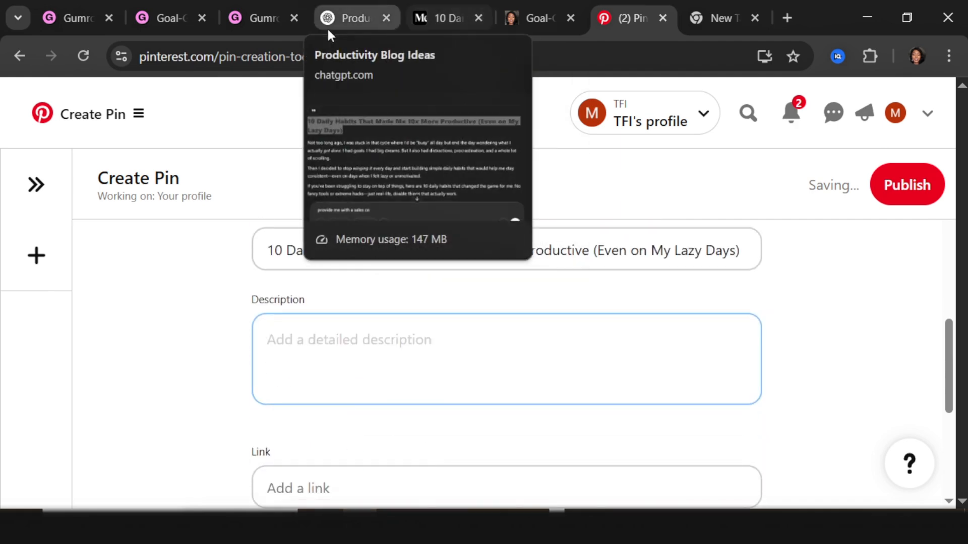
click(342, 21)
click(177, 248)
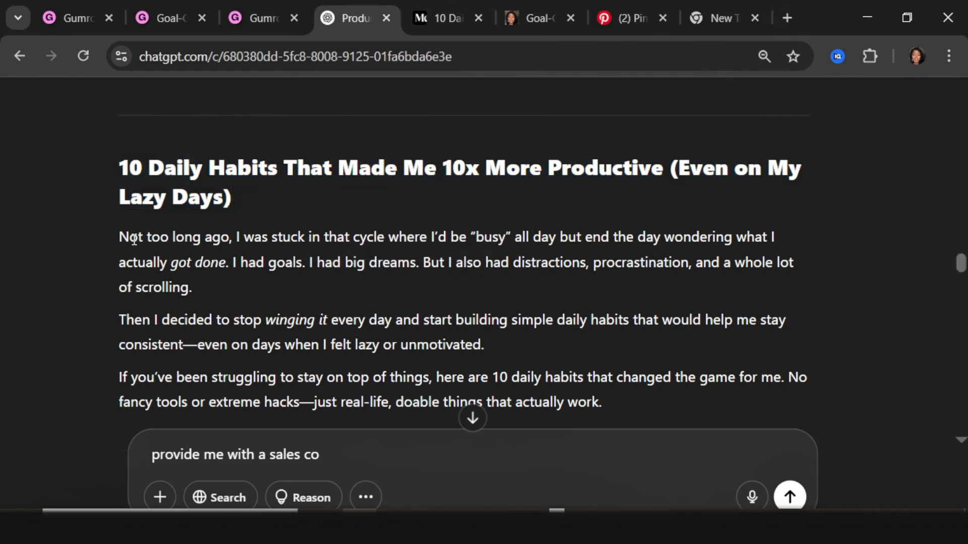
drag(121, 240, 623, 413)
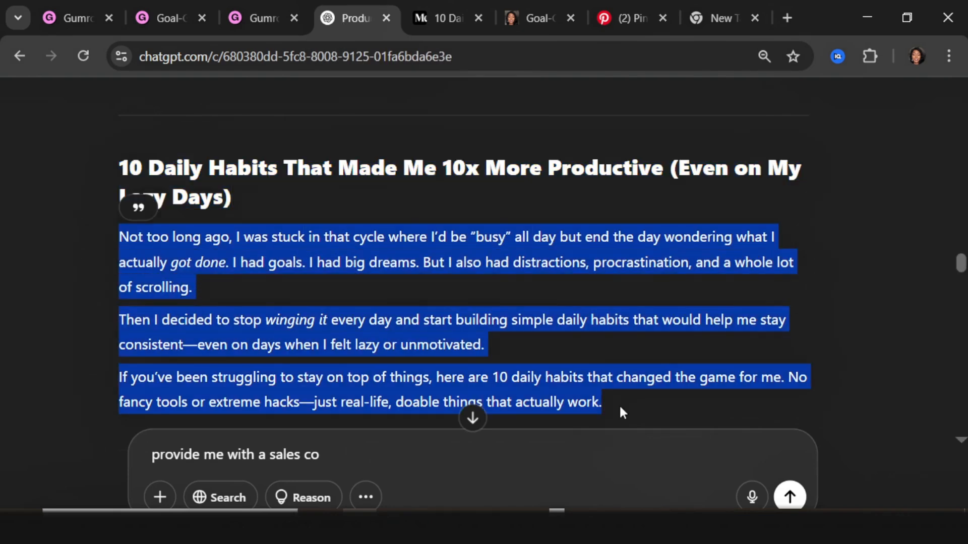
click(626, 18)
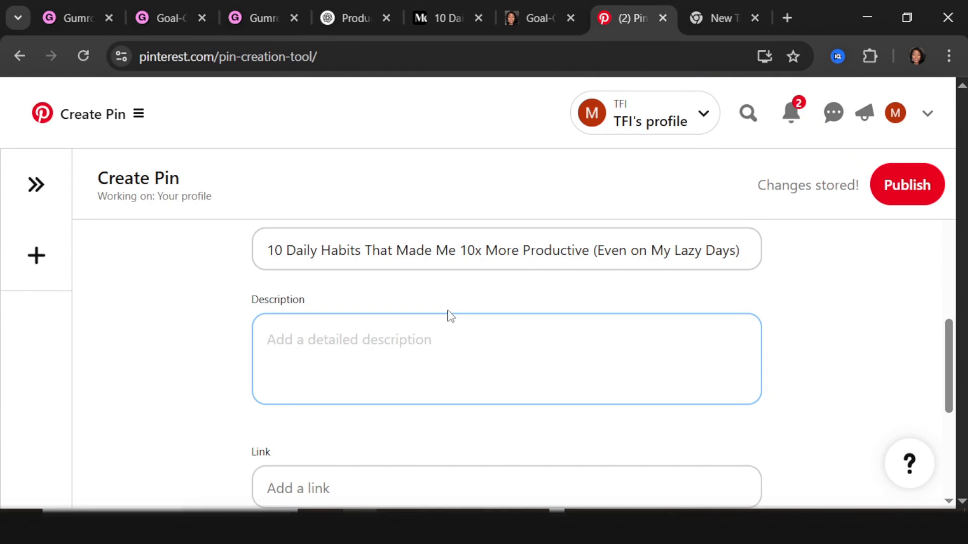
key(ctrl+v)
scroll(393, 333, up, 3)
scroll(365, 353, down, 3)
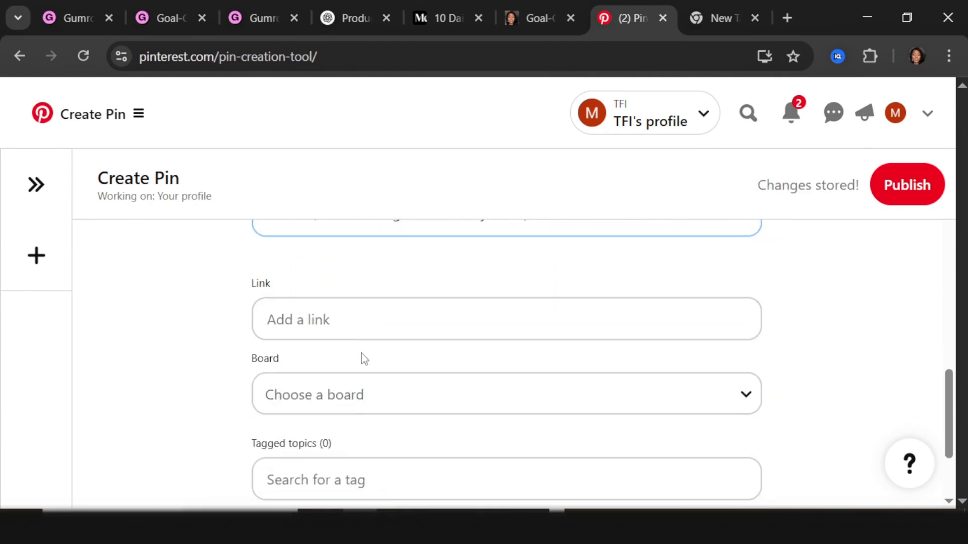
click(344, 316)
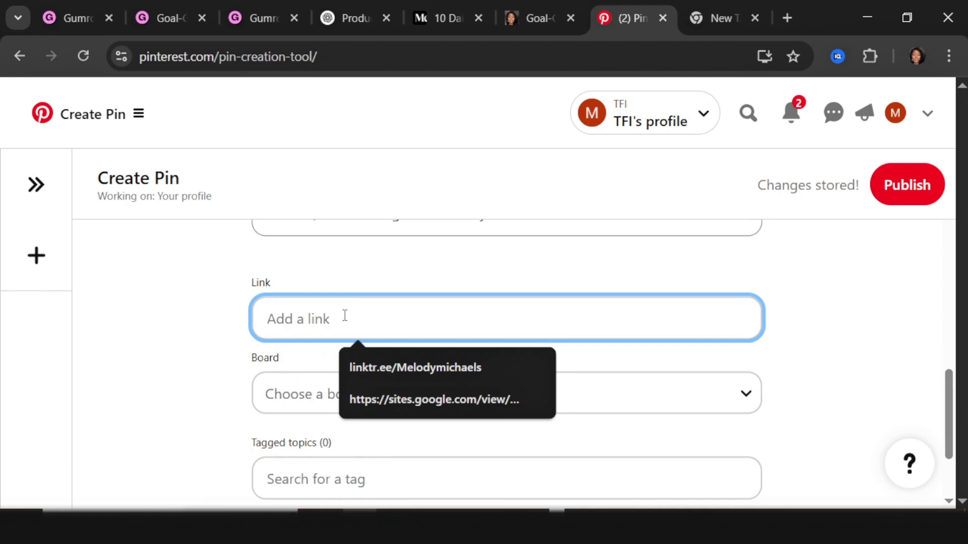
Step: Copy the published Medium article's link and paste it into the pin's Link field
click(450, 18)
scroll(487, 310, up, 15)
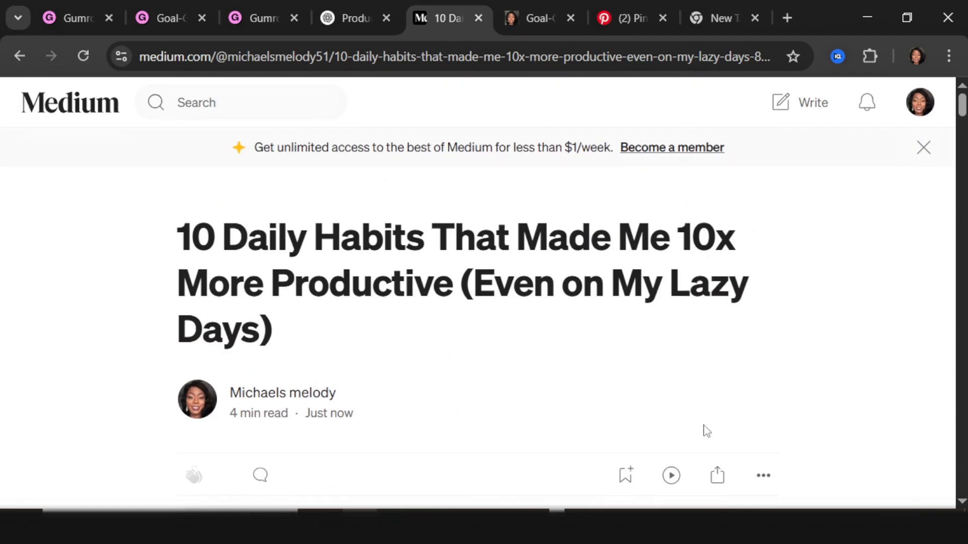
click(716, 476)
click(673, 315)
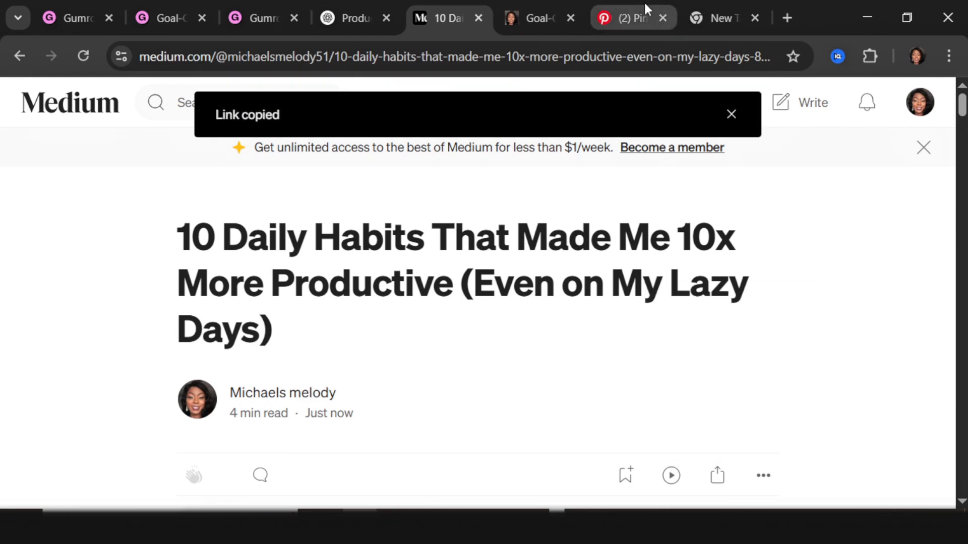
click(624, 16)
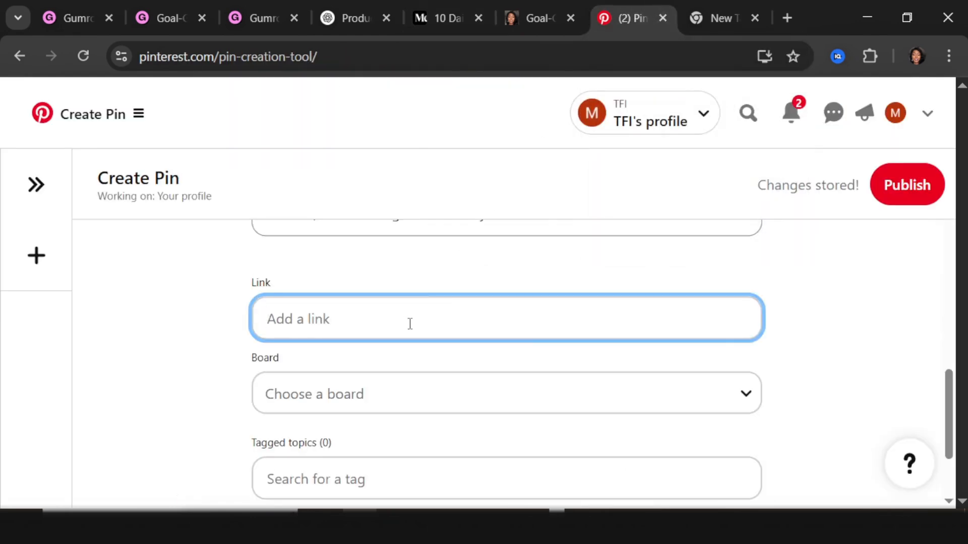
key(ctrl+v)
Step: Tag the pin with productivity, goal setting, planners, trackers and expand More options
scroll(329, 298, down, 2)
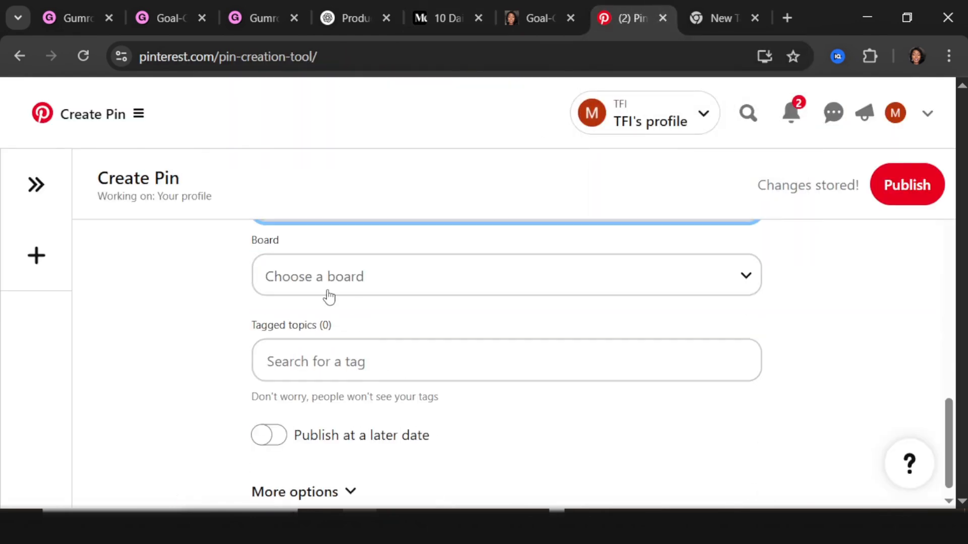
click(329, 297)
click(281, 304)
click(334, 362)
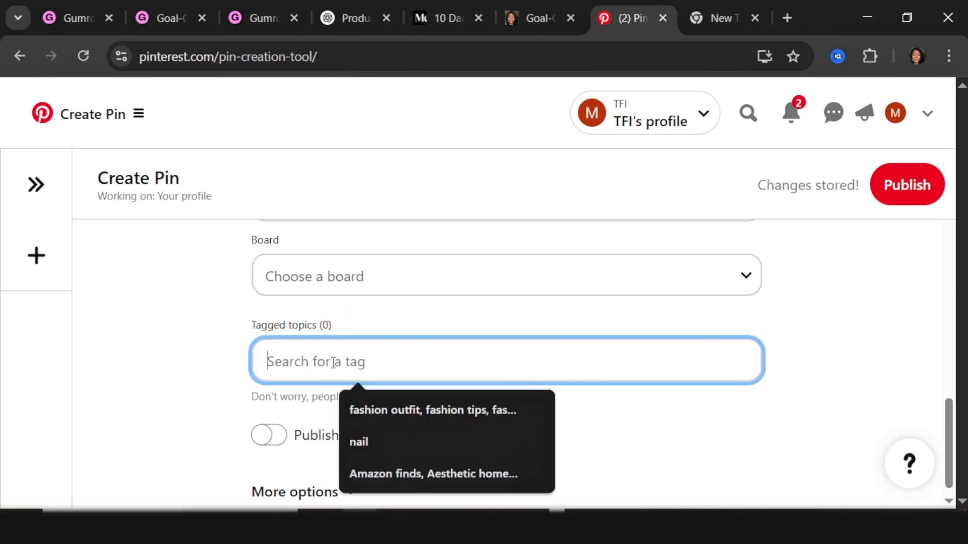
text(p)
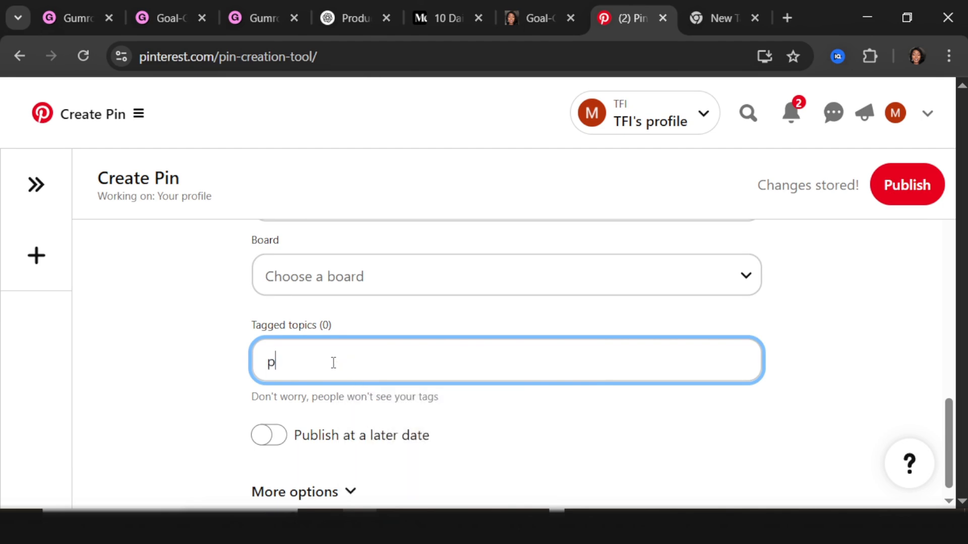
text(roductivity, goal setting)
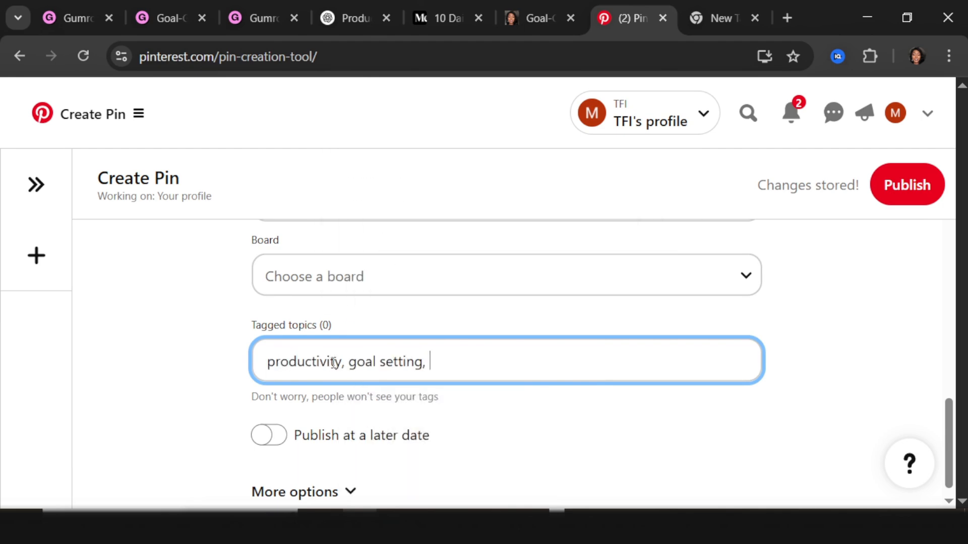
text(, planners, trackers)
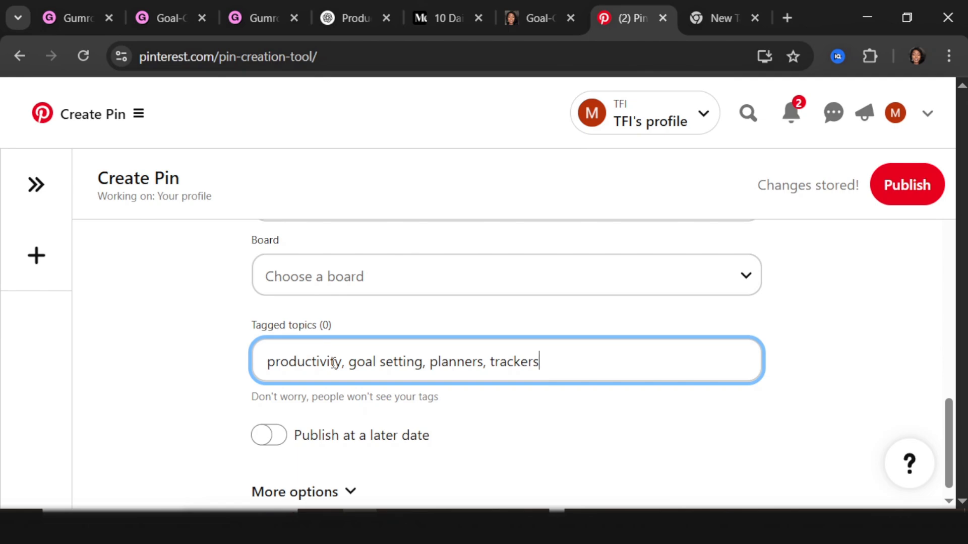
scroll(302, 488, down, 1)
click(343, 479)
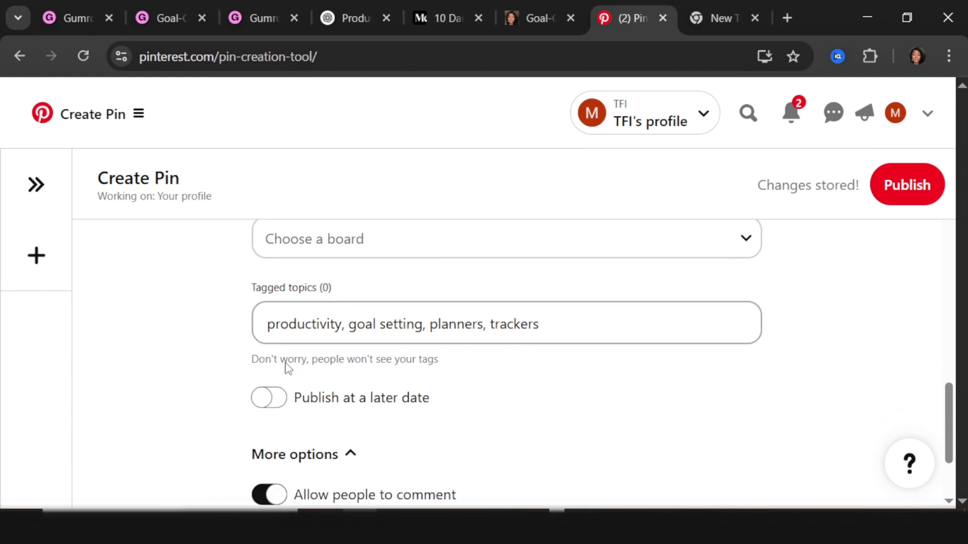
scroll(188, 348, down, 4)
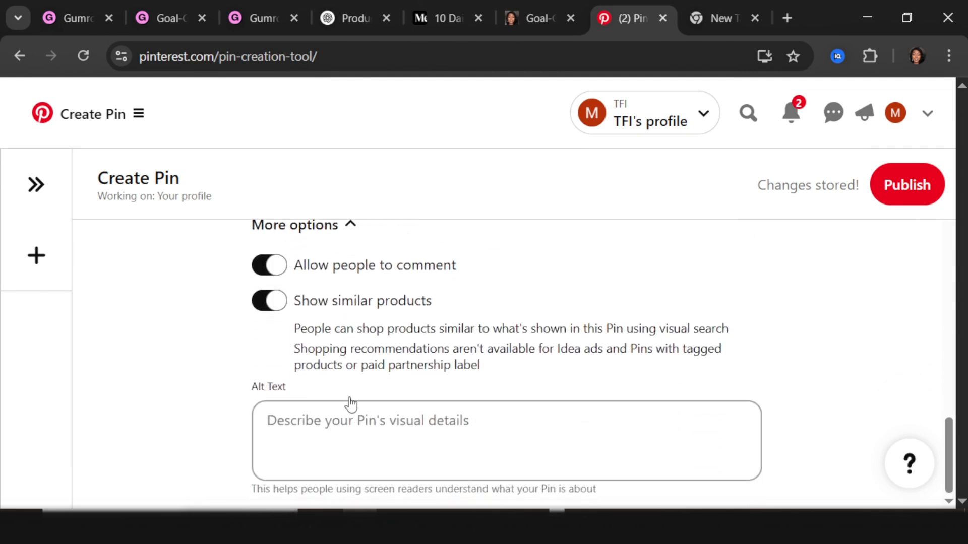
scroll(210, 391, up, 4)
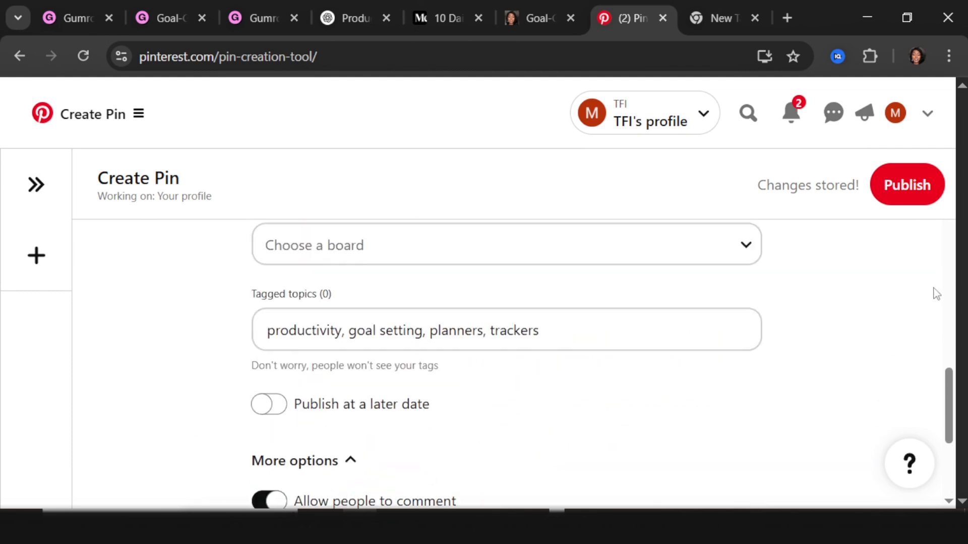
Step: Publish the pin and view the newly published pin
click(908, 185)
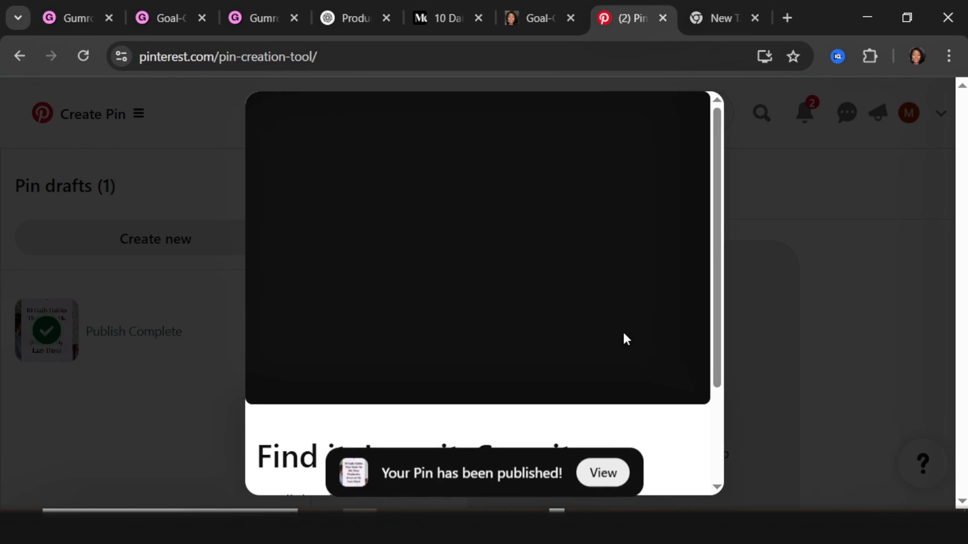
click(602, 476)
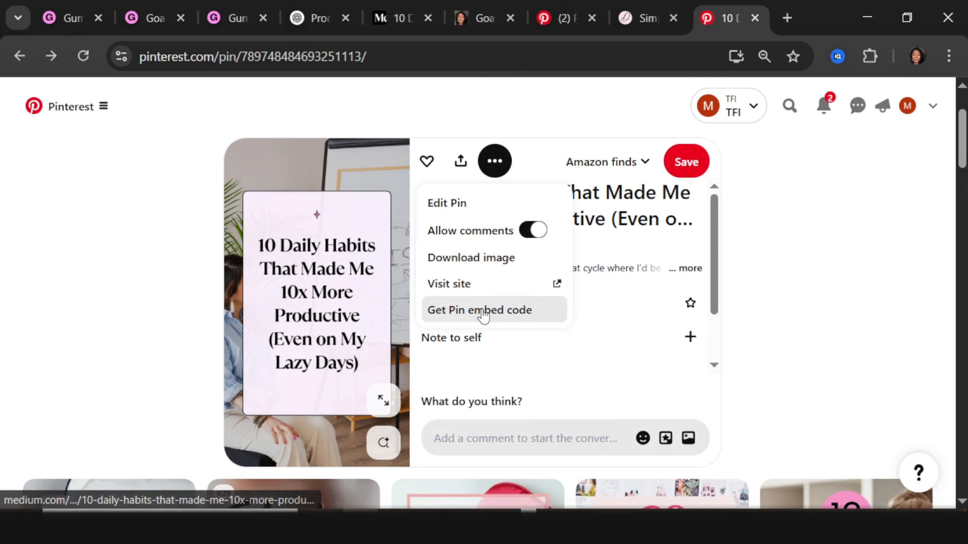
scroll(483, 315, down, 5)
scroll(483, 315, up, 5)
Step: Use the pin's Visit site action to open the linked Medium article
click(495, 166)
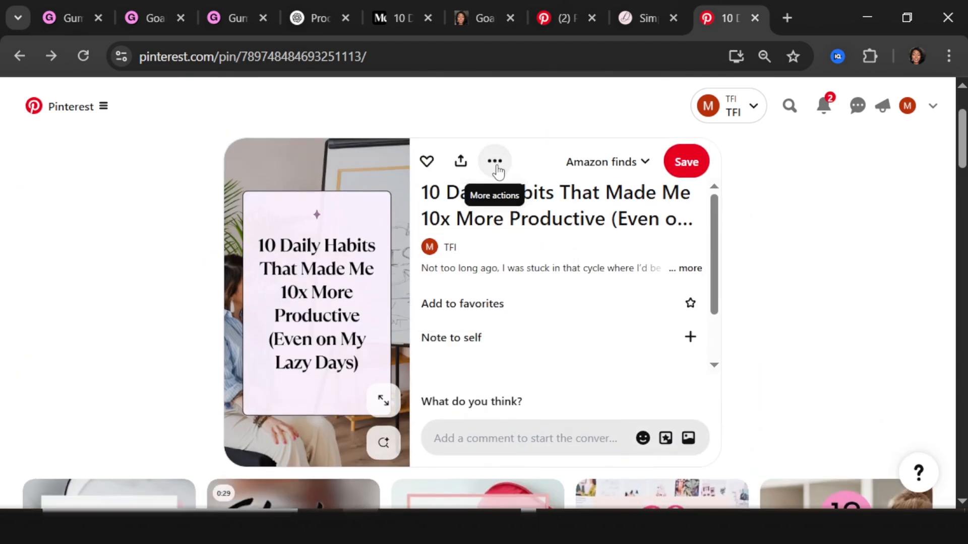
click(496, 167)
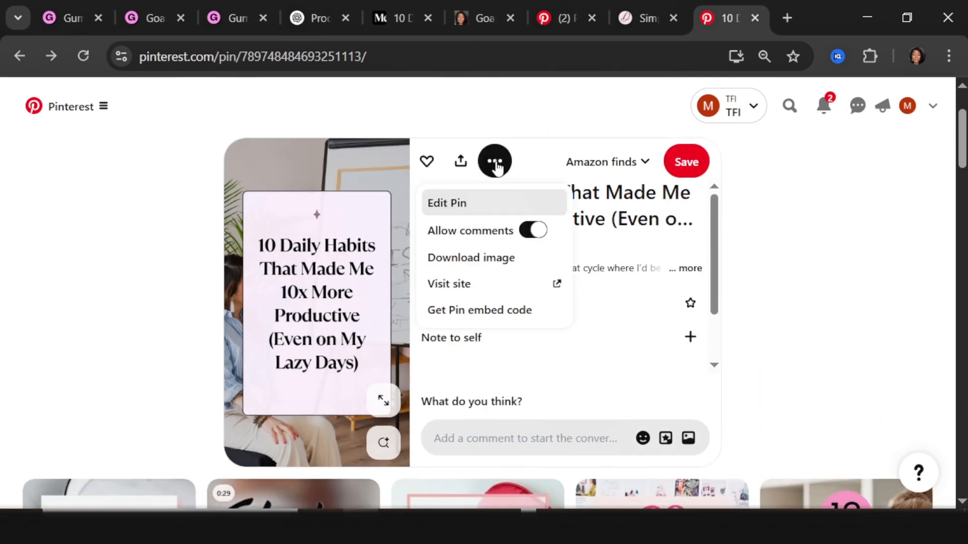
click(514, 291)
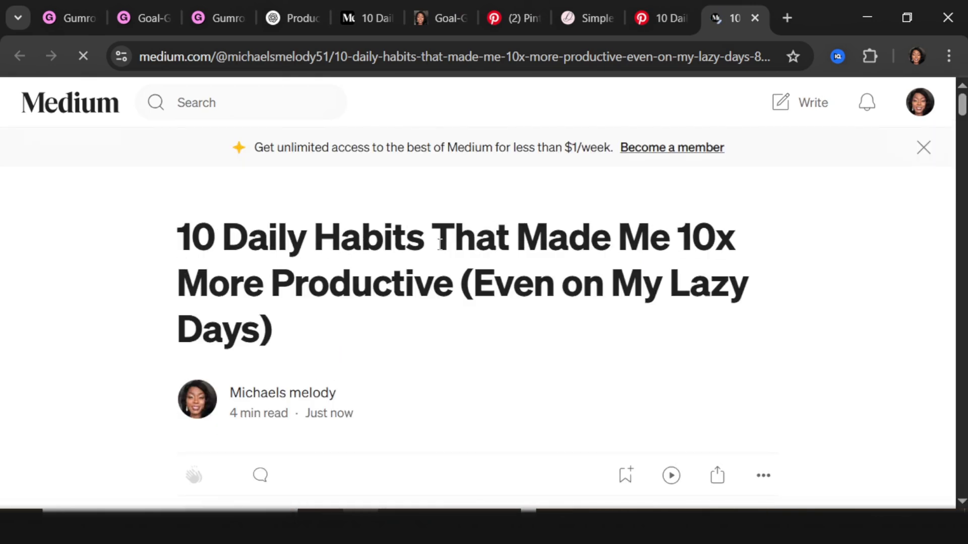
Step: Find habit 1's tip in the article and follow its Goal-Getter Tracker link to Gumroad
scroll(441, 245, down, 4)
scroll(441, 247, down, 15)
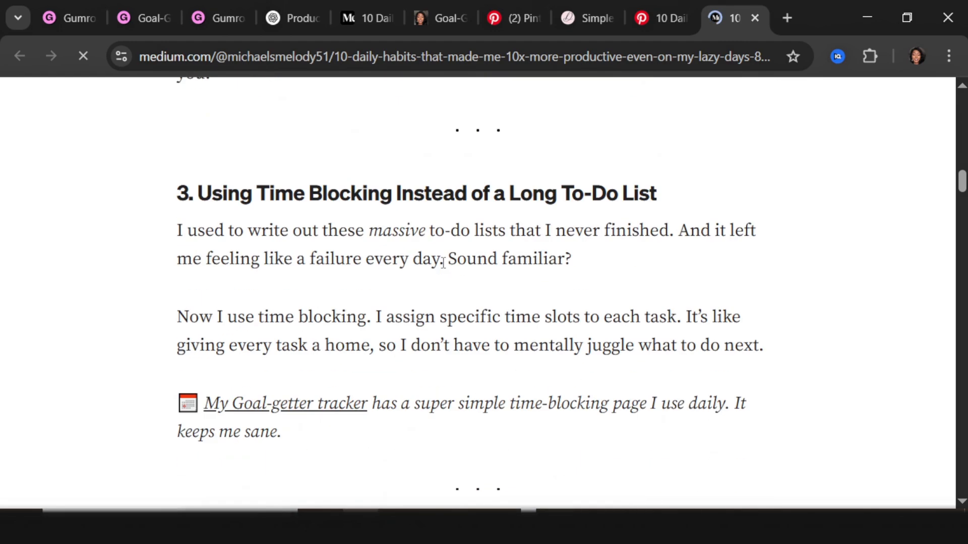
scroll(441, 267, up, 10)
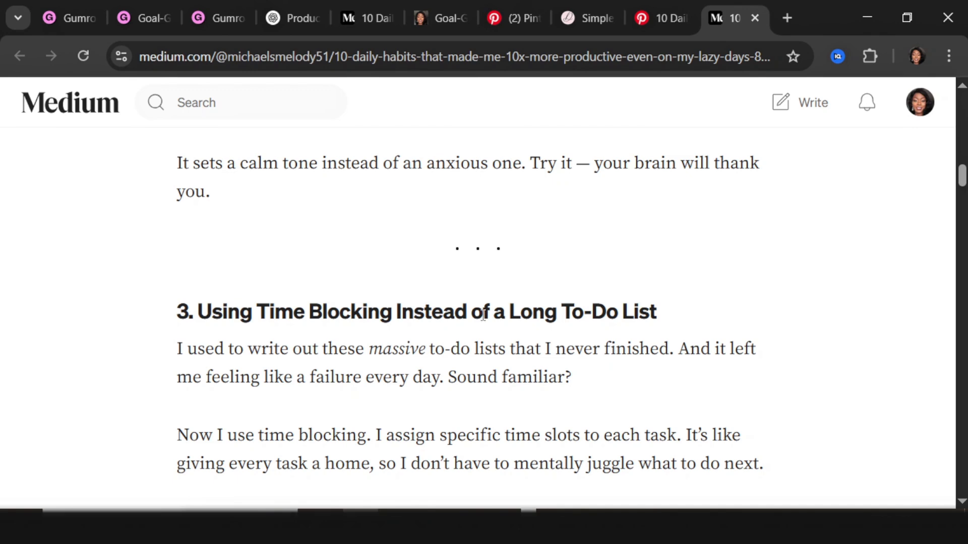
scroll(482, 315, up, 10)
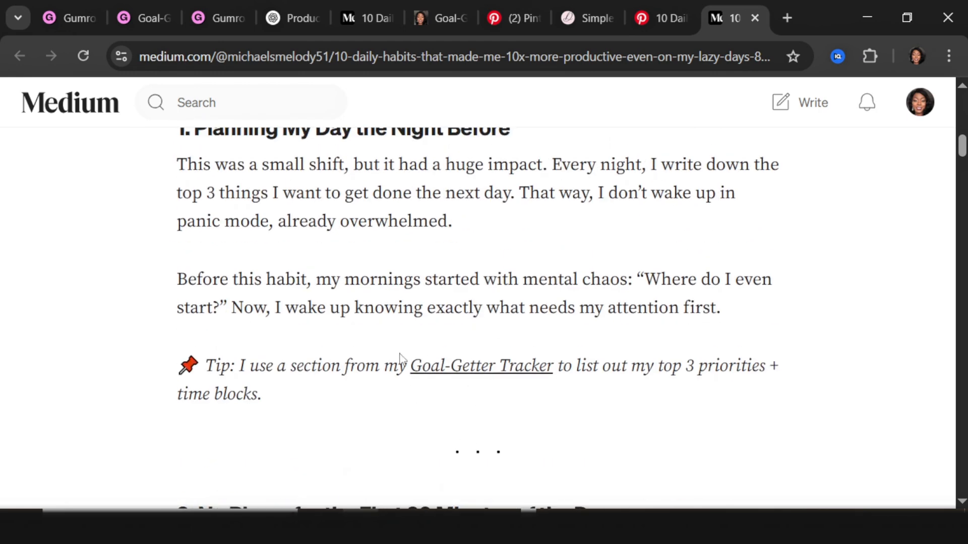
click(480, 380)
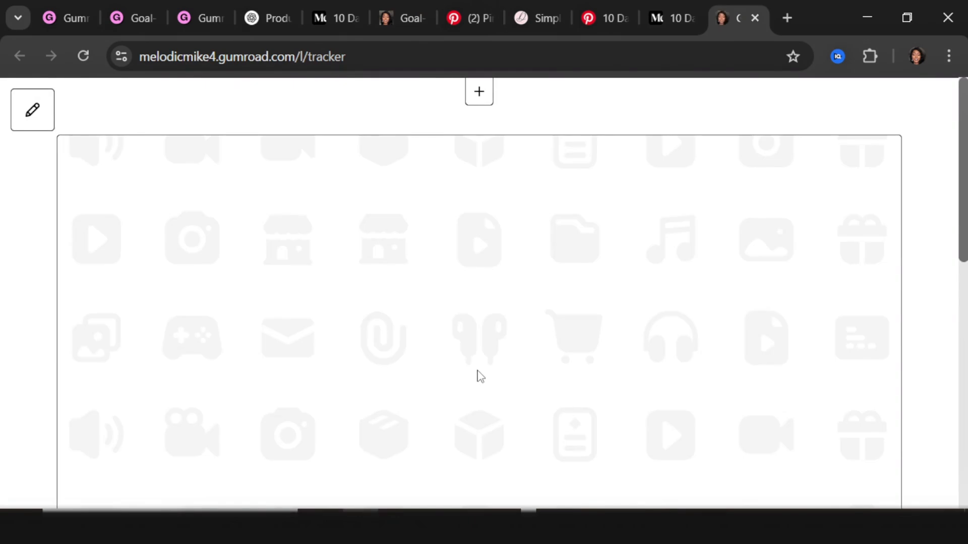